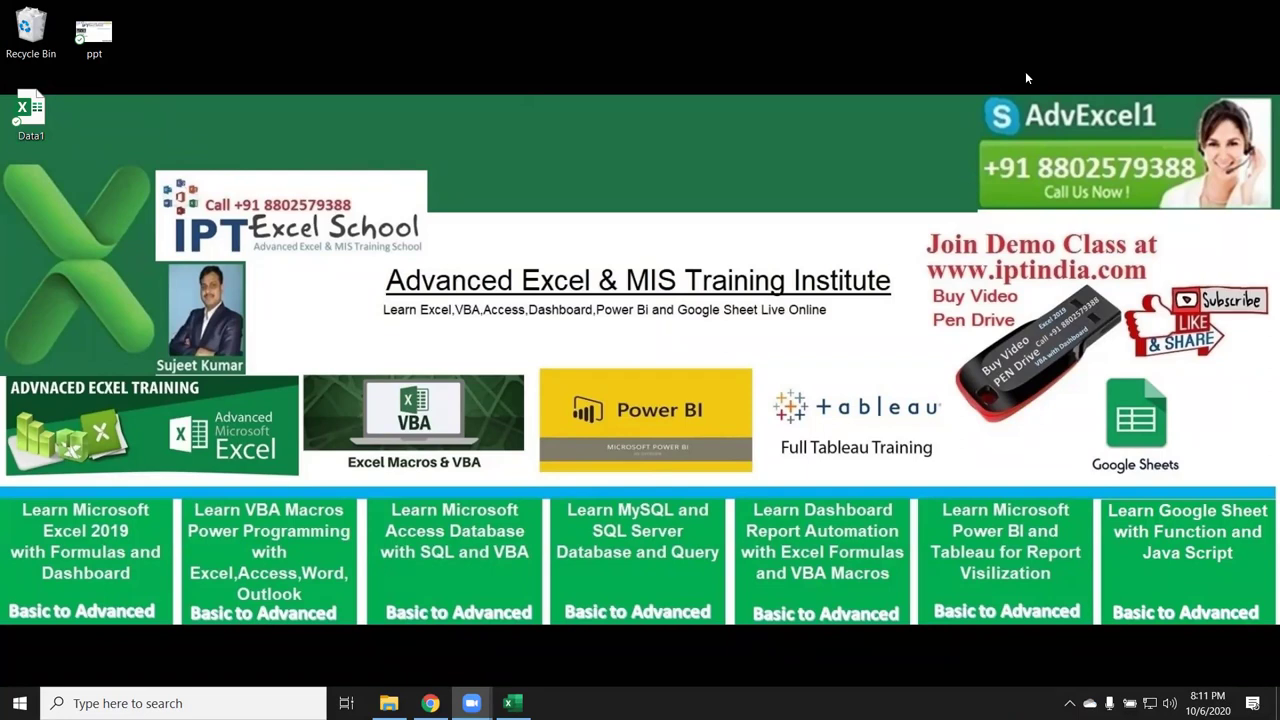
Step: Restore the COpyp workbook window from the taskbar to show its Data sheet
click(513, 703)
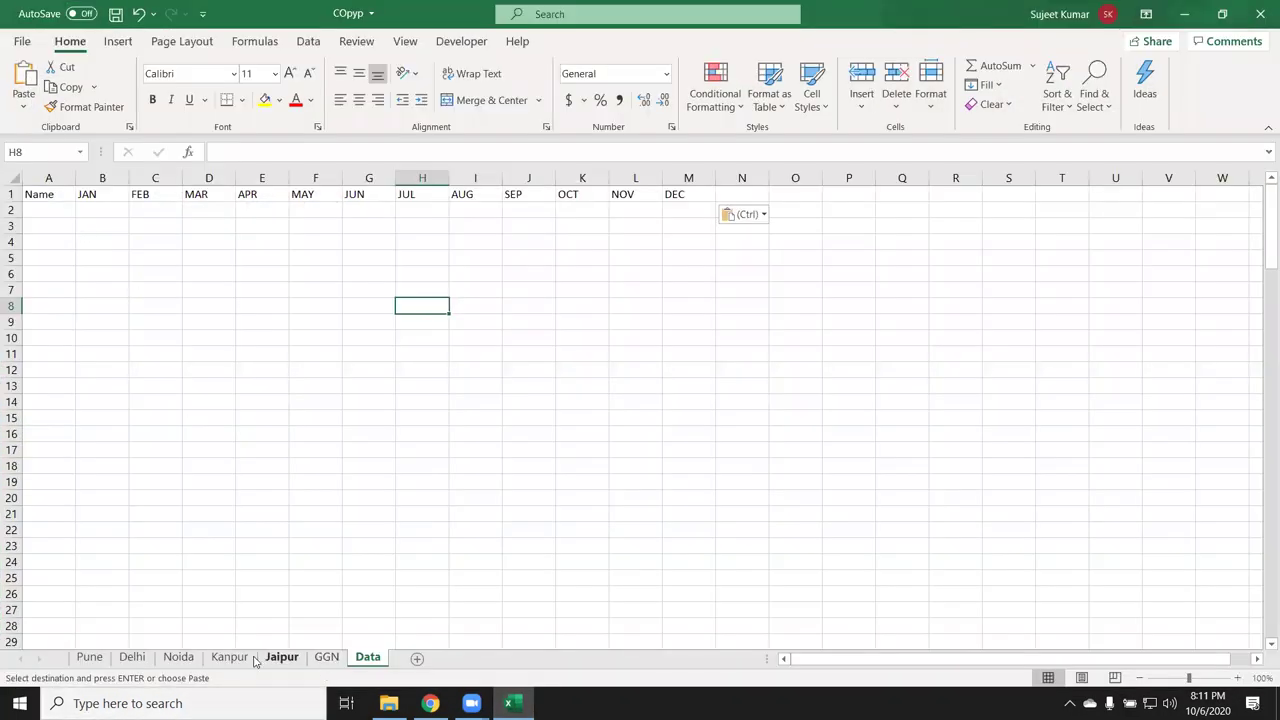
Step: Look through the Pune, Delhi, Noida, Kanpur, Jaipur and GGN city sheets
click(92, 658)
click(134, 657)
click(178, 657)
click(229, 657)
click(281, 657)
click(326, 657)
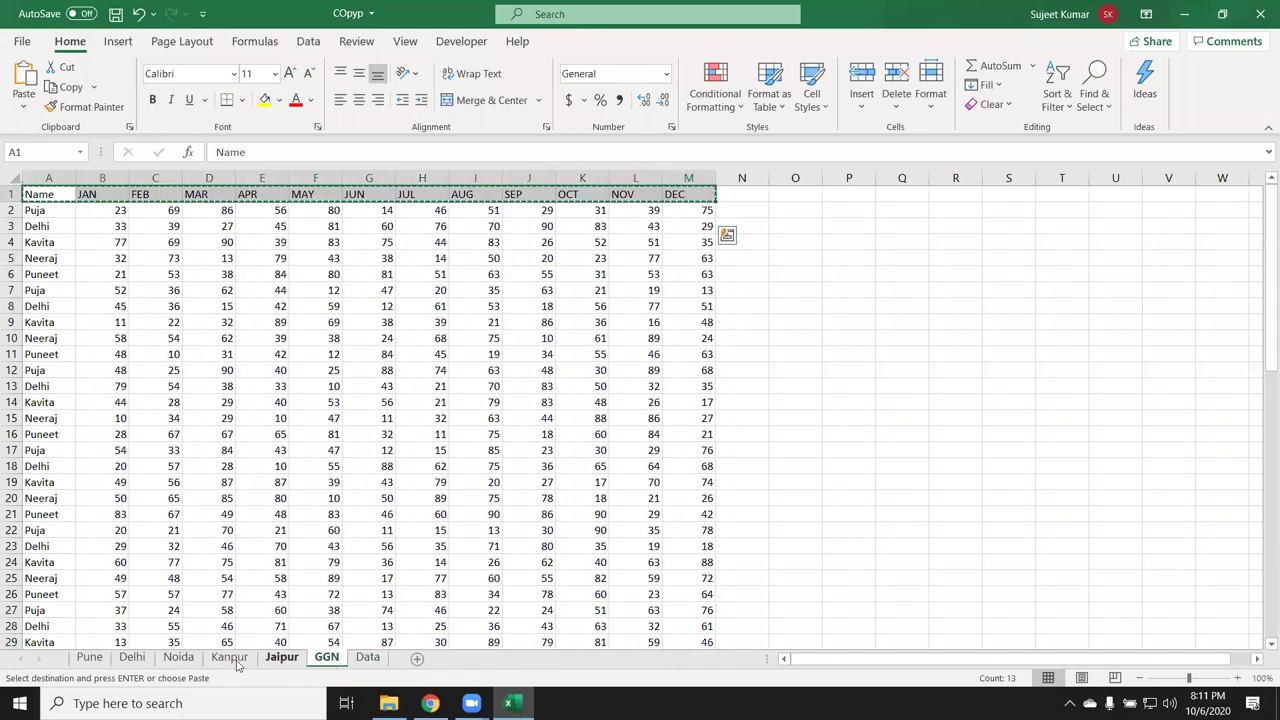
click(229, 657)
click(132, 657)
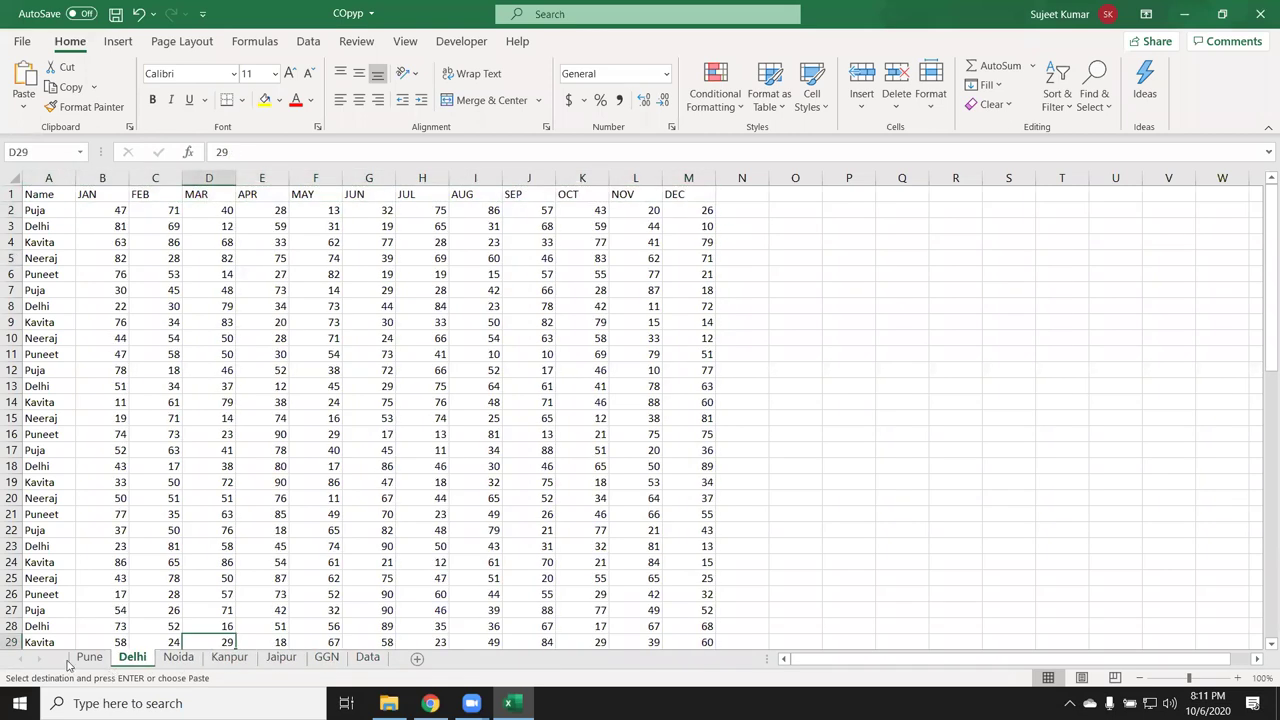
click(89, 657)
Step: On the Pune sheet, move the JAN column between APR and MAY
click(381, 356)
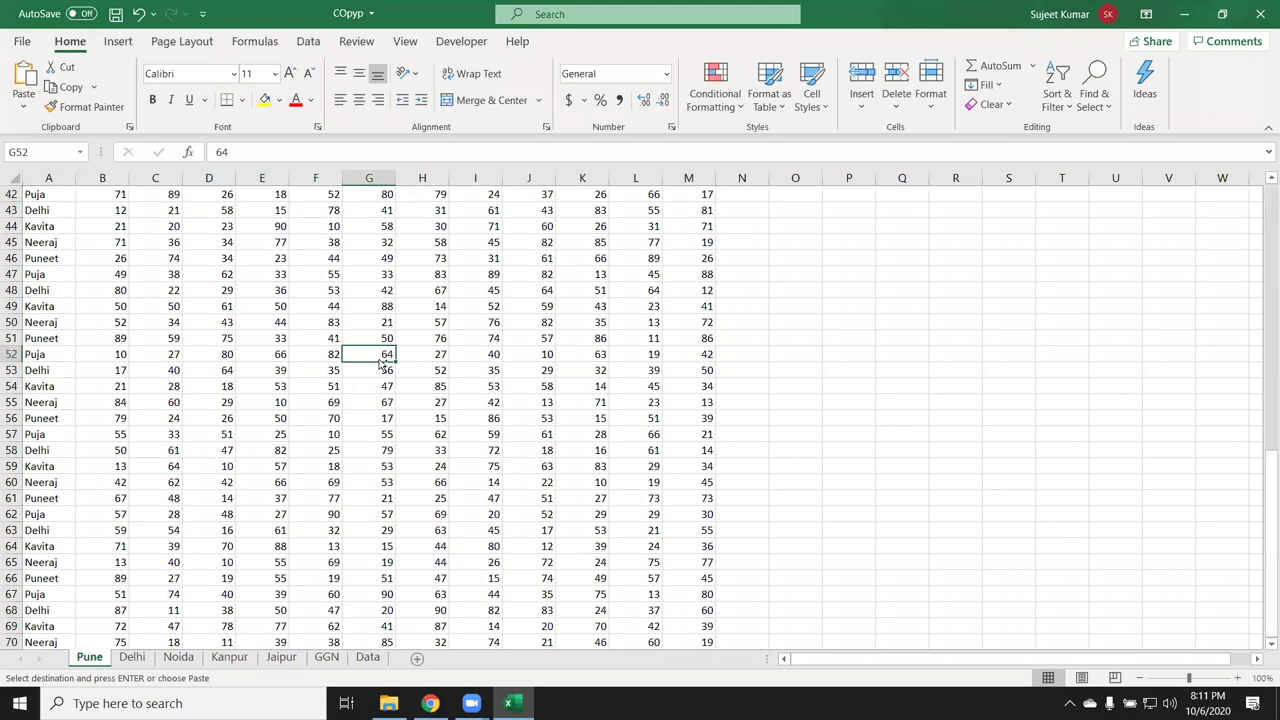
key(ctrl+Up)
click(209, 177)
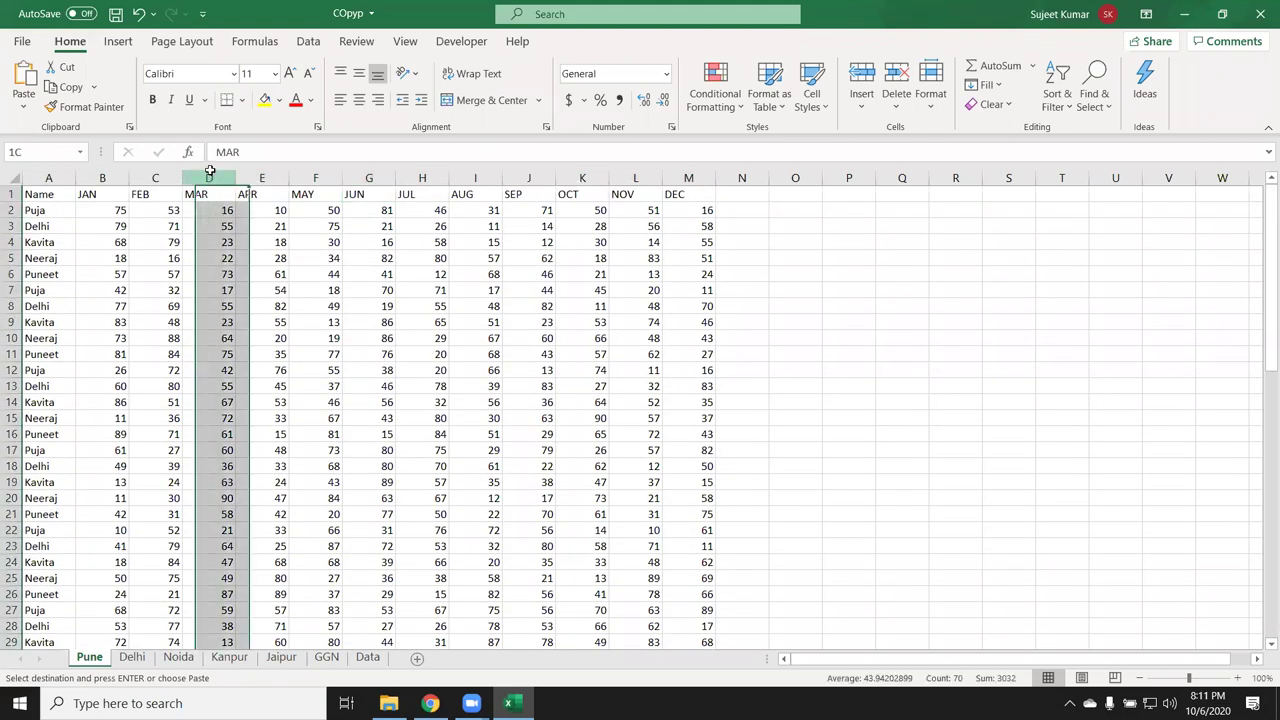
click(262, 177)
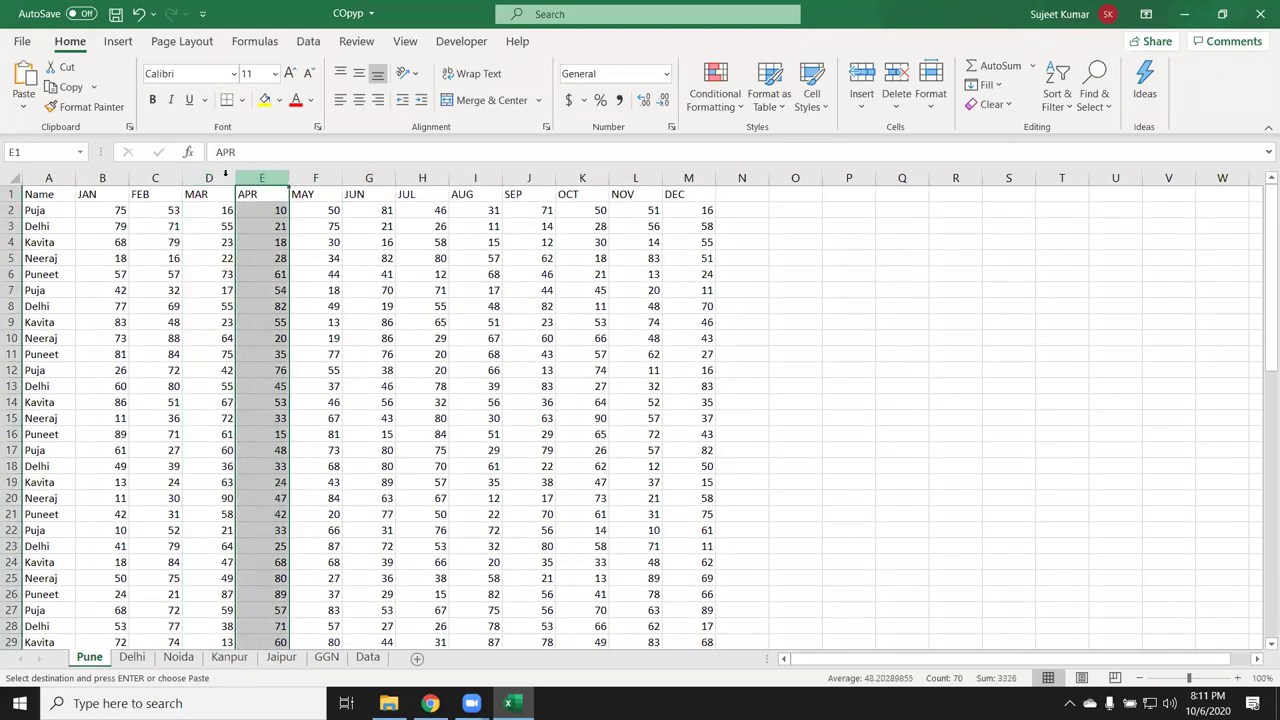
click(105, 177)
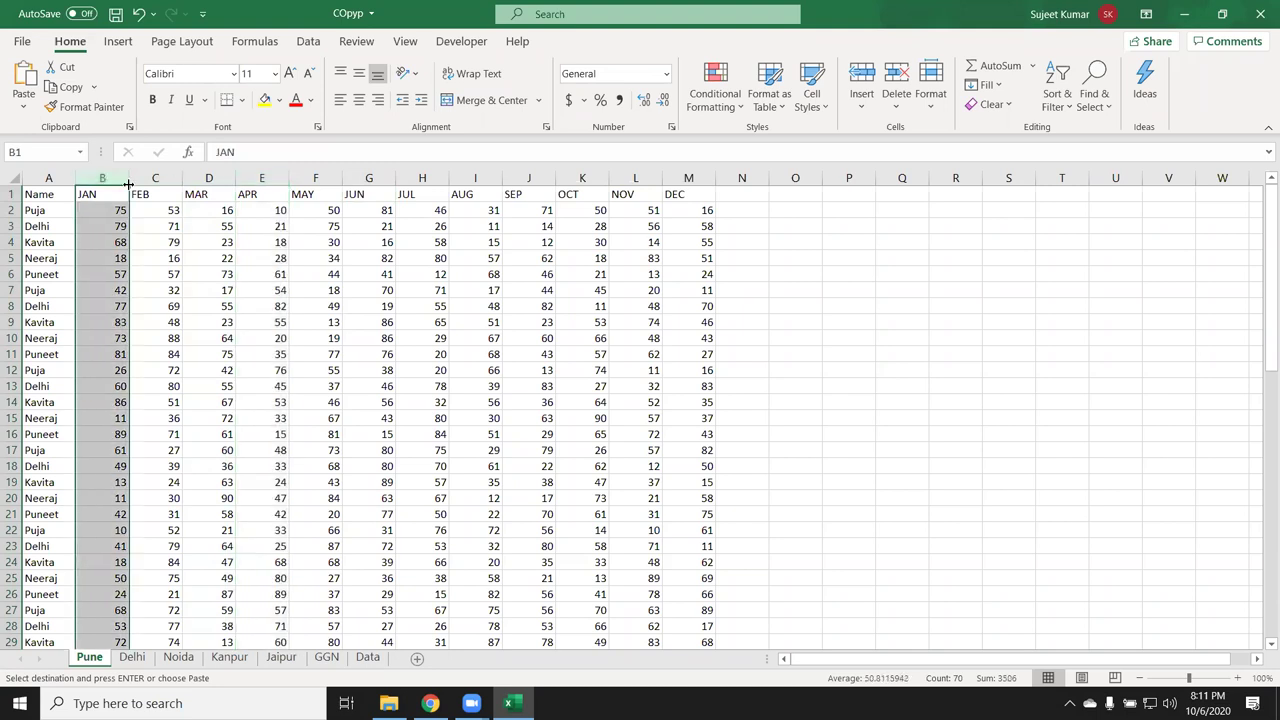
drag(128, 184, 313, 177)
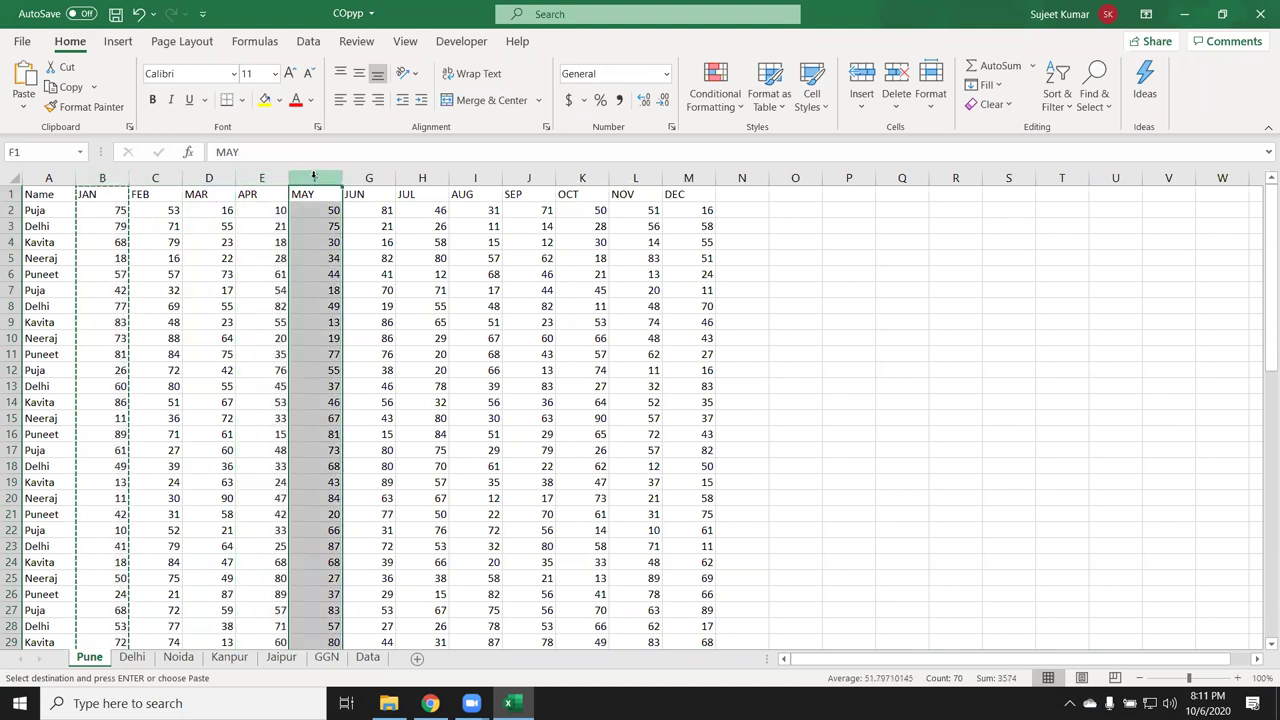
click(96, 199)
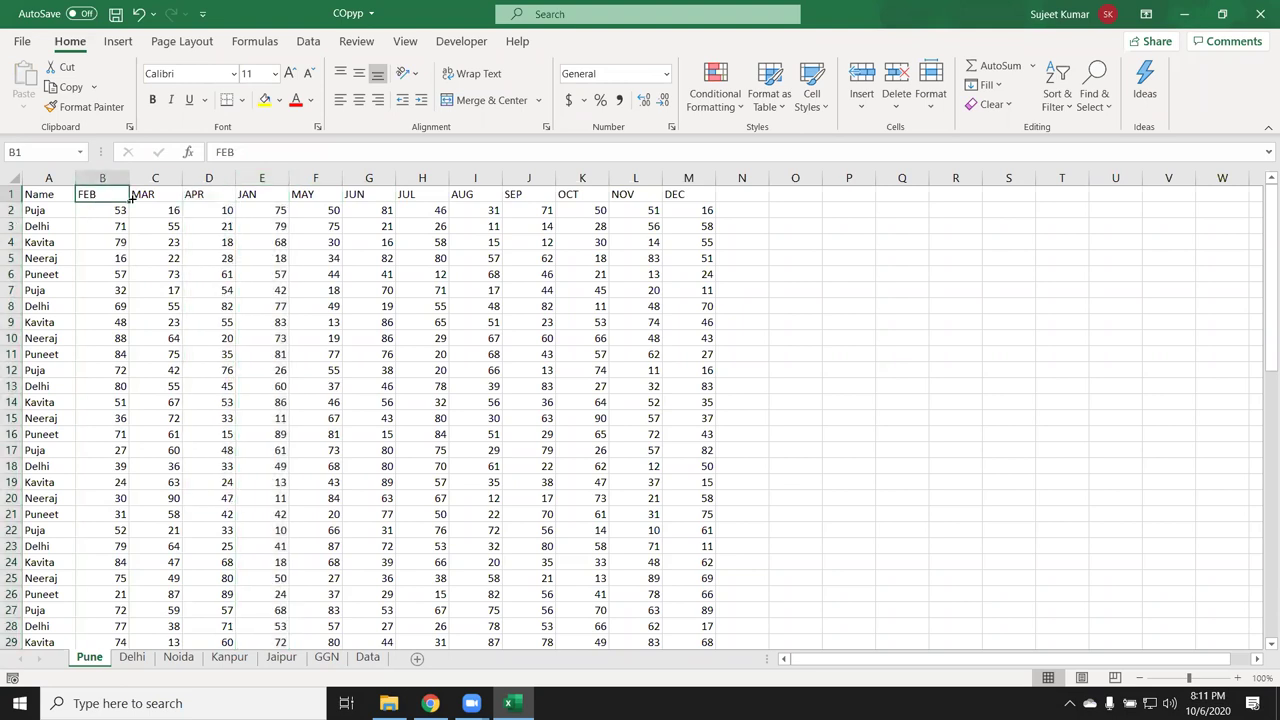
Step: Move Delhi's JUN column right after JAN, and Kanpur's JUL column after SEP
click(134, 662)
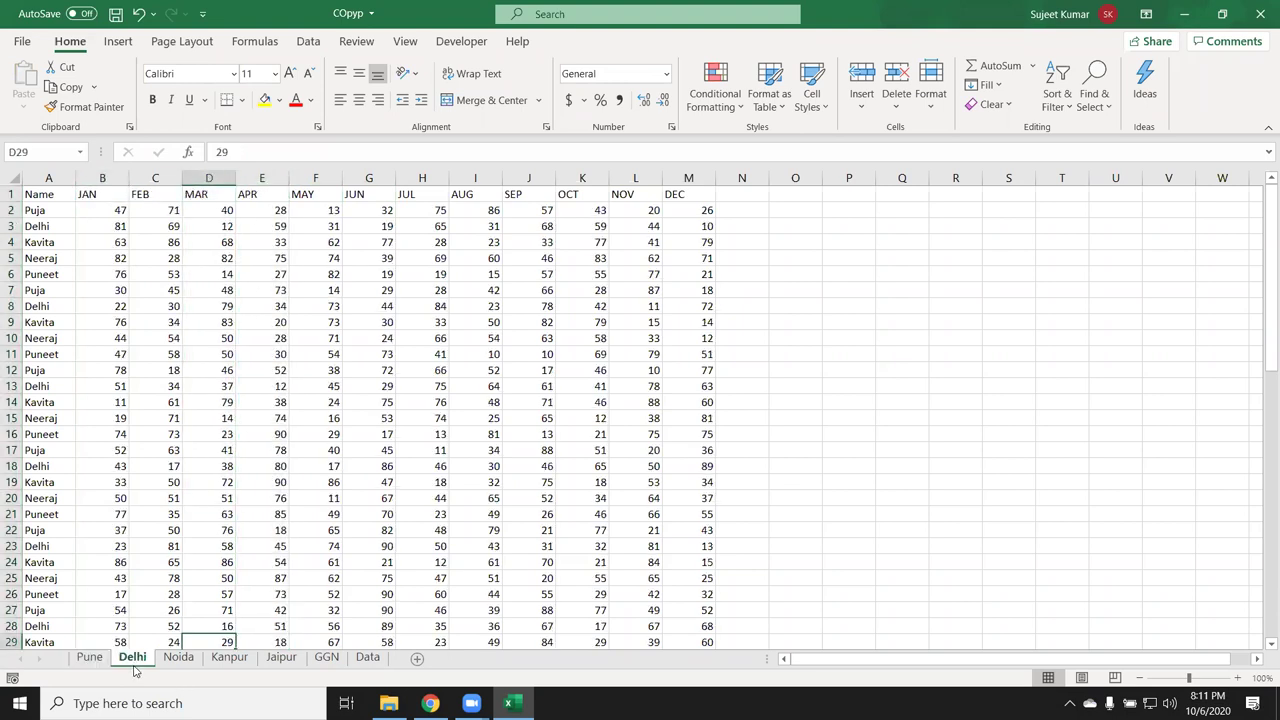
click(369, 178)
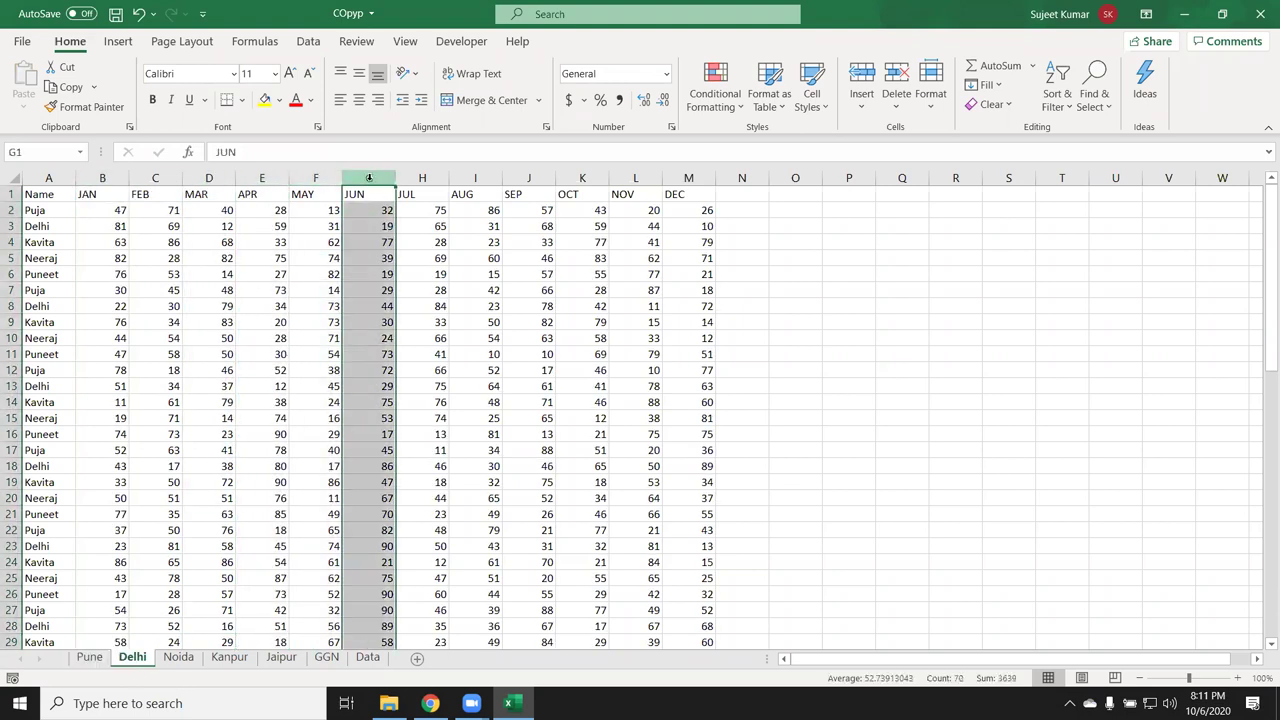
key(ctrl+x)
click(155, 178)
key(ctrl+plus)
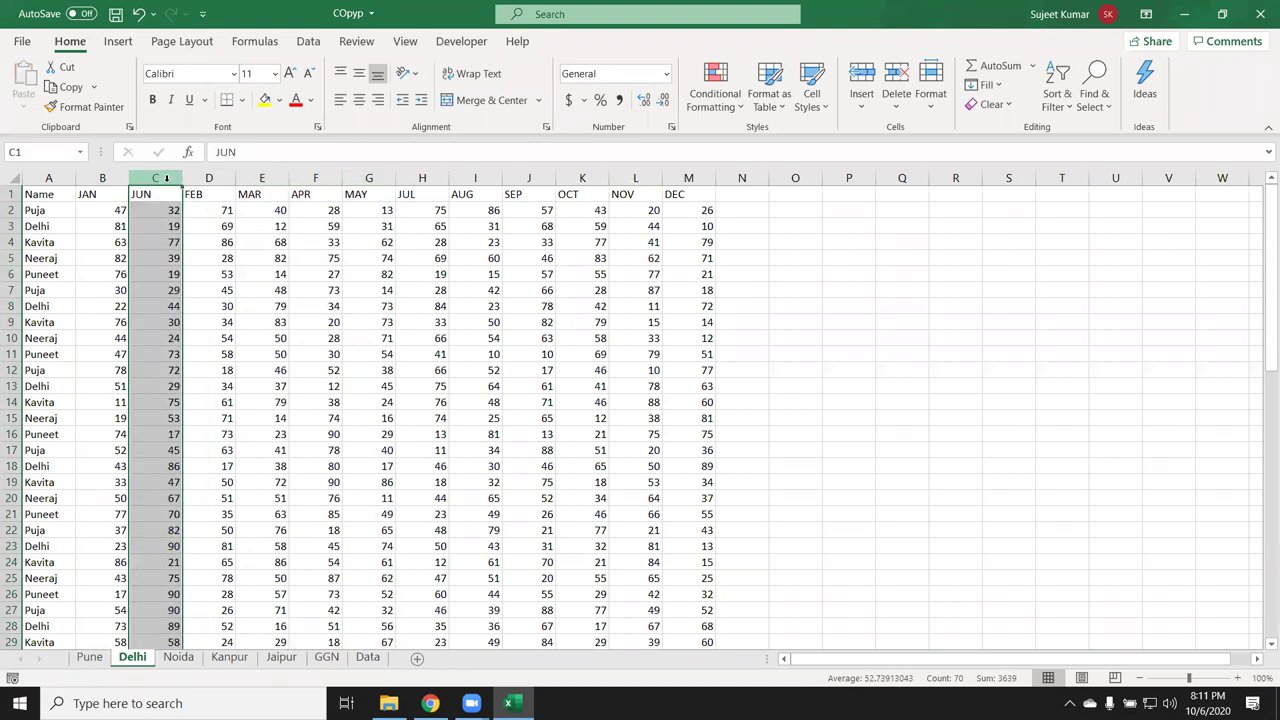
click(229, 657)
click(420, 177)
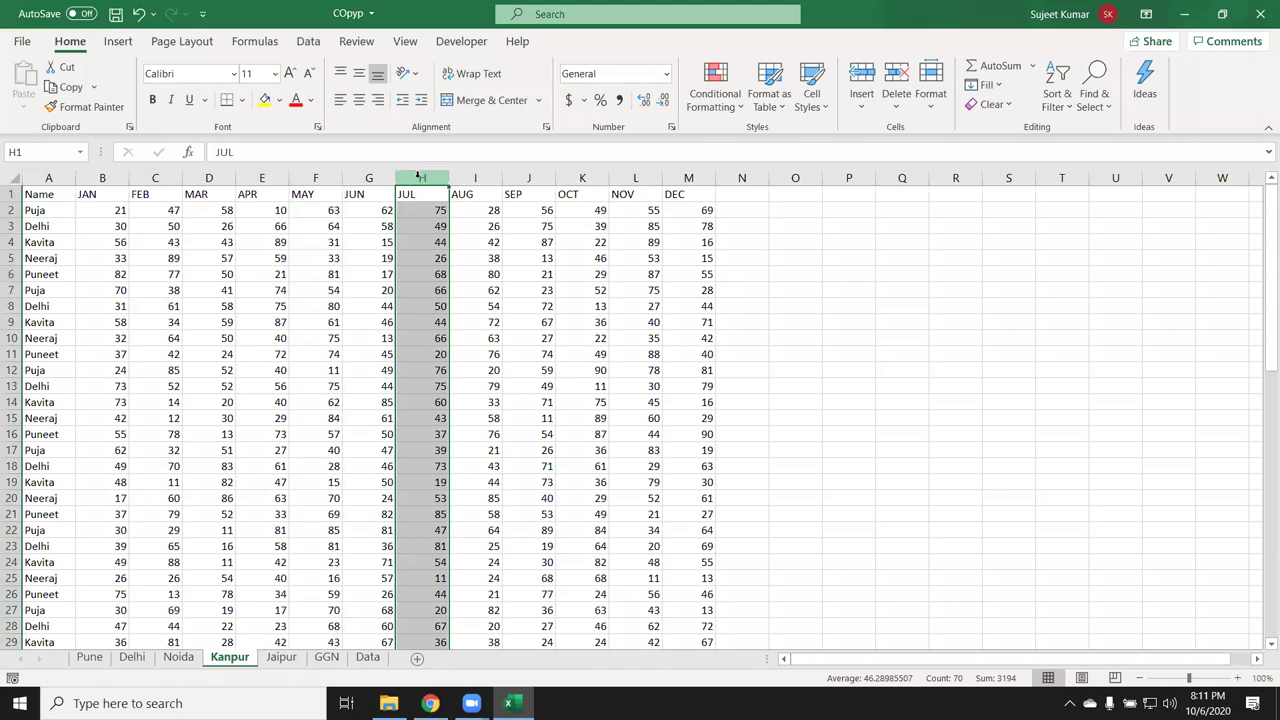
drag(420, 177, 577, 158)
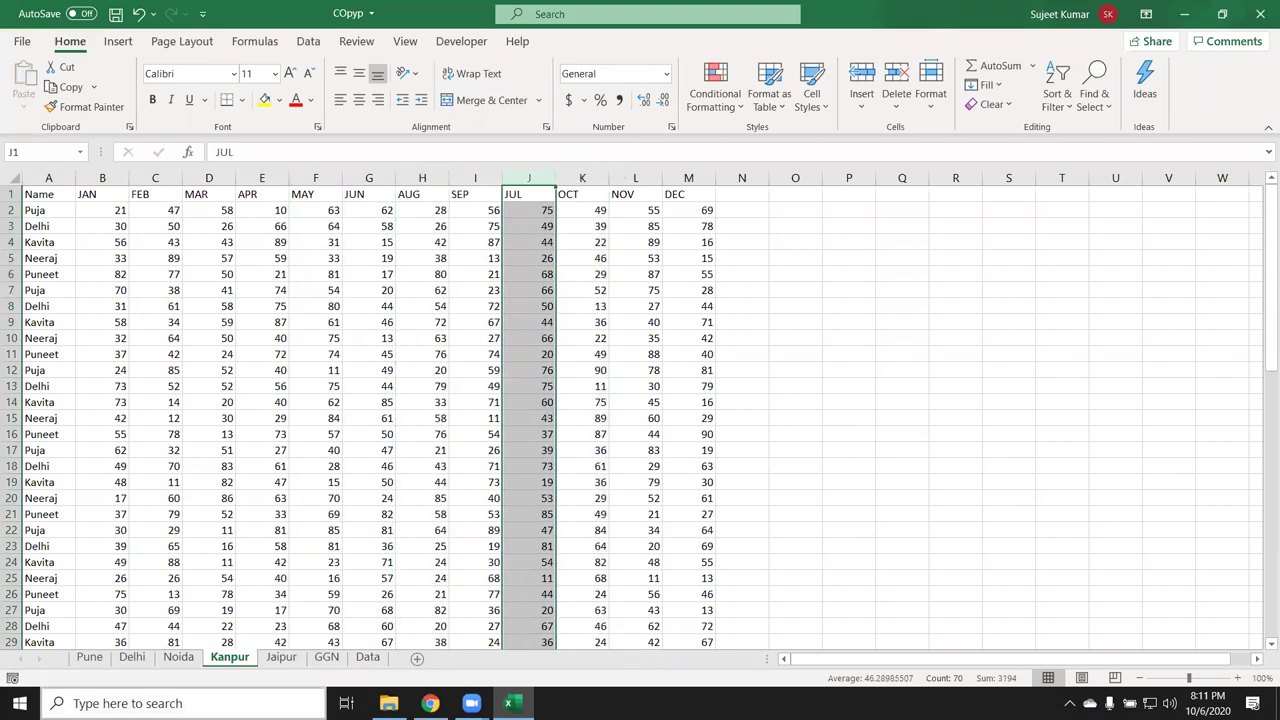
Step: Put GGN's DEC column before JAN, then select the empty area below the Data sheet headers
click(326, 657)
click(528, 258)
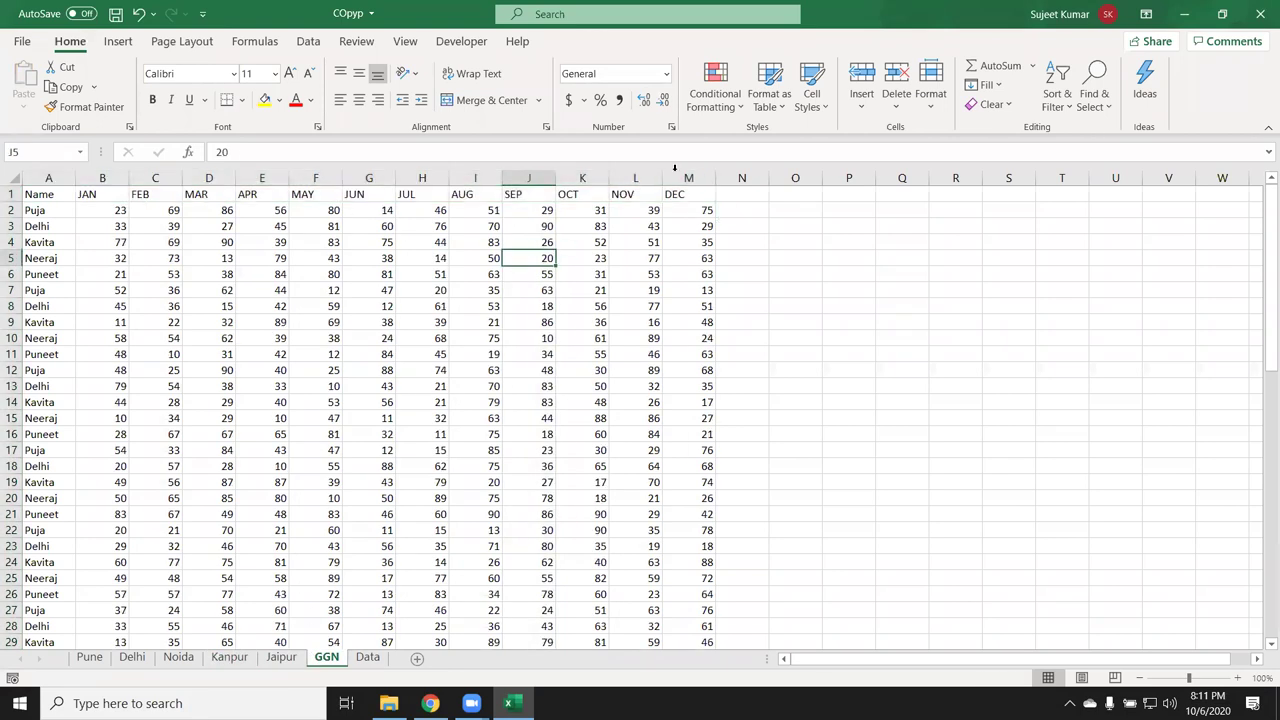
click(684, 178)
key(ctrl+c)
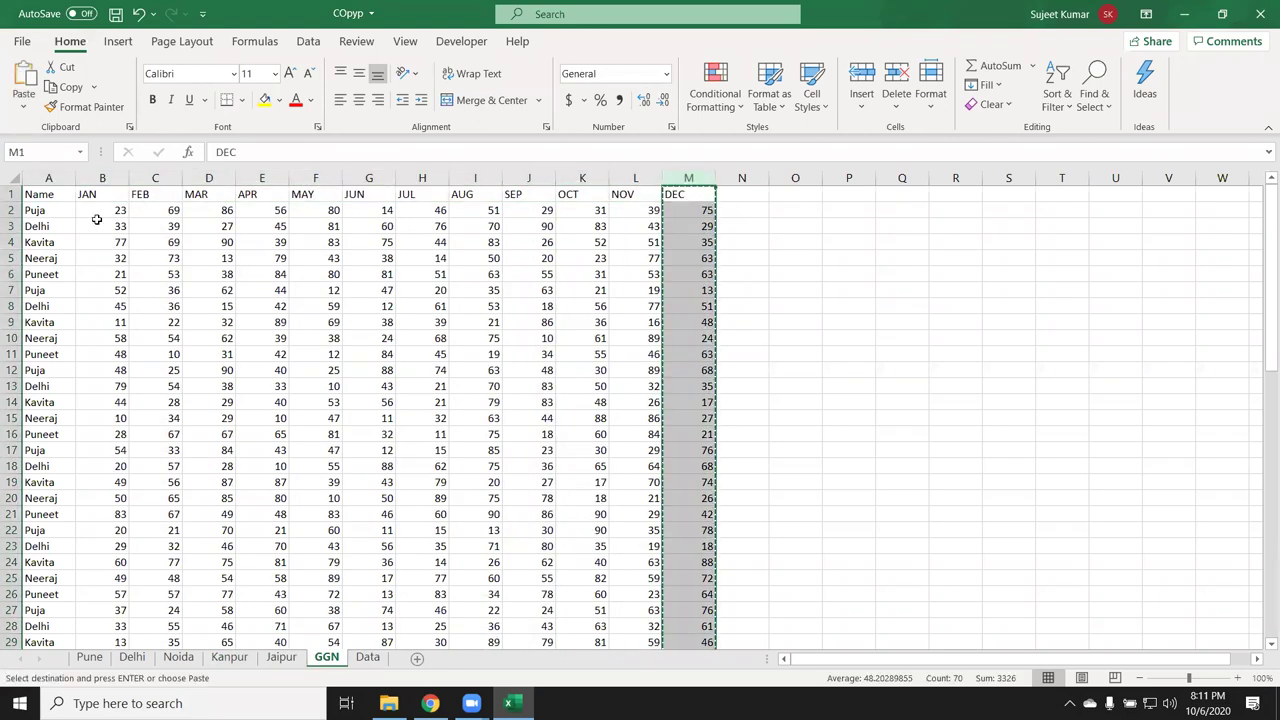
click(100, 178)
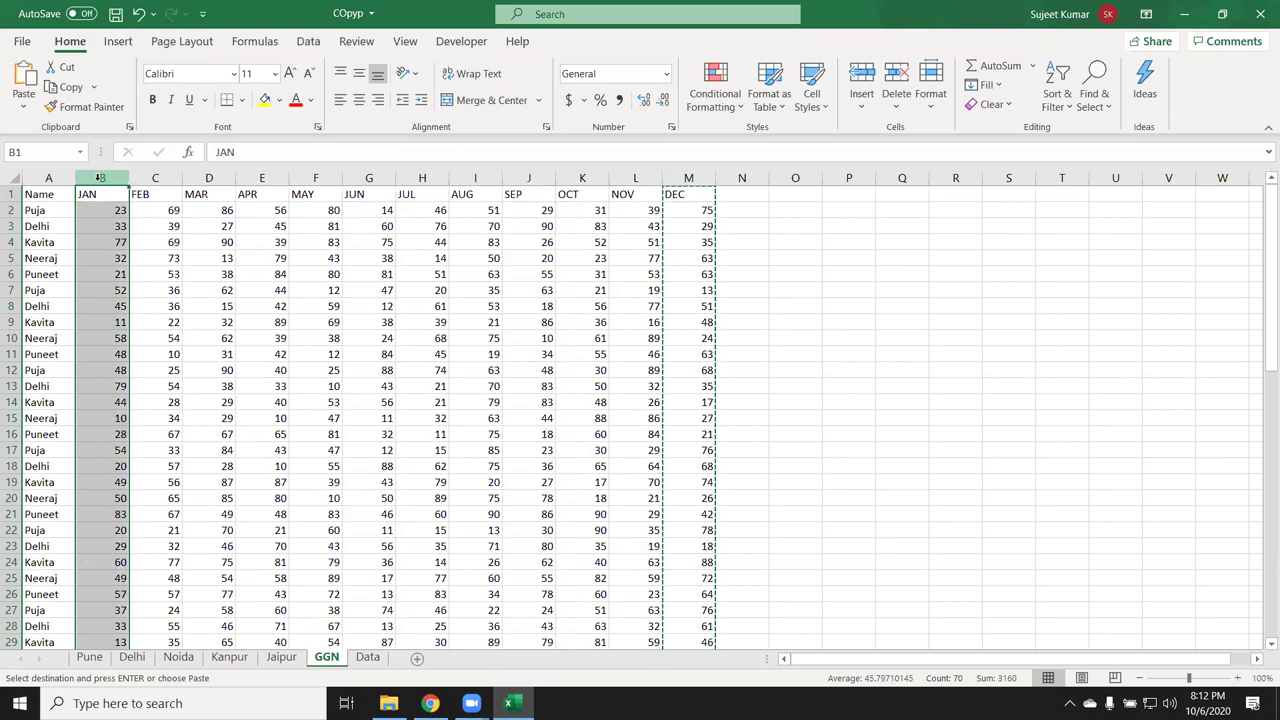
key(ctrl+shift+equal)
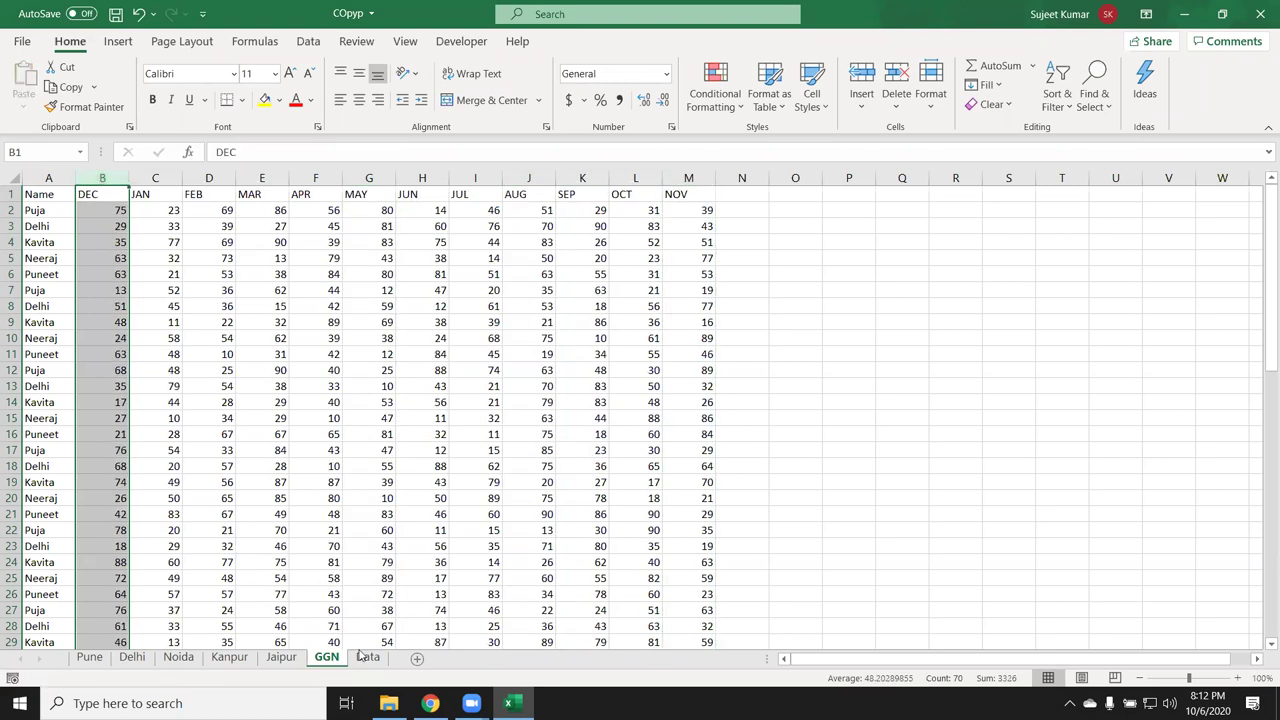
click(368, 657)
mouse_move(110, 210)
mouse_down()
mouse_move(640, 260)
mouse_move(665, 342)
mouse_up()
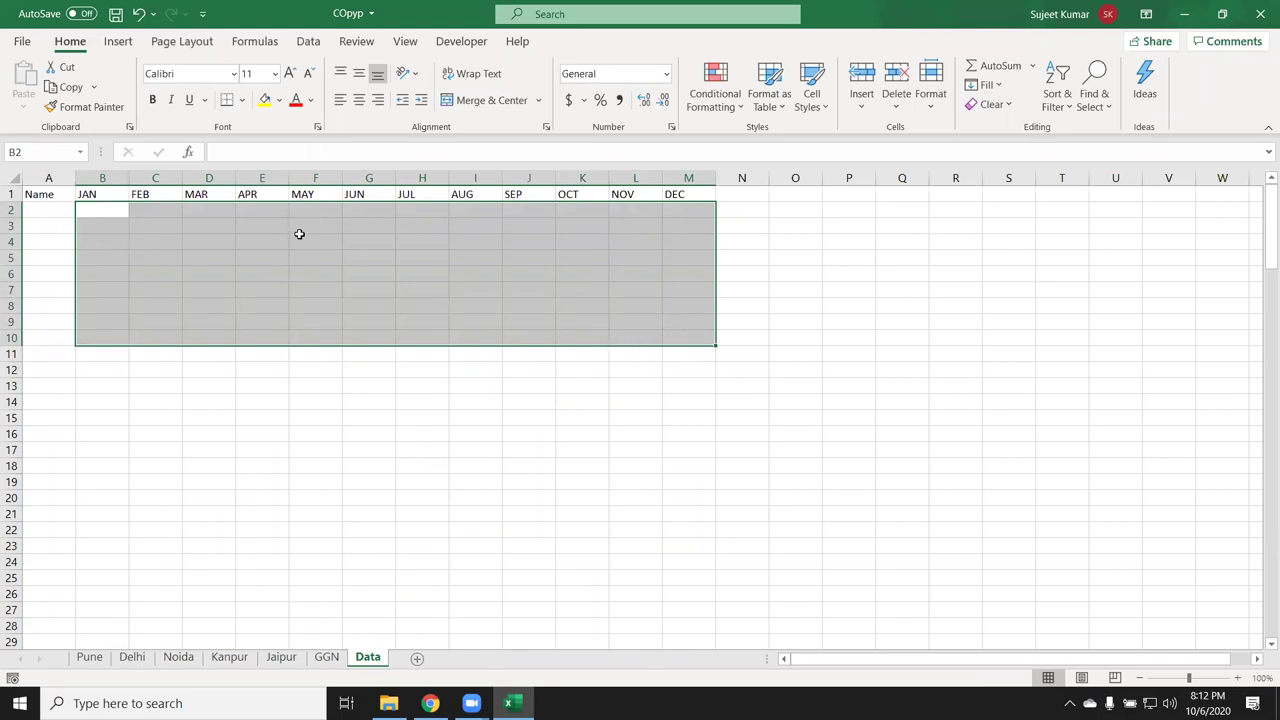
Step: Open the Visual Basic editor and display Module1's code
click(300, 240)
click(462, 44)
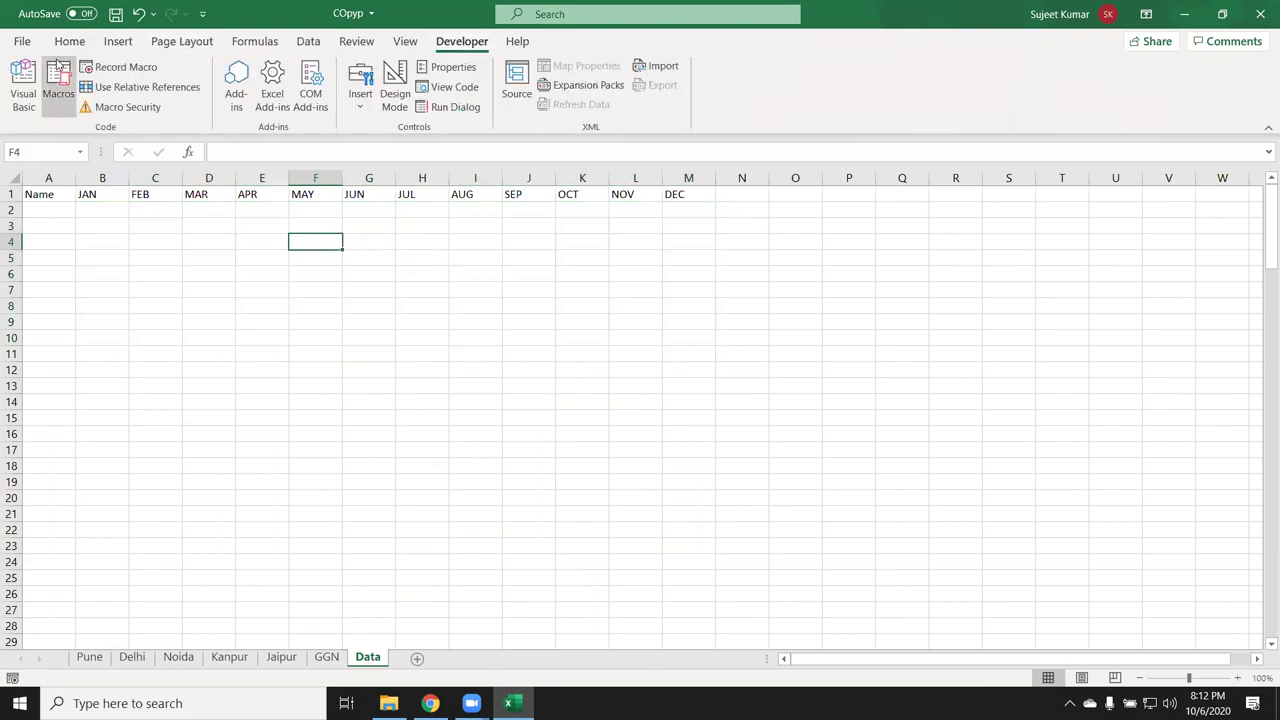
click(25, 80)
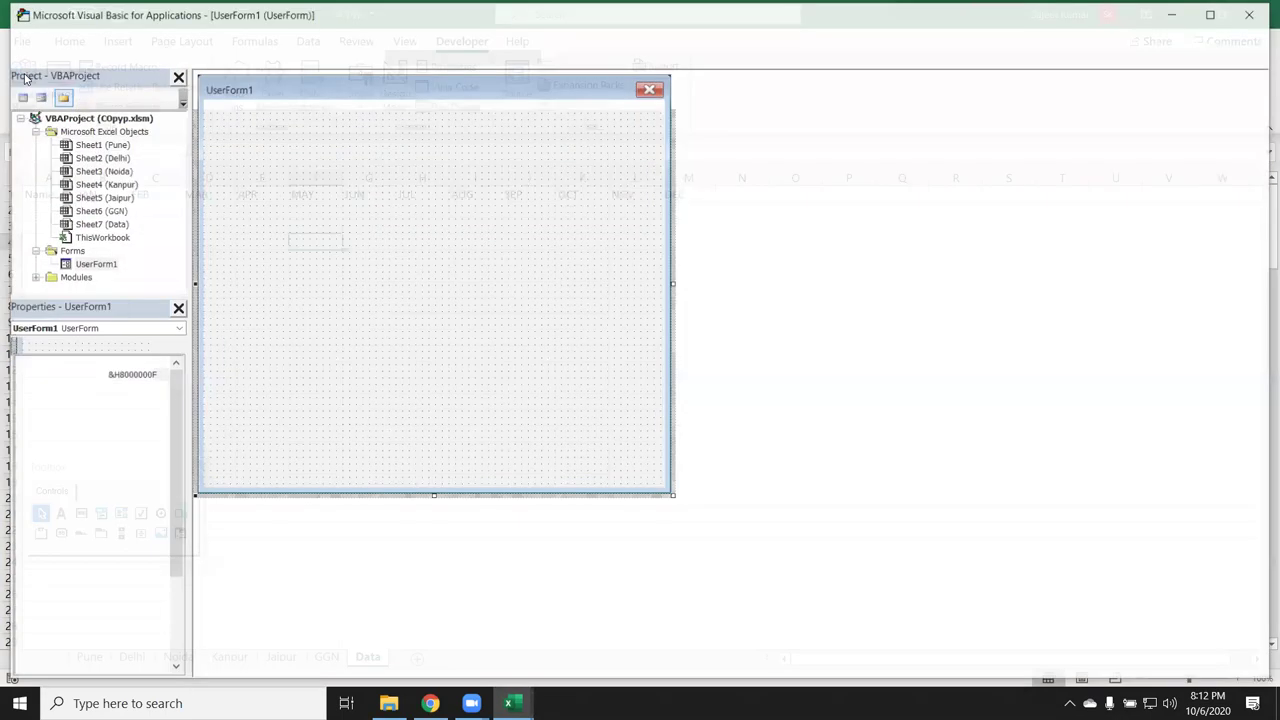
double_click(84, 264)
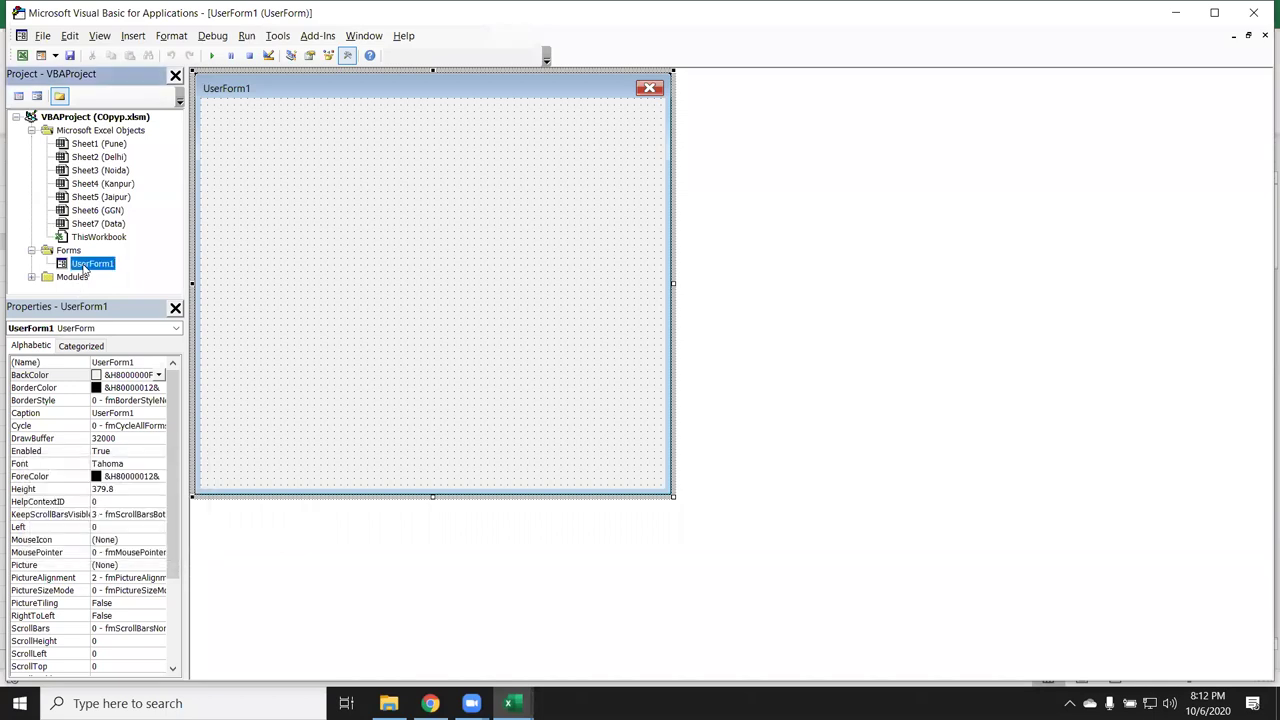
double_click(68, 281)
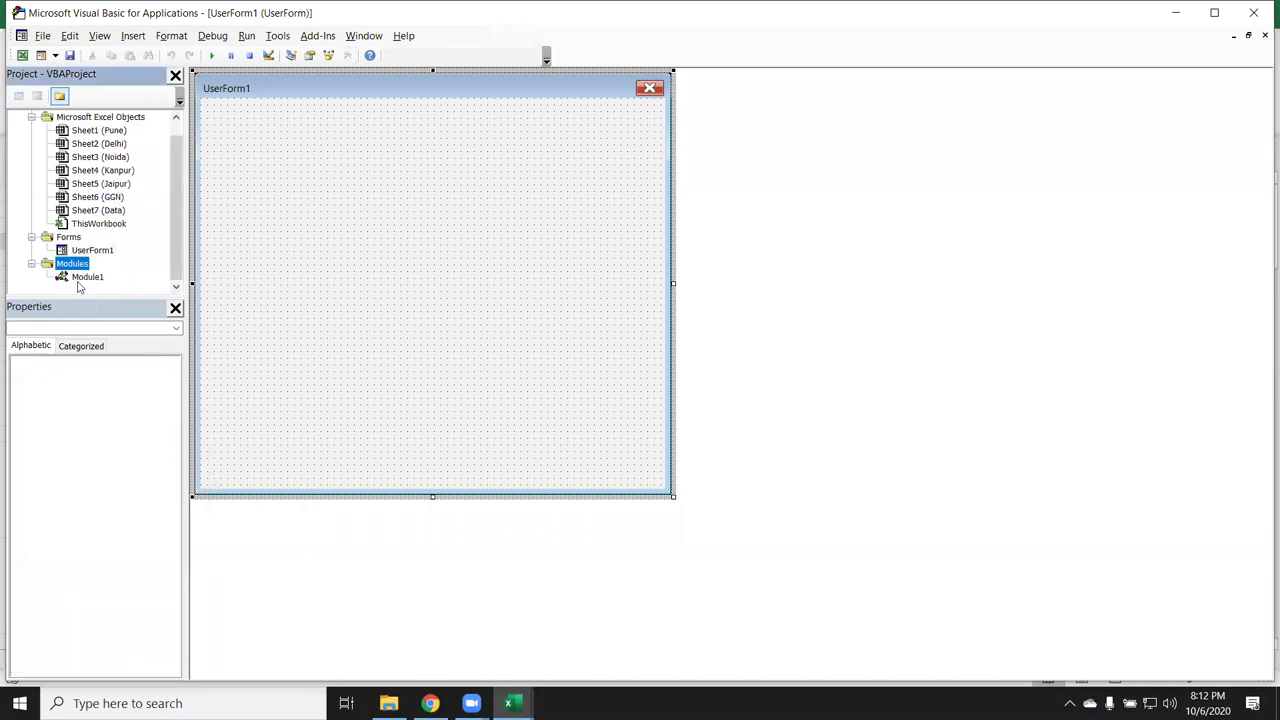
double_click(84, 284)
Step: Go to the end of Module1 and add blank lines below the URL function
scroll(264, 300, down, 2)
scroll(371, 294, up, 6)
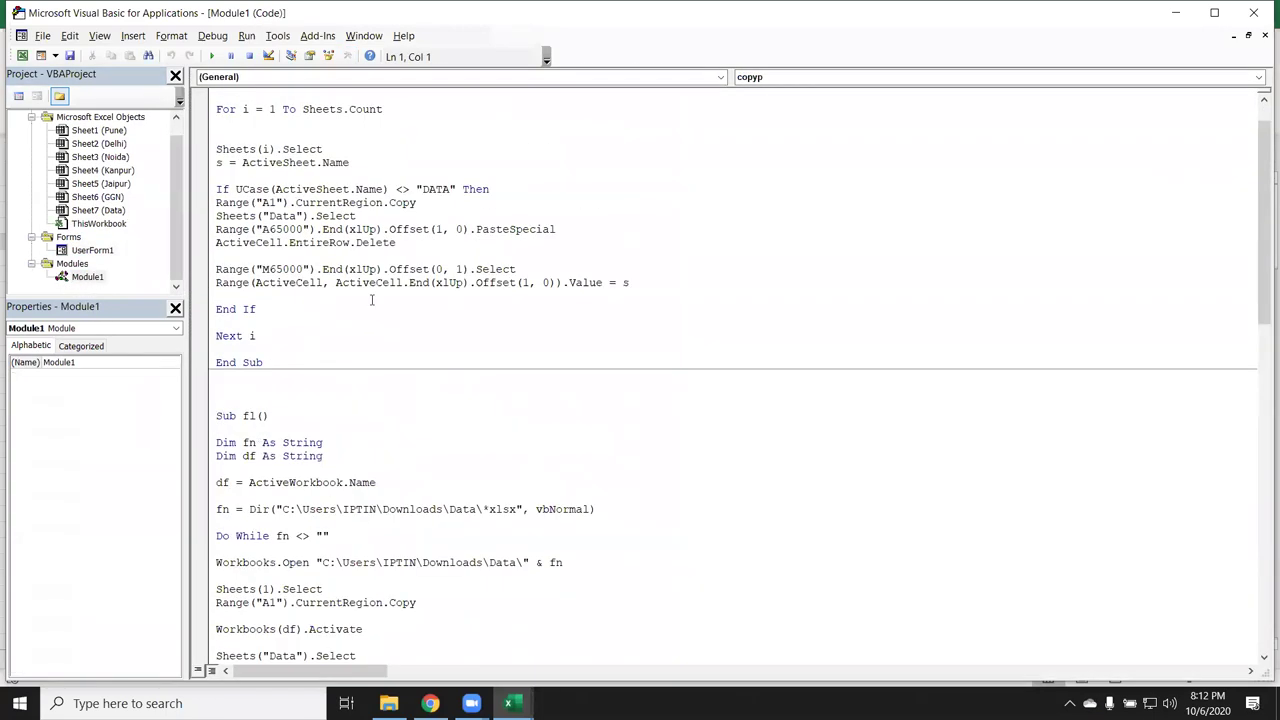
drag(371, 309, 218, 122)
click(470, 321)
scroll(272, 356, down, 5)
scroll(334, 489, down, 9)
scroll(340, 485, down, 6)
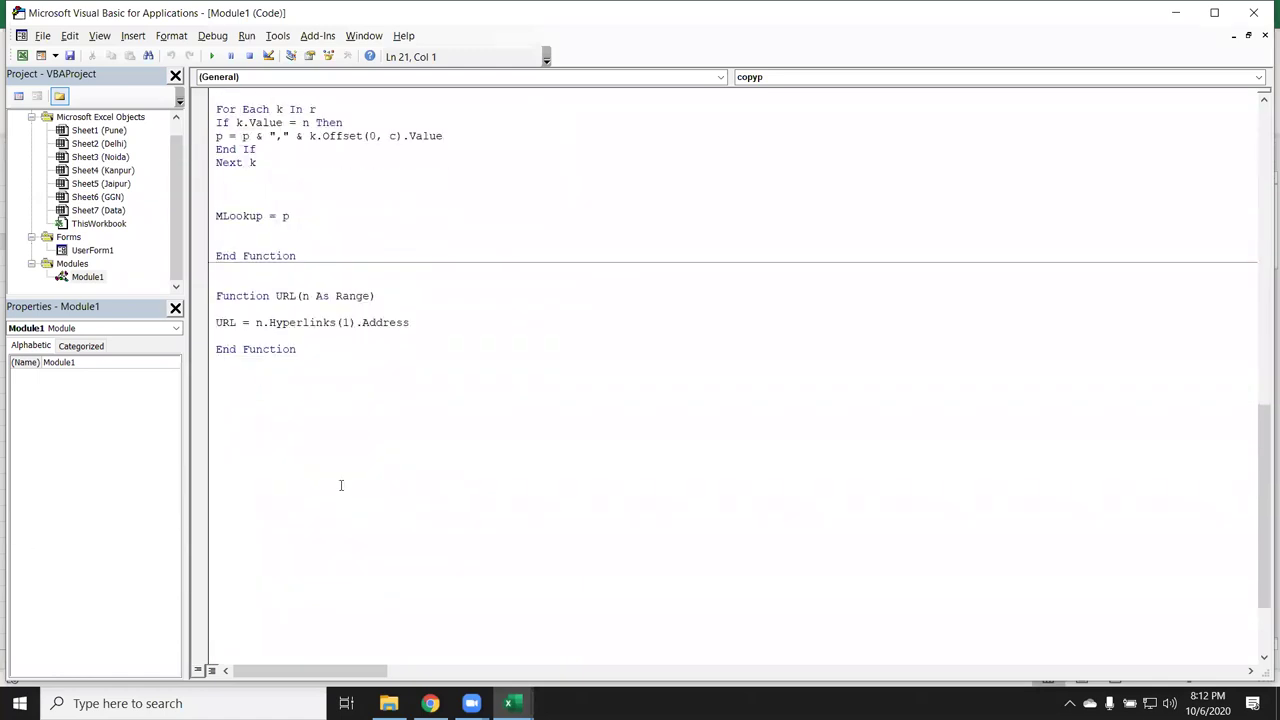
scroll(362, 413, up, 3)
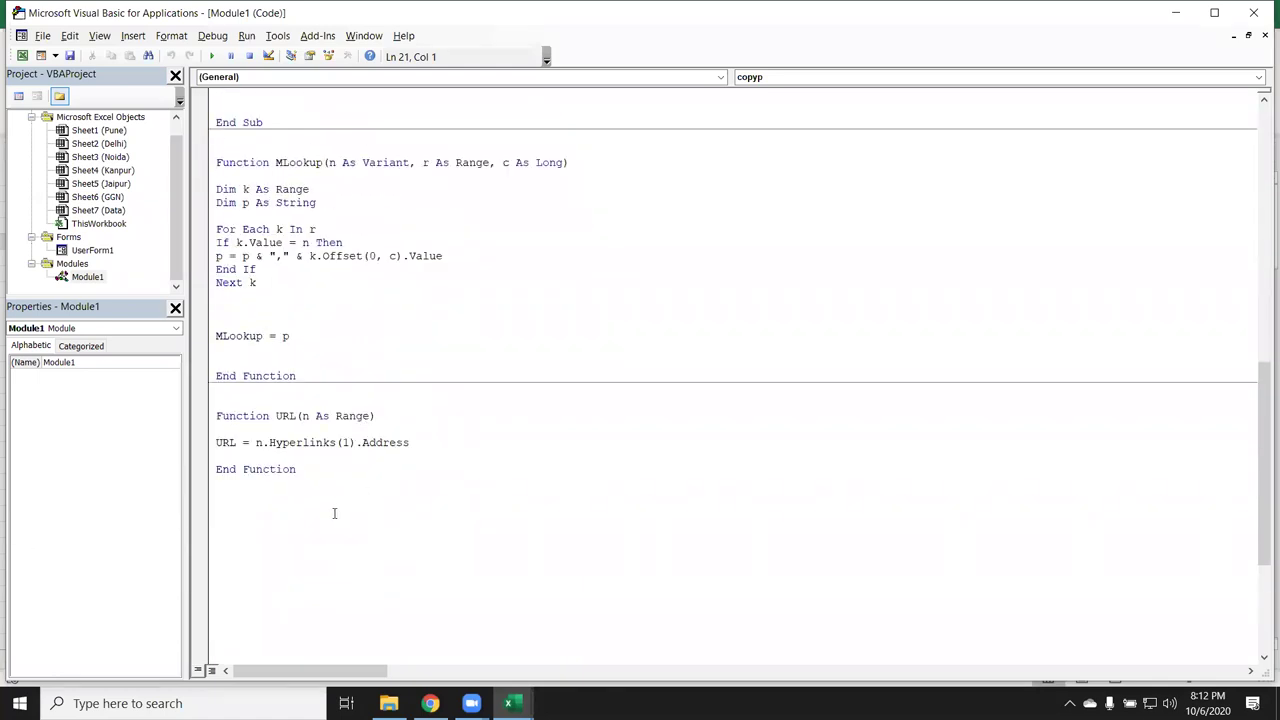
scroll(334, 513, down, 4)
scroll(331, 494, down, 2)
click(339, 282)
key(Return)
key(Return)
key(Return)
key(Return)
key(Return)
scroll(358, 267, down, 2)
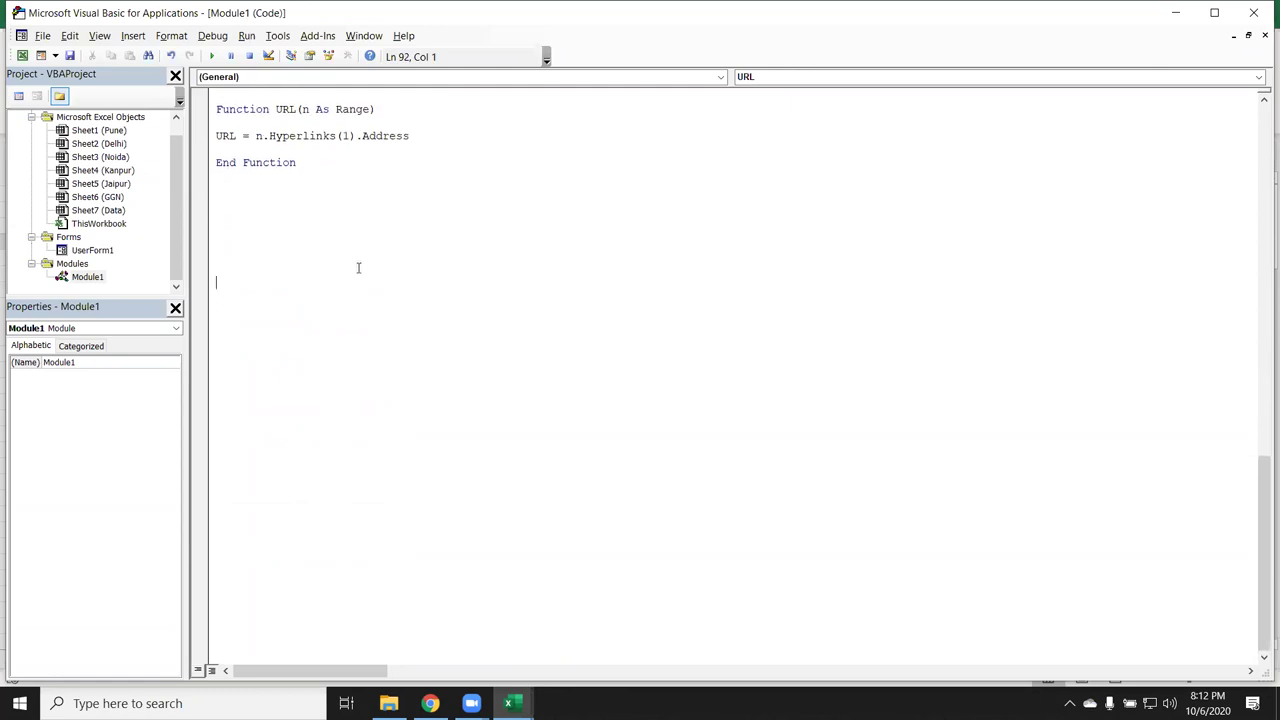
Step: Start a new macro Sub coptcc() below the last End Function
click(249, 201)
text(sub o)
key(BackSpace)
text(optcc()
key(Return)
key(Return)
key(Return)
key(Return)
key(Return)
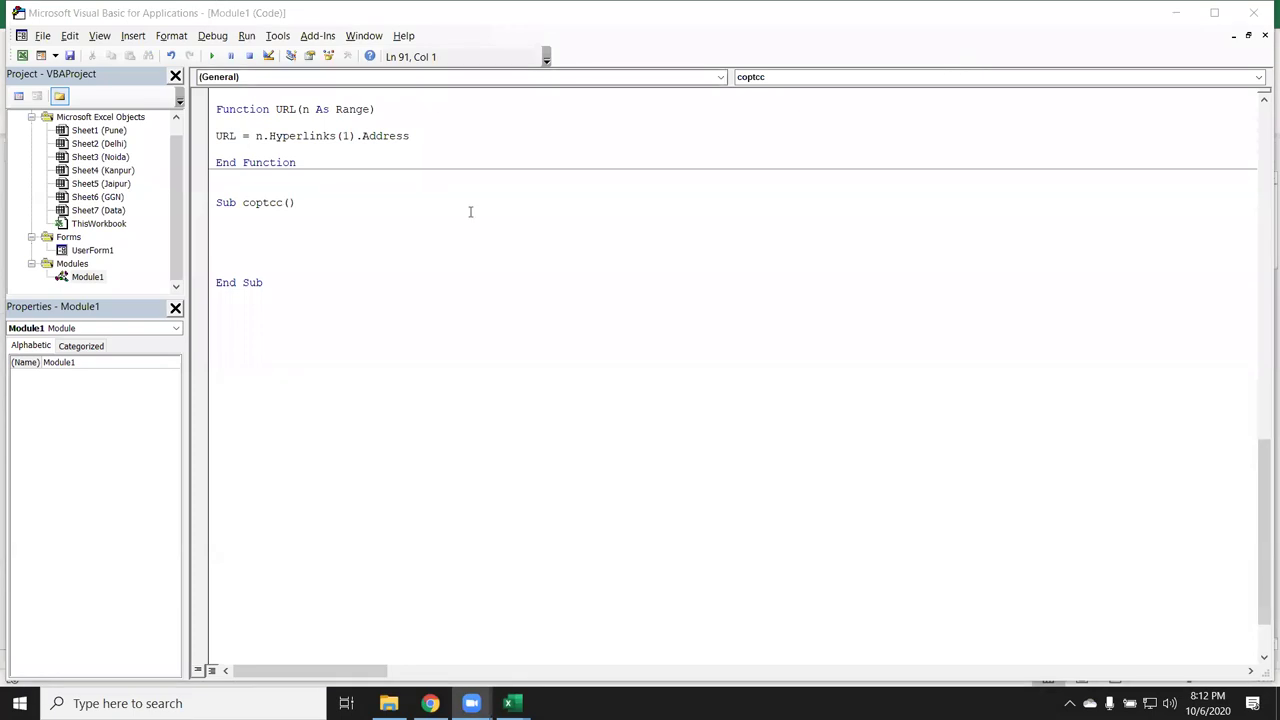
Step: Add a For i = 1 To Sheets.Count - 1 loop closed by Next i, then return to Excel
click(373, 229)
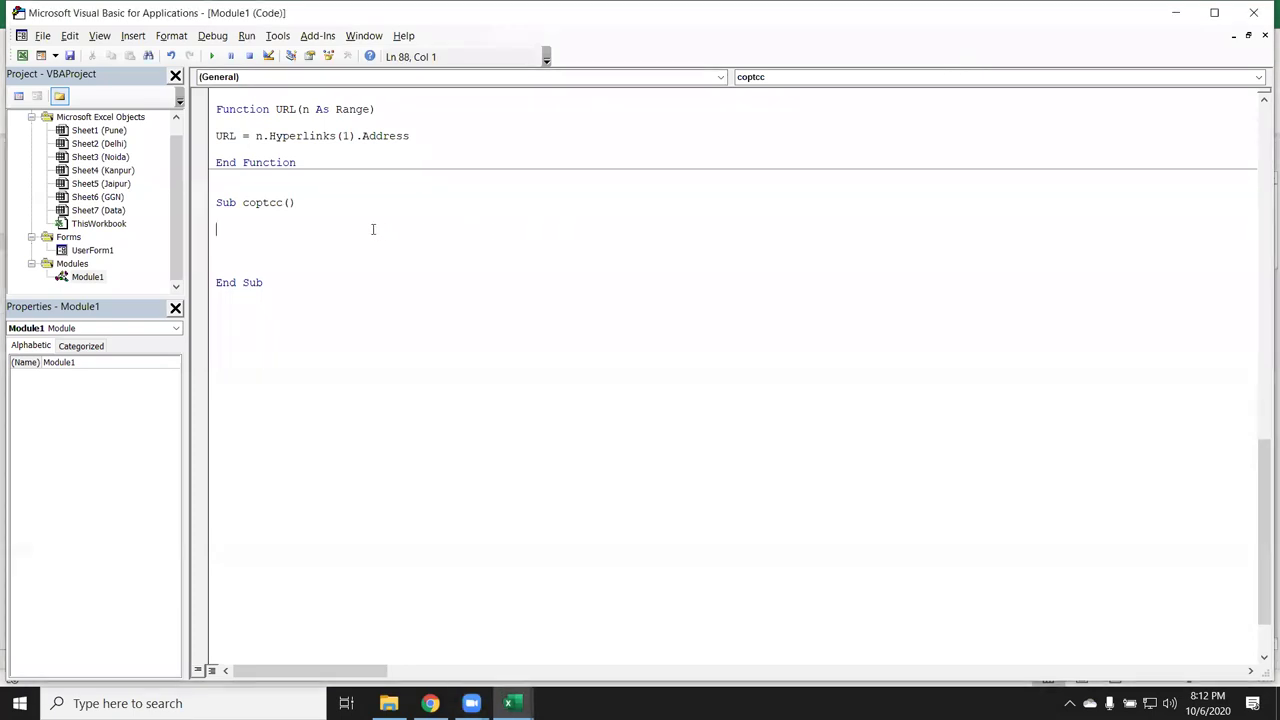
key(Return)
text(for i)
text(1 to sheets.cou)
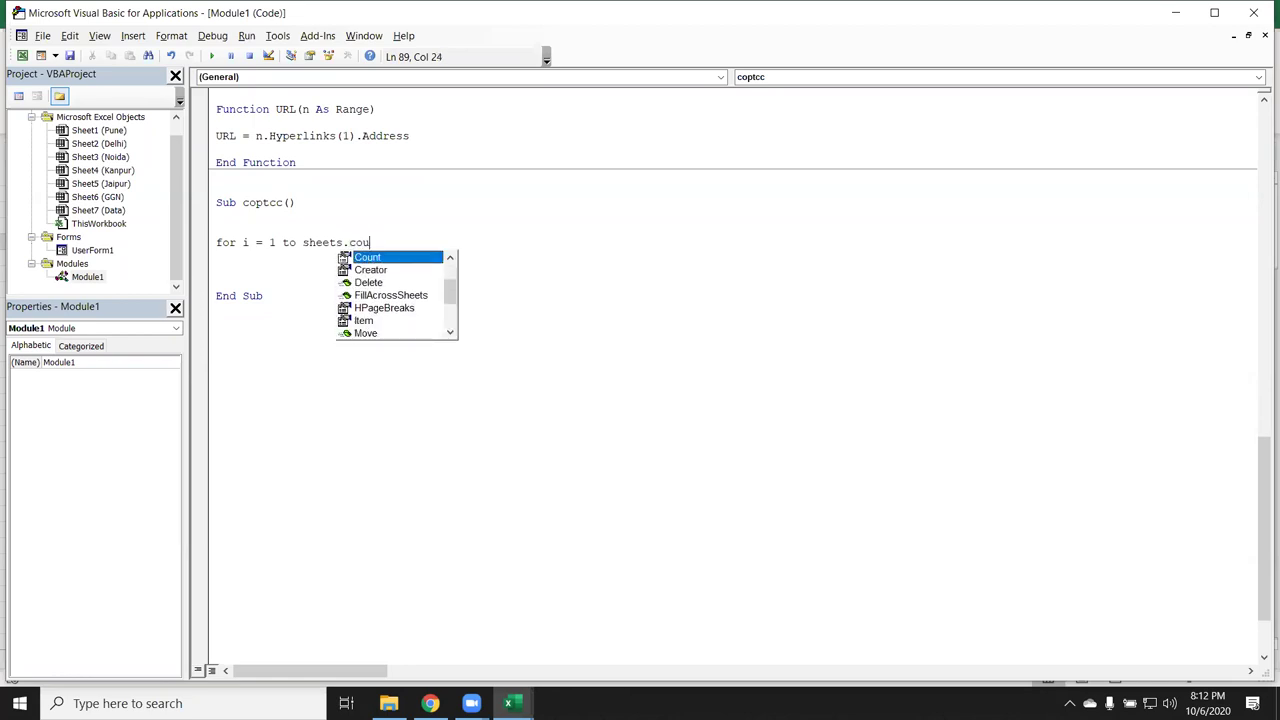
text(nt-1)
key(Return)
key(Return)
key(Return)
key(Return)
text(next )
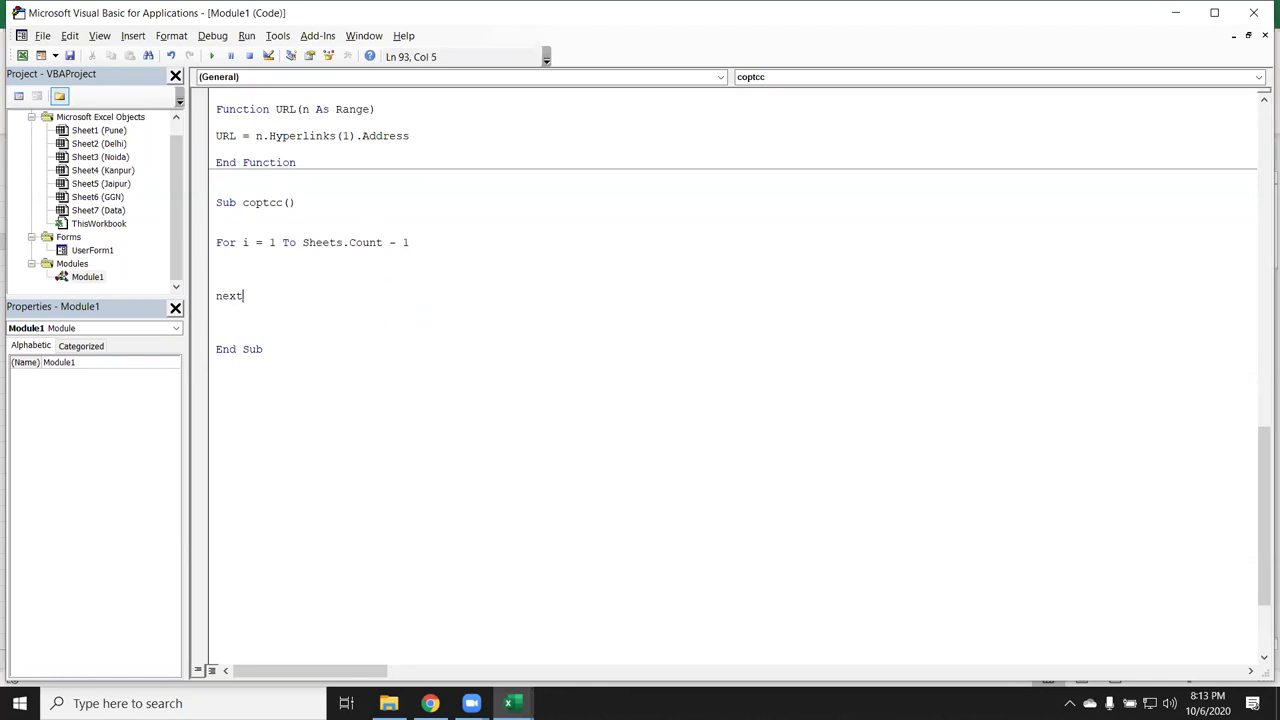
text(i)
key(Return)
key(Return)
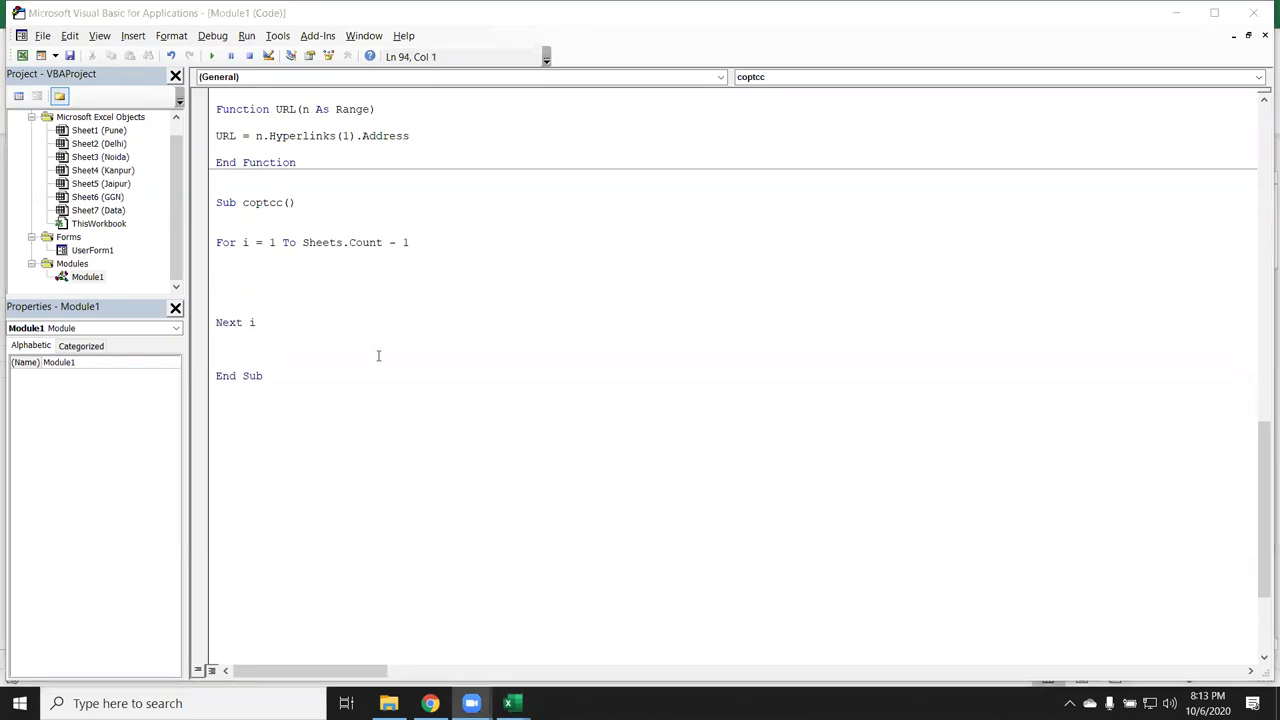
key(alt+Tab)
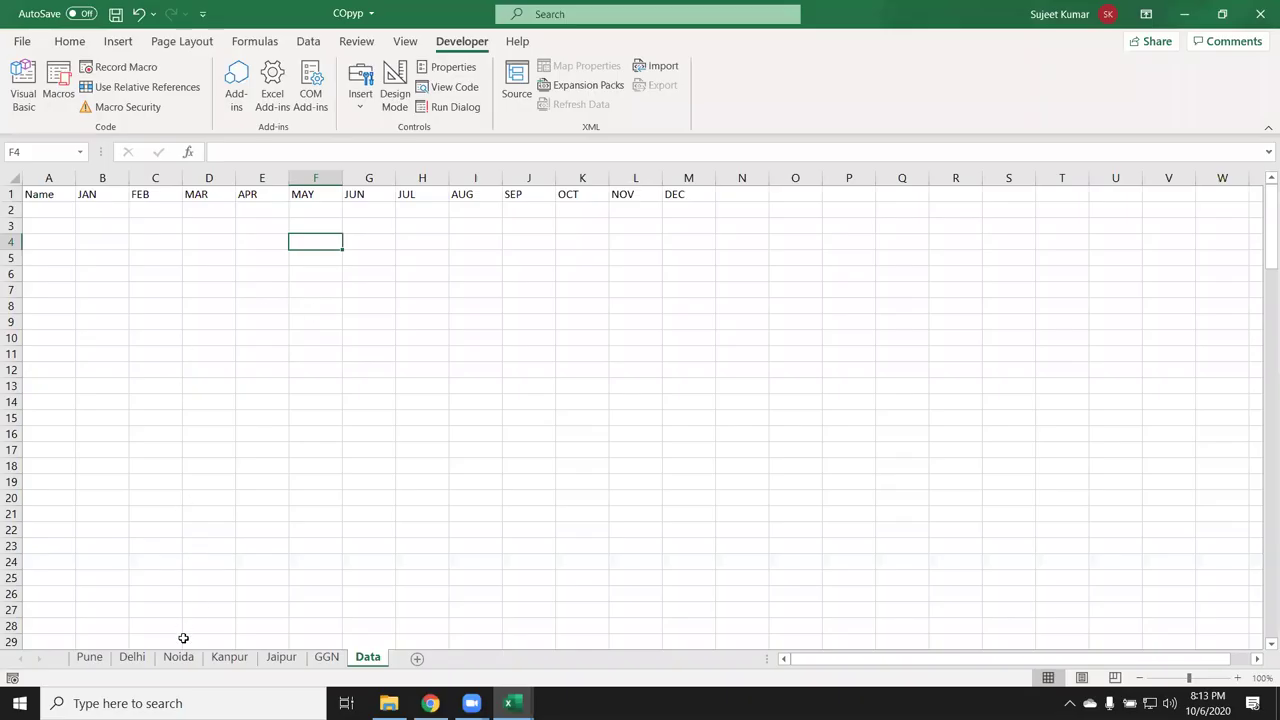
Step: Check the JAN header, then write an inner For j = 1 To 12 loop with a closing line
click(102, 194)
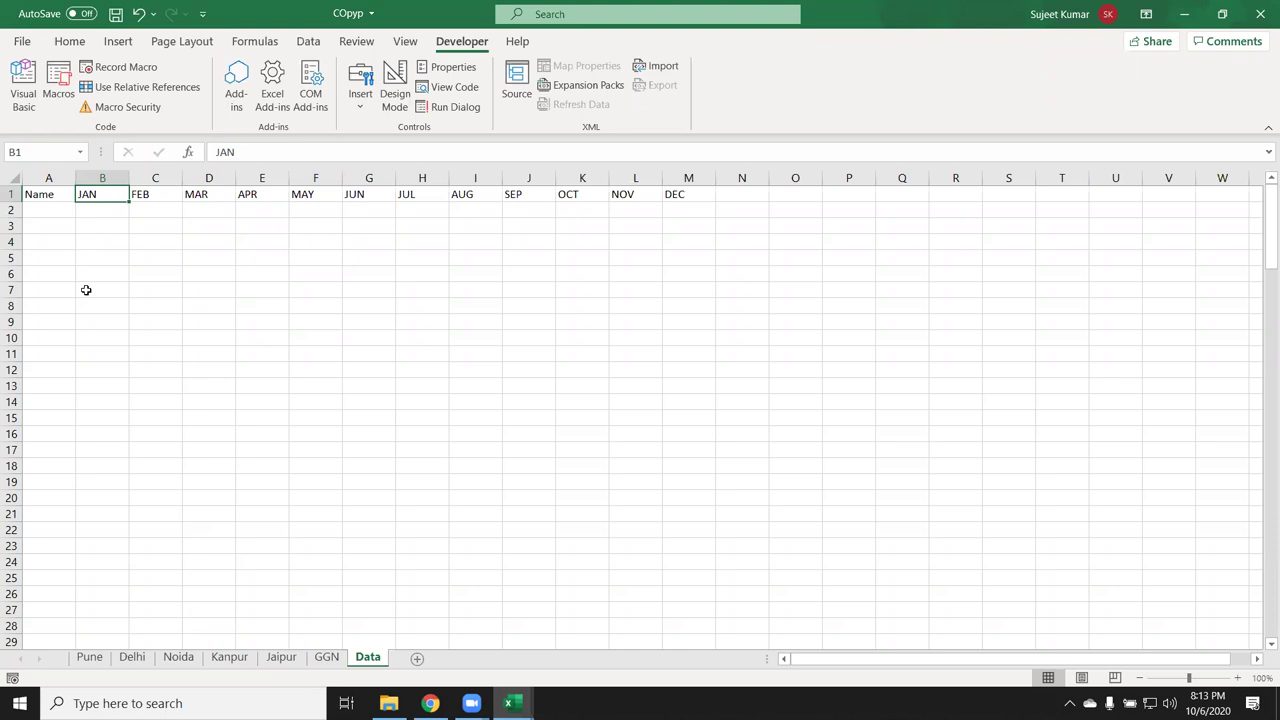
key(alt+Tab)
click(237, 259)
key(Return)
text(for j = 1 to)
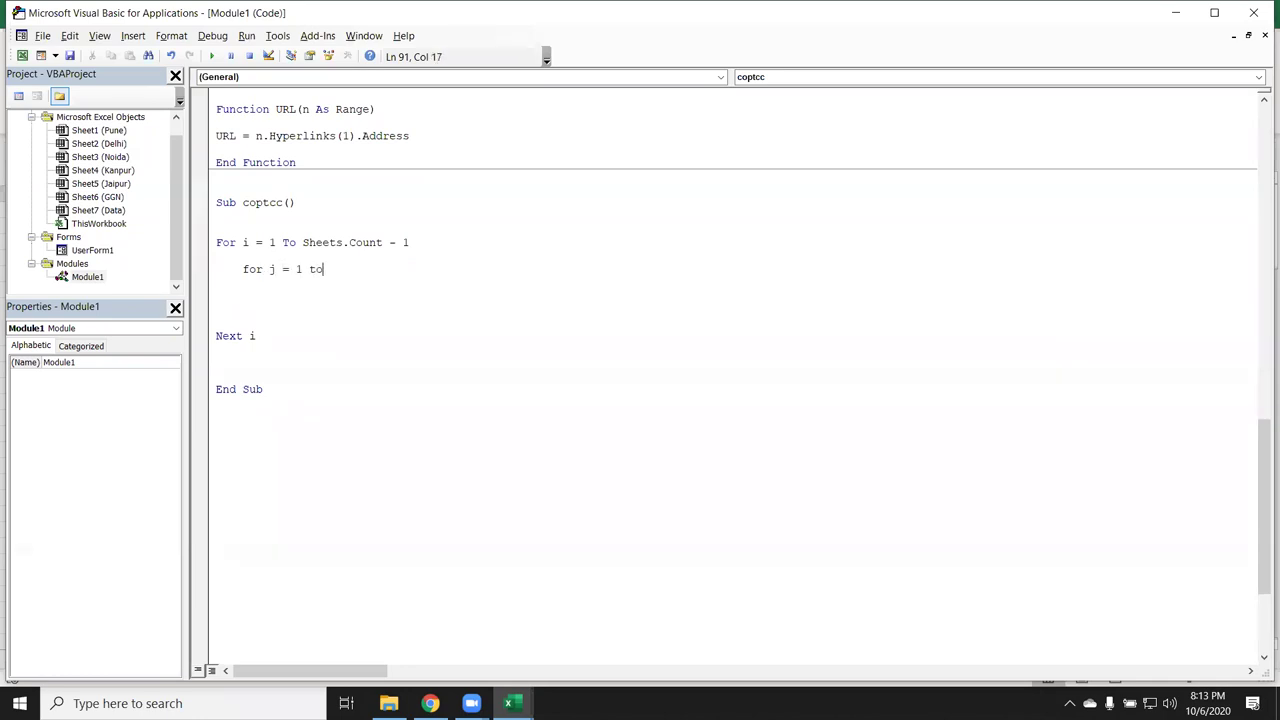
key(alt+F11)
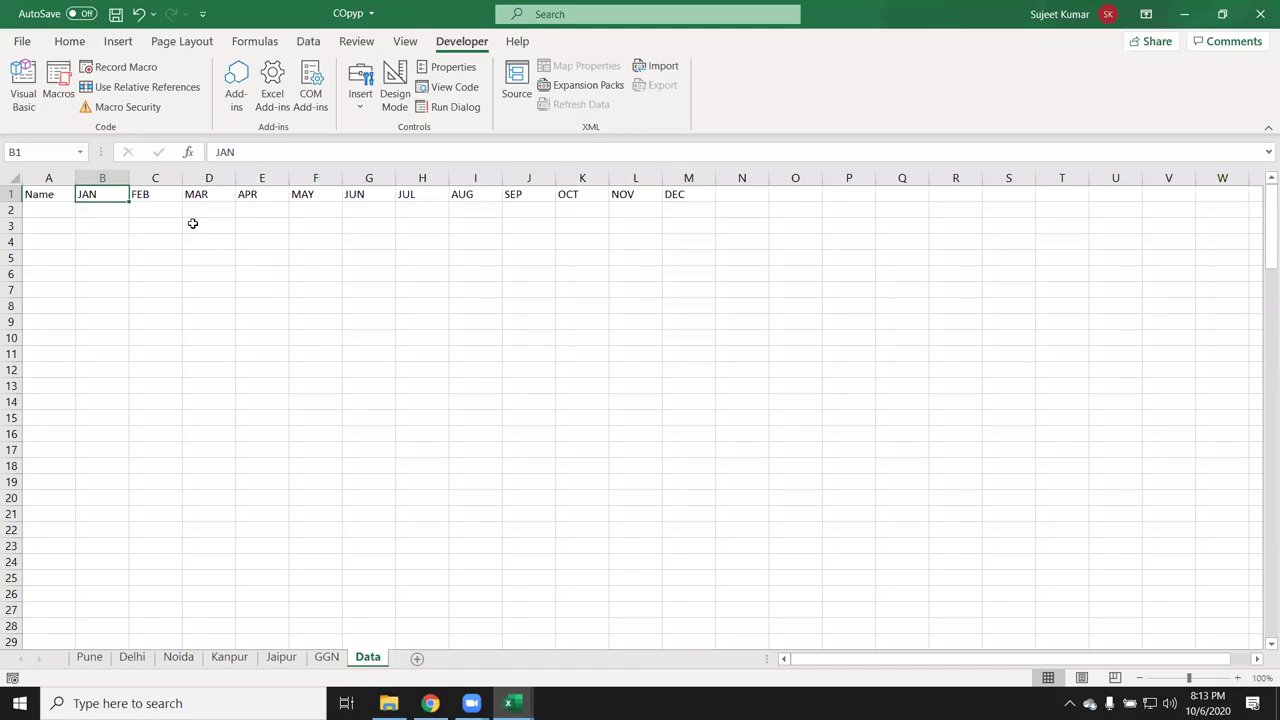
key(alt+F11)
text(12)
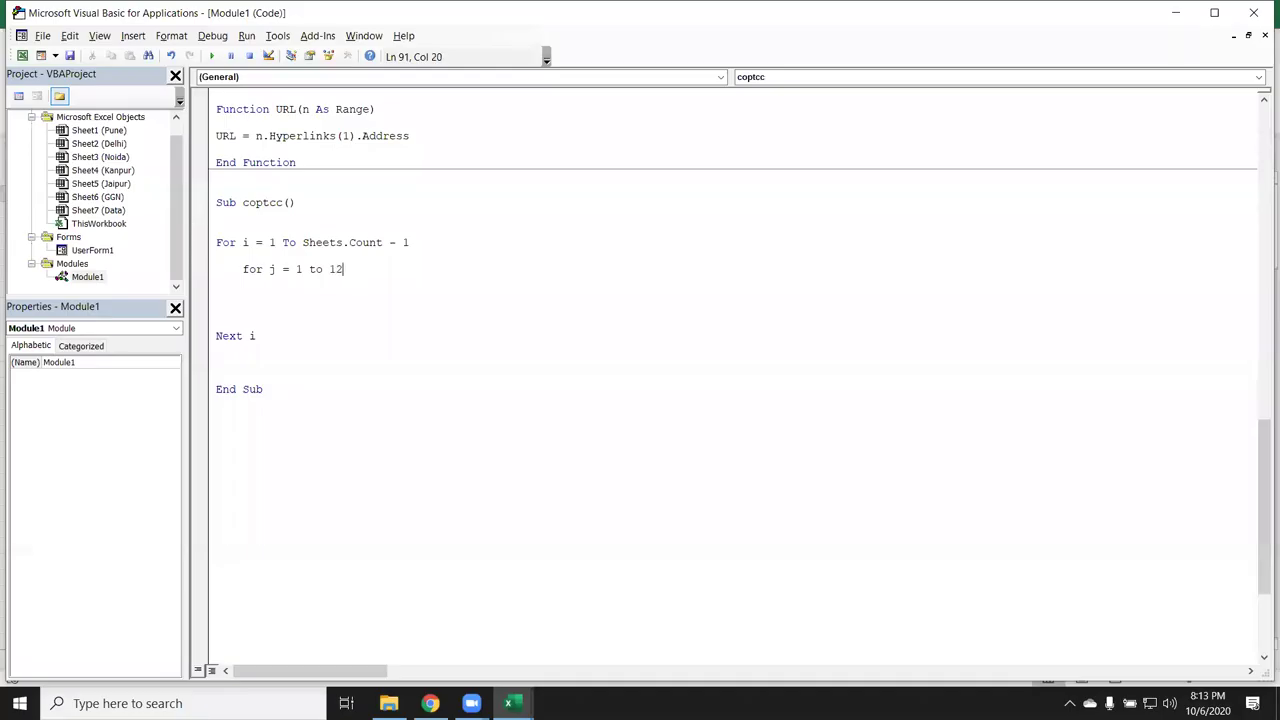
key(Return)
text(next )
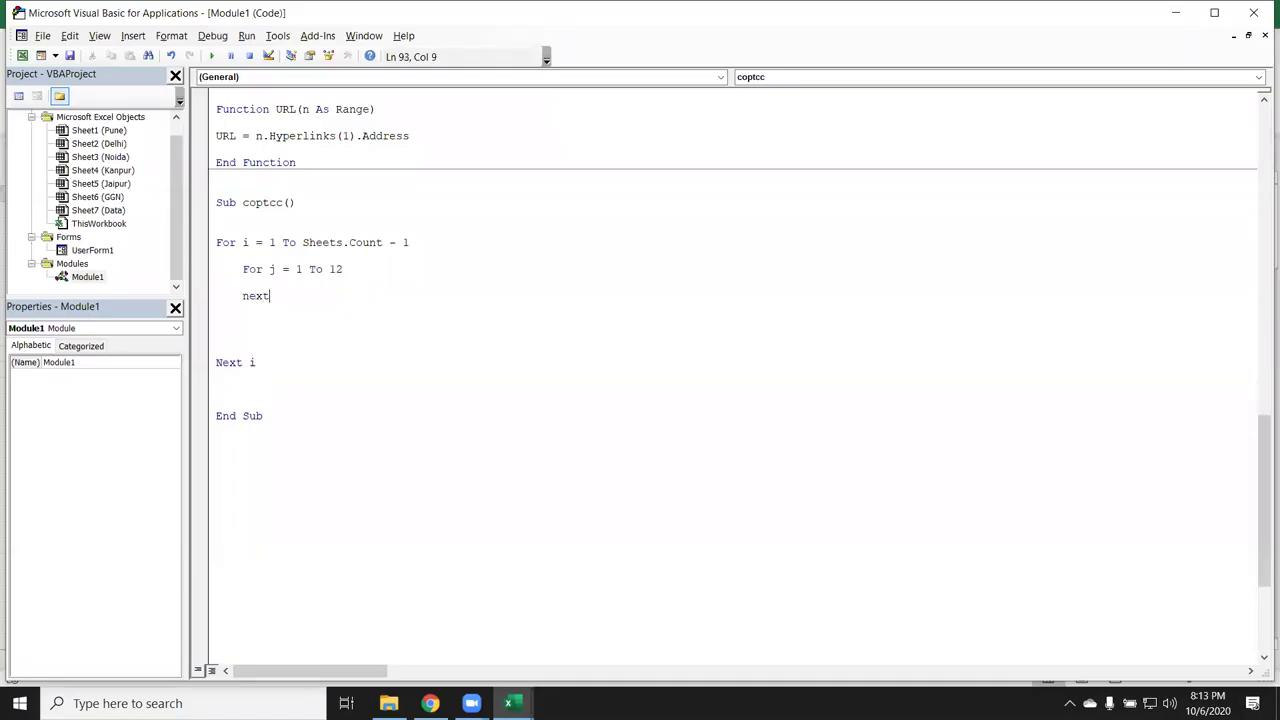
text(i)
key(Return)
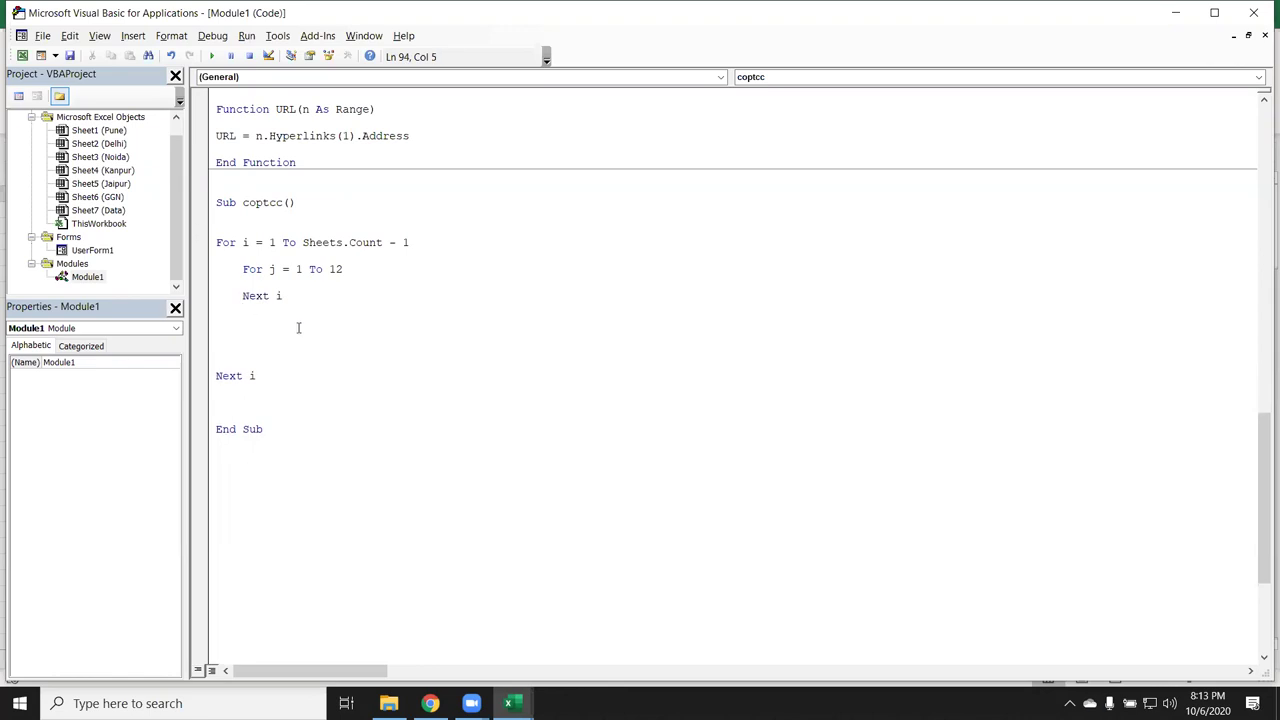
Step: Change the inner loop header to For J = 2 To 13
double_click(272, 268)
key(BackSpace)
text(J)
double_click(305, 269)
text(3)
double_click(298, 269)
text(2)
double_click(358, 264)
text(13)
key(Return)
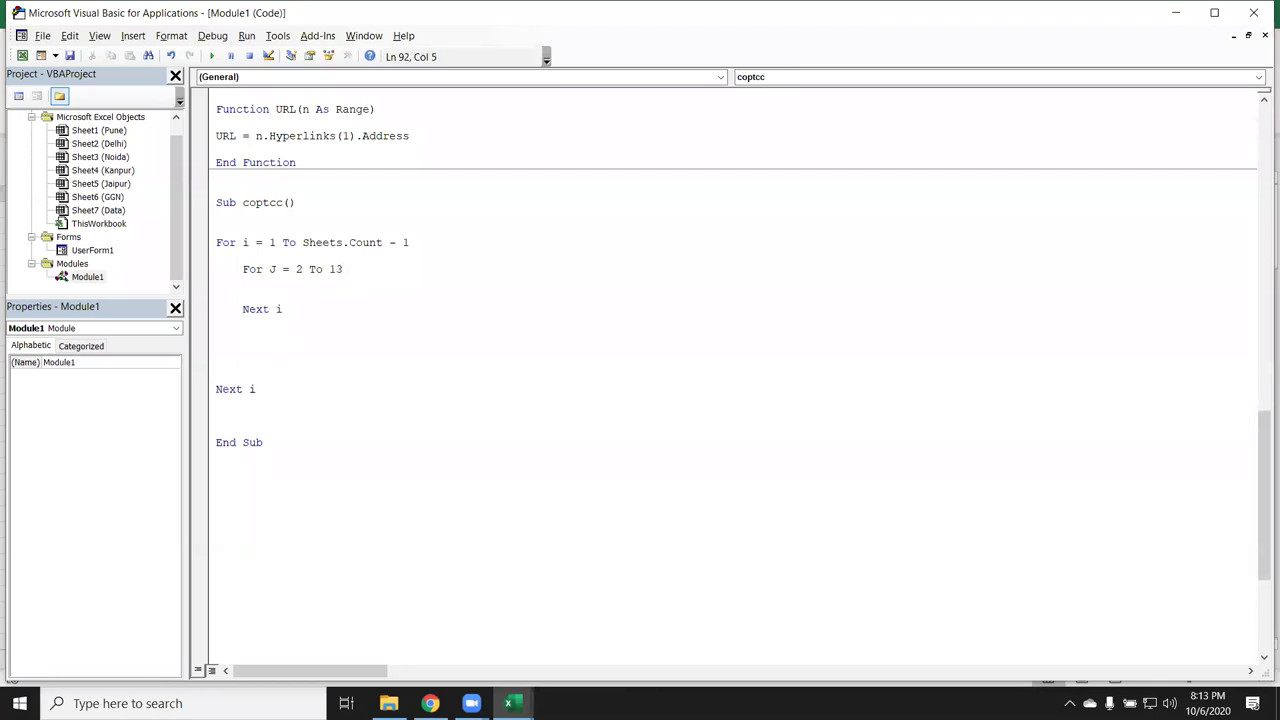
Step: Compare the Data sheet's JAN–DEC headers in B1:M1 with the Pune sheet's header order
key(alt+F11)
click(30, 195)
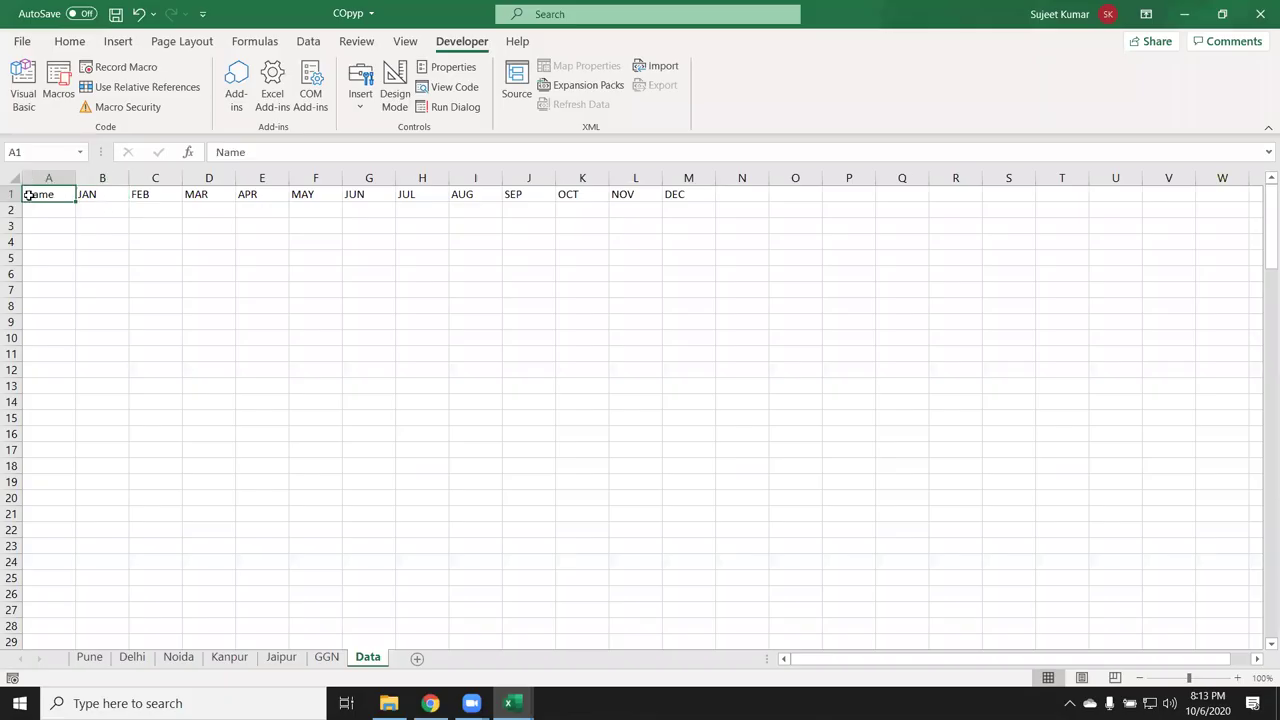
drag(110, 193, 695, 163)
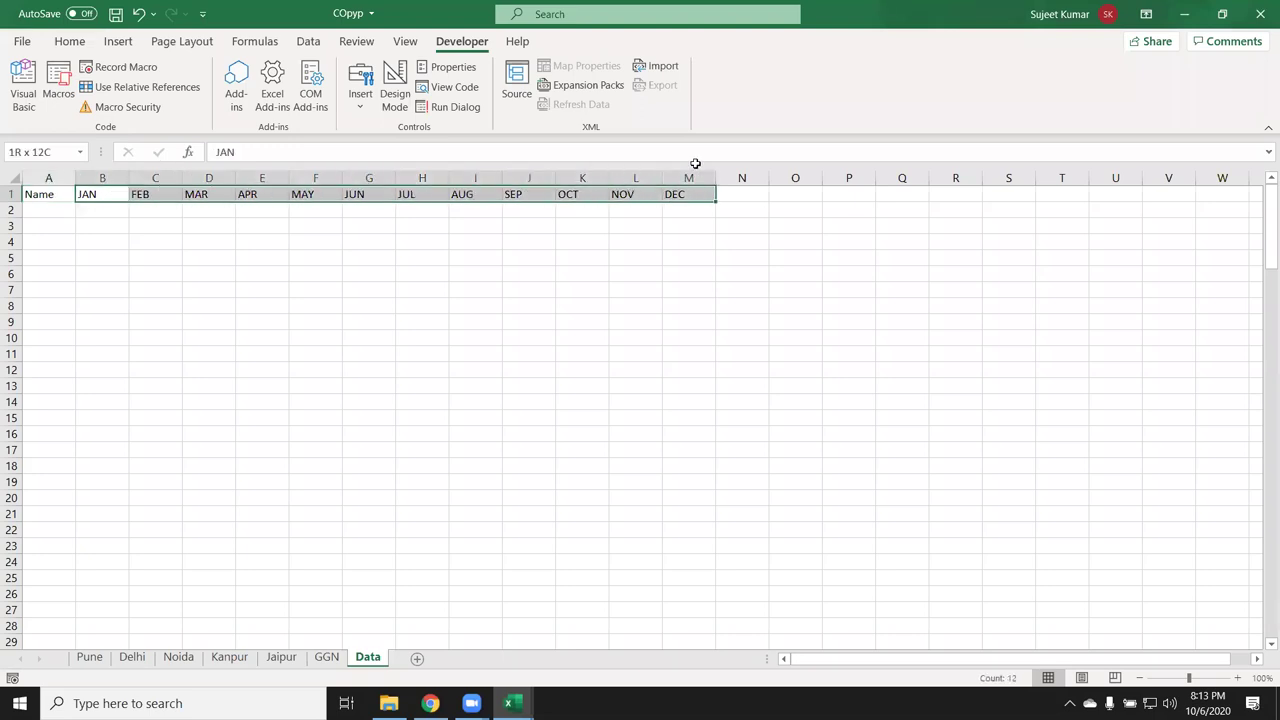
click(528, 258)
click(95, 194)
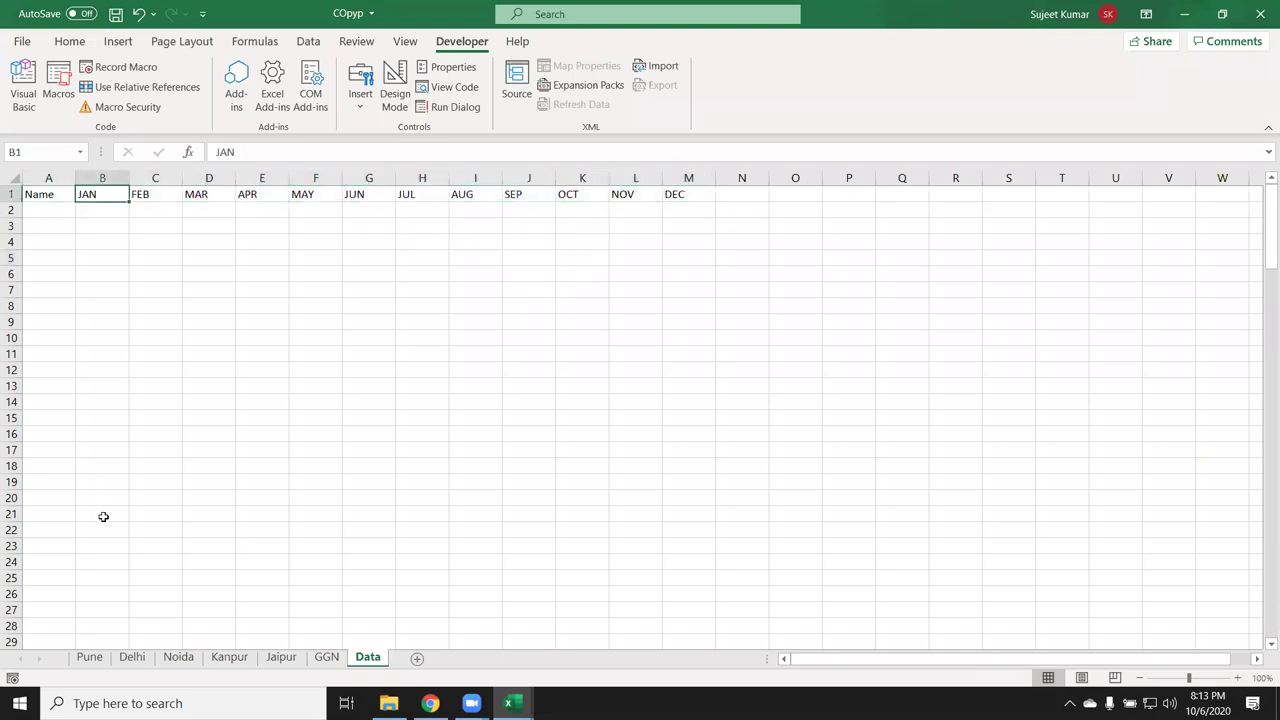
click(90, 658)
click(60, 194)
click(222, 194)
click(369, 194)
click(582, 194)
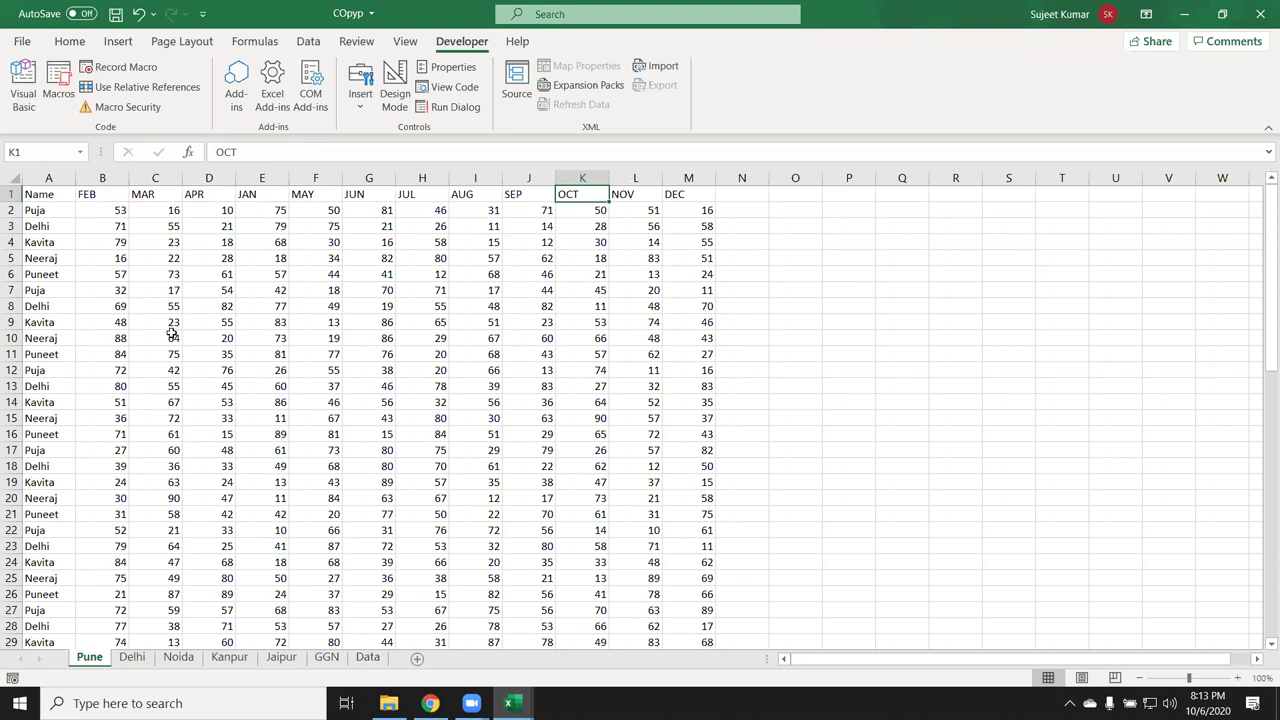
click(366, 664)
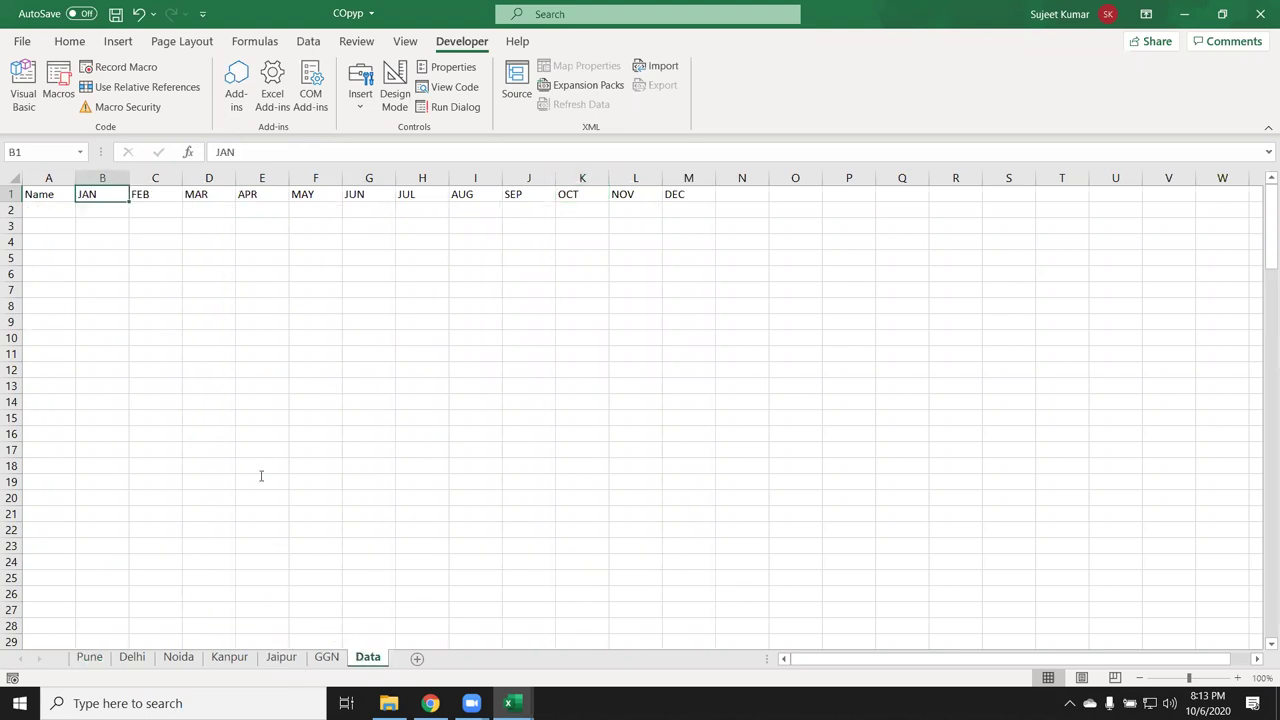
key(alt+F11)
click(237, 218)
Step: Add Sheets("Data").Select under Sub coptcc() and a blank line inside the For J loop
key(Return)
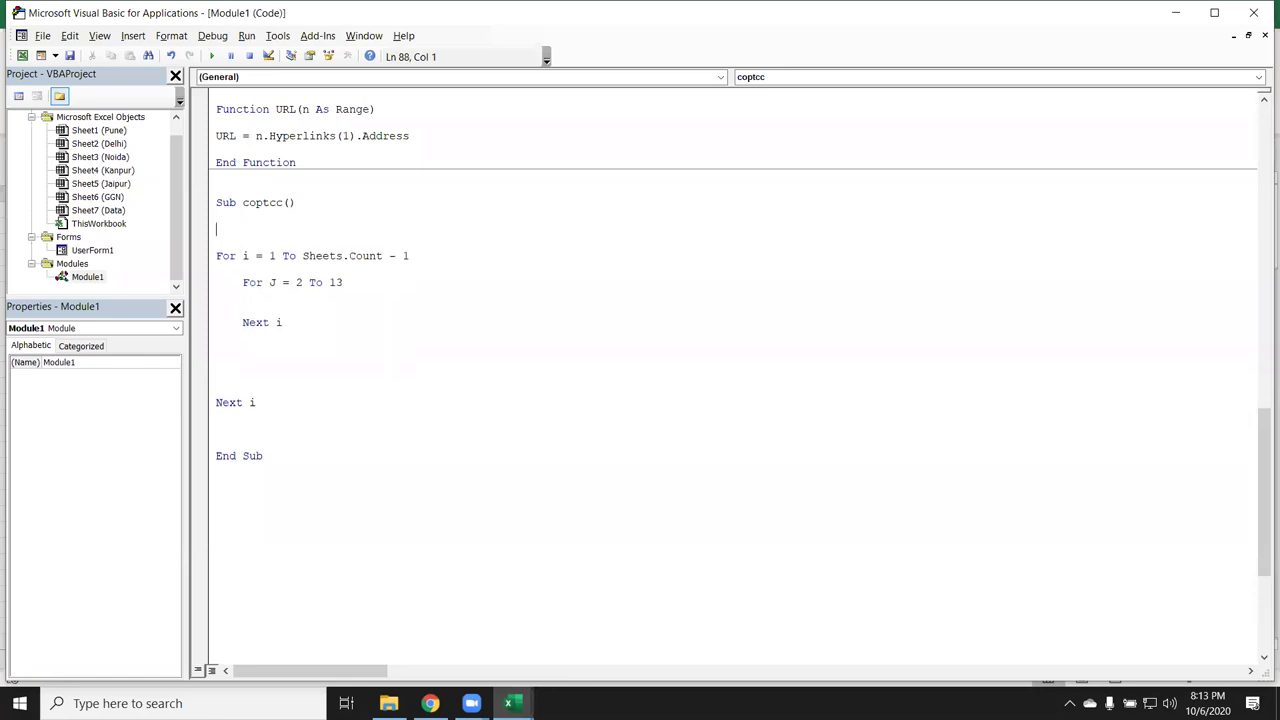
text(shee)
text(ts)
text((Data))
text(.selec)
text(t)
key(Return)
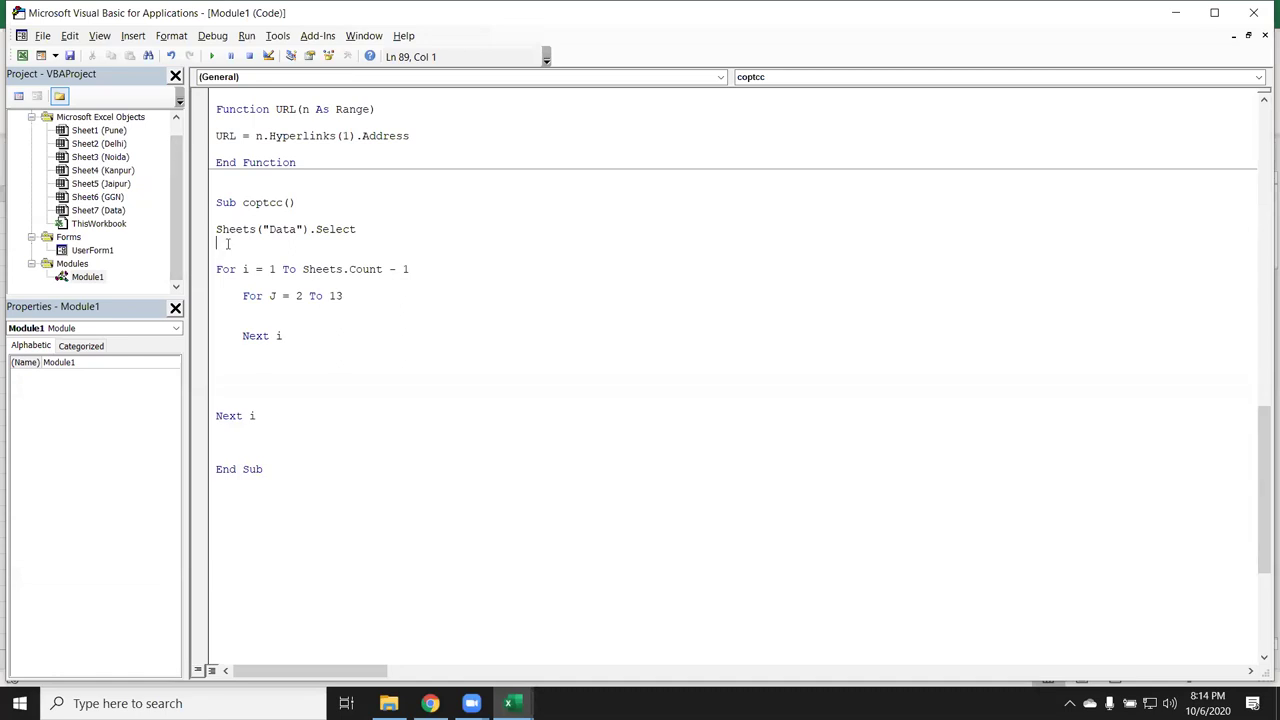
click(266, 317)
key(Return)
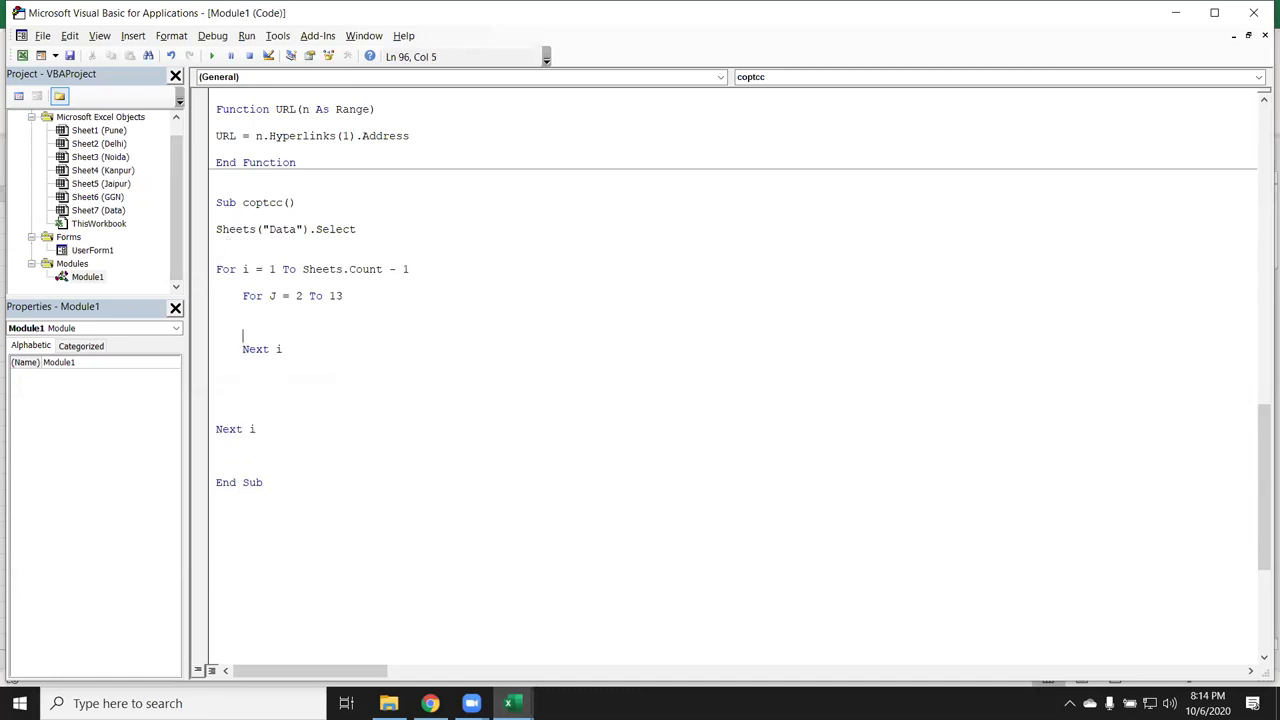
Step: Review the Pune sheet's headers from Name to JUL, then return to the code
key(alt+F11)
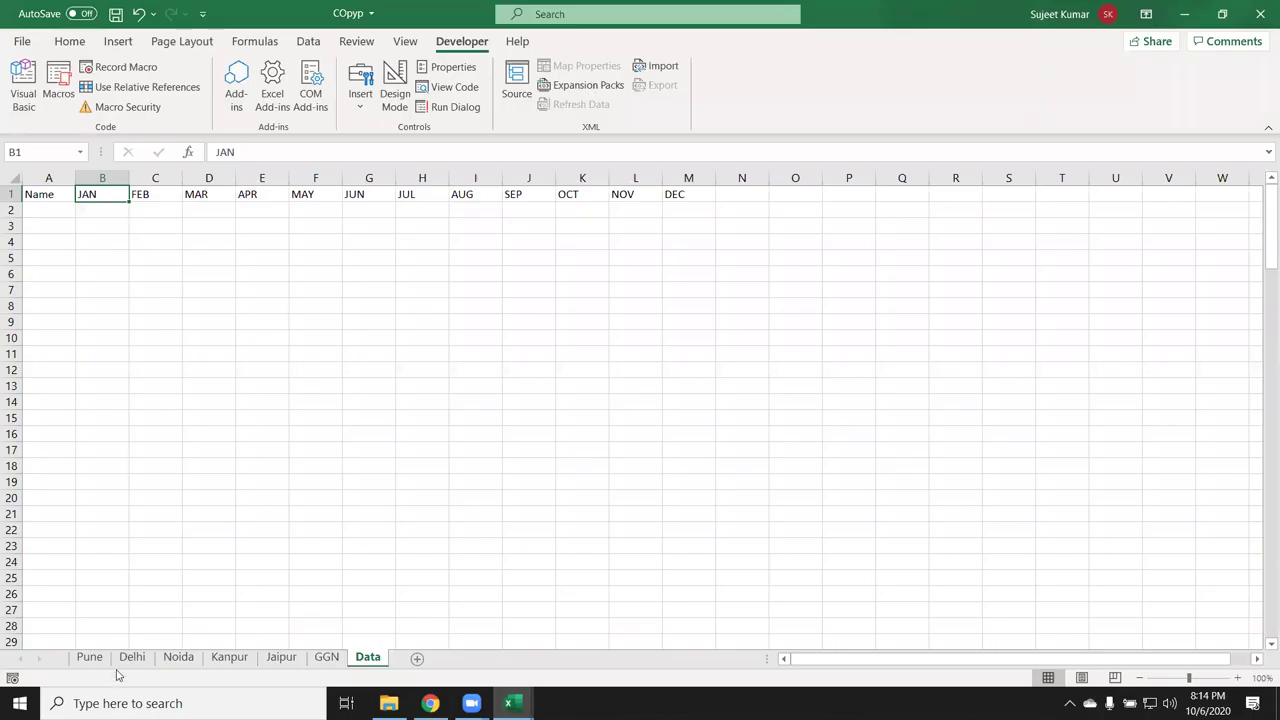
click(89, 657)
drag(58, 194, 422, 194)
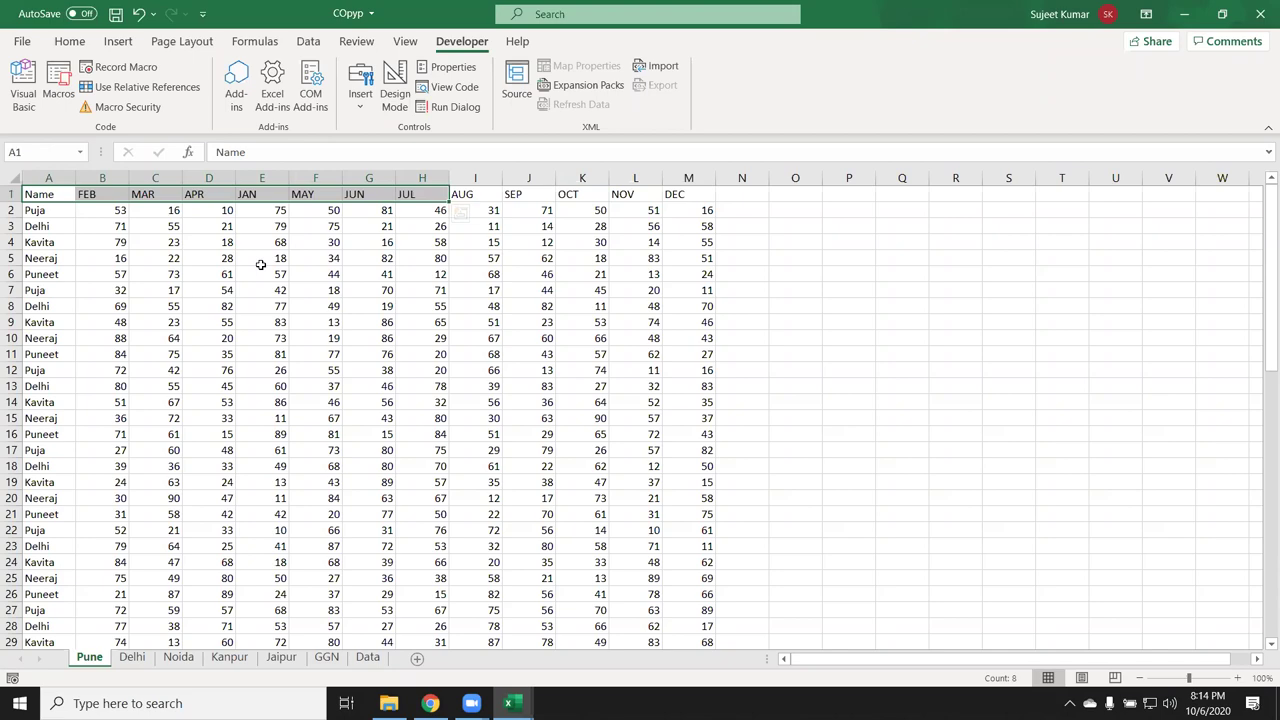
key(alt+F11)
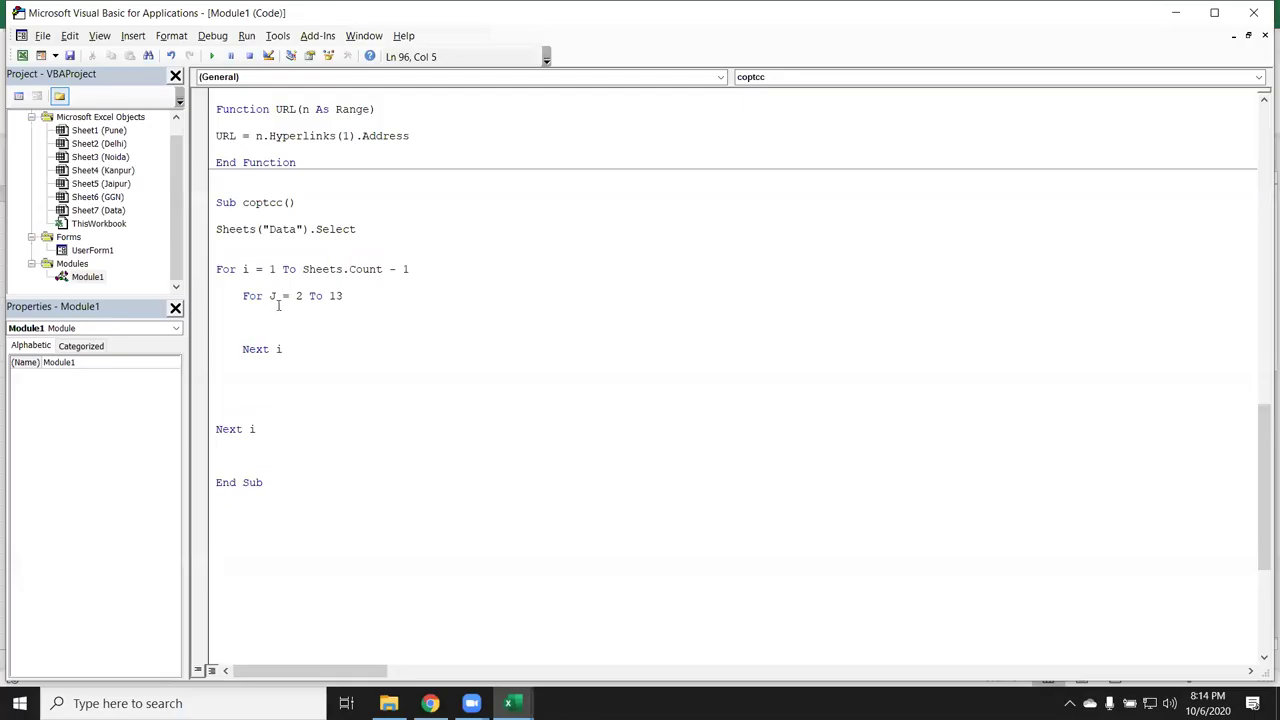
click(243, 348)
Step: Declare Dim c As Long at the top of the coptcc macro
click(216, 216)
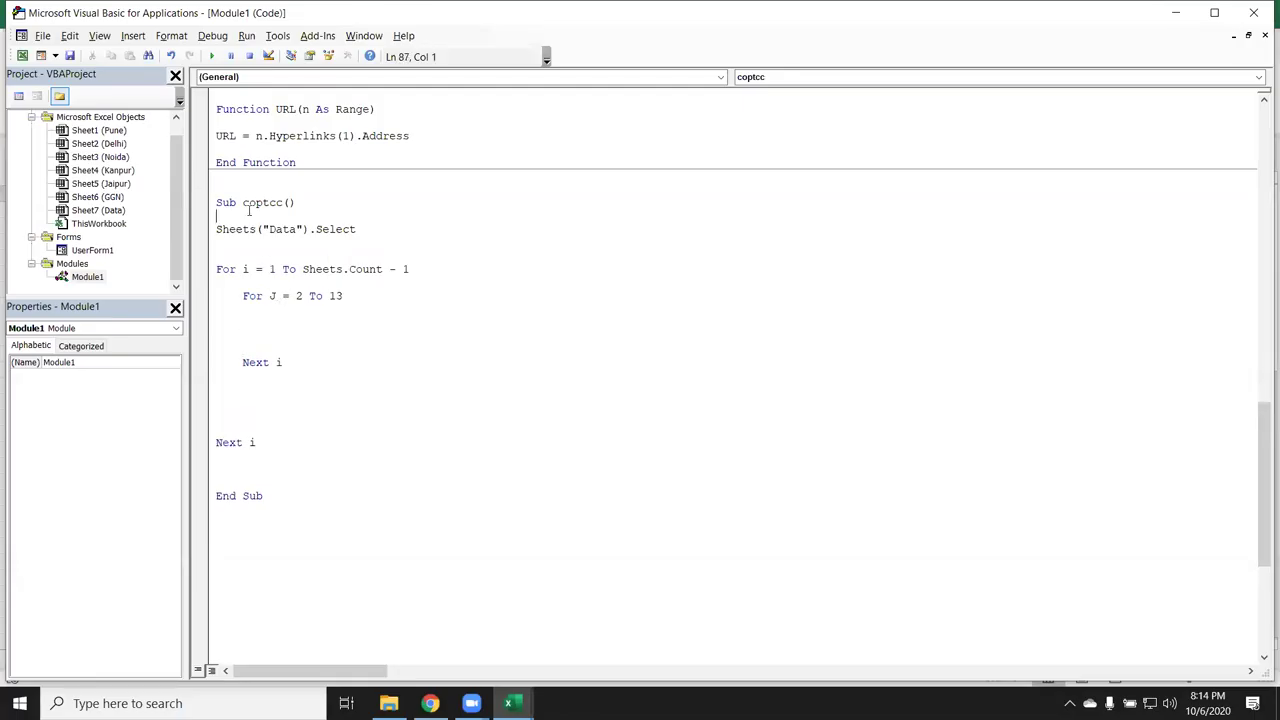
key(Return)
key(Up)
text(dim c a)
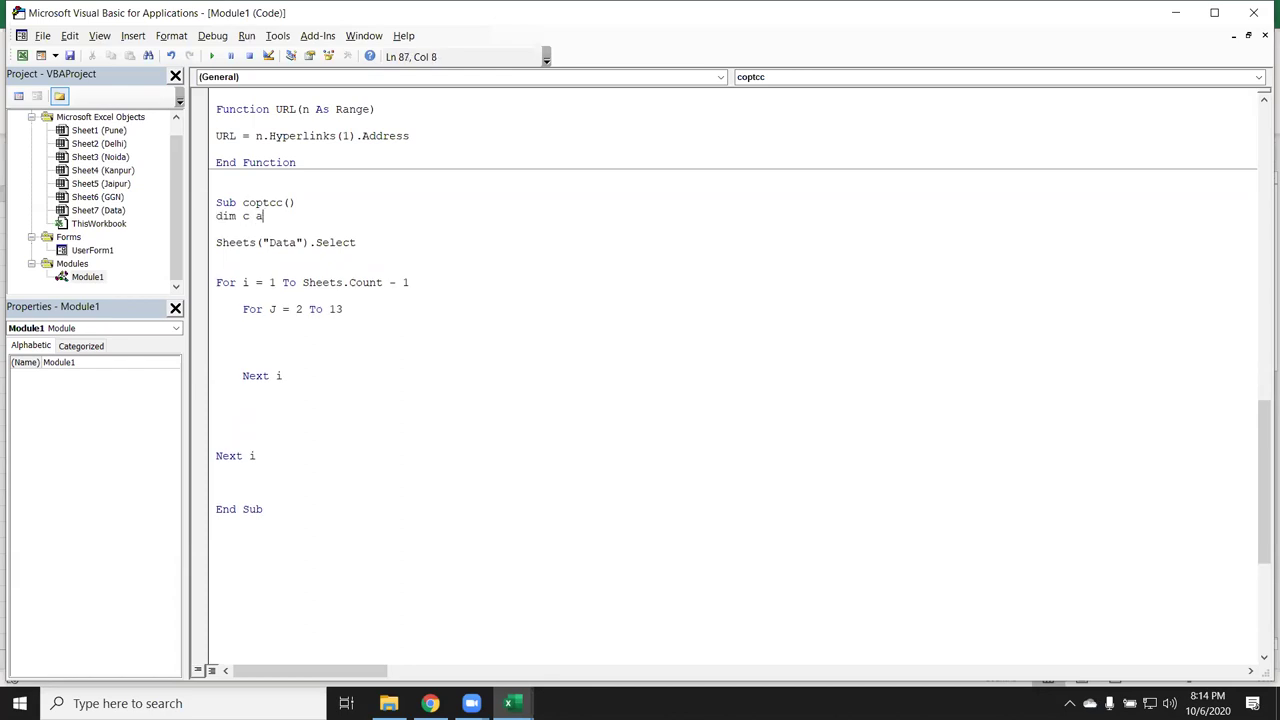
text(s long)
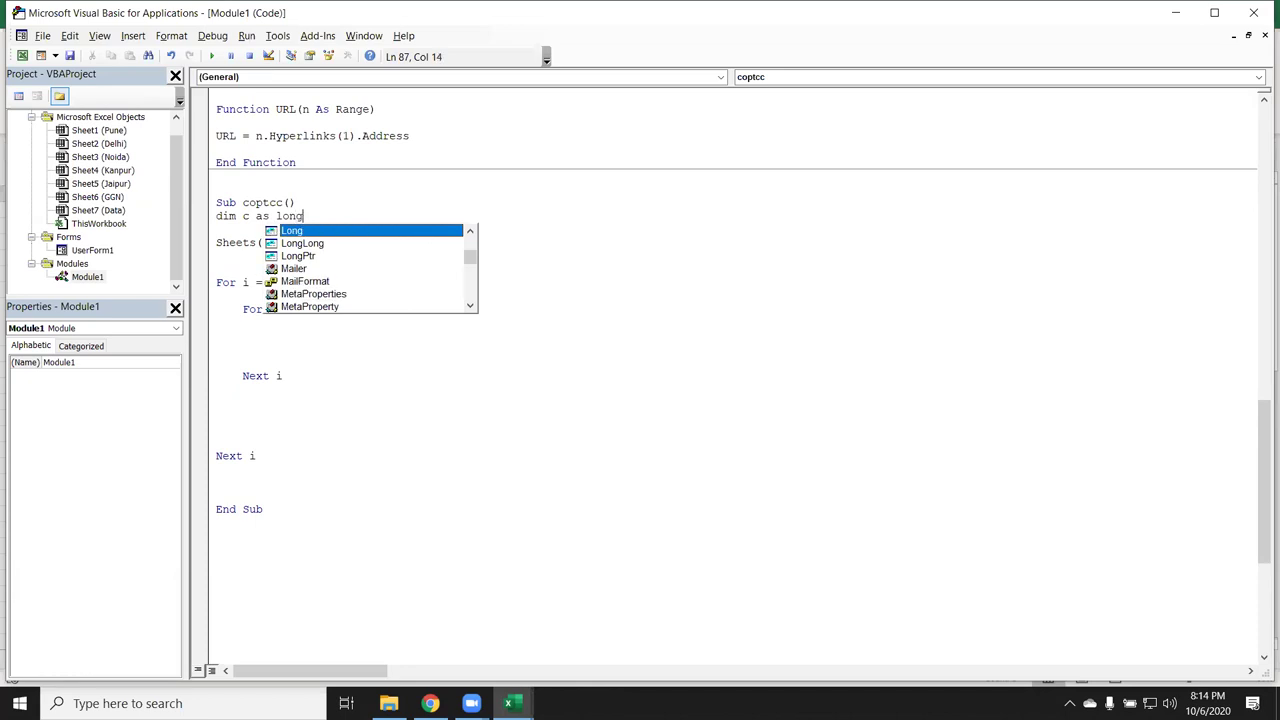
key(Tab)
Step: Inside the For J loop, begin c = Application.WorksheetFunction.Match(Cells(1, j)
click(265, 326)
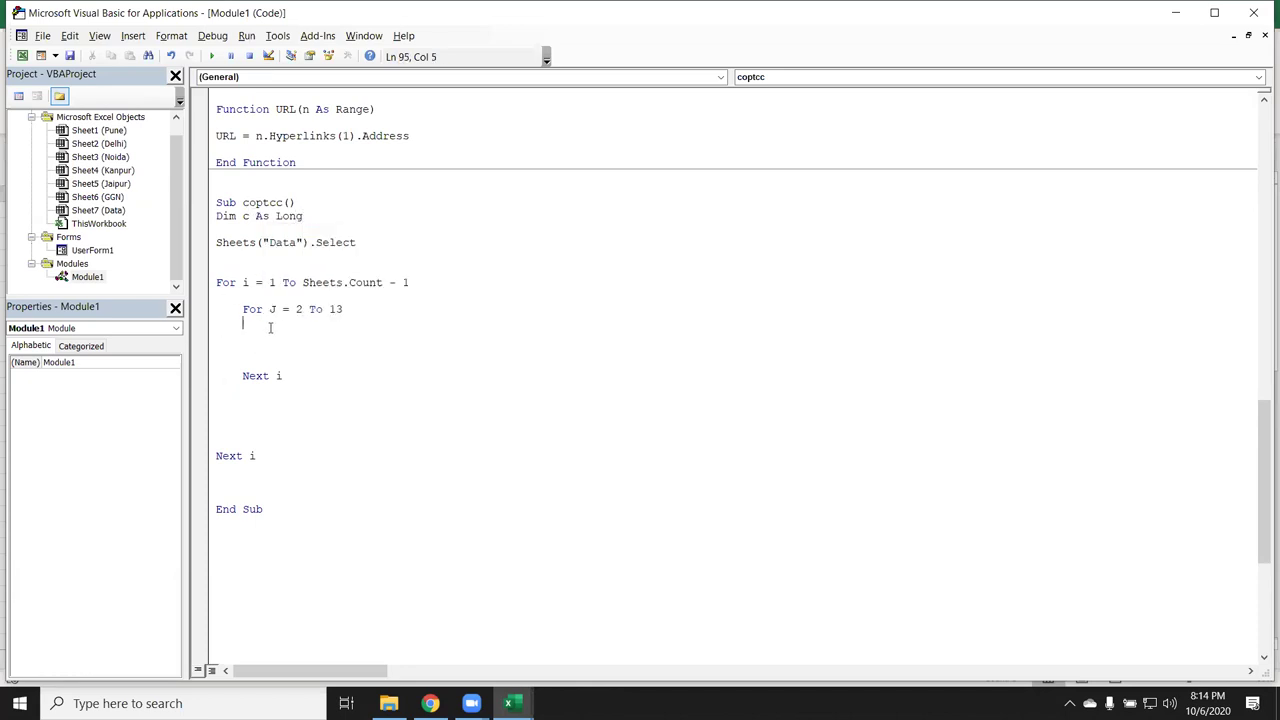
text(c=application)
text(.wo)
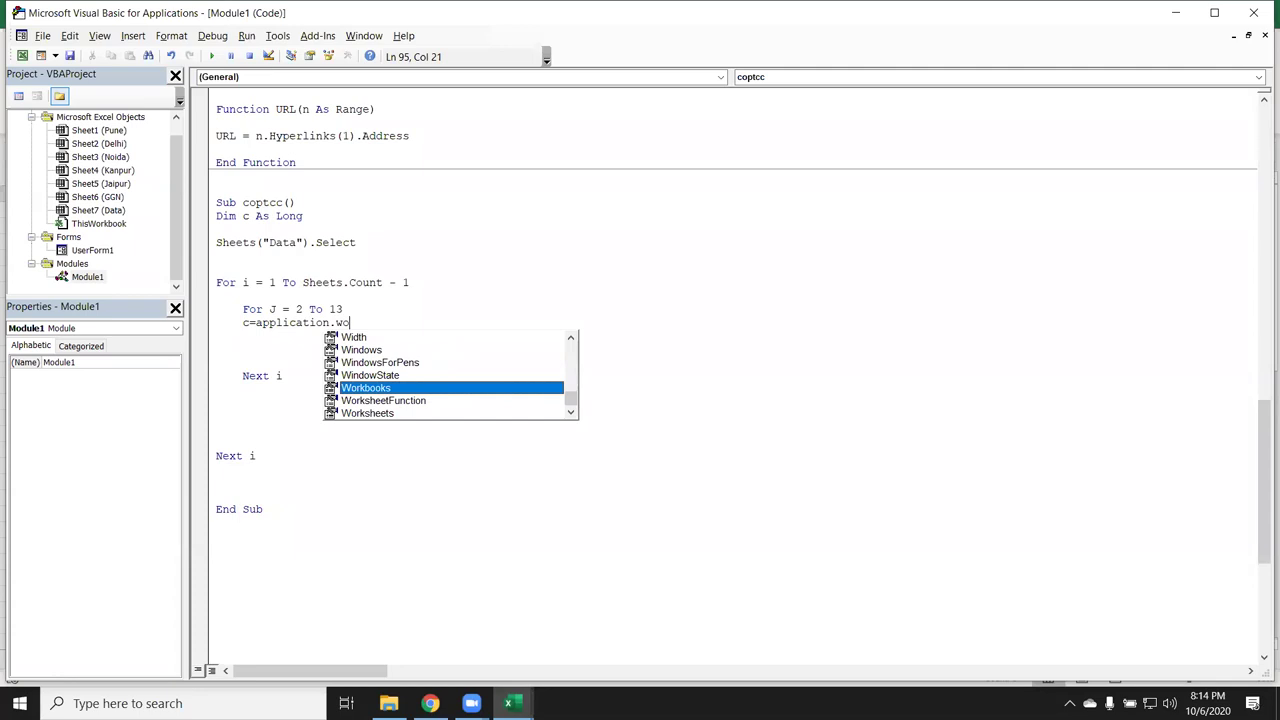
key(Tab)
text(.)
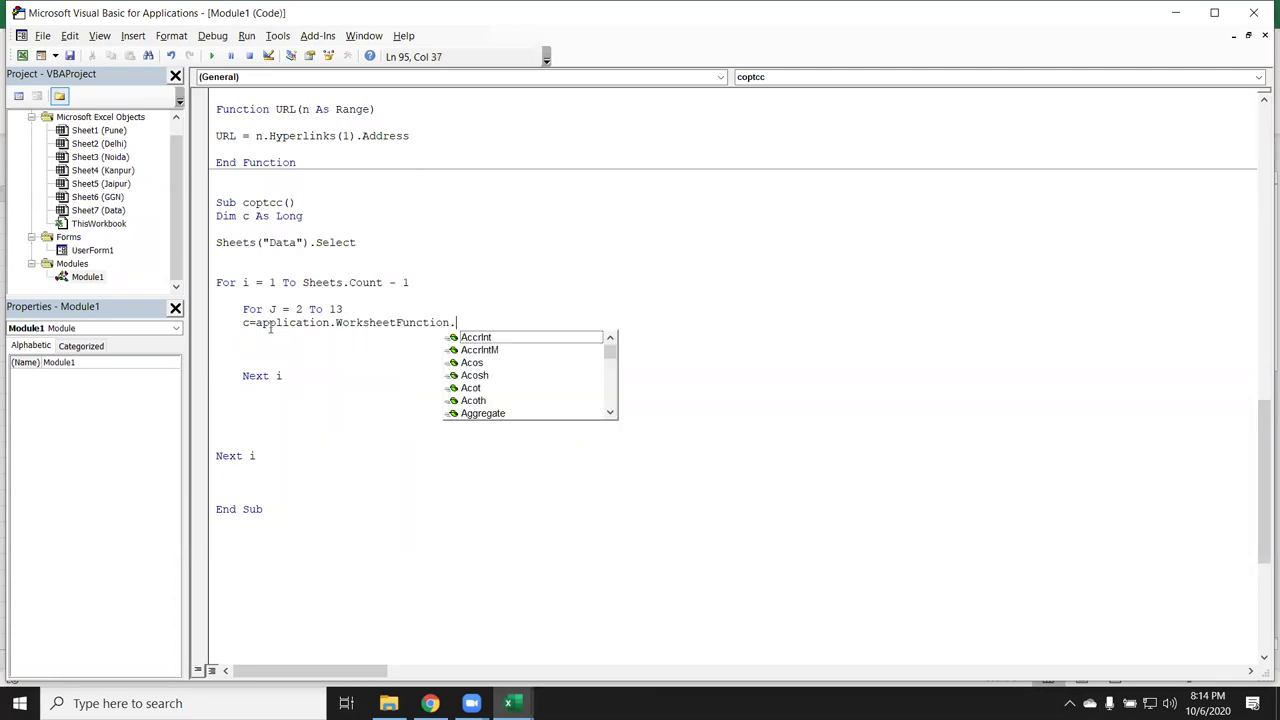
text(m)
key(Tab)
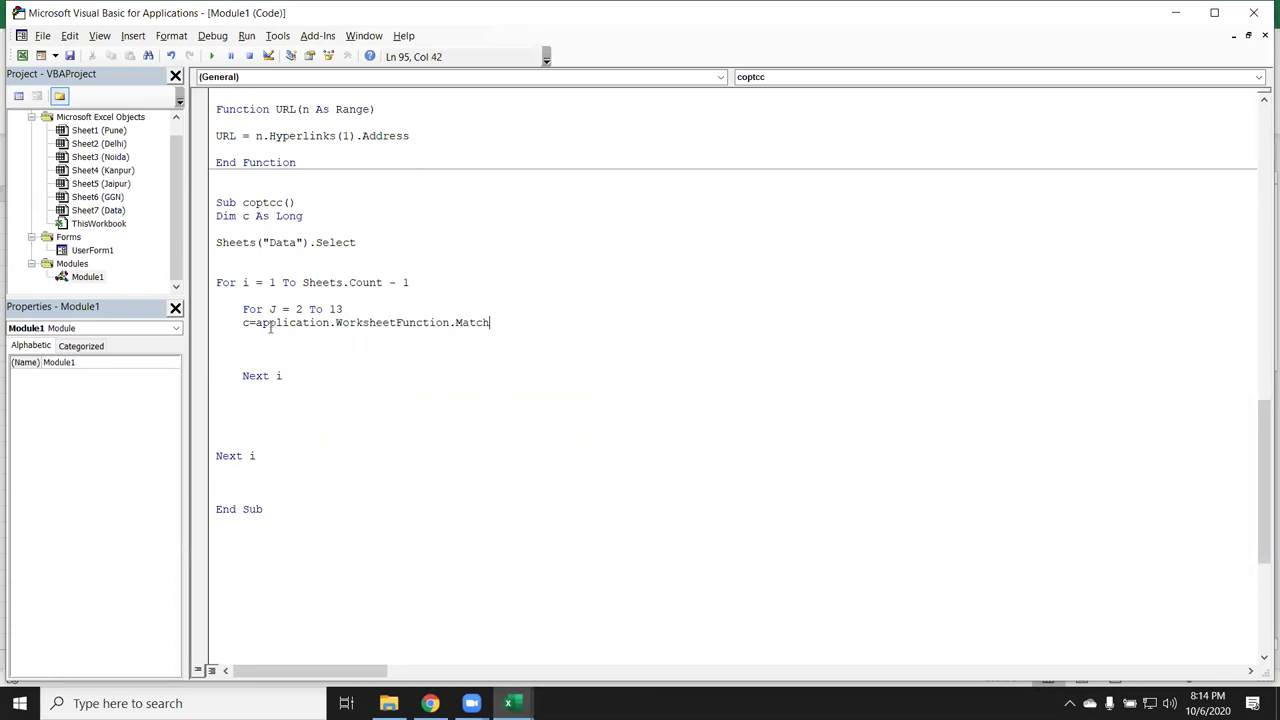
text(()
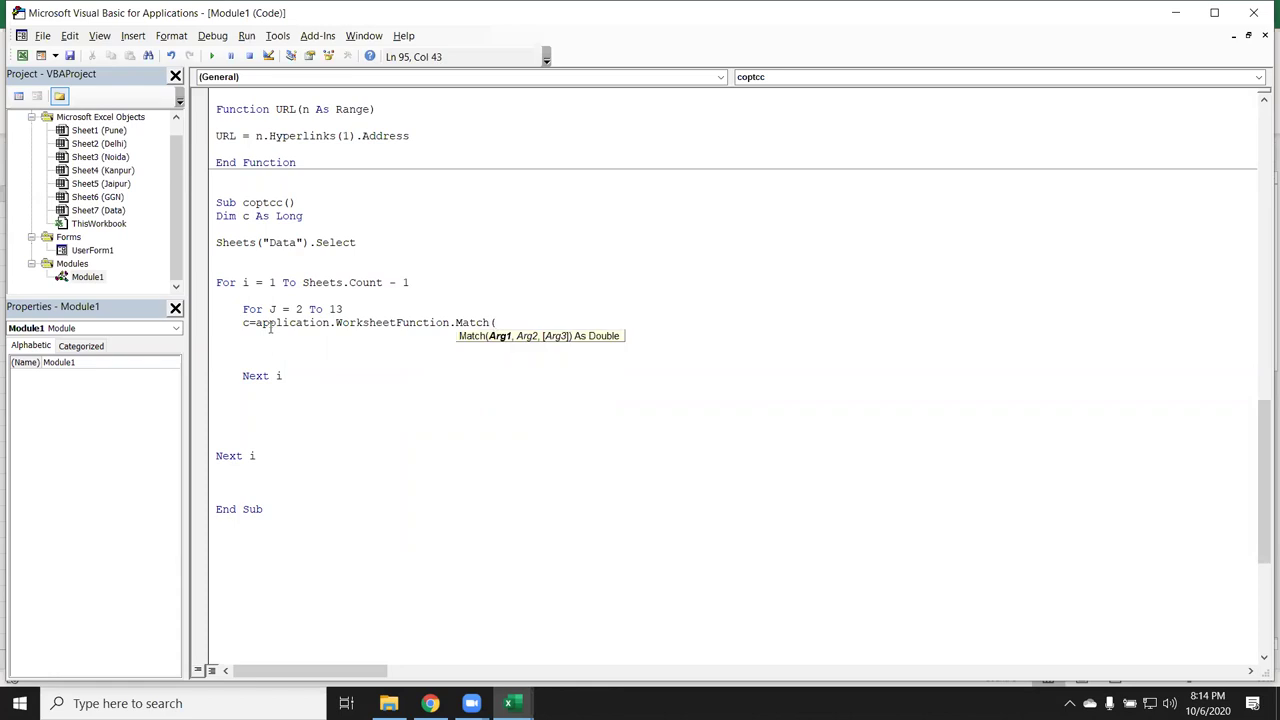
text(cels)
key(BackSpace)
text(ls)
text(()
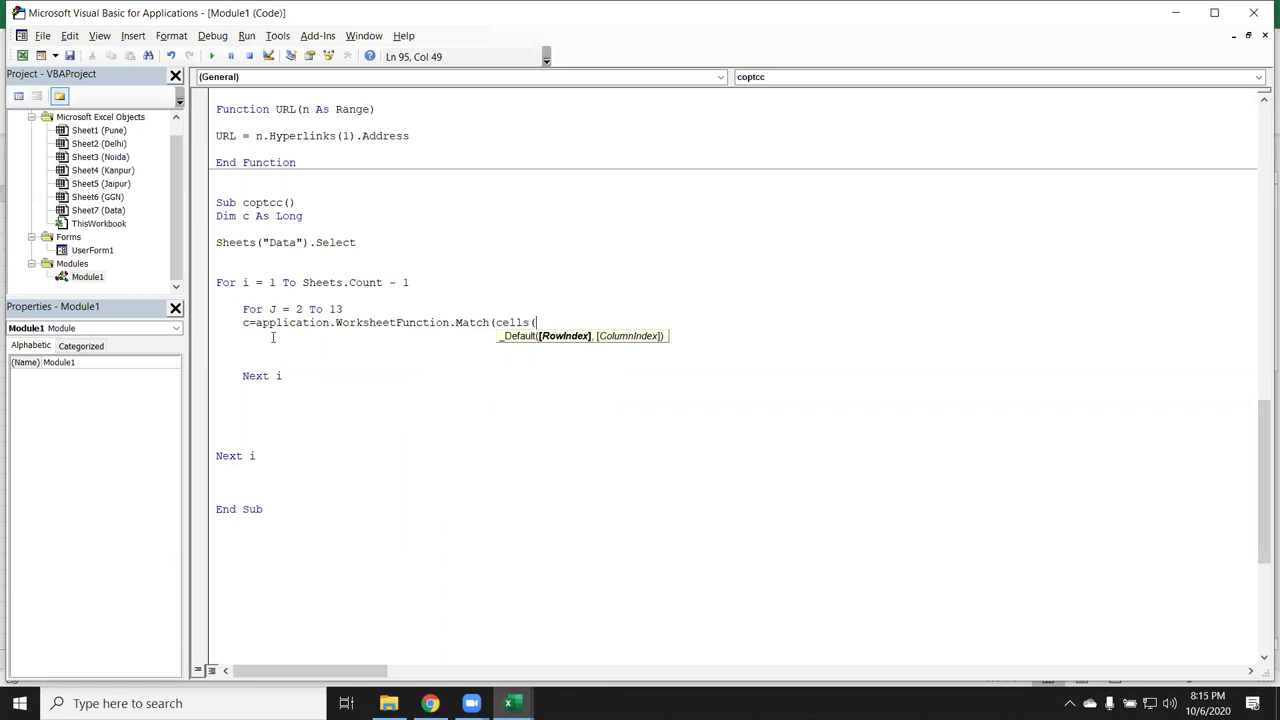
text(1,)
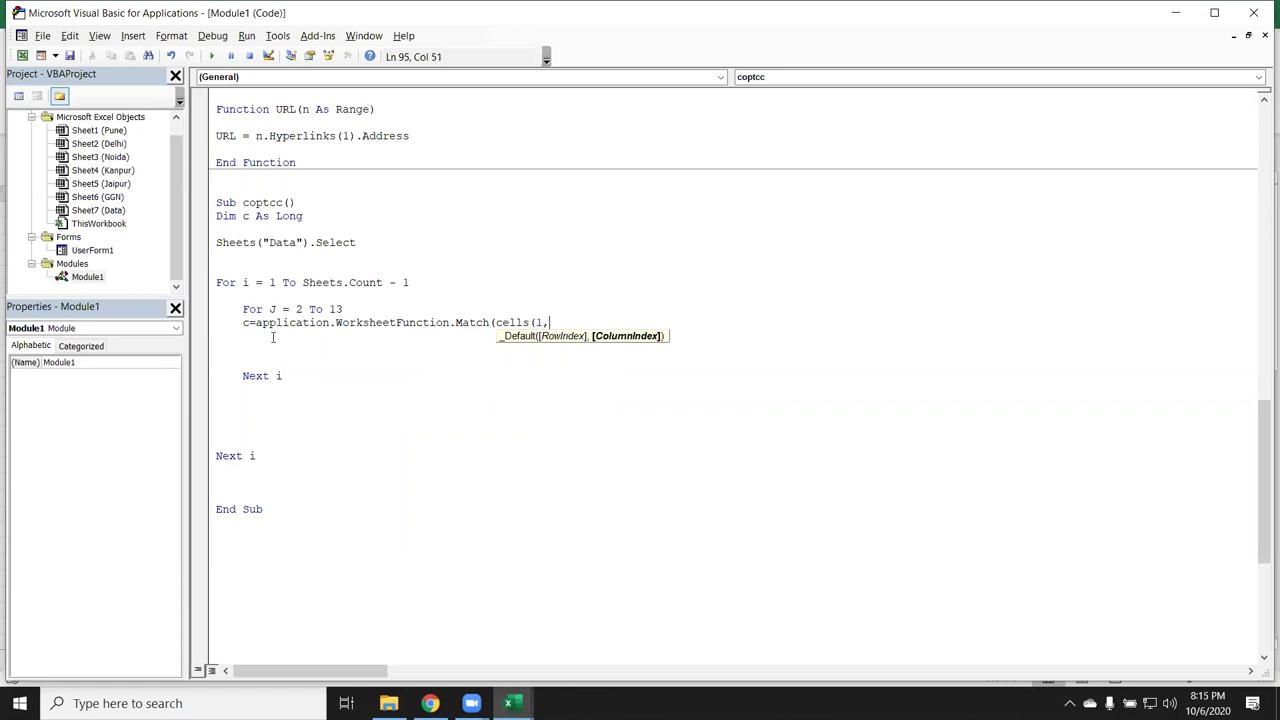
text(c)
key(BackSpace)
text(j))
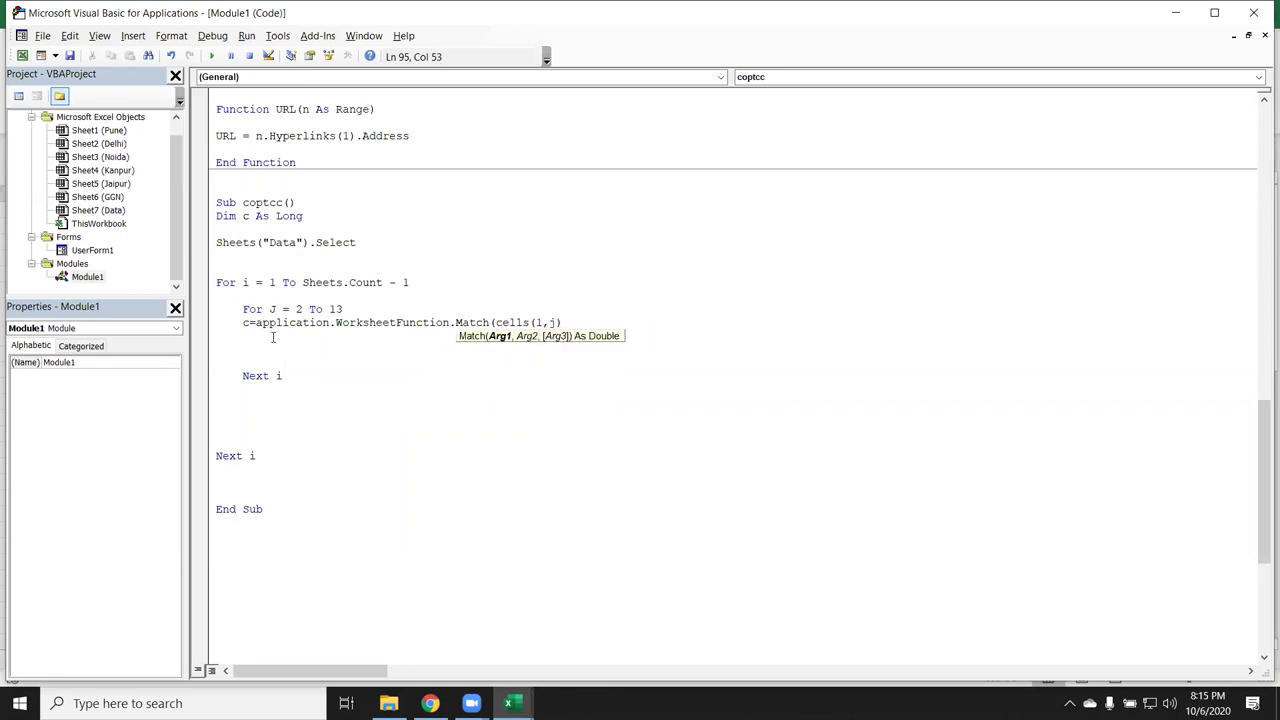
key(alt+F11)
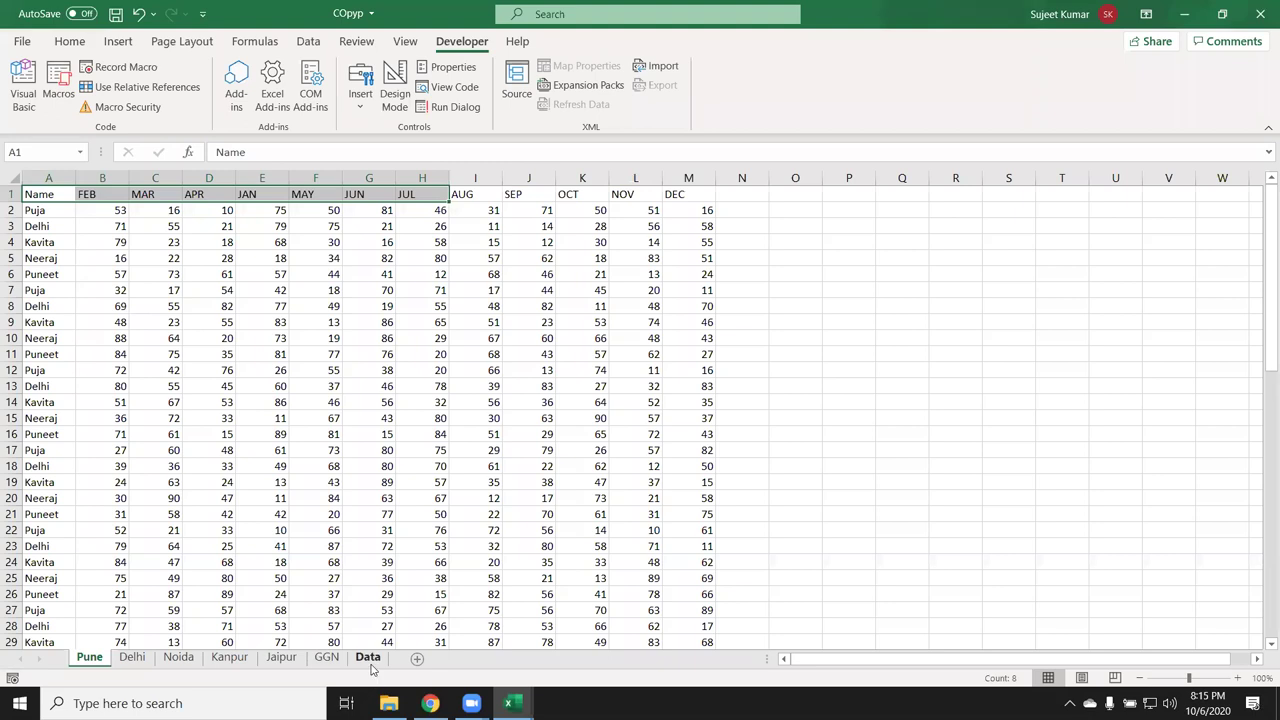
Step: Check the Data sheet's FEB header, then append .Value, to the Match argument
click(368, 658)
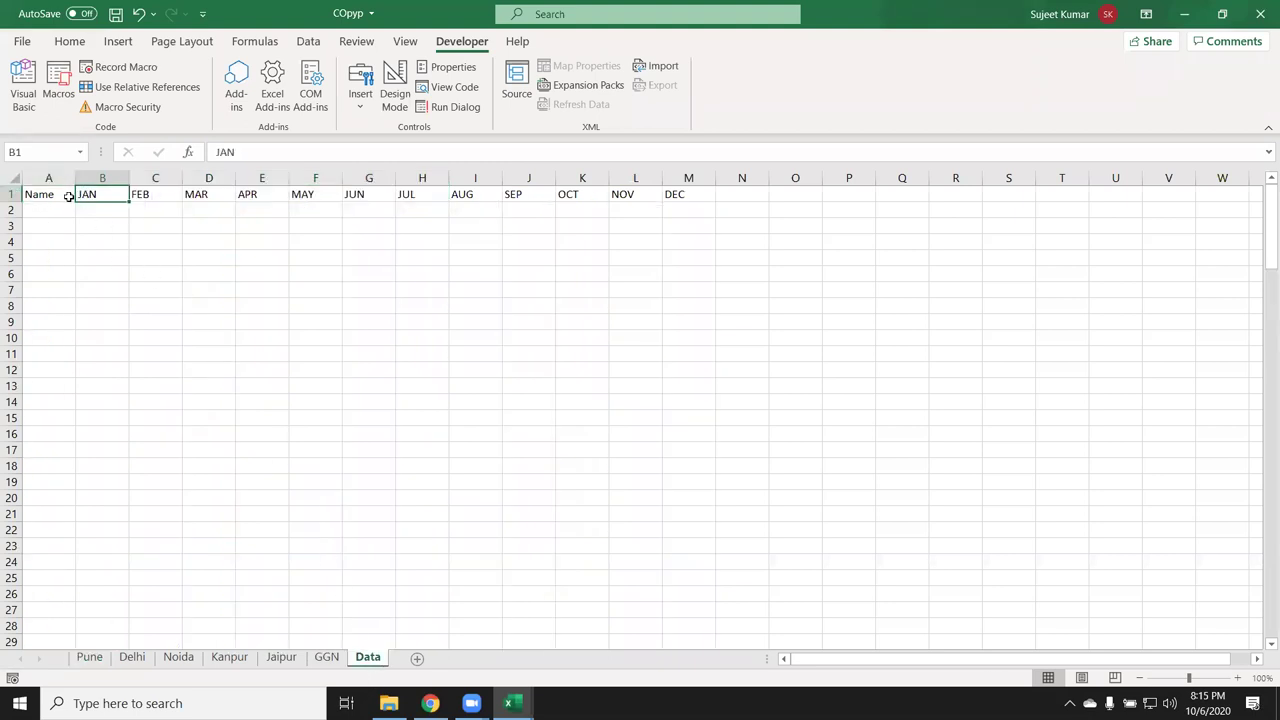
click(140, 190)
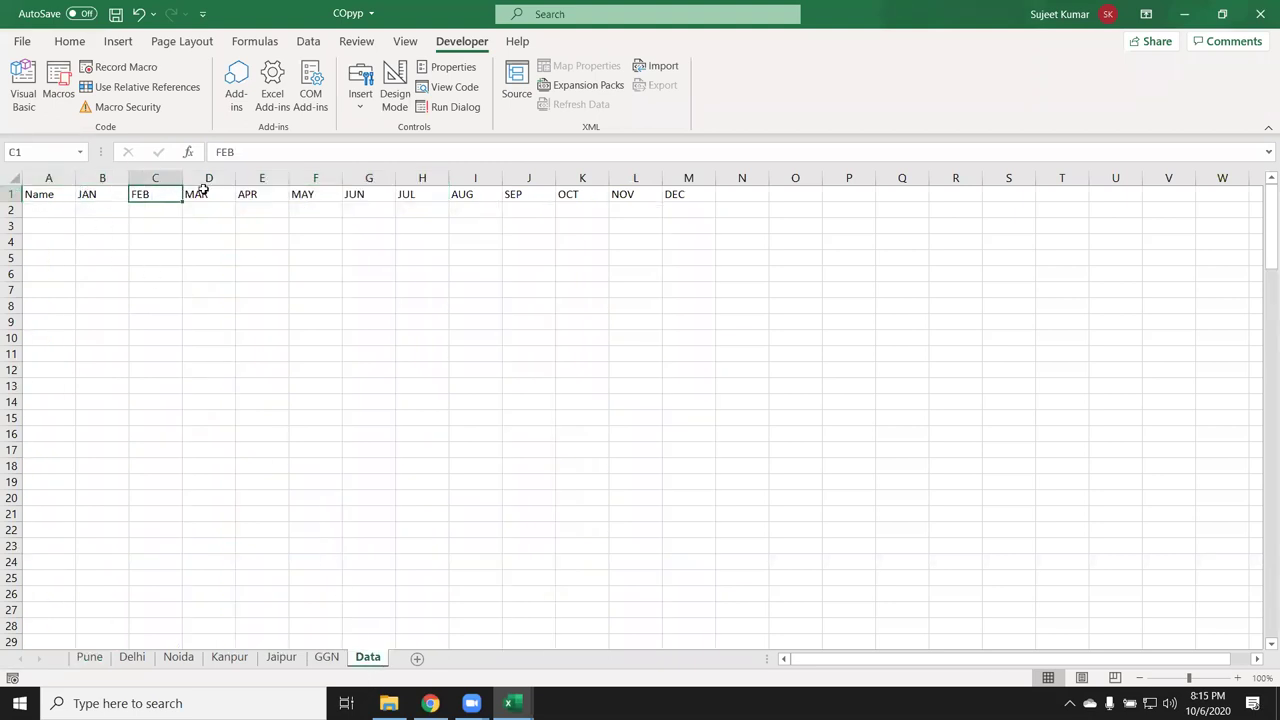
key(alt+F11)
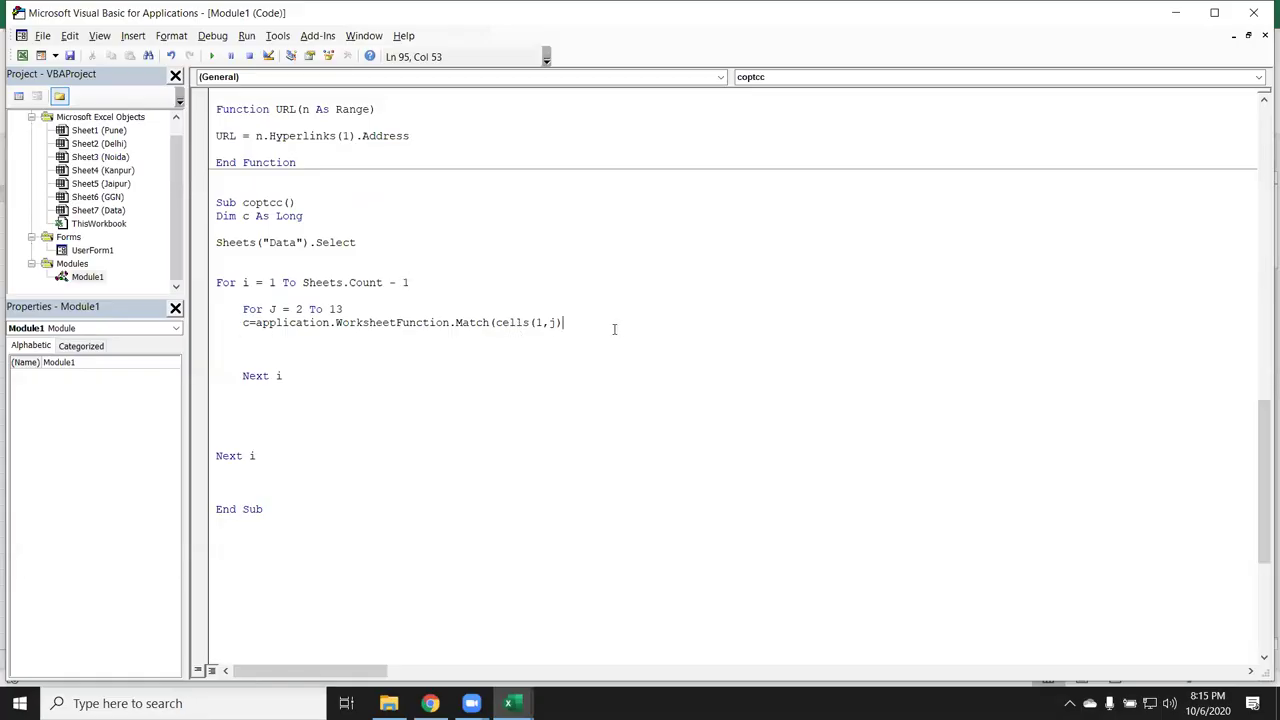
text(.value)
text(,)
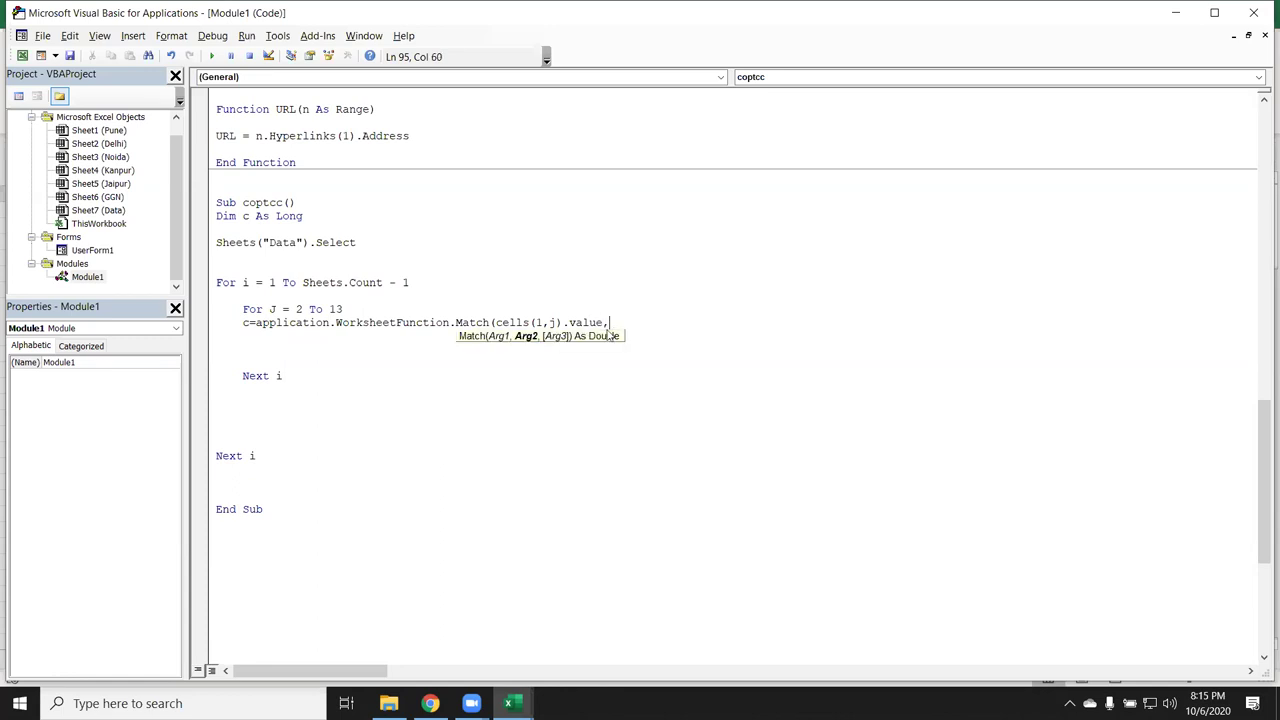
Step: Finish the Match line with Sheets(i).Range("1:1"), 0 after checking Pune's row 1
key(alt+F11)
click(89, 657)
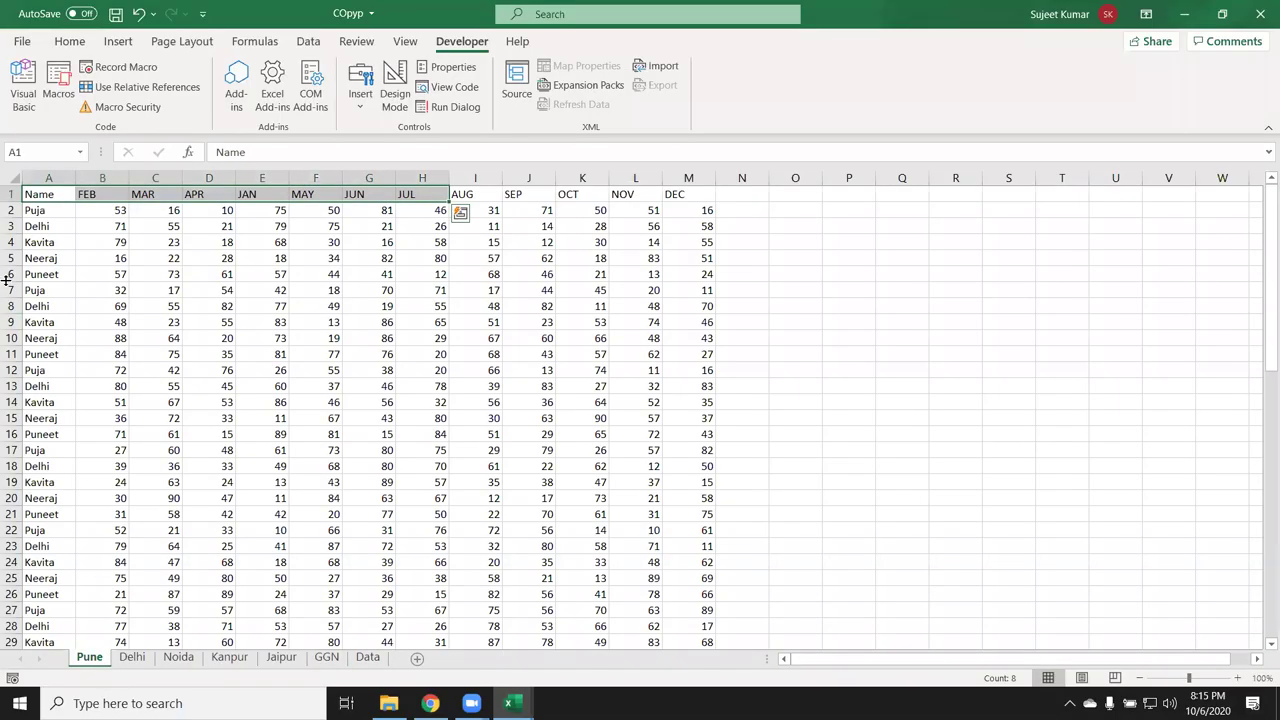
click(11, 193)
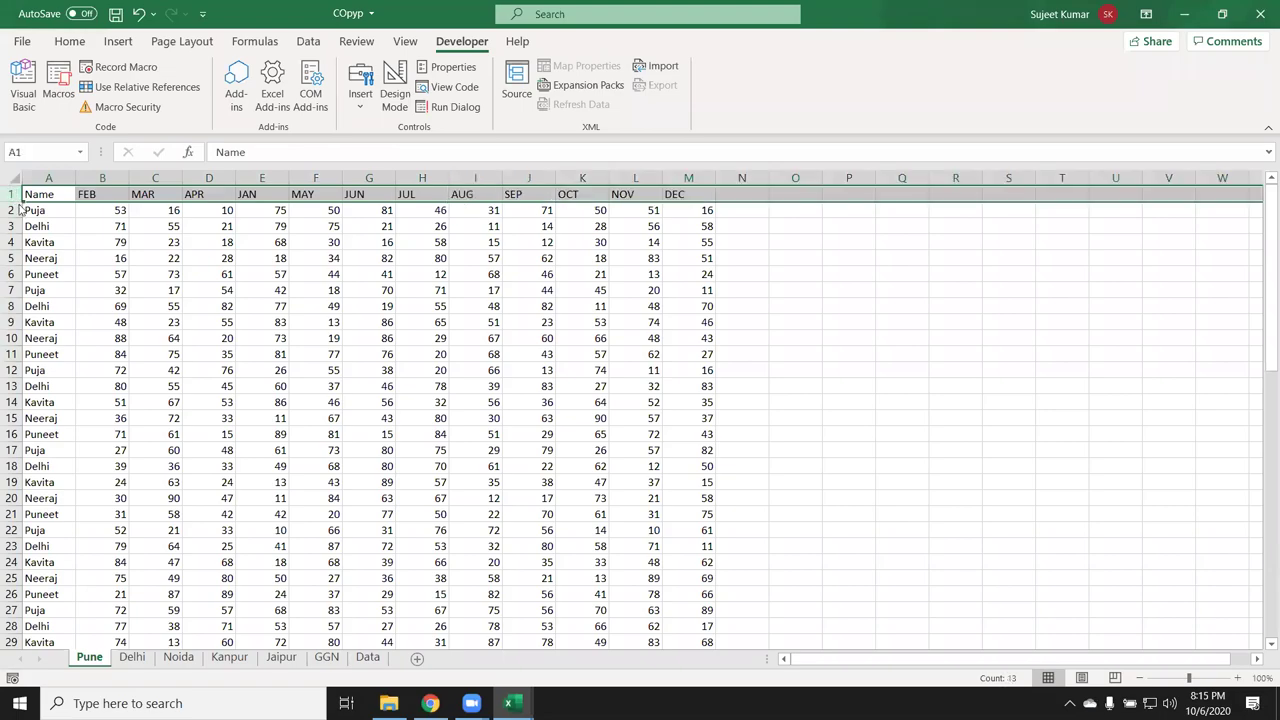
key(alt+F11)
text(sheets(i)
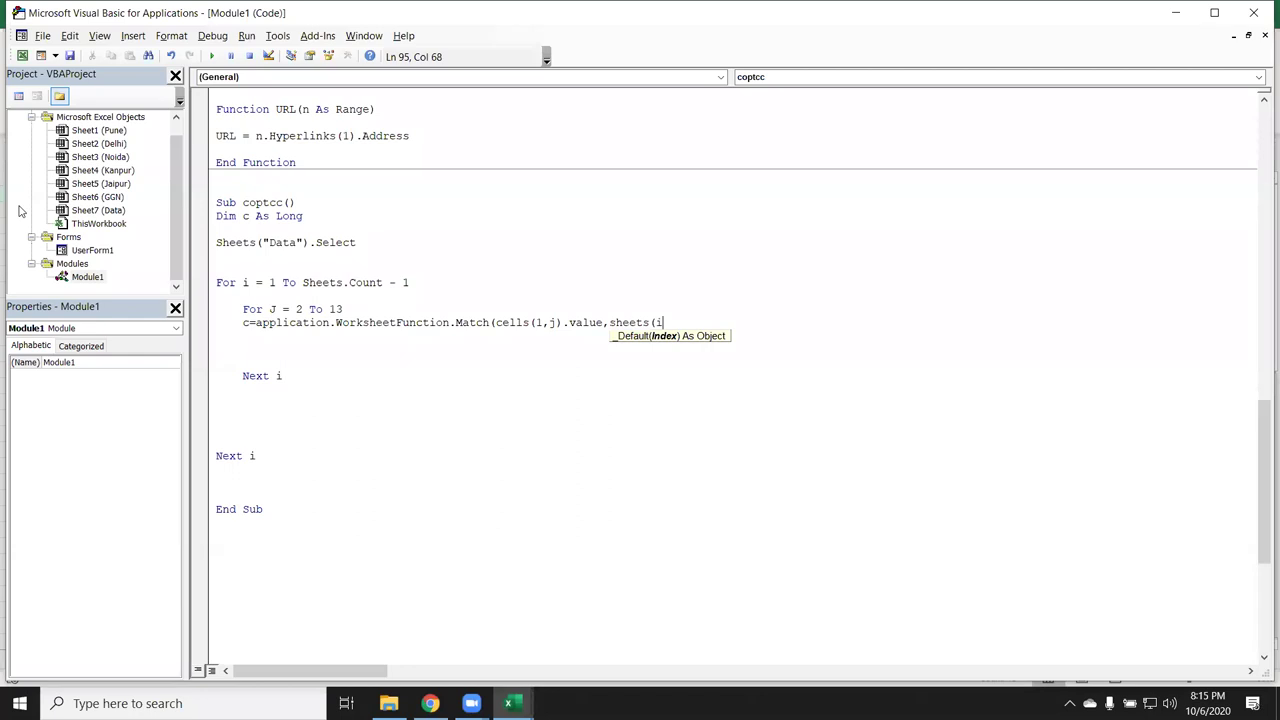
text().range()
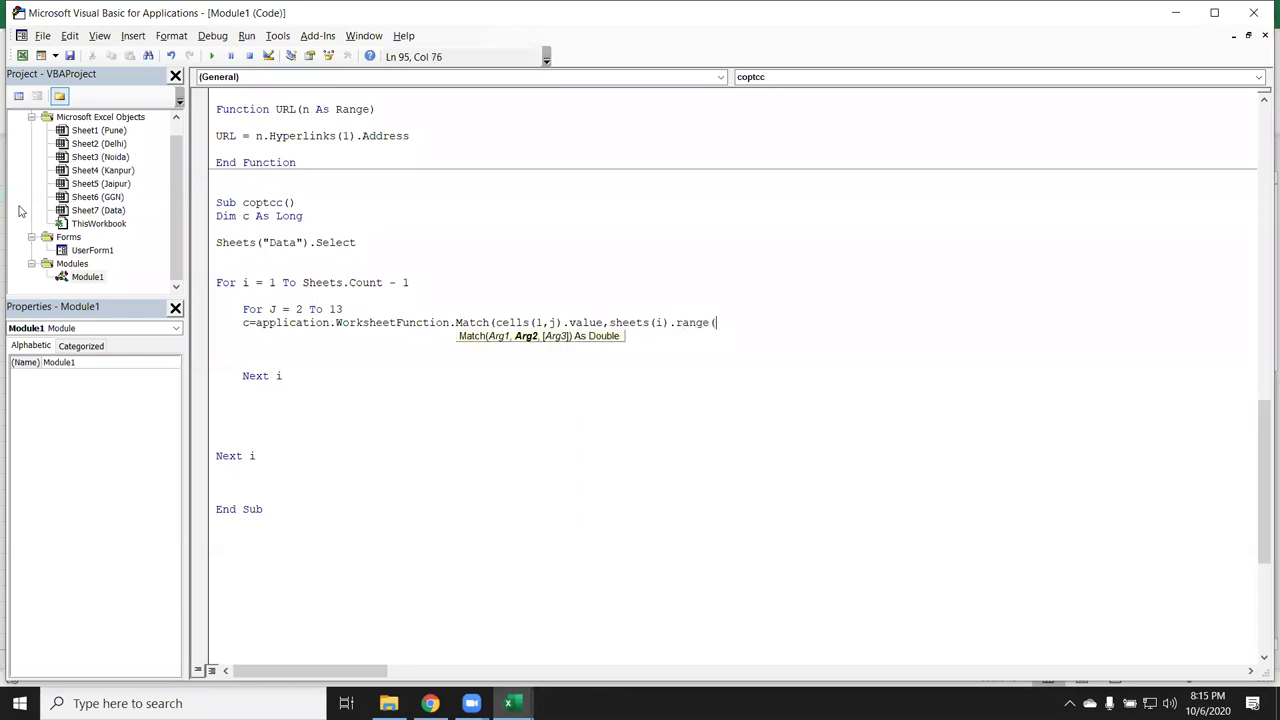
text("1:1")
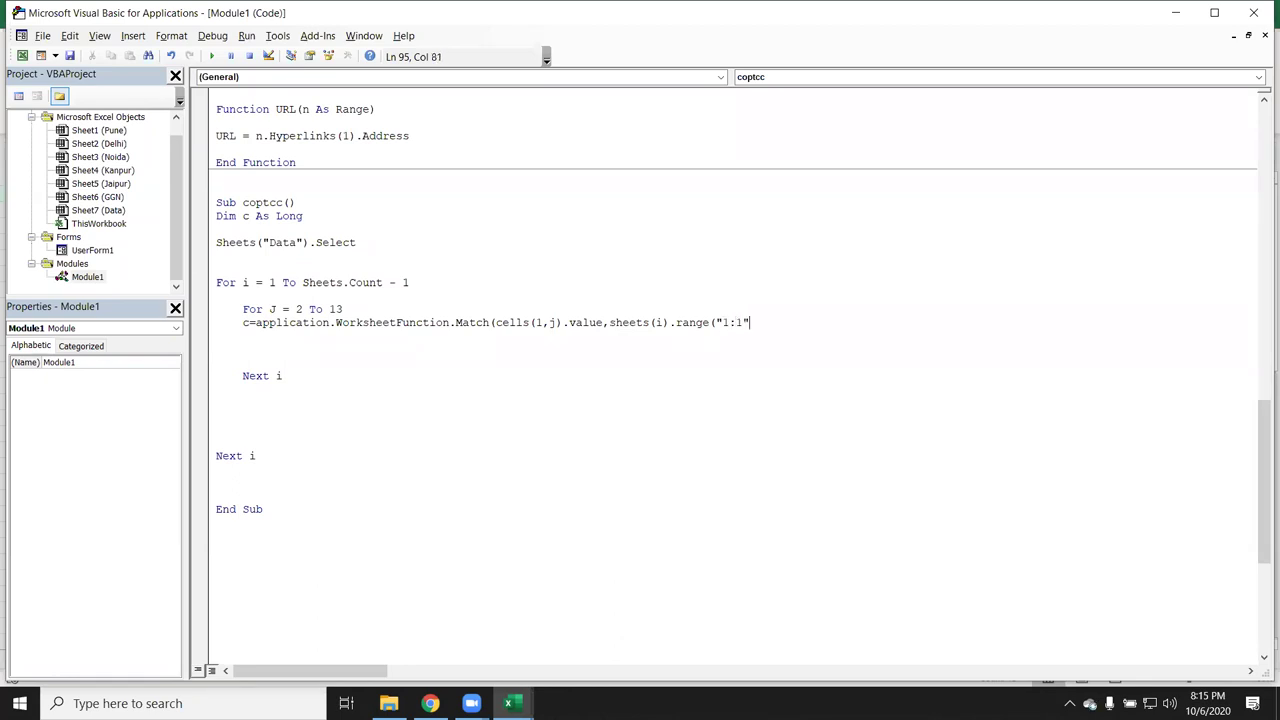
text(),0)
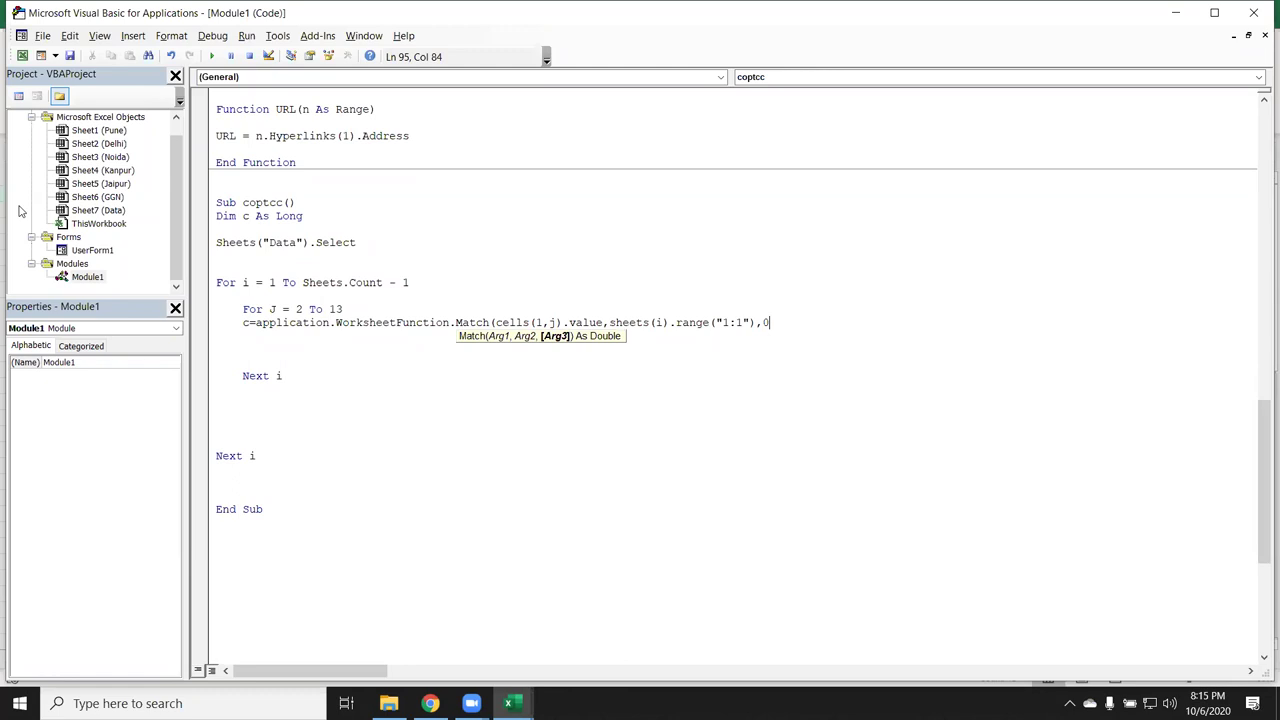
text())
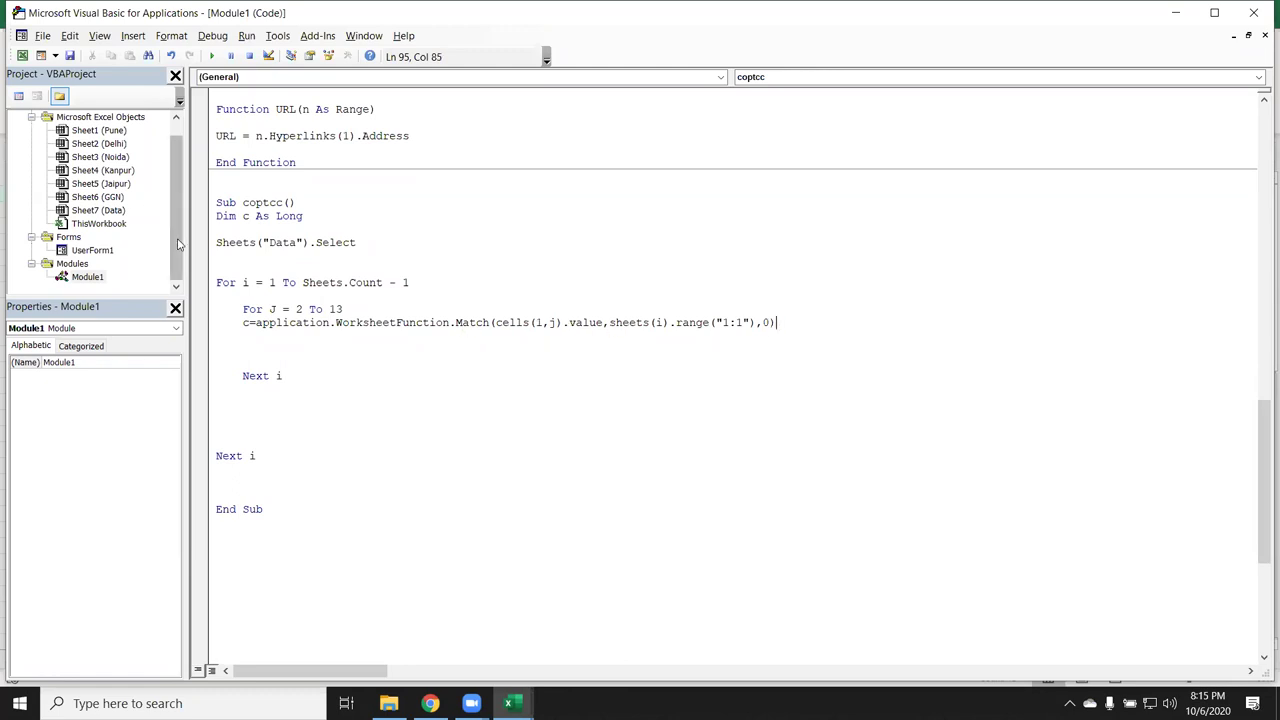
Step: Insert an empty line below the Match line
click(308, 361)
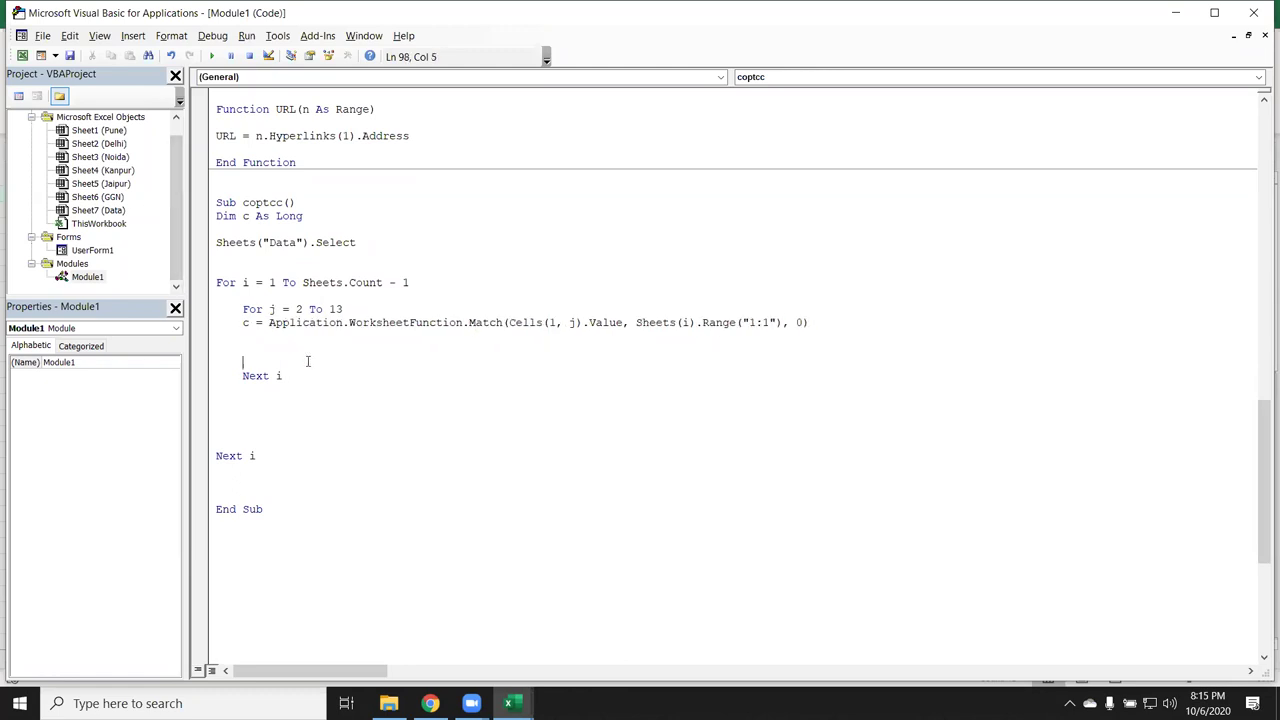
double_click(249, 325)
click(268, 336)
key(Return)
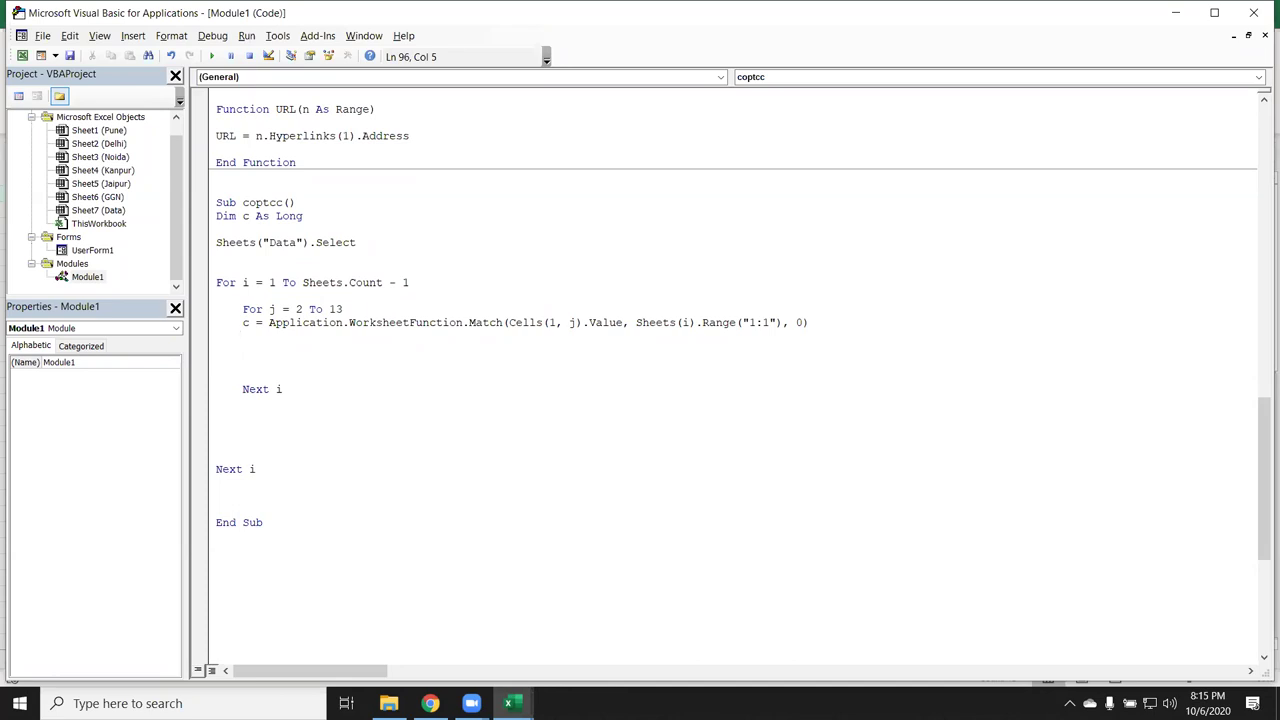
click(242, 322)
key(alt+F11)
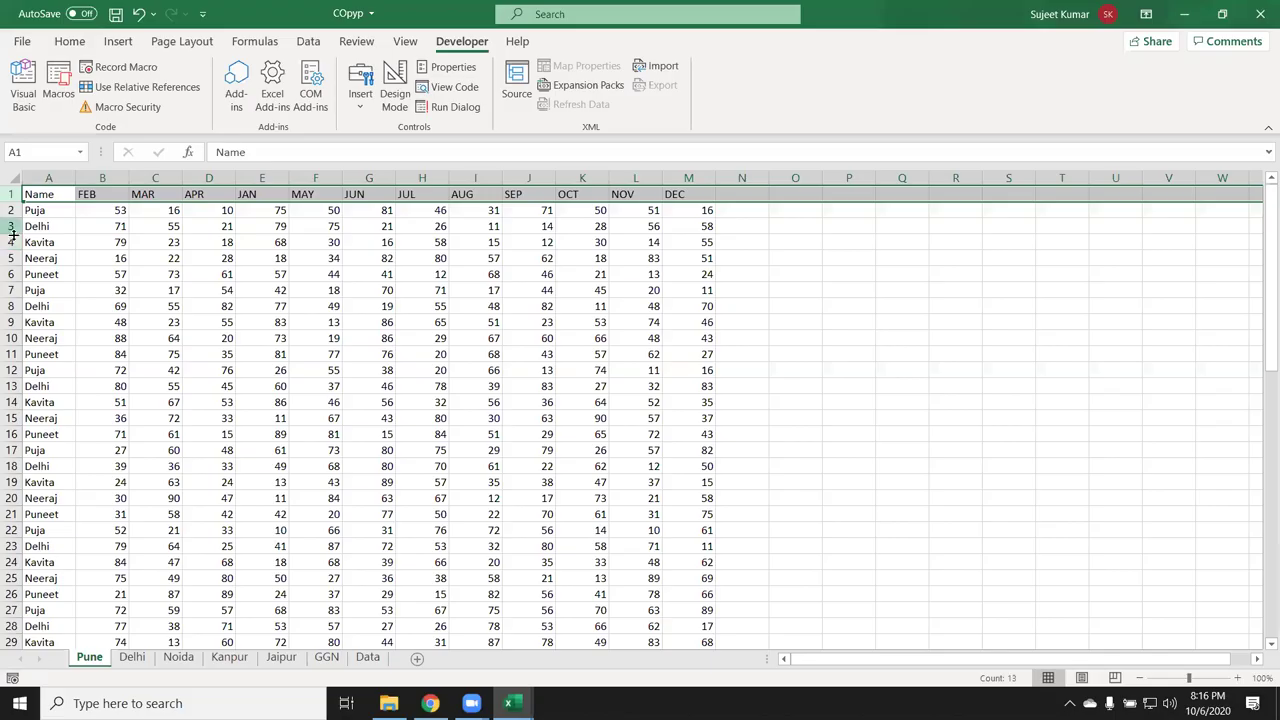
click(367, 657)
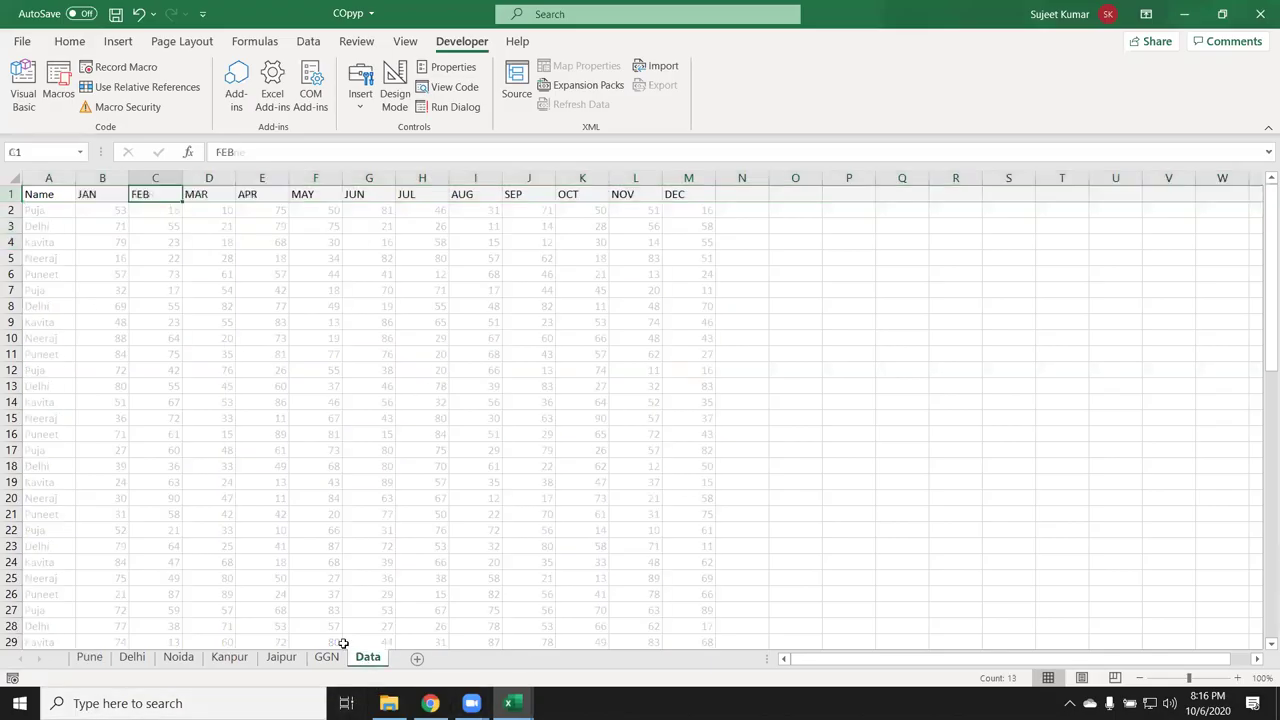
click(96, 209)
text(=mat)
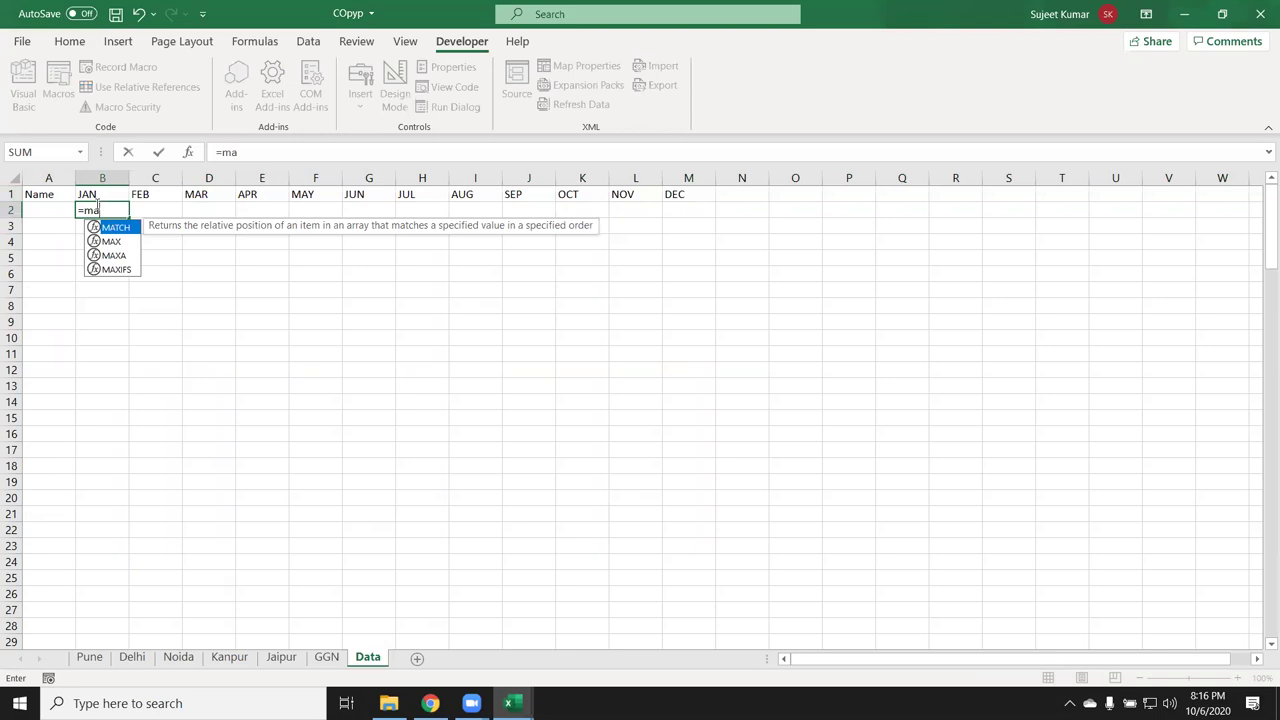
key(Tab)
click(97, 196)
text(,)
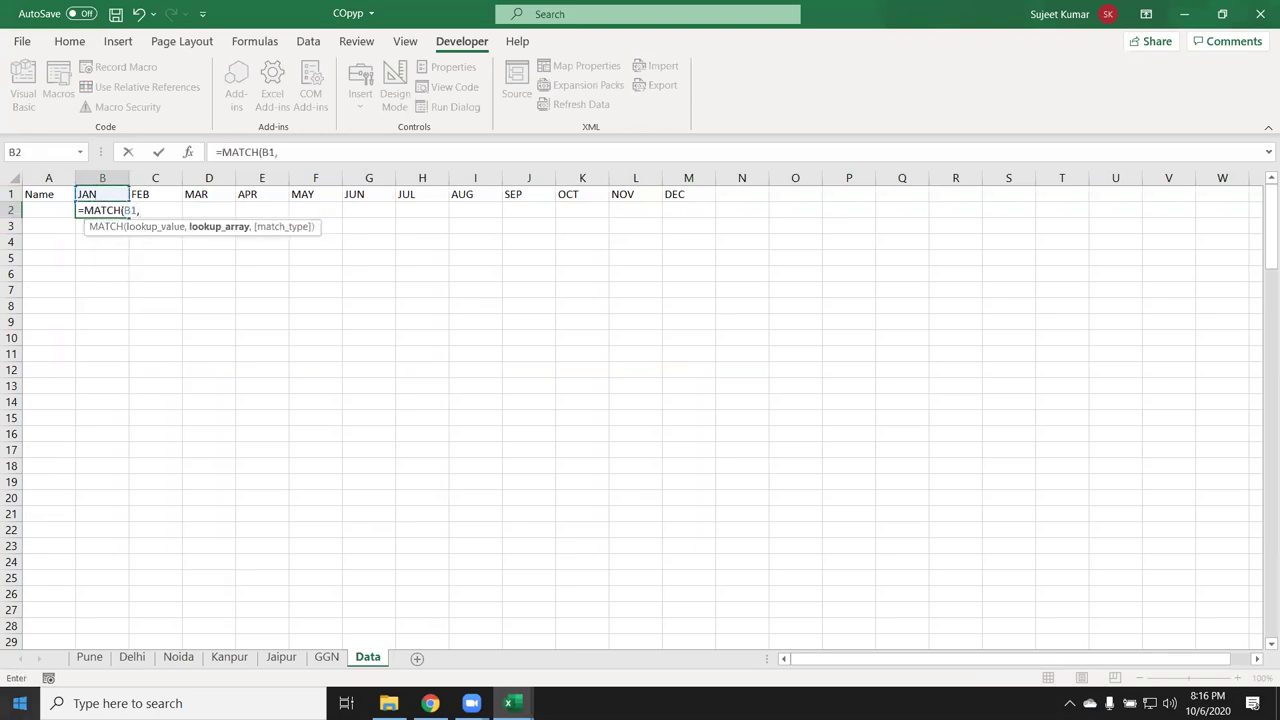
click(89, 658)
click(11, 194)
key(Return)
key(Up)
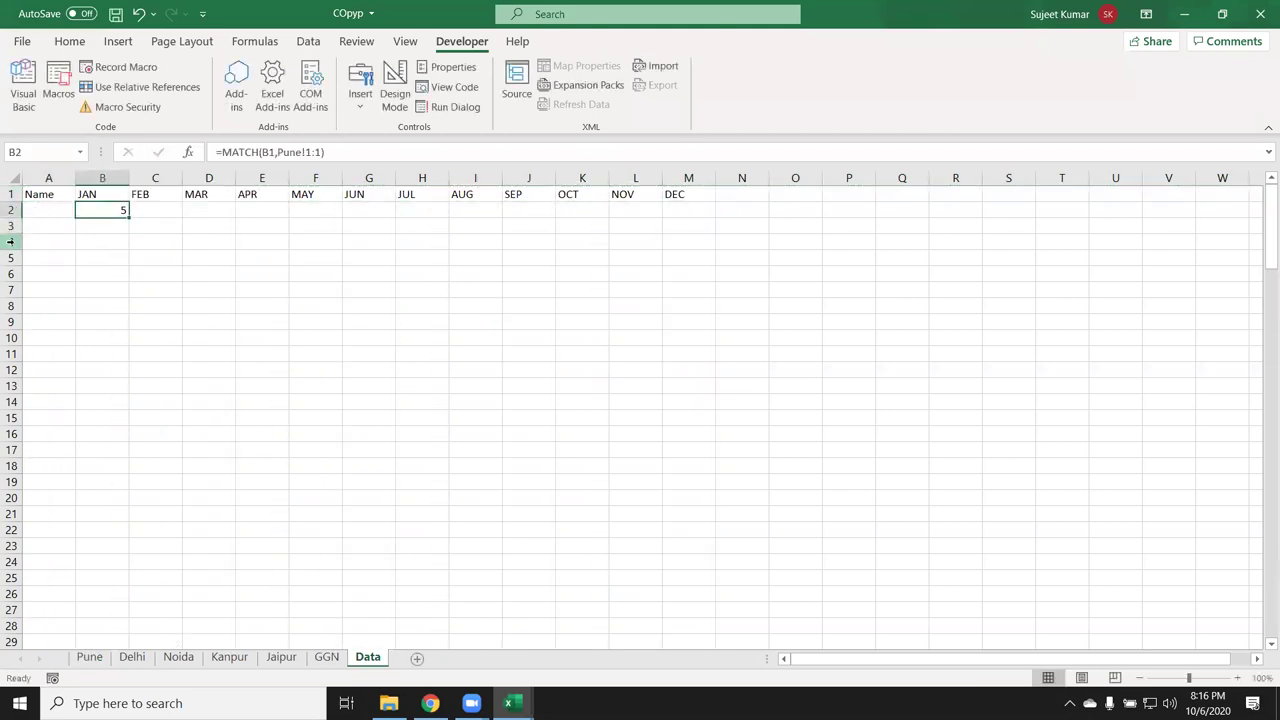
key(Delete)
key(alt+F11)
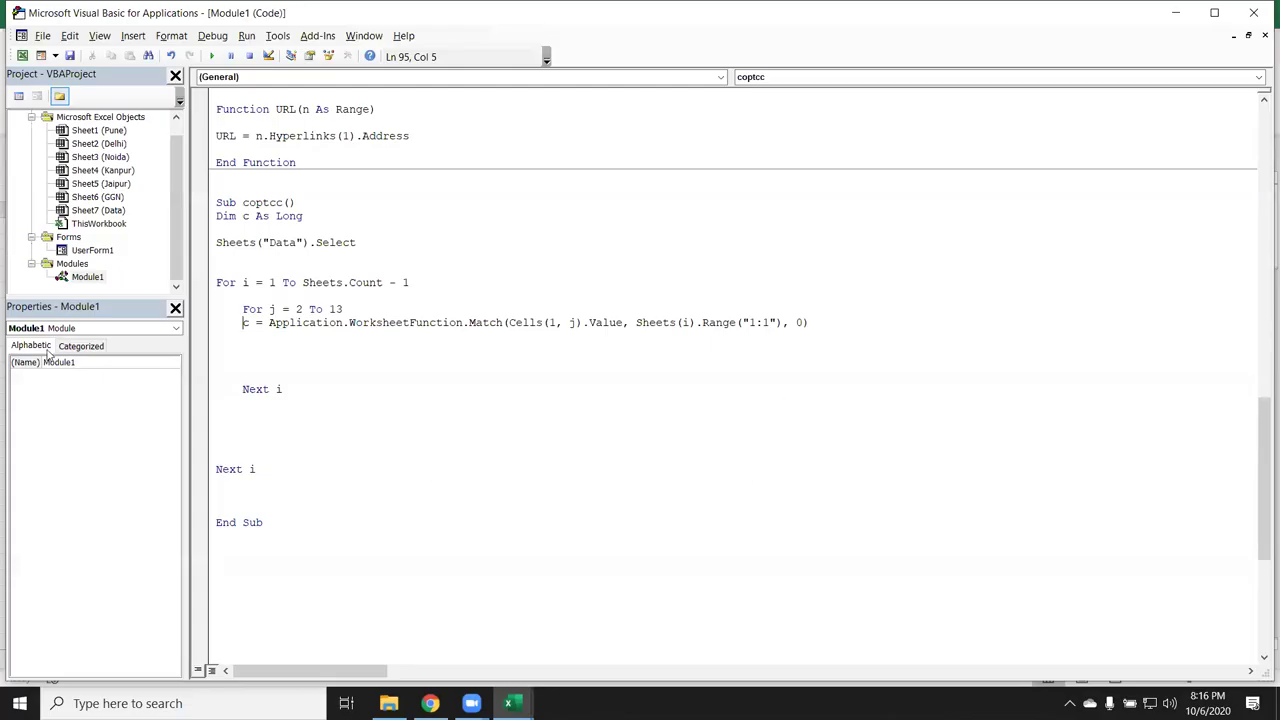
click(255, 336)
key(alt+F11)
click(89, 657)
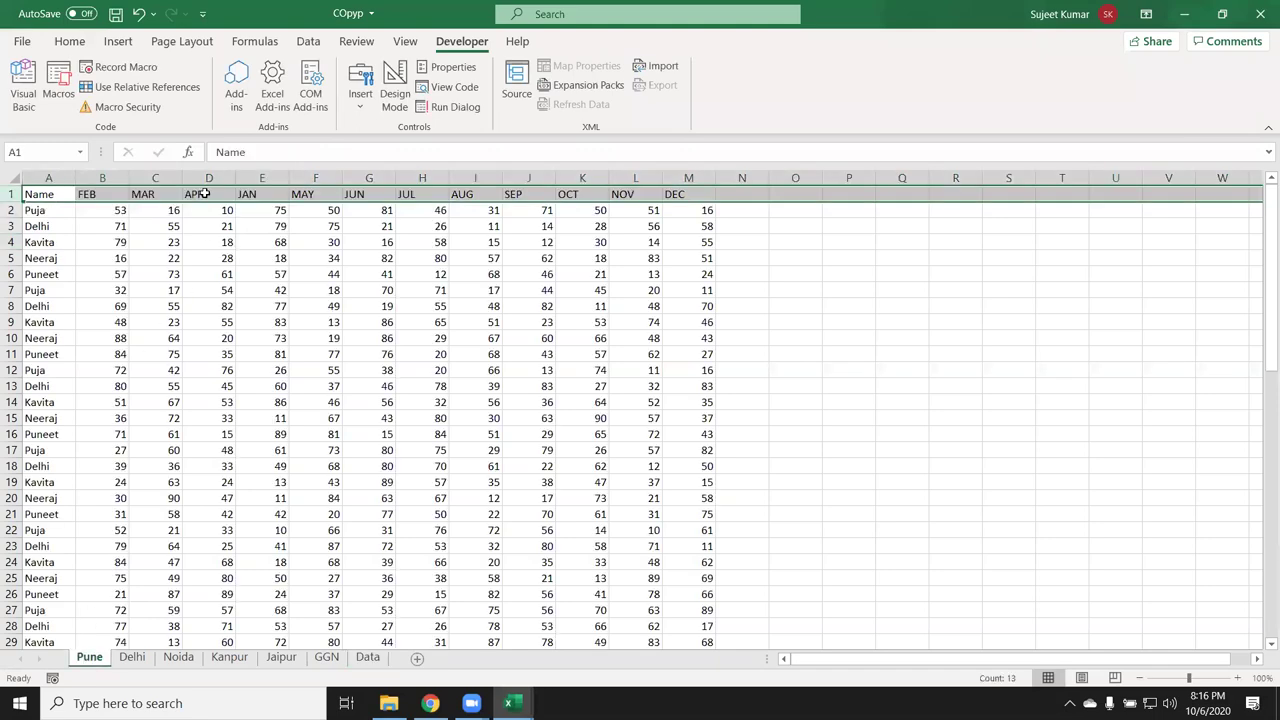
click(210, 202)
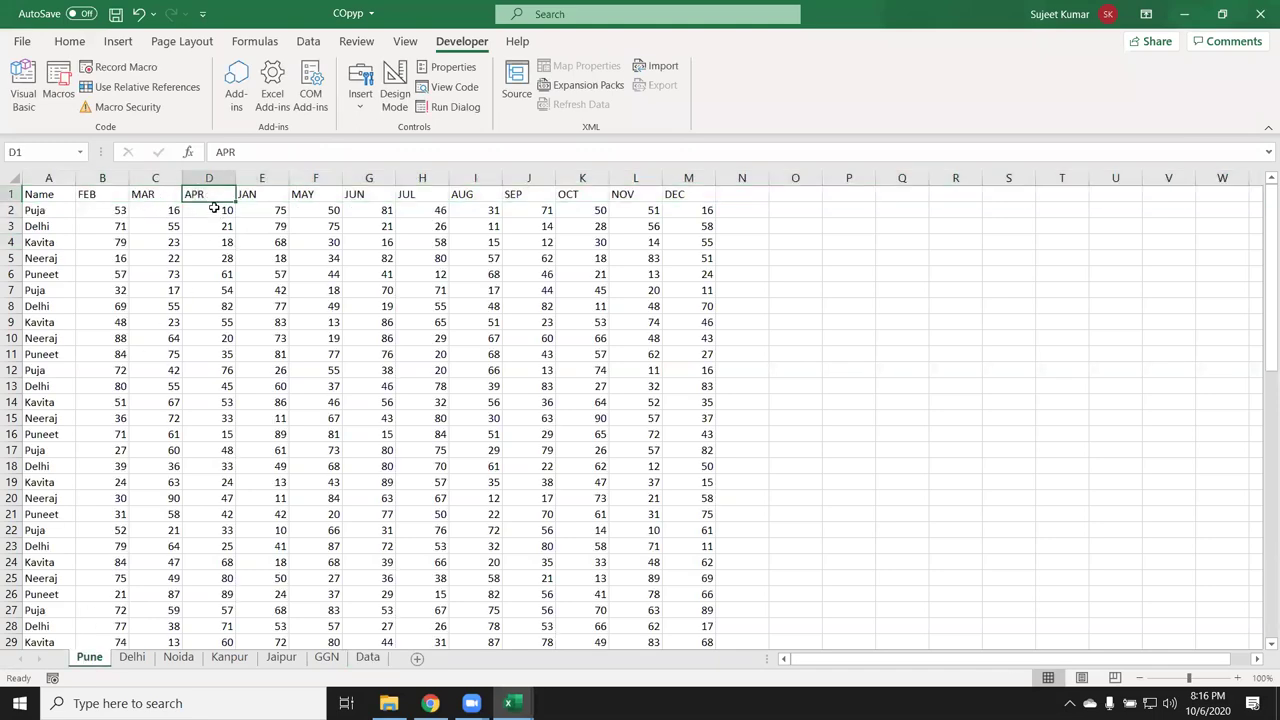
Step: Add a 'Dim r As Long' declaration on a new line right after 'Dim c As Long'
scroll(215, 400, down, 4)
scroll(215, 450, down, 5)
scroll(215, 516, up, 9)
key(alt+F11)
click(311, 215)
key(Return)
text(dimr)
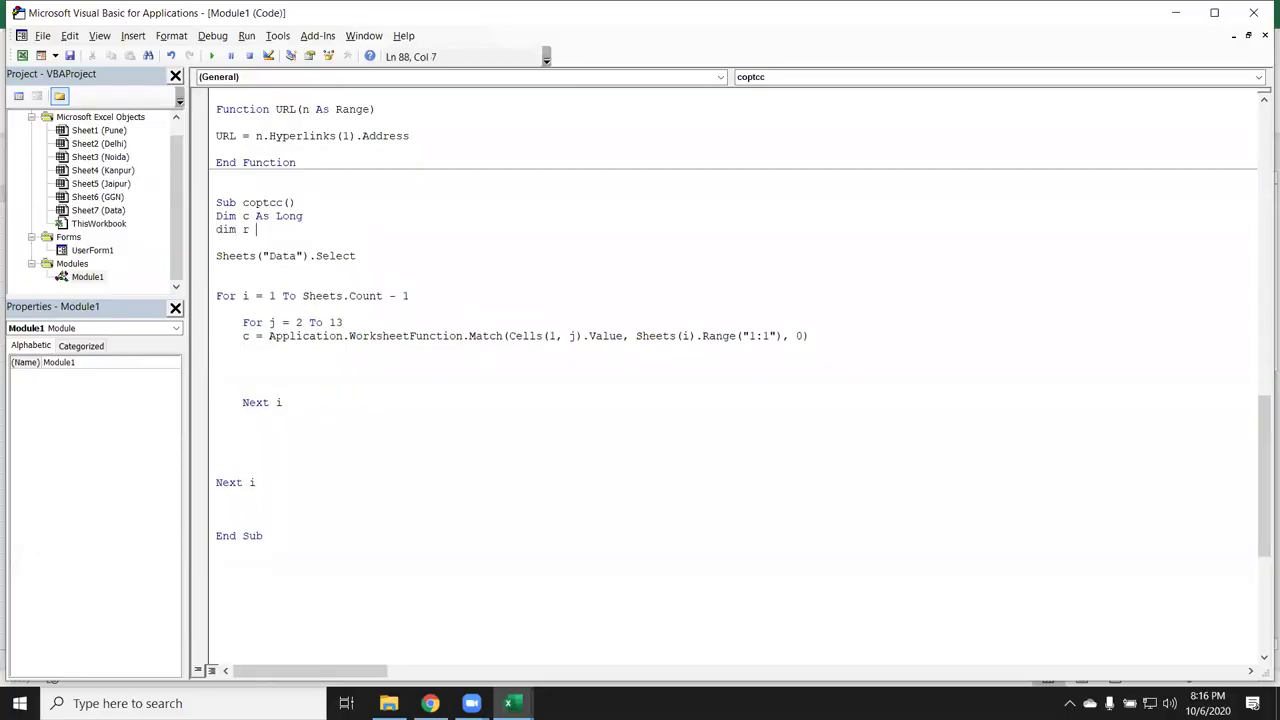
text( as long)
key(Tab)
click(303, 356)
click(295, 352)
text(r=range("A)
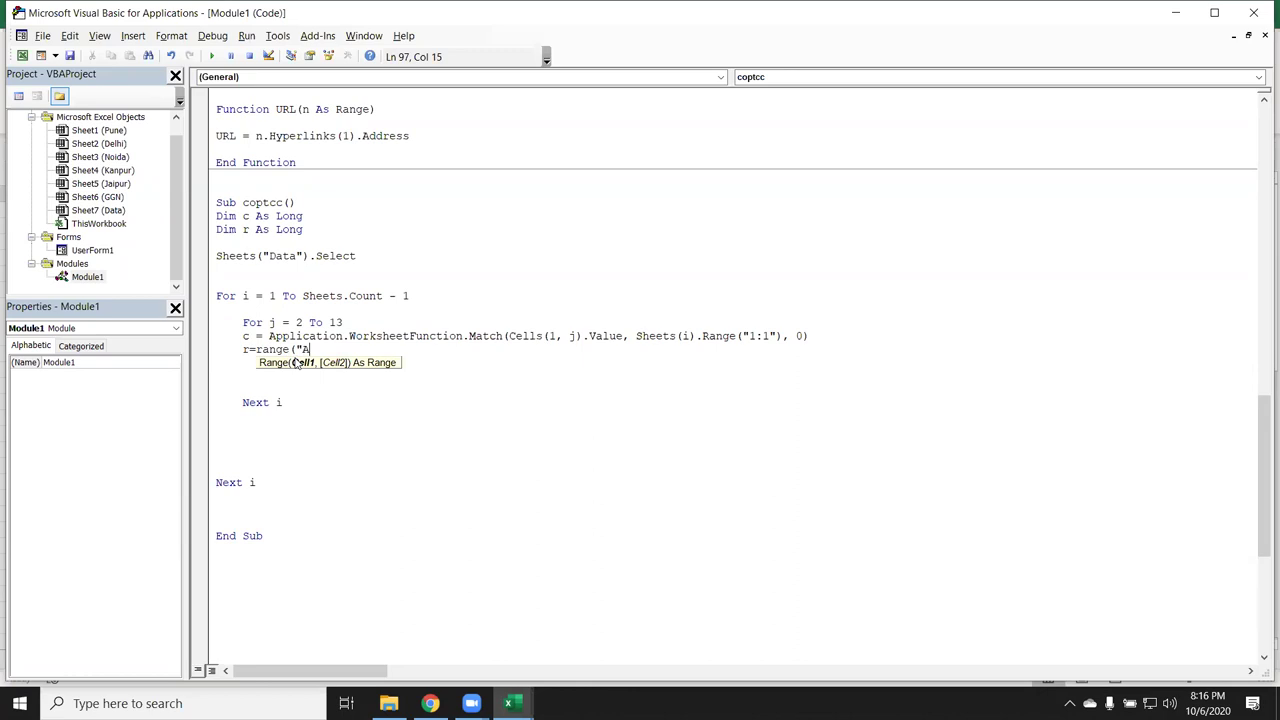
key(BackSpace)
key(BackSpace)
key(BackSpace)
key(BackSpace)
key(BackSpace)
key(BackSpace)
key(BackSpace)
key(BackSpace)
key(BackSpace)
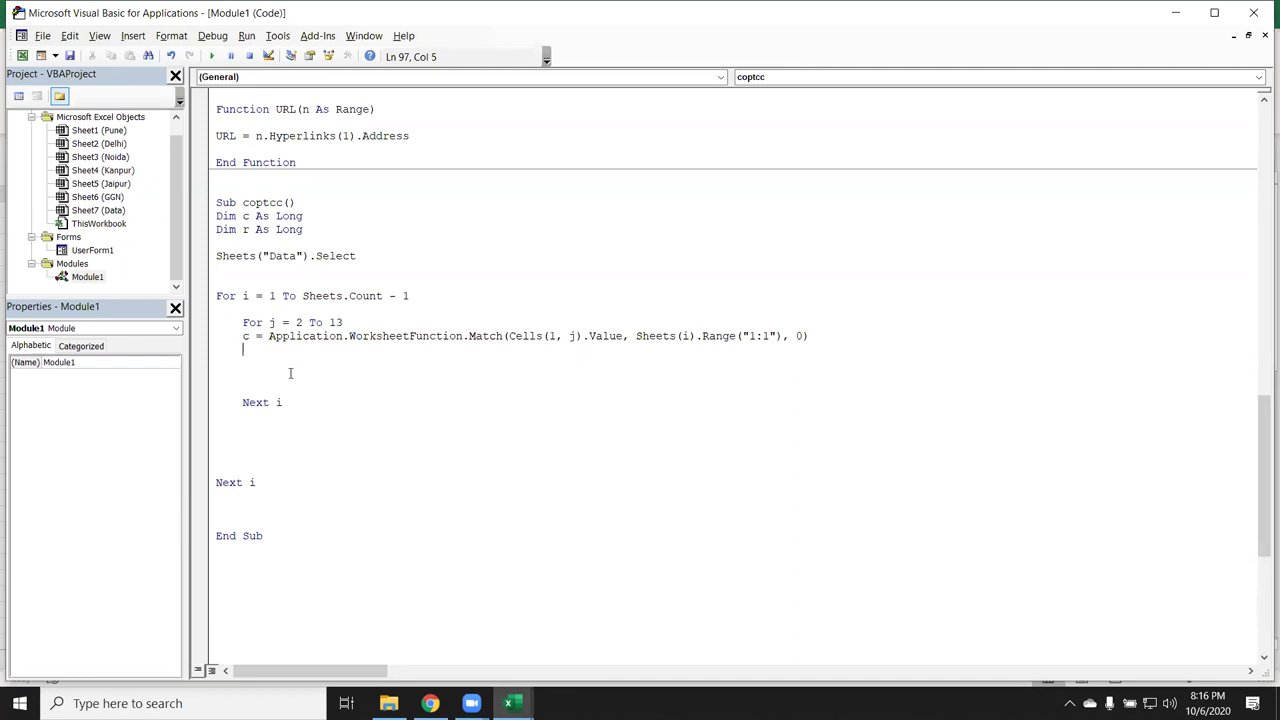
drag(268, 336, 812, 337)
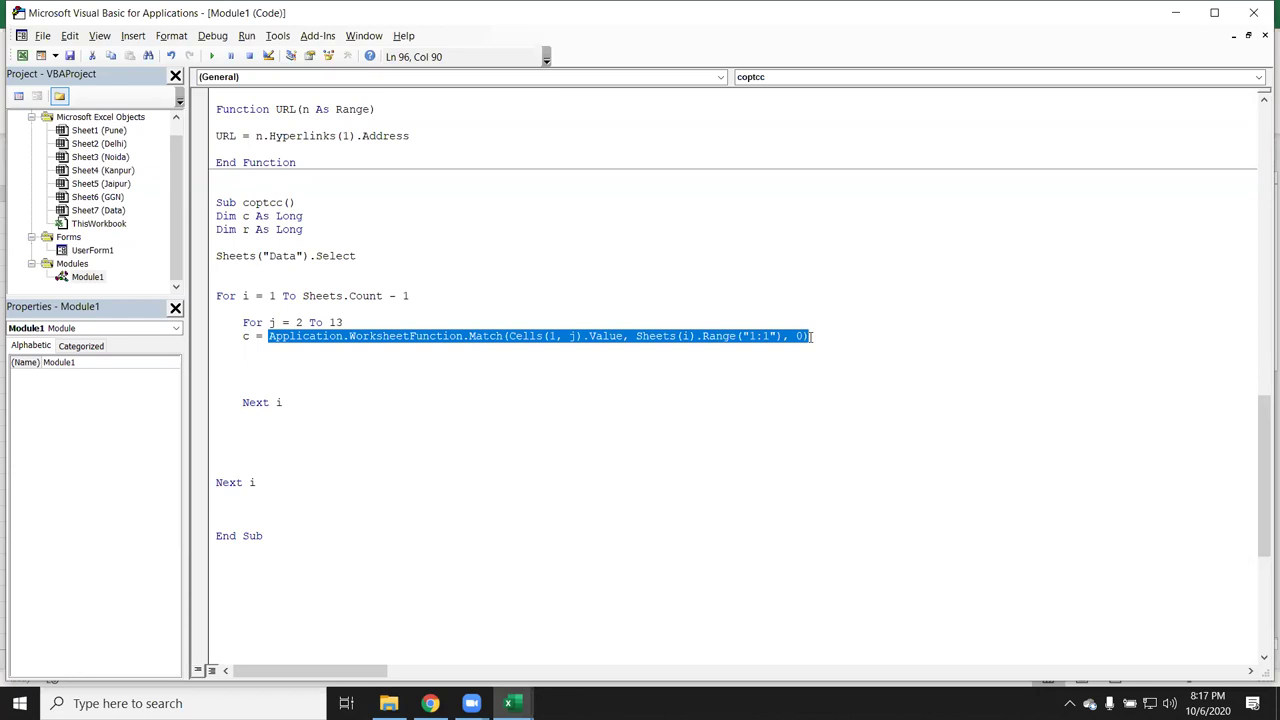
click(614, 378)
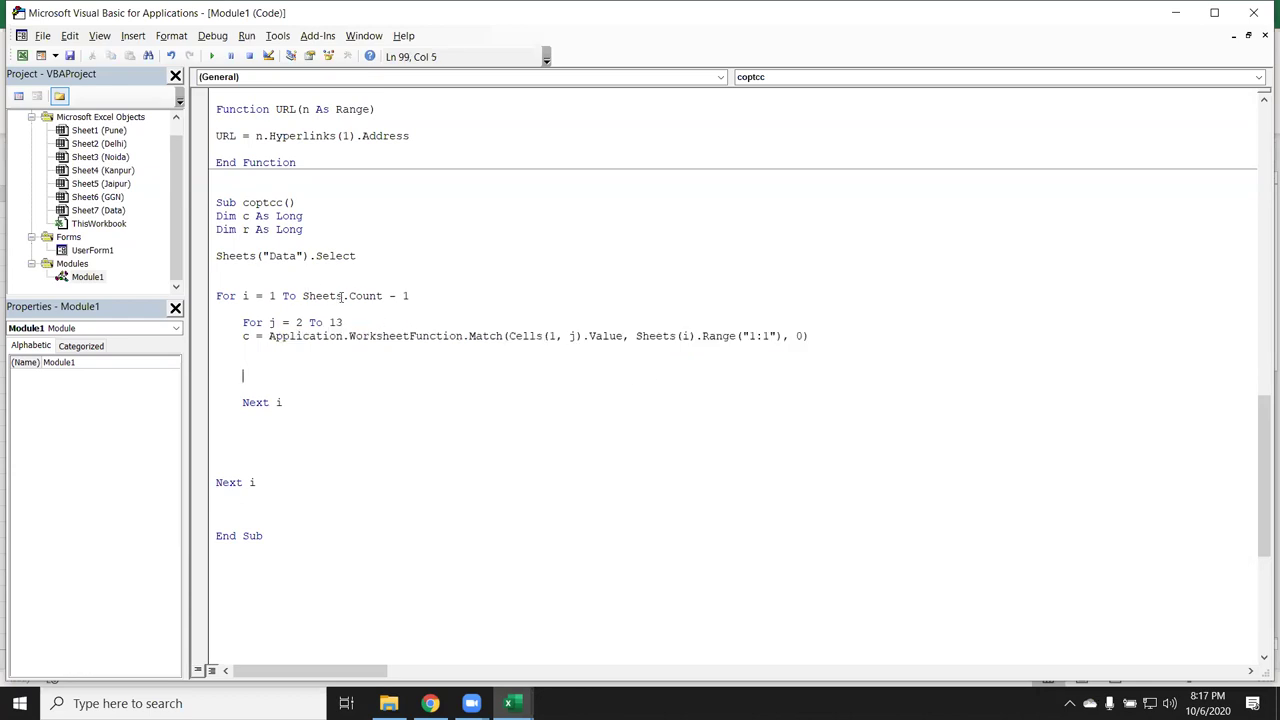
drag(316, 256, 216, 256)
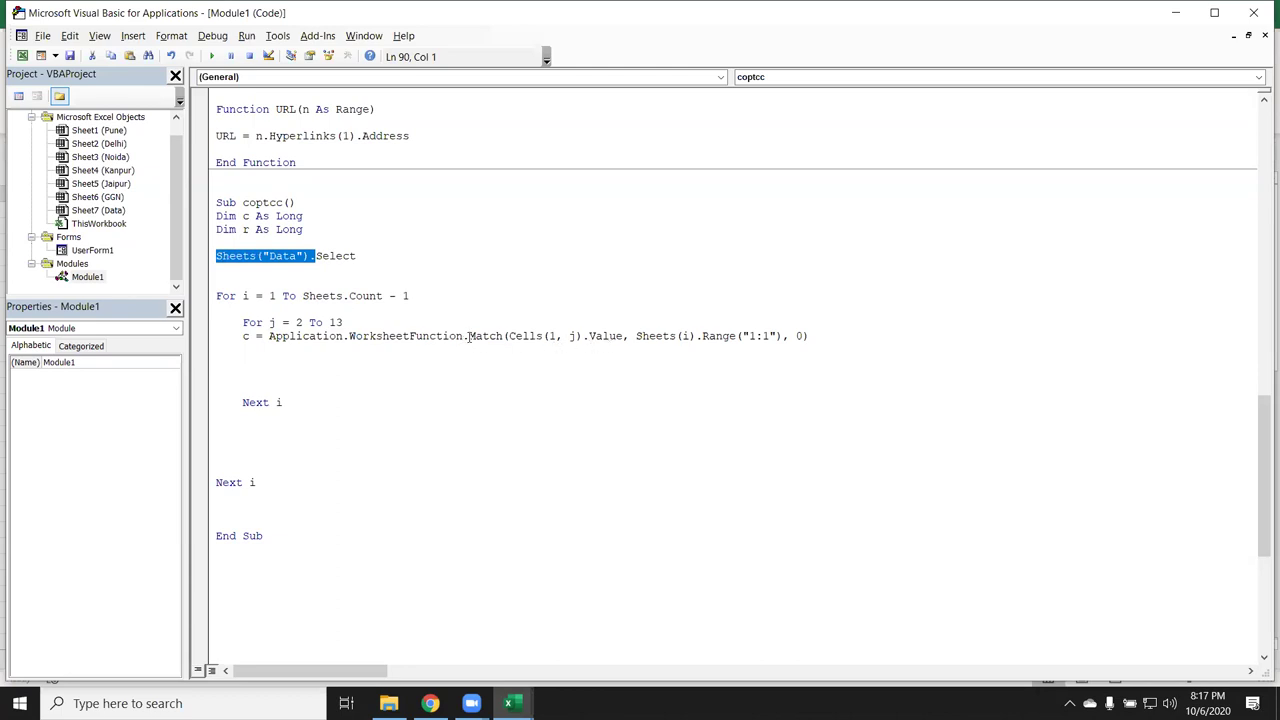
Step: Paste the Sheets("Data"). prefix right after Match( on the c line
click(509, 336)
text(Sheets("Data").)
click(524, 364)
Step: Begin a new statement below the Match line reading sheets(i).range("A1"
key(Up)
key(Up)
key(Return)
key(Up)
text(s)
text(\)
key(BackSpace)
key(BackSpace)
key(Down)
key(Down)
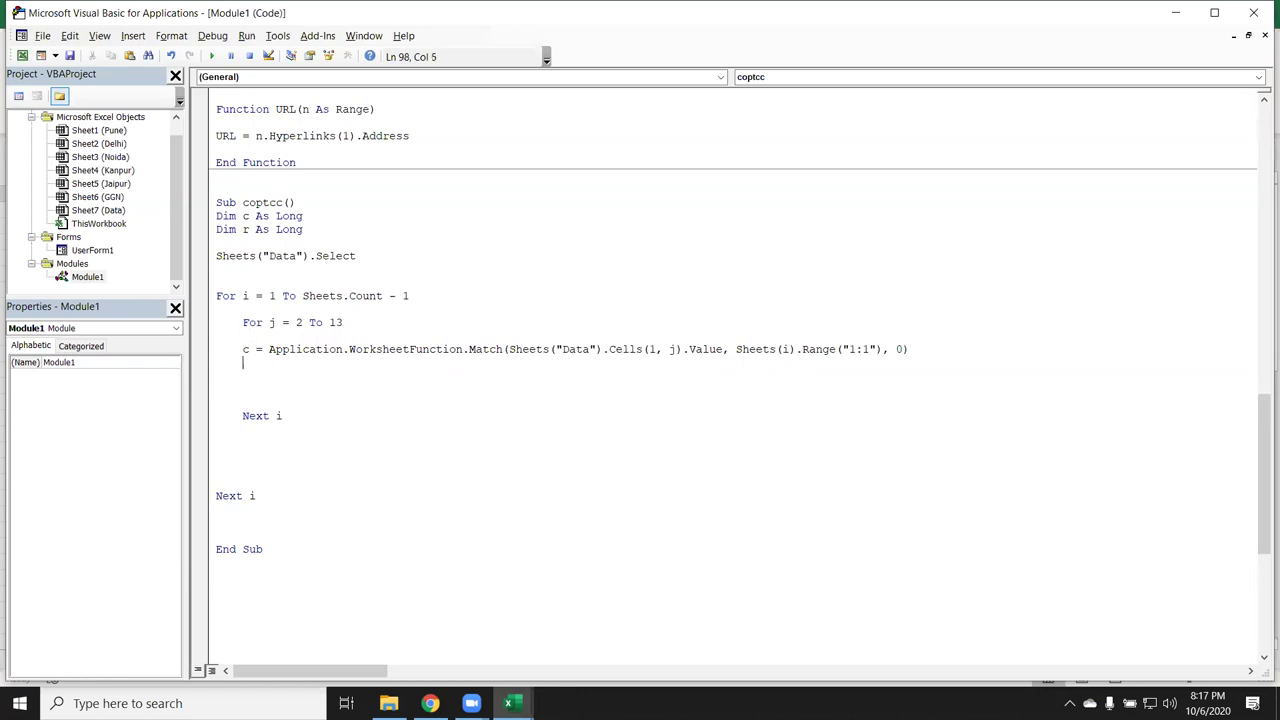
text(sh)
text(eets)
text((i))
text(.ra)
text(nge)
text(()
text(")
text(A)
text(1)
text(")
Step: Extend the range to end at sheets(i).cells(sheets(i).cells(65000,c).end(xlup).row)
key(BackSpace)
key(BackSpace)
key(BackSpace)
key(BackSpace)
key(BackSpace)
text(r)
text(sheets()
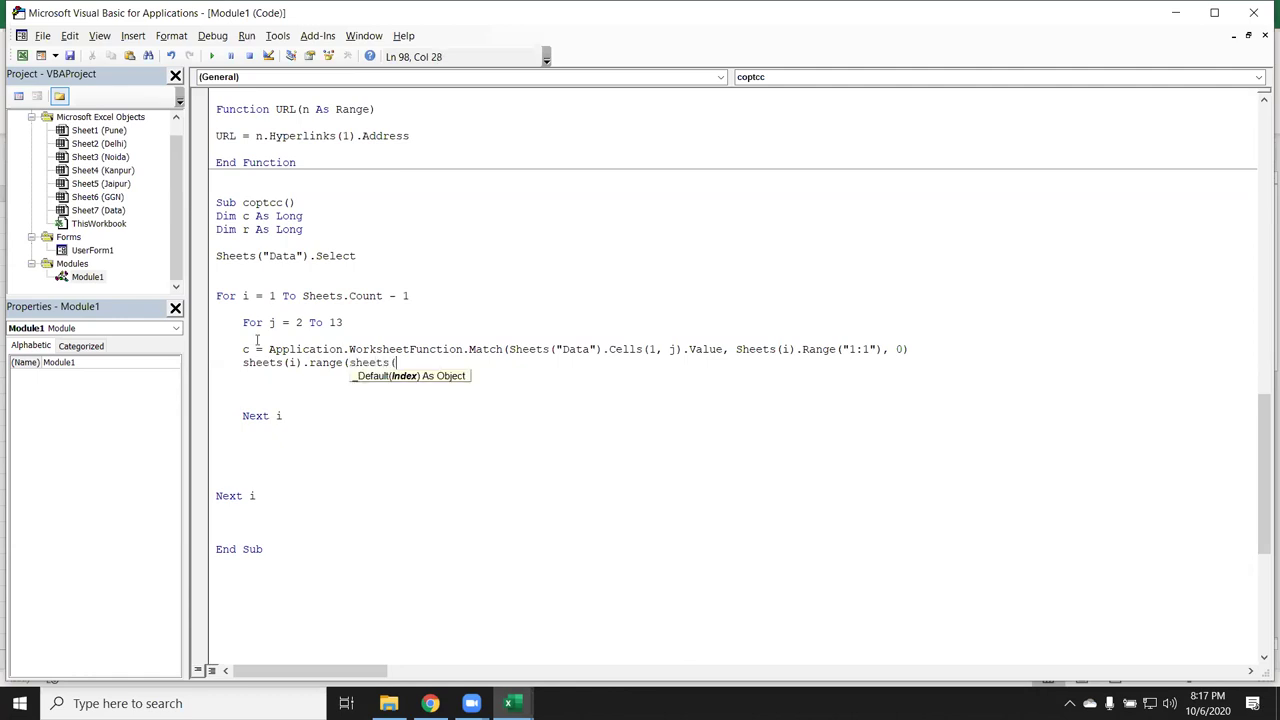
text(i))
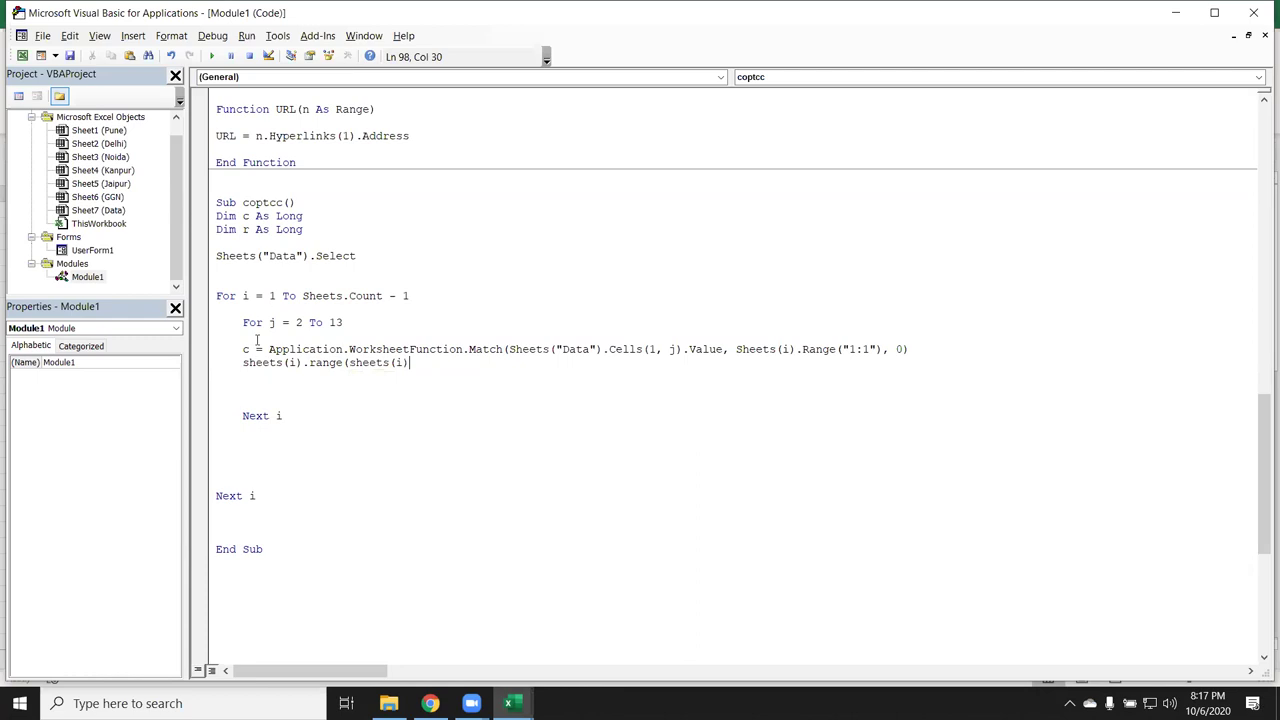
text(.range("A1")
text(),)
text(sheets)
text(()
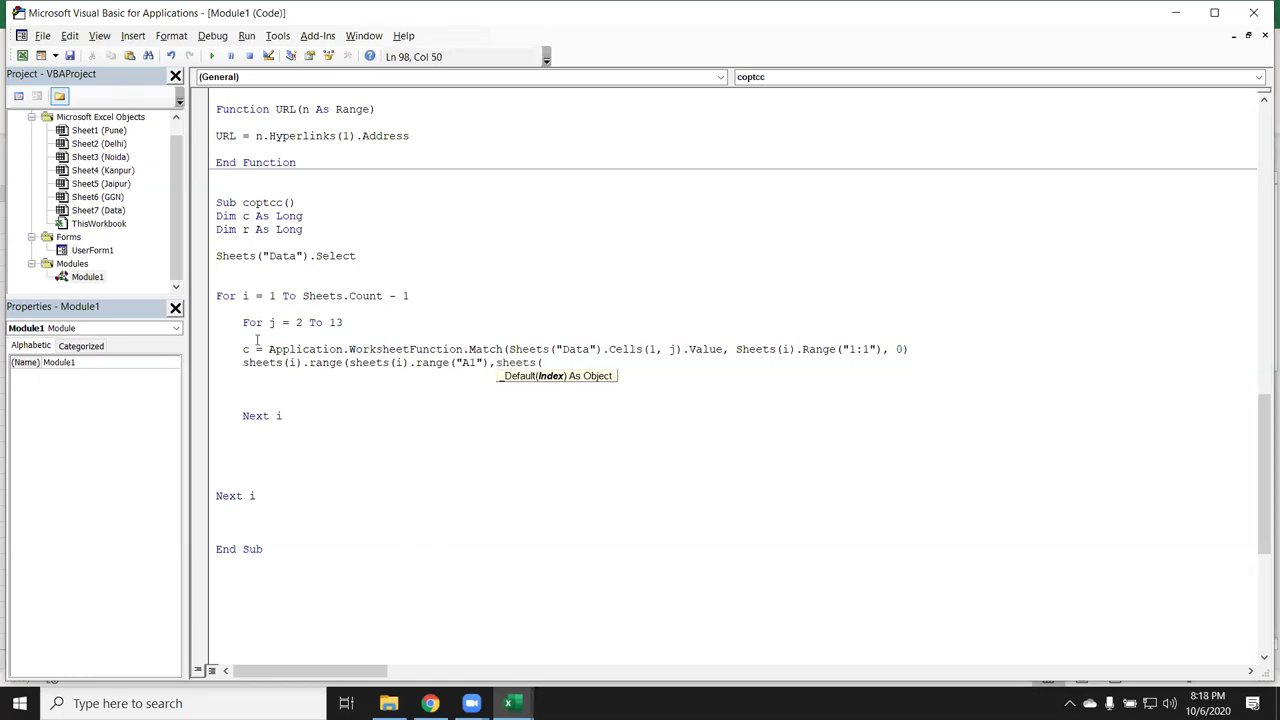
text(i)
text().range)
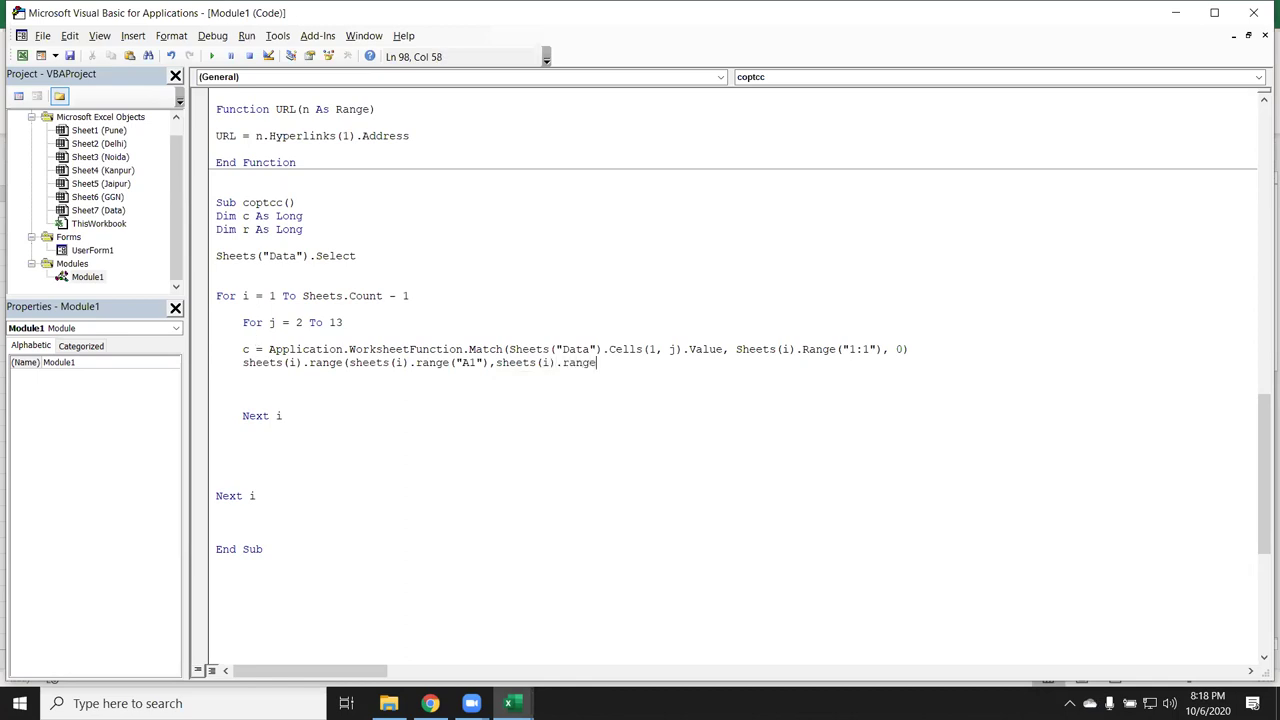
key(BackSpace)
key(BackSpace)
key(BackSpace)
key(BackSpace)
key(BackSpace)
key(BackSpace)
text(cells()
text(cel)
key(BackSpace)
key(BackSpace)
key(BackSpace)
text(sheets(i)
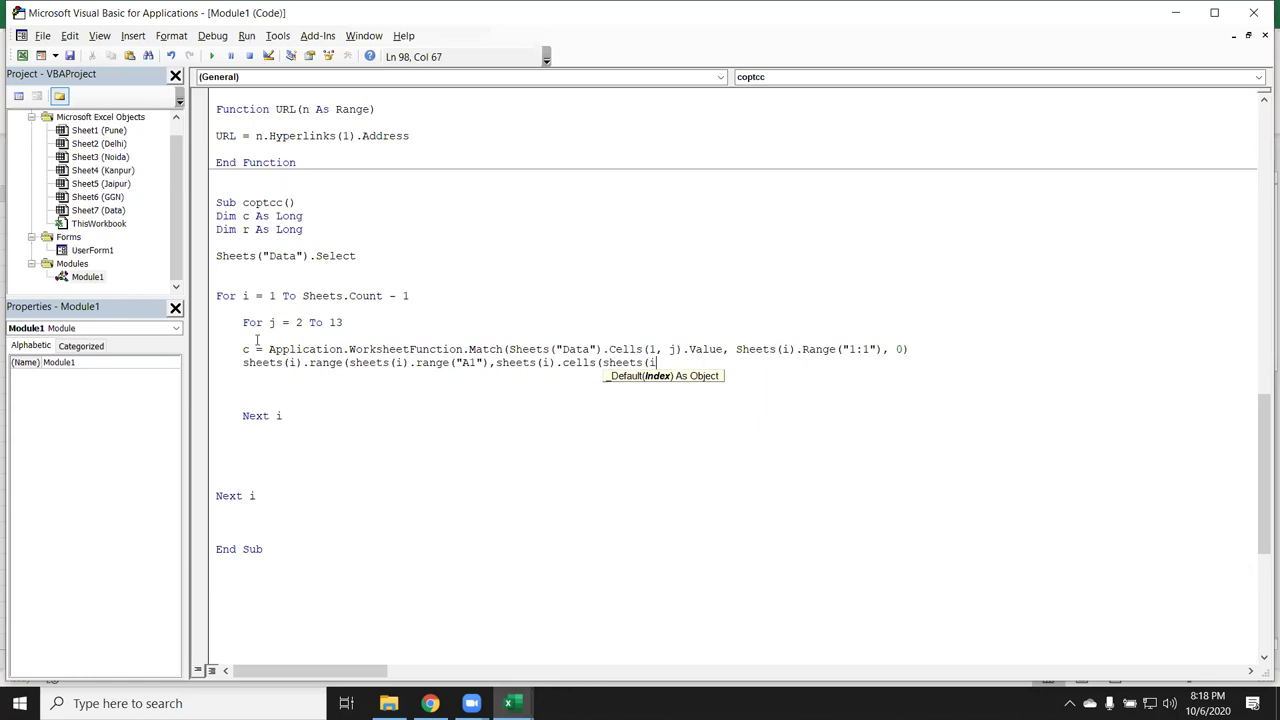
text())
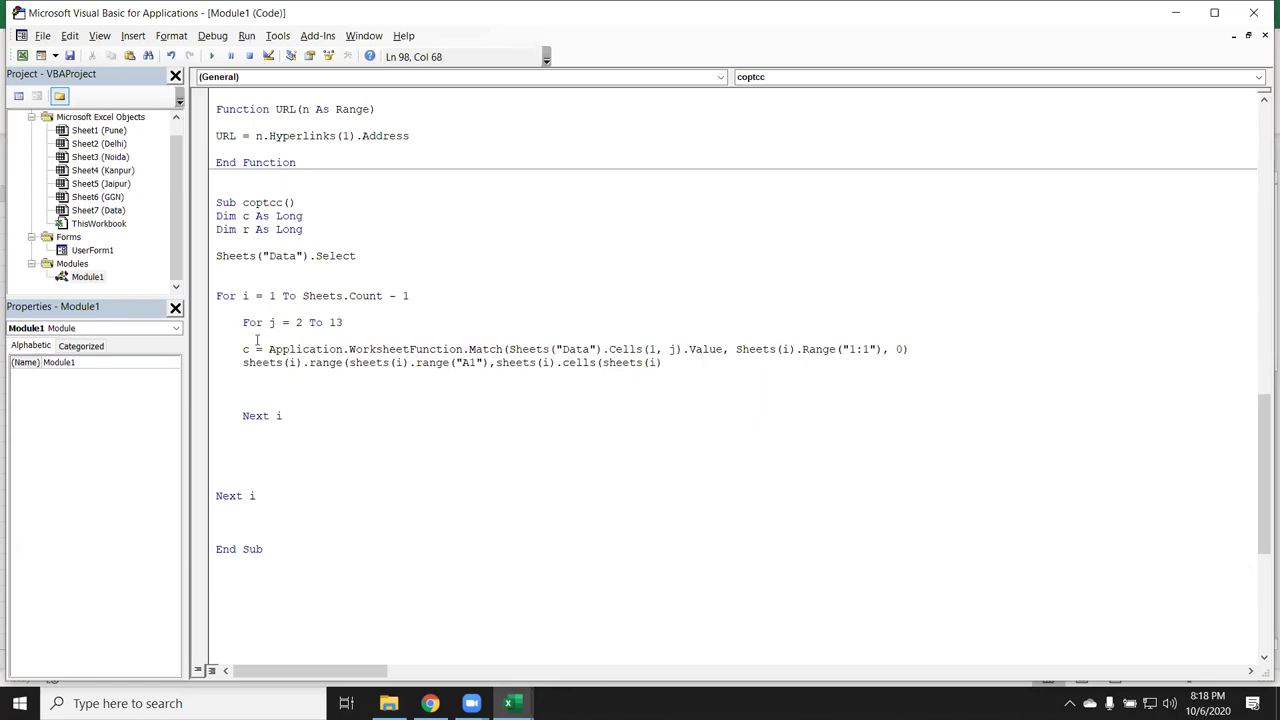
text(.)
text(c)
text(ells()
text(65000,)
text(c)
text().end(xlup).row)
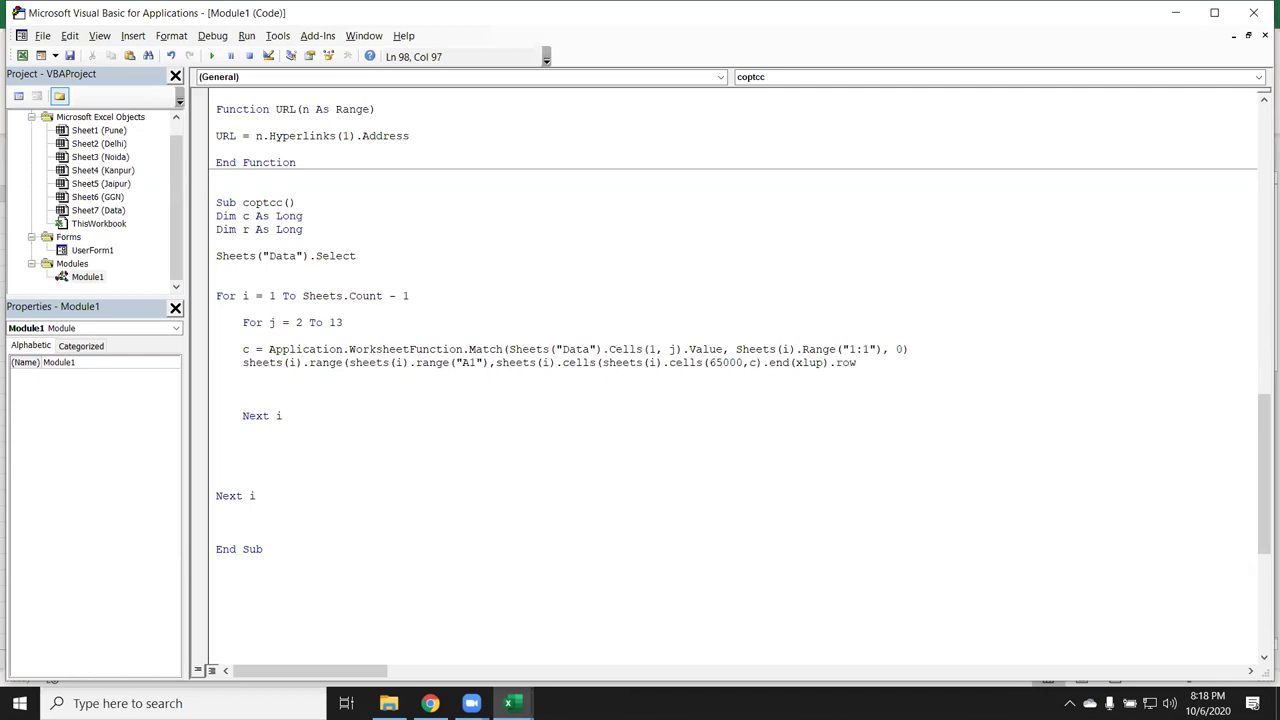
text()))
Step: Close the range expression, append .Copy, and remove the extra parenthesis flagged by compile errors
key(Return)
key(Return)
text())
key(Return)
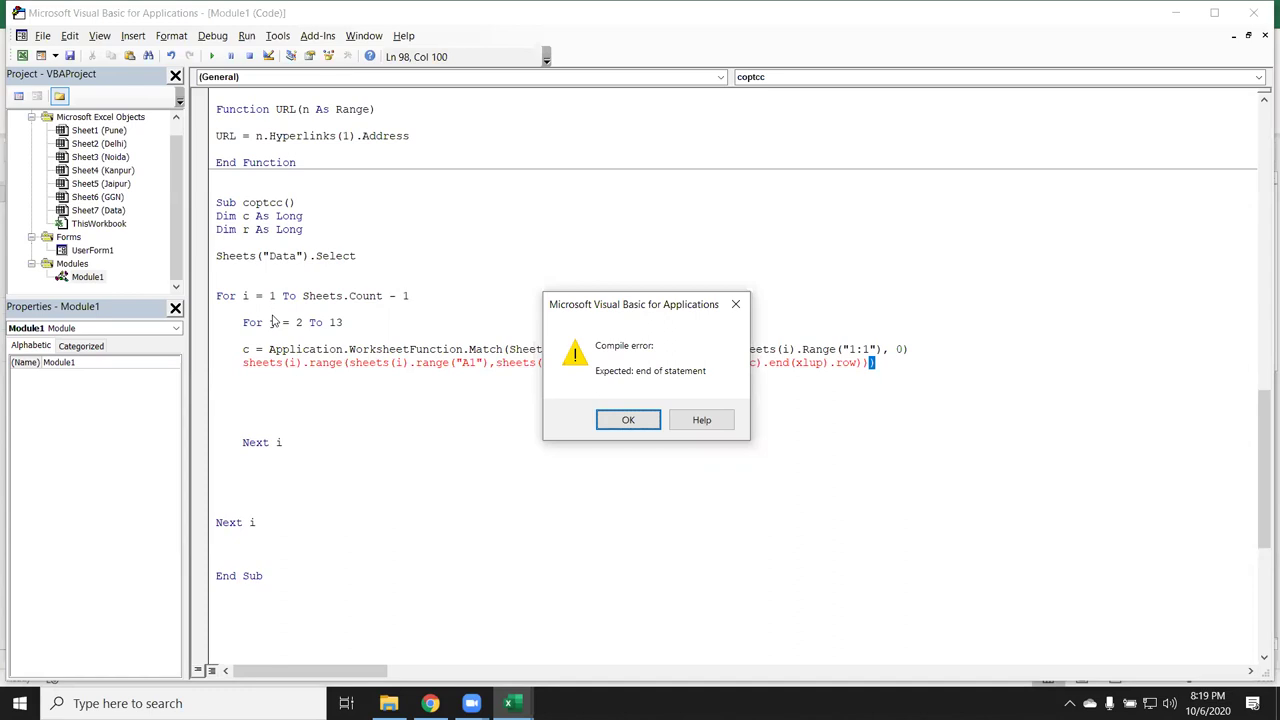
key(Return)
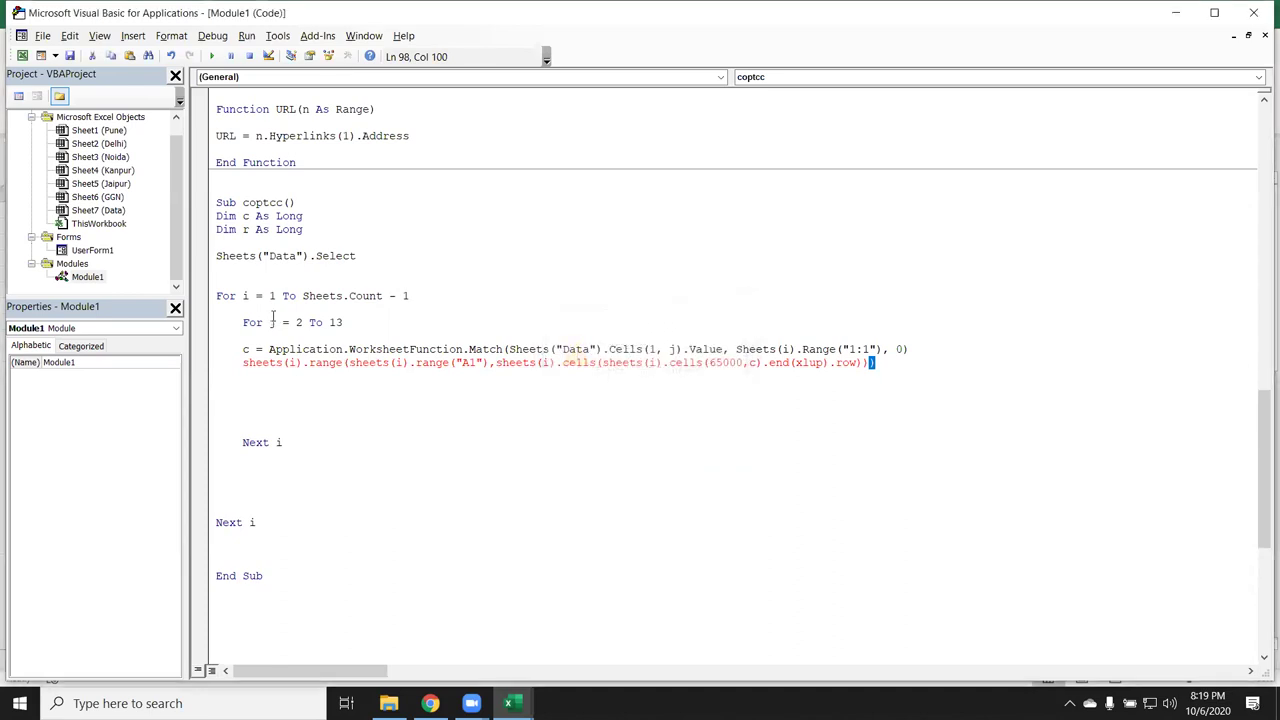
key(Right)
text(.)
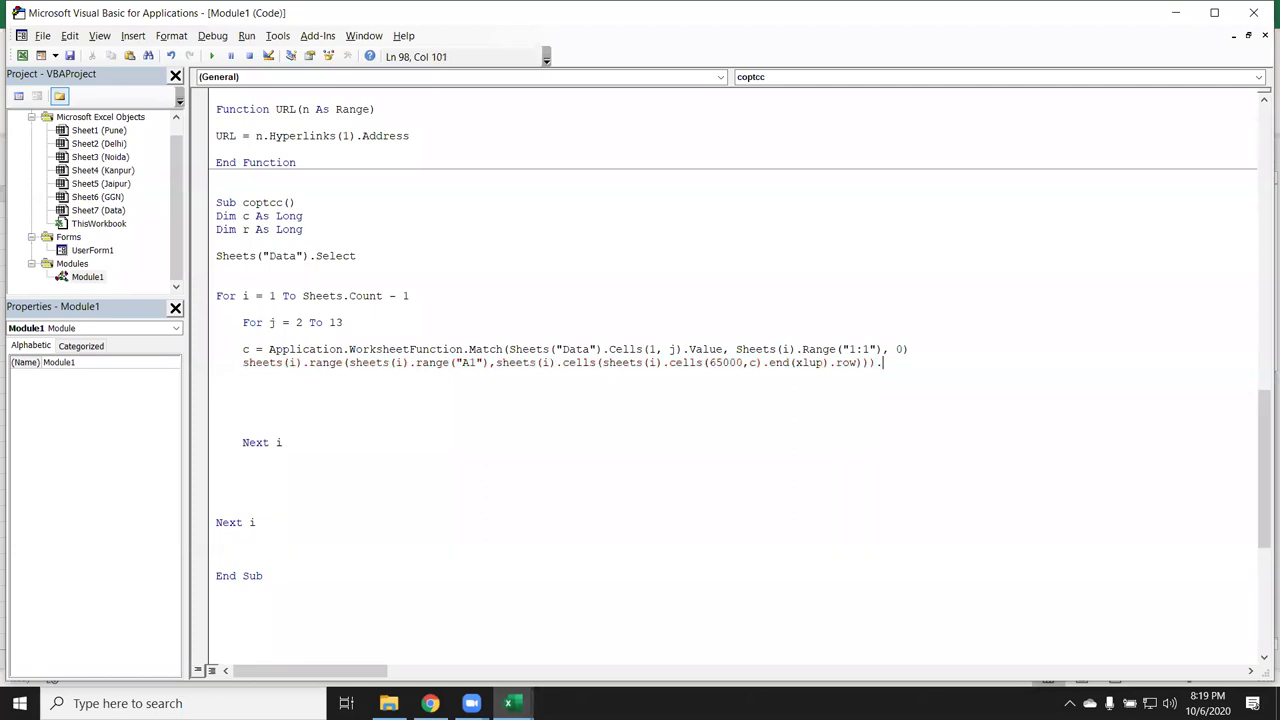
text(copy)
key(Return)
key(Return)
key(Delete)
key(Down)
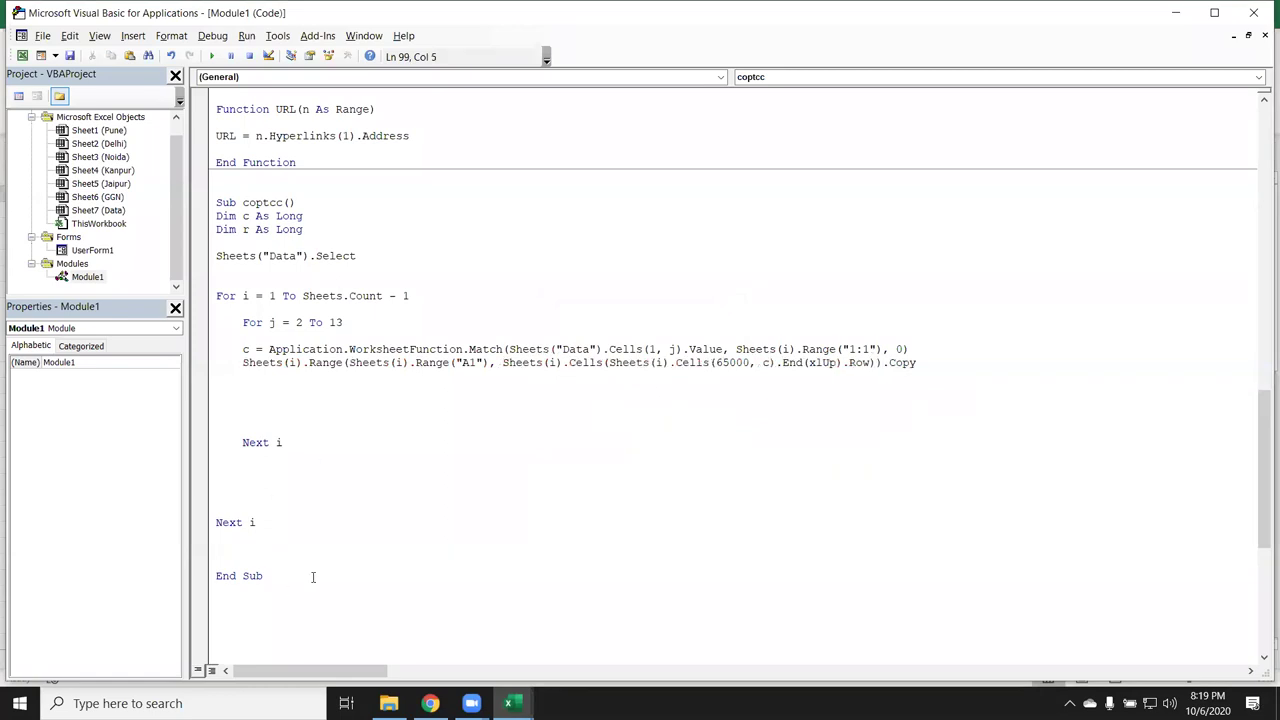
Step: Add the column argument ', c' after .Row) in the copy line's Cells call
click(348, 362)
drag(349, 362, 604, 363)
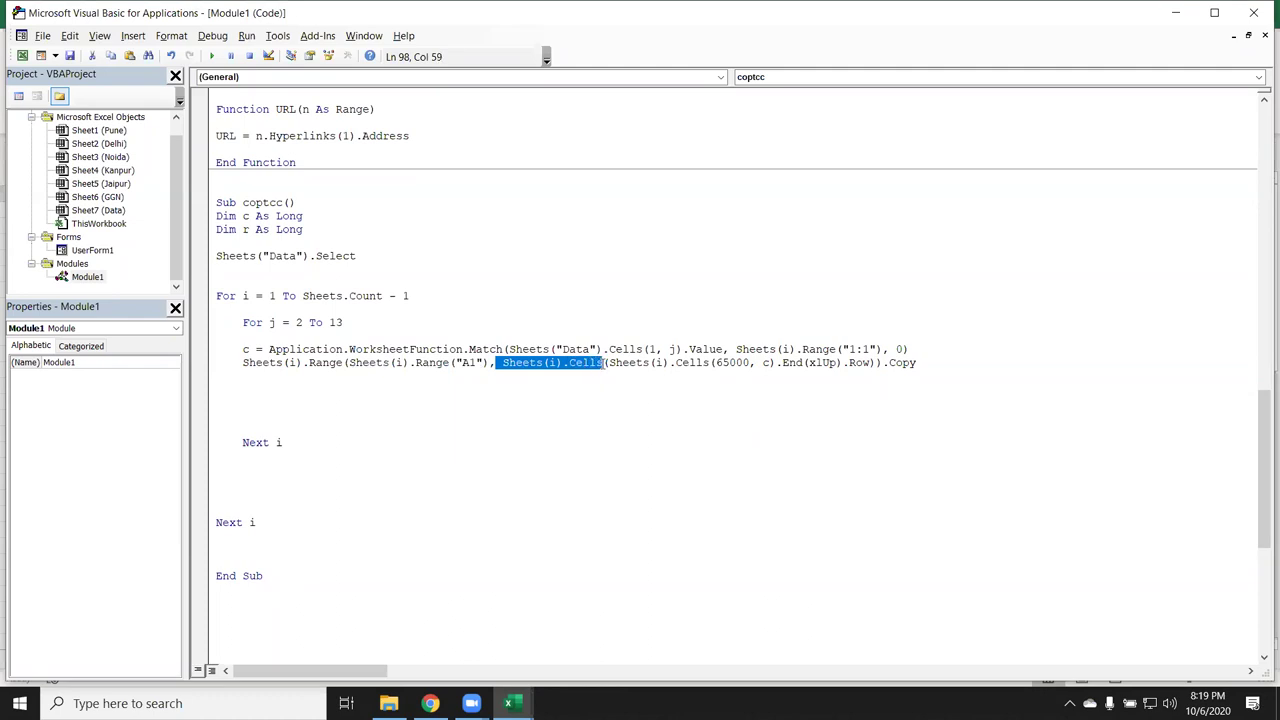
click(875, 363)
text(, c)
click(887, 389)
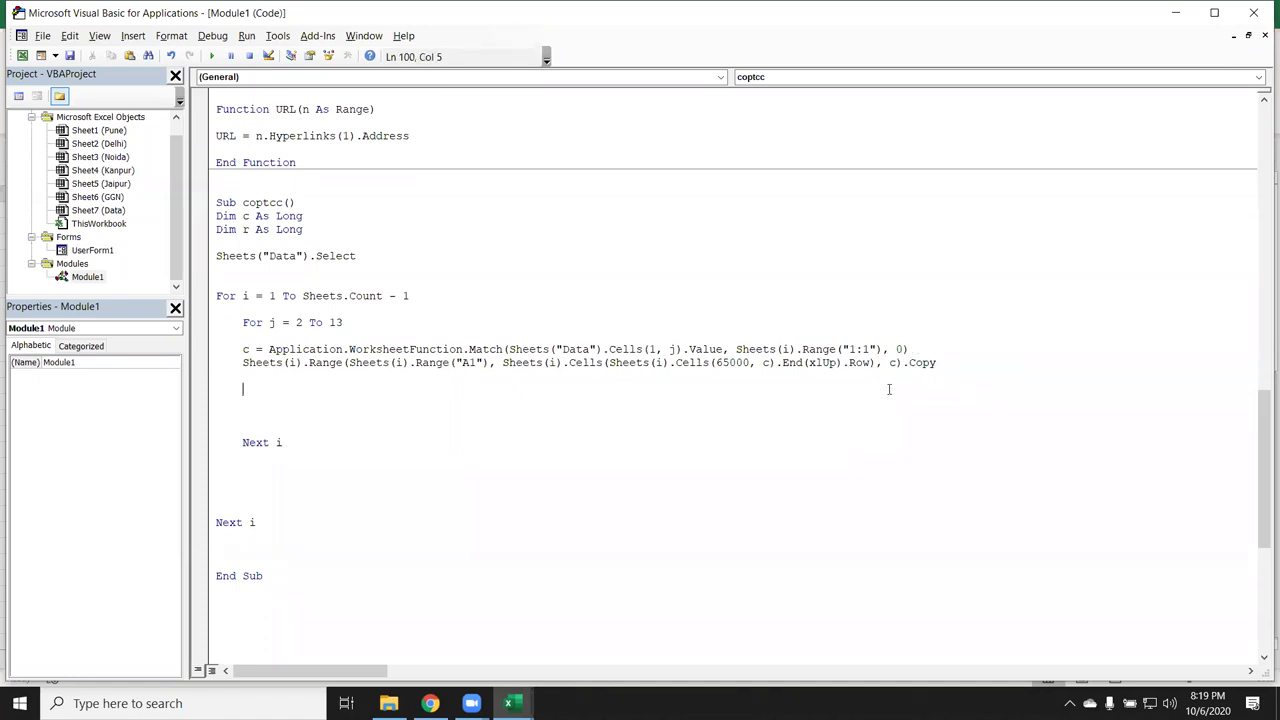
double_click(892, 363)
drag(243, 362, 243, 378)
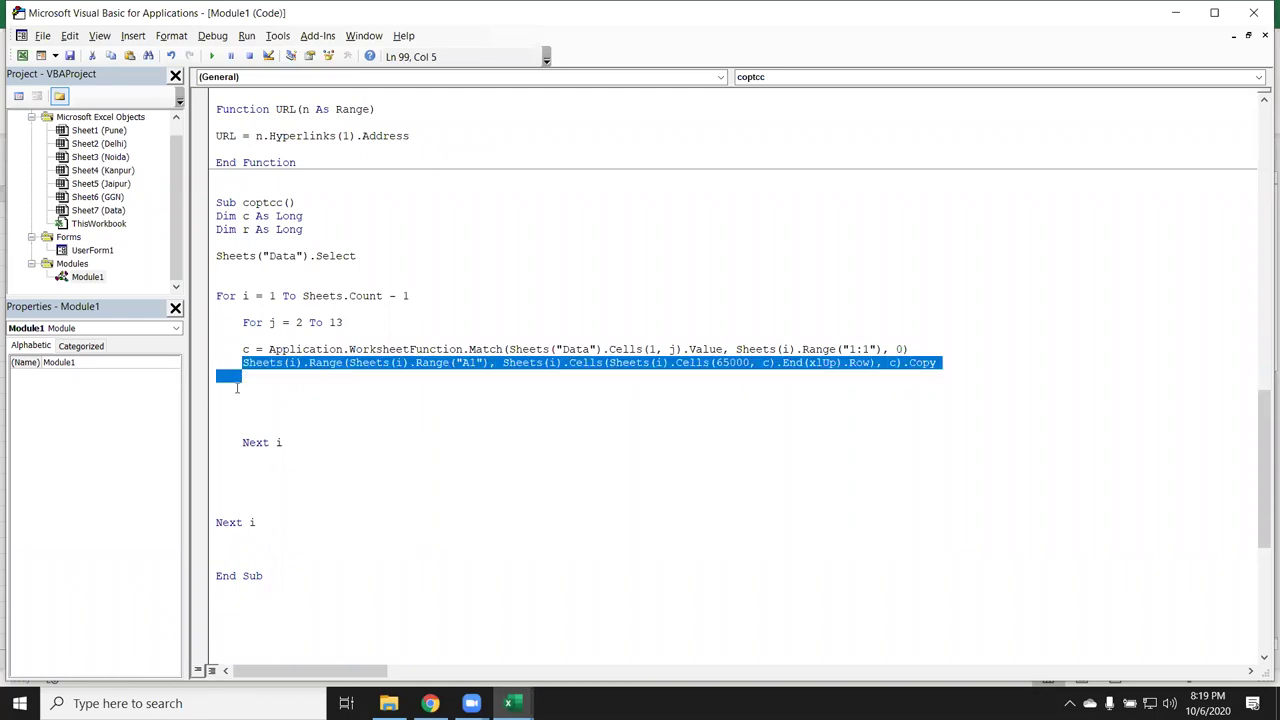
Step: Insert blank lines above the copy line and start an r= assignment
click(237, 390)
click(218, 240)
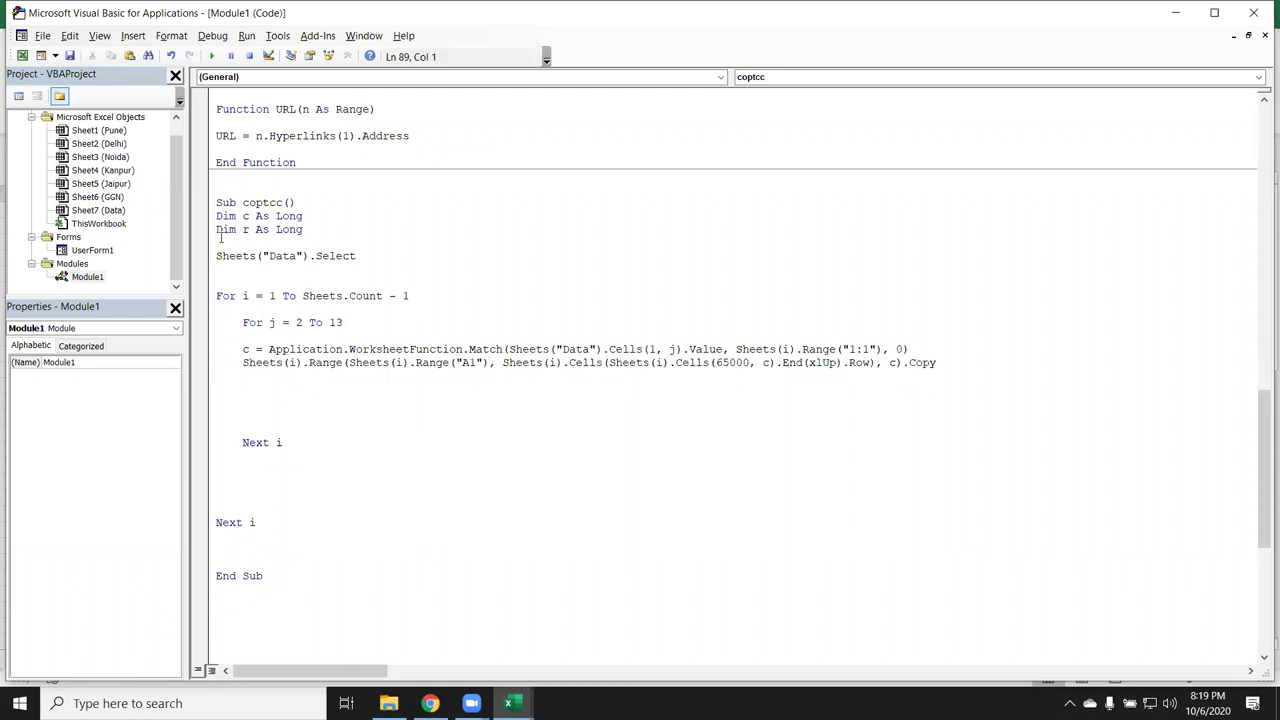
key(Return)
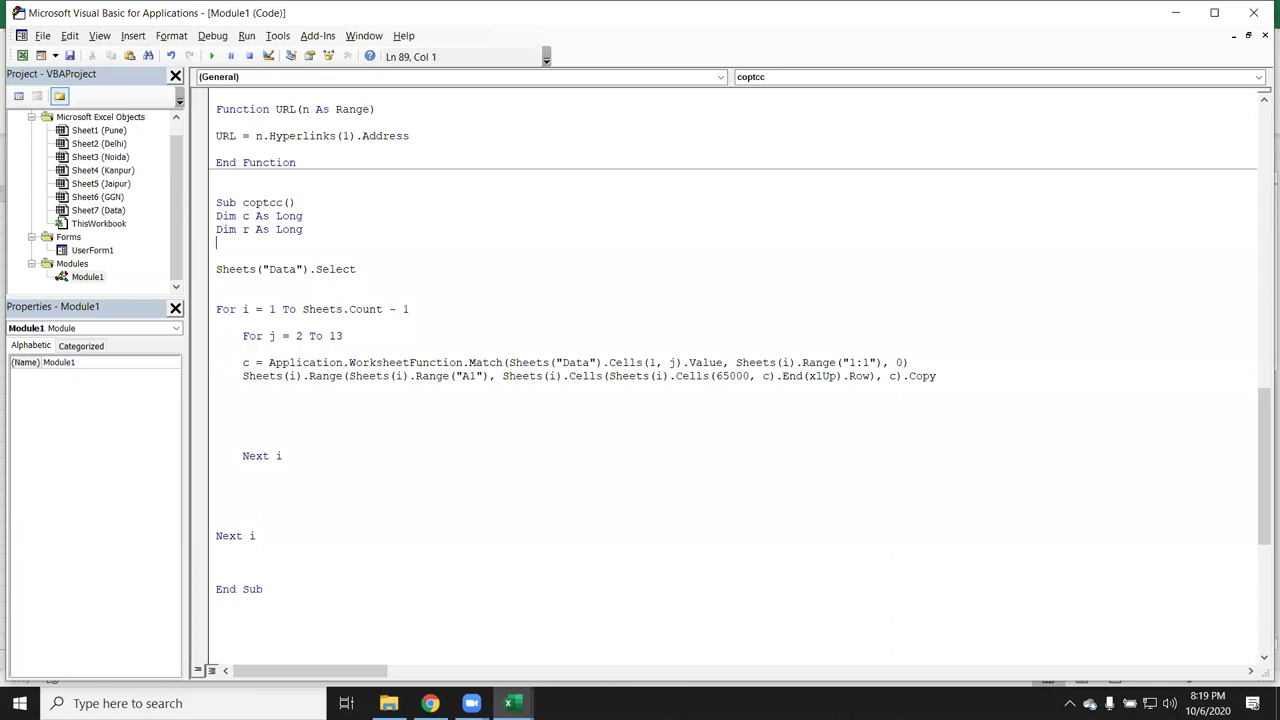
text(d)
key(BackSpace)
click(245, 376)
key(Return)
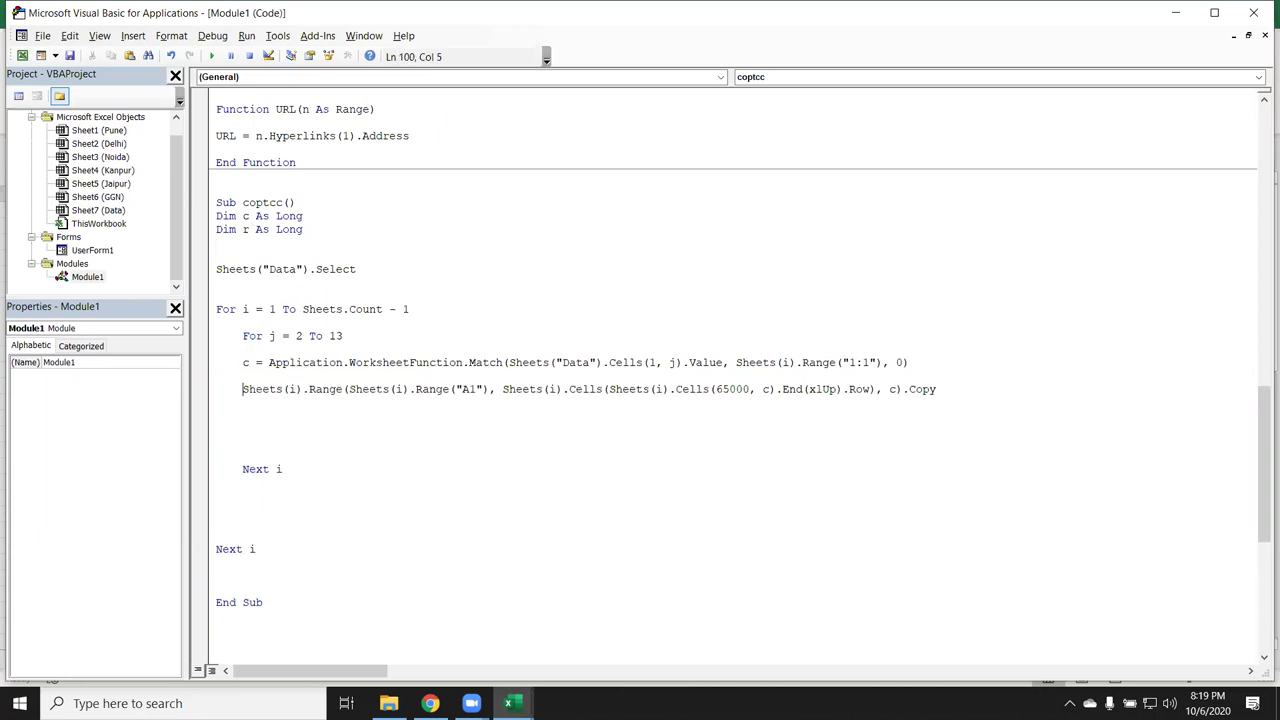
key(Return)
key(Up)
key(Up)
text(r=)
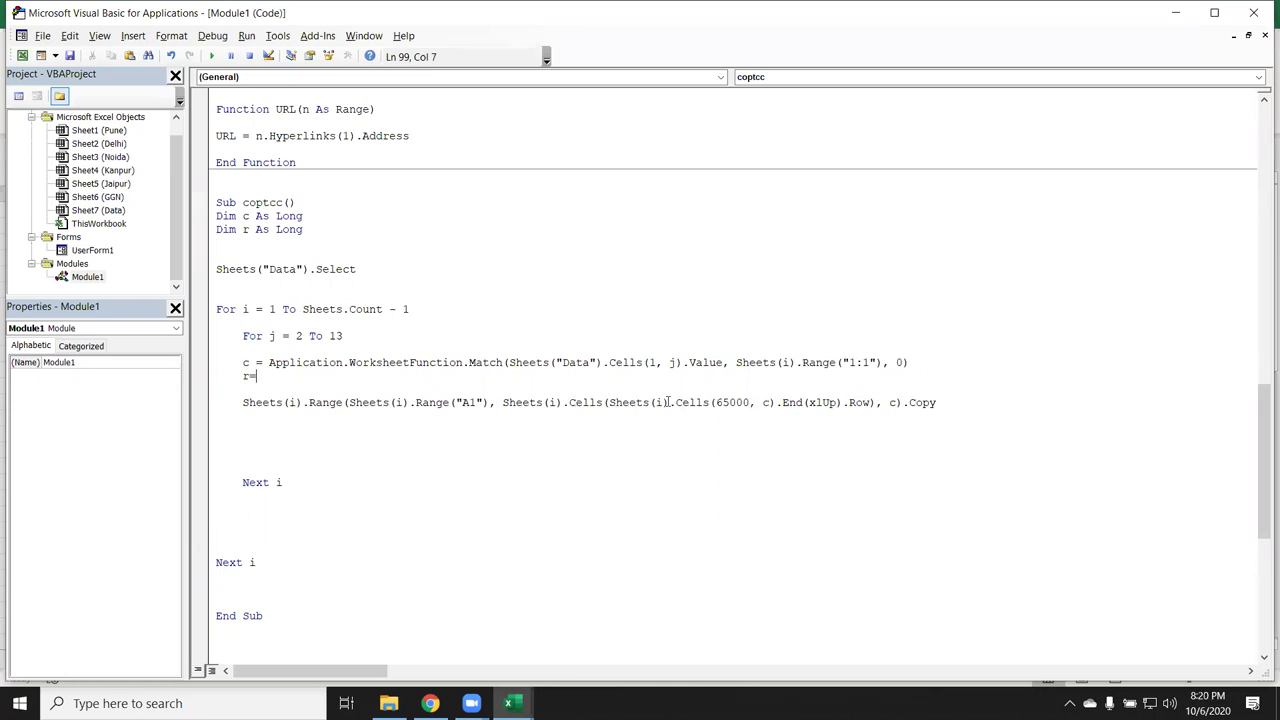
Step: Complete the line as r = Sheets(i).Cells(65000, c).End(xlUp).Row by pasting the copied expression
click(613, 408)
click(618, 411)
drag(608, 402, 873, 402)
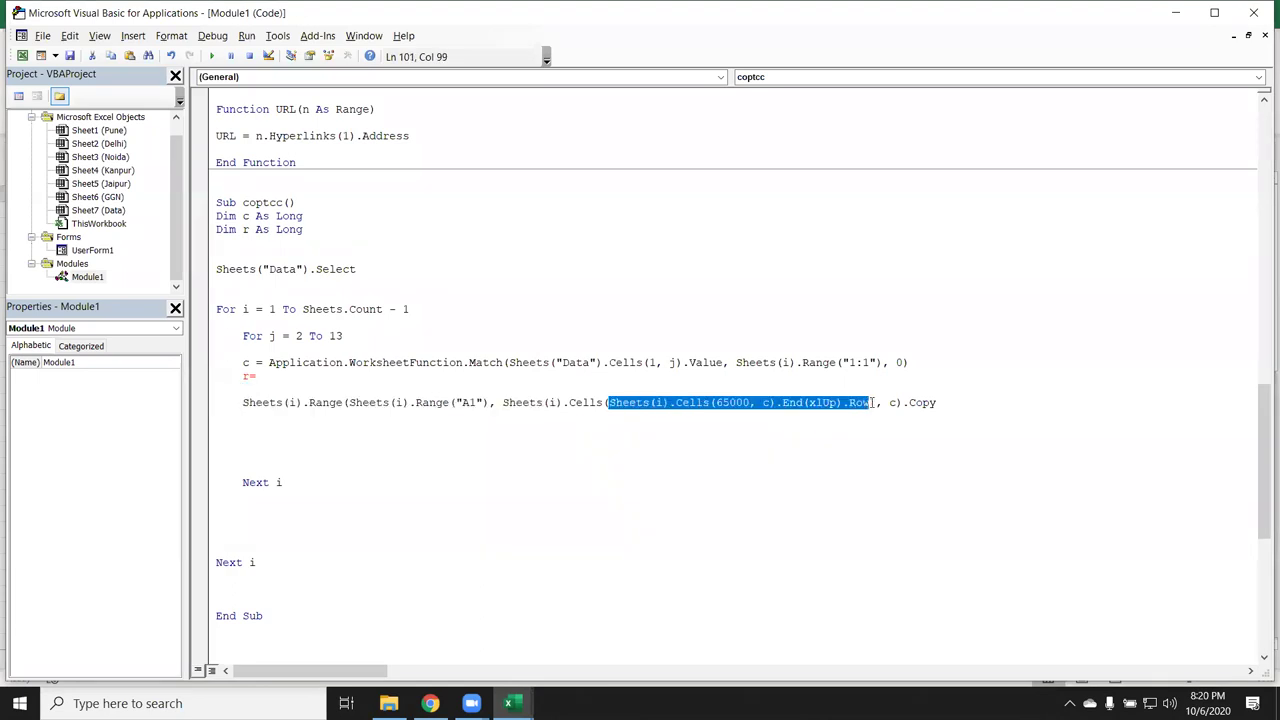
click(308, 379)
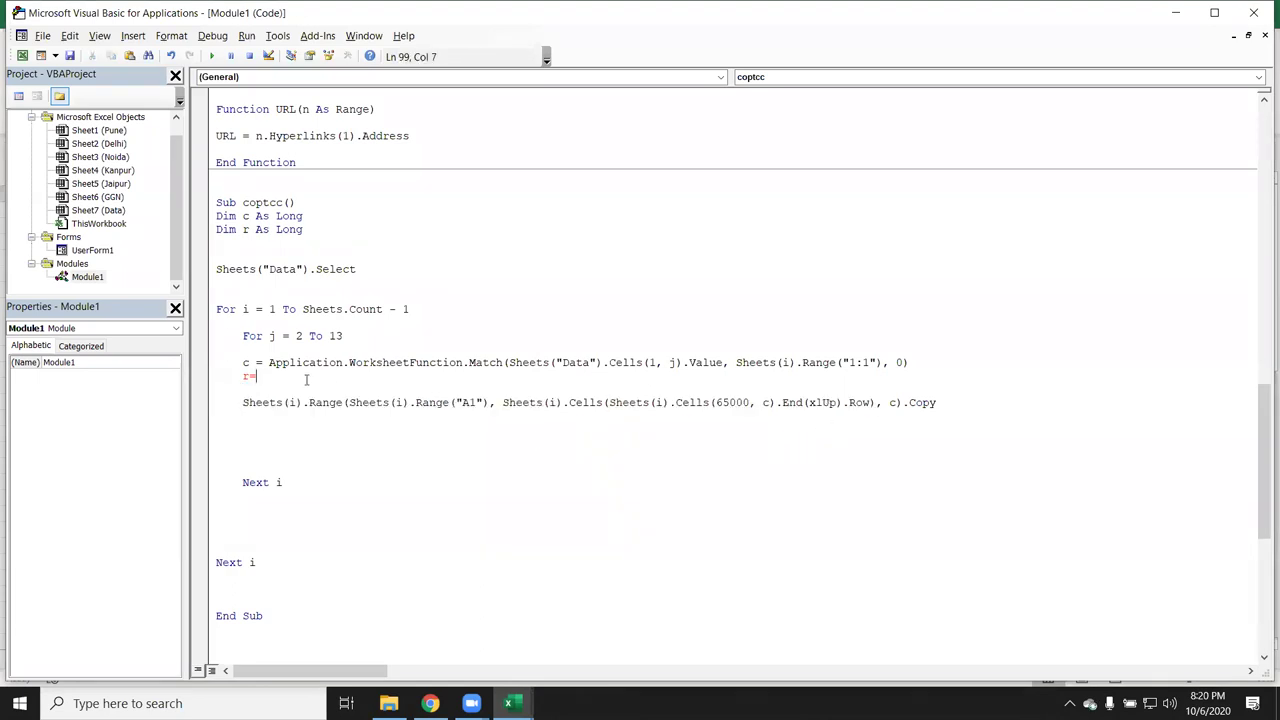
text(Sheets(i).Cells(65000, c).End(xlUp).Row)
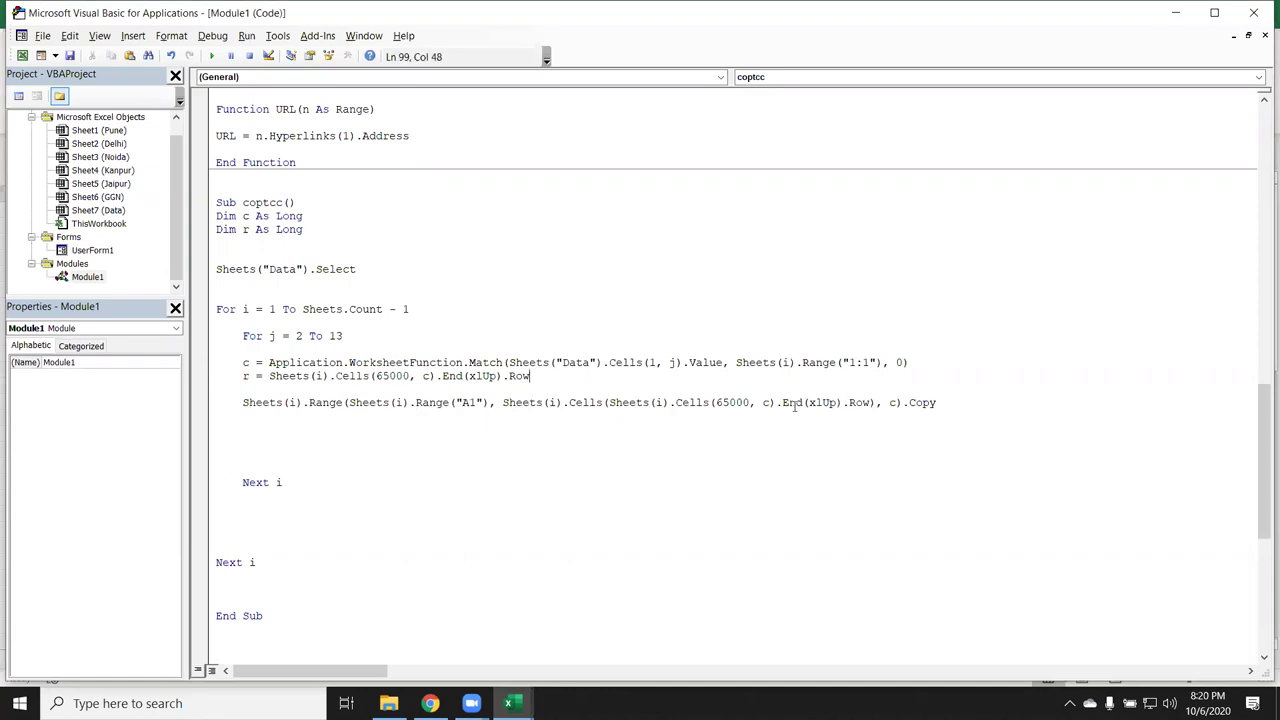
Step: Compare the c variable with the JAN header in cell E1 on the Pune sheet
key(alt+F11)
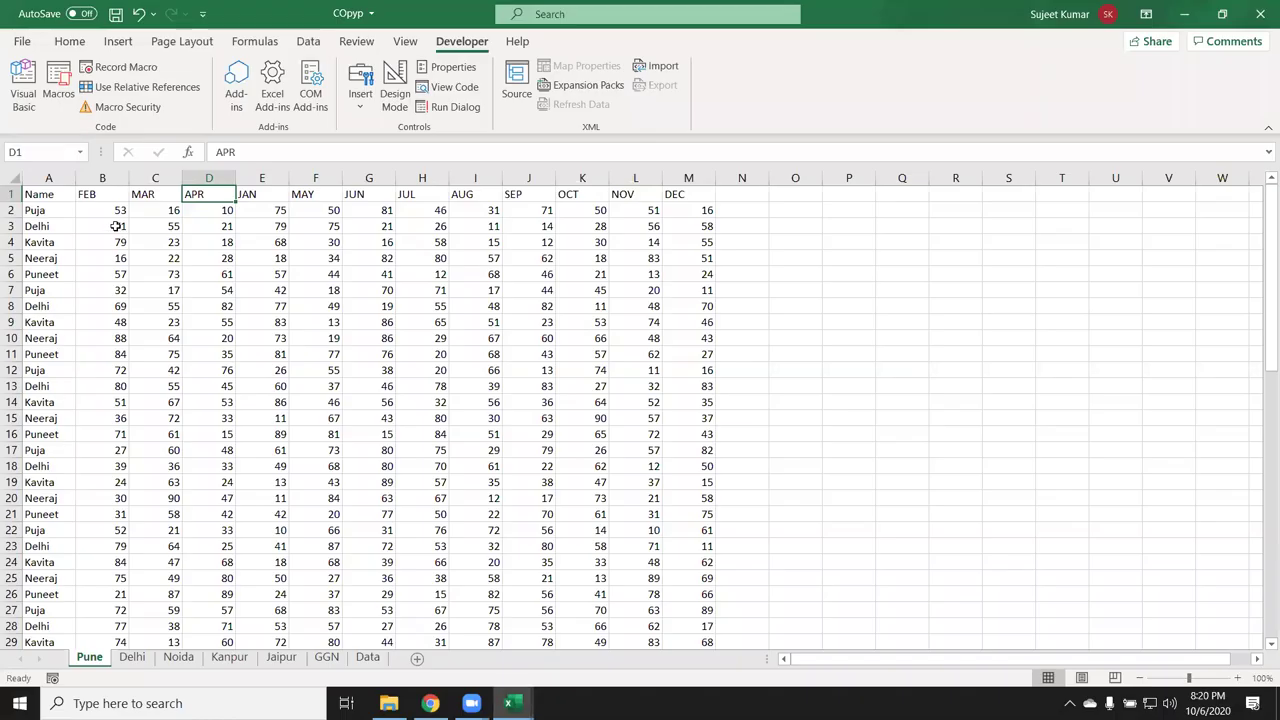
key(alt+F11)
click(247, 363)
double_click(246, 363)
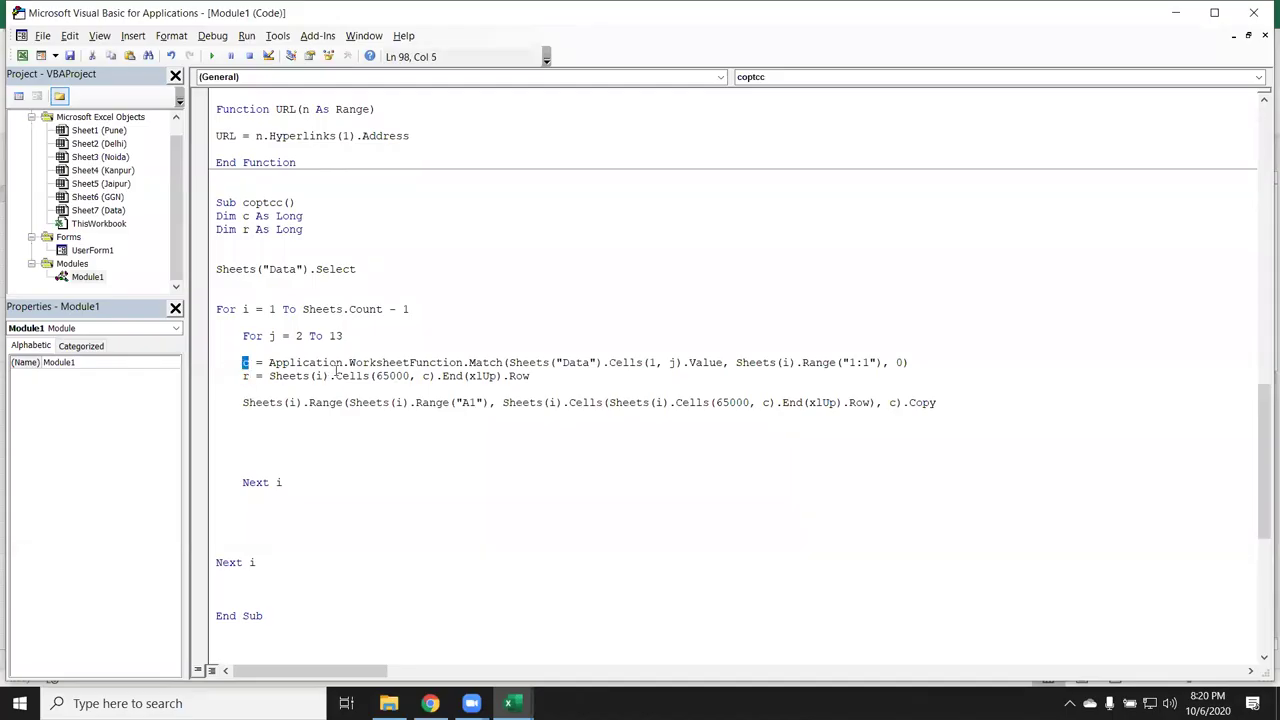
key(alt+F11)
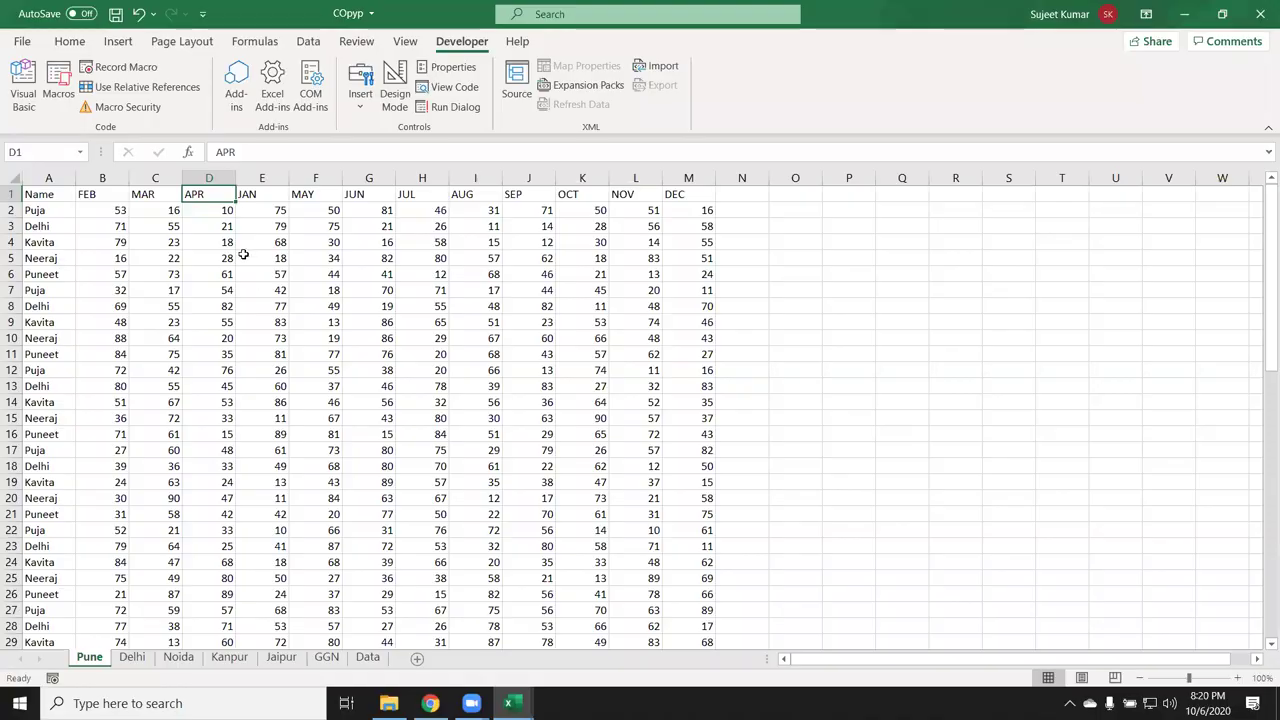
click(262, 195)
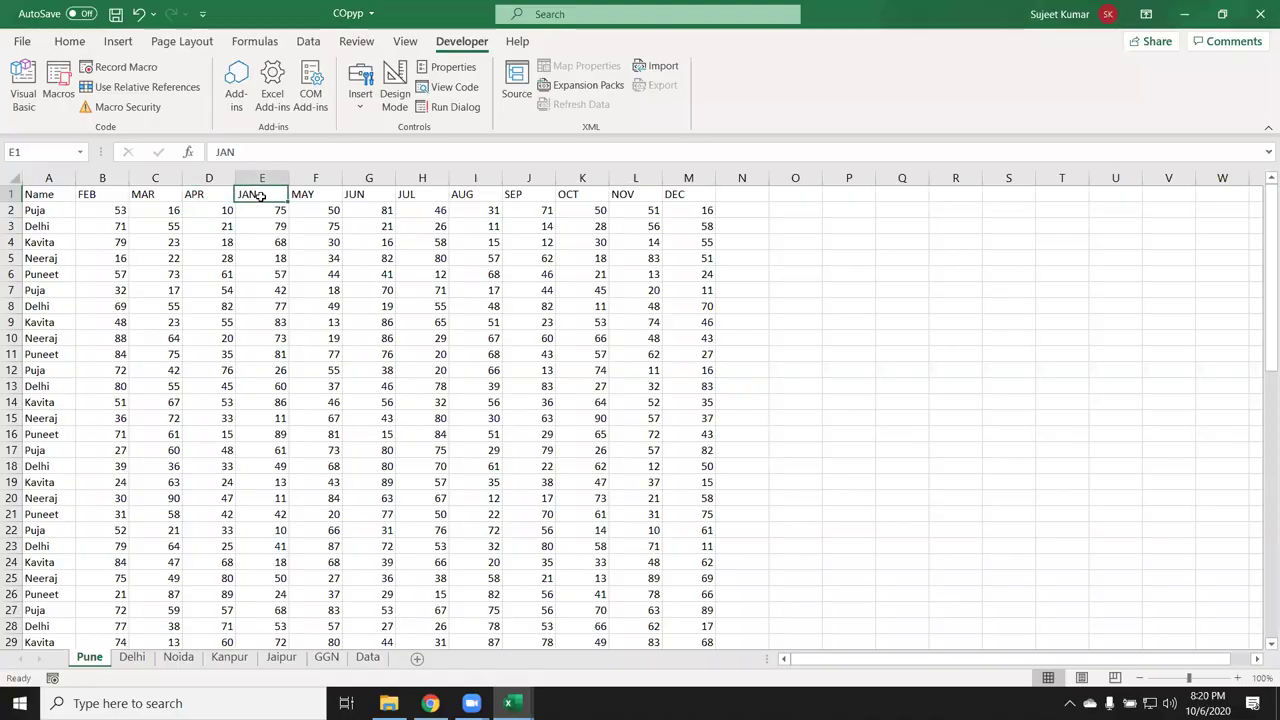
key(alt+F11)
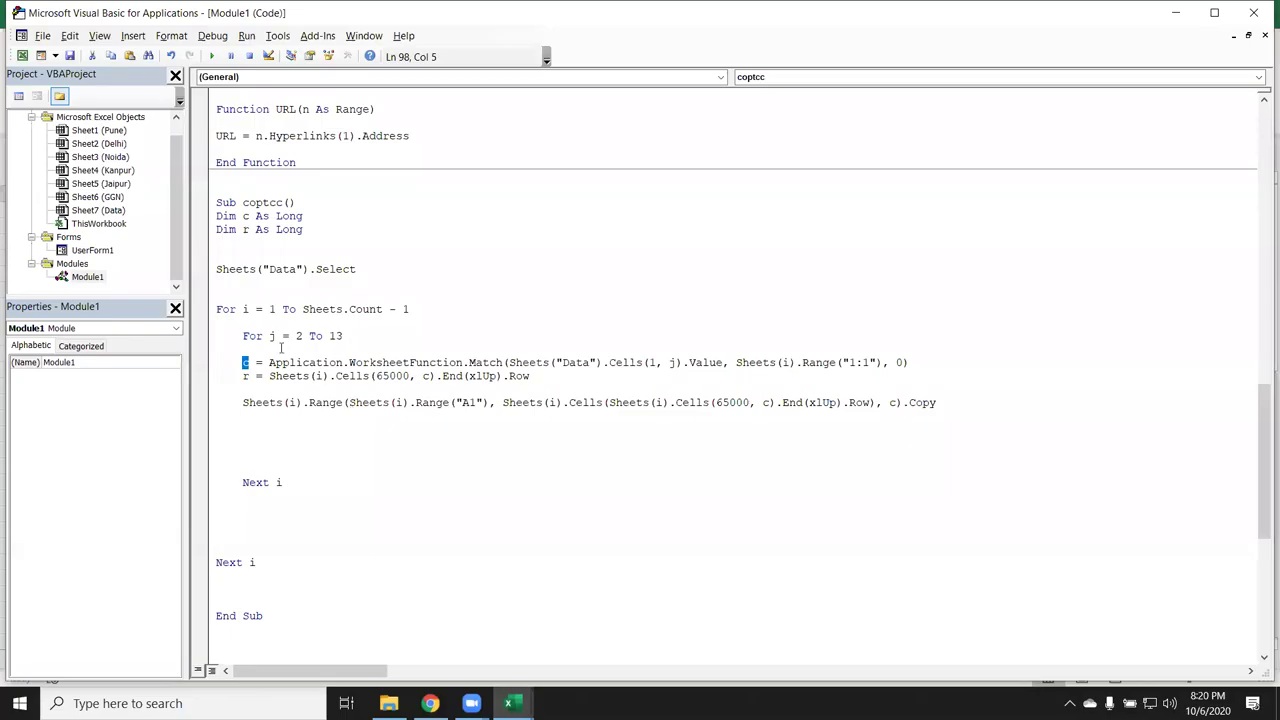
Step: Comment out the old Sheets(i).Range(...).Copy line with a leading apostrophe
click(243, 402)
text(')
key(Down)
key(Down)
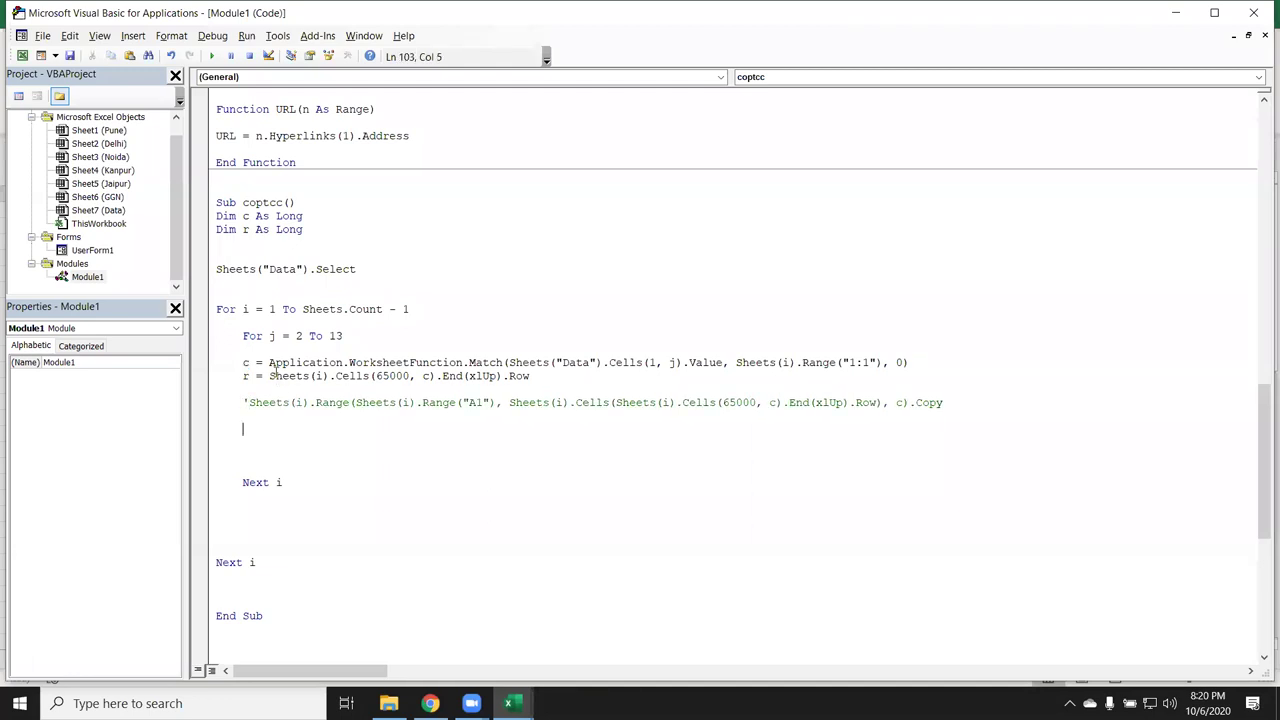
Step: Check the 65000 row-finding expression against the last filled JAN cell, E70, on Pune
click(317, 376)
click(377, 376)
double_click(390, 376)
double_click(425, 377)
key(alt+F11)
click(229, 401)
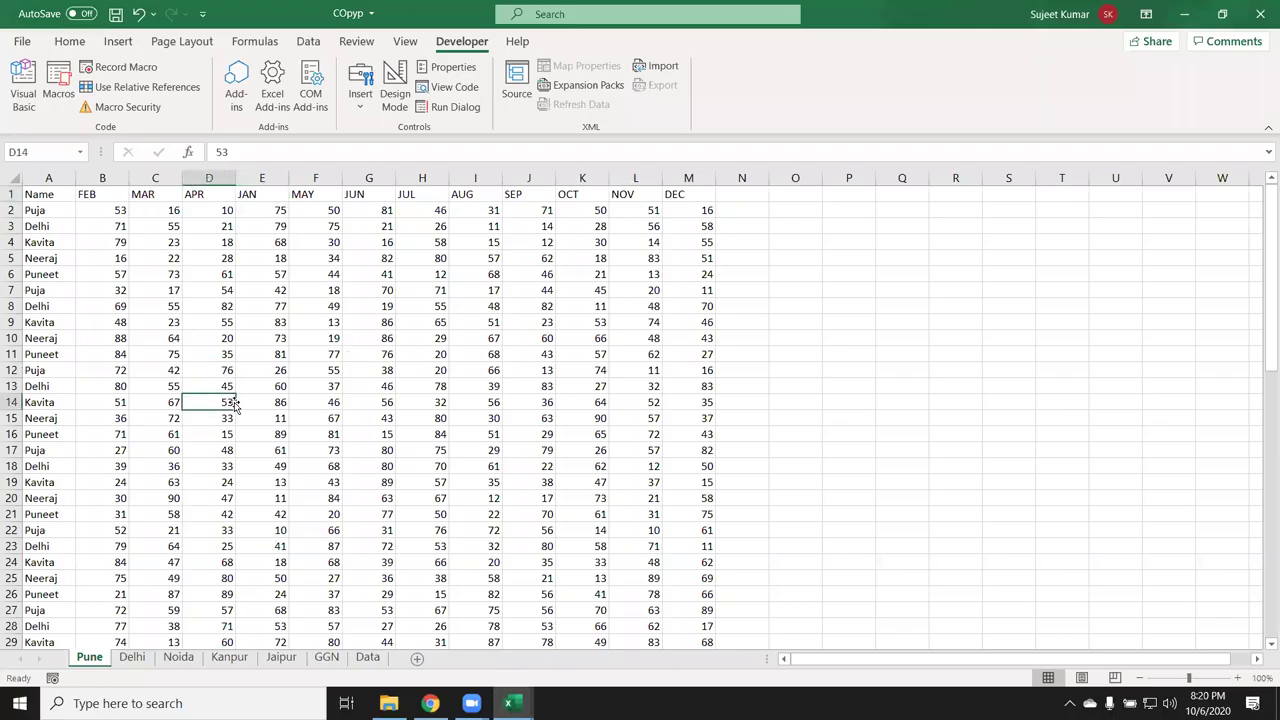
key(Right)
key(ctrl+Down)
key(Down)
key(Up)
key(alt+F11)
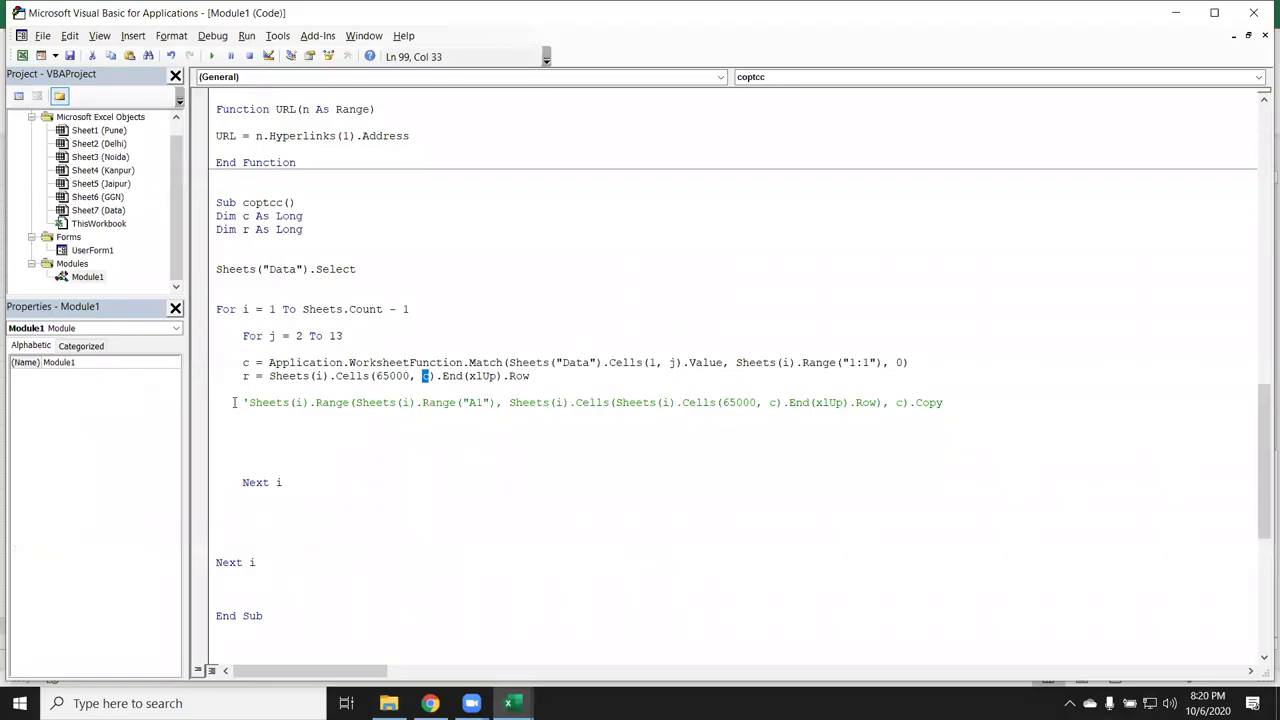
Step: Match the r variable to the JAN column, then select the old range text after Sheets(i)
double_click(242, 376)
drag(586, 378, 241, 390)
click(243, 455)
key(alt+F11)
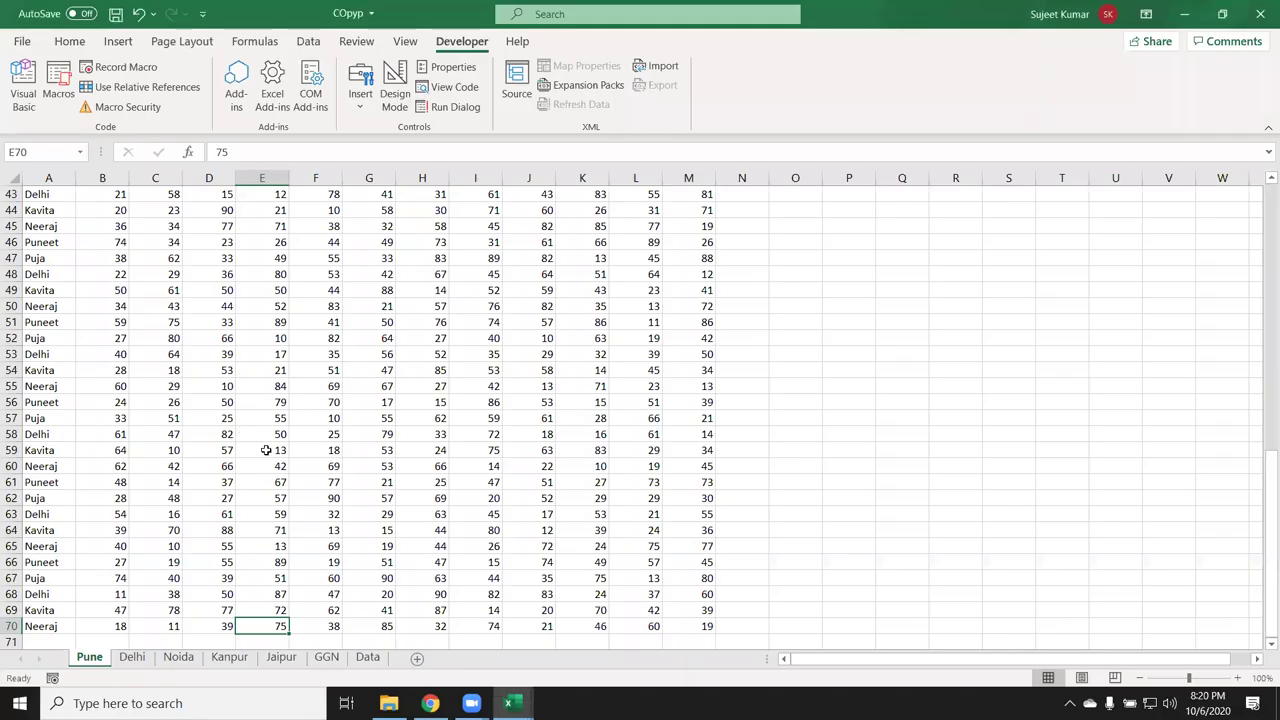
key(ctrl+shift+Up)
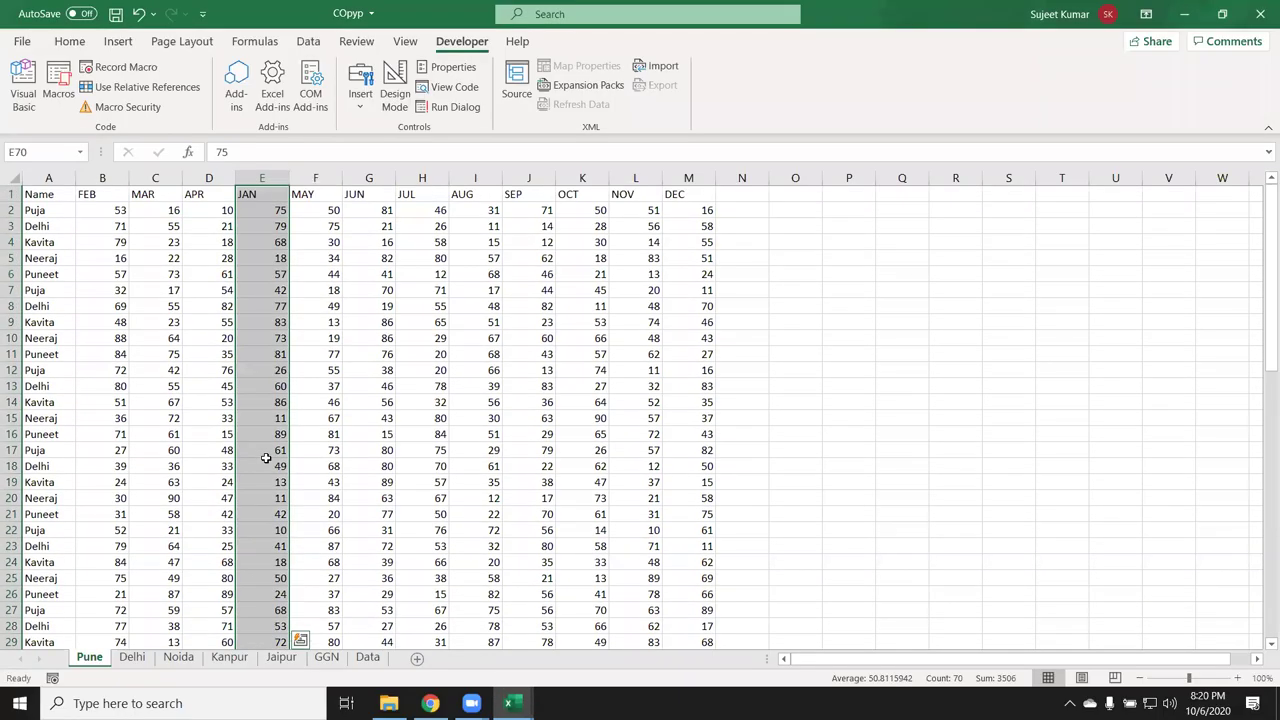
key(alt+F11)
drag(943, 402, 316, 403)
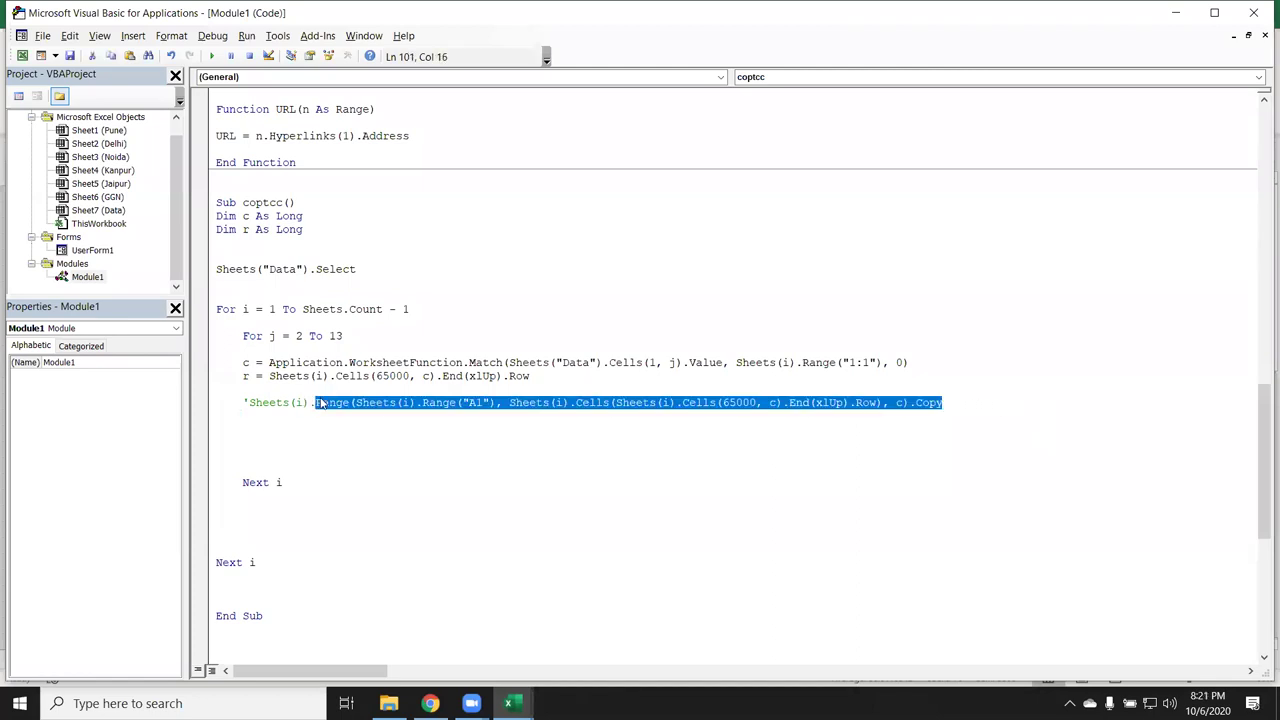
Step: Replace the old range arguments with .Range(Cells(2,c), starting the copy at row 2
key(Delete)
key(BackSpace)
text(.)
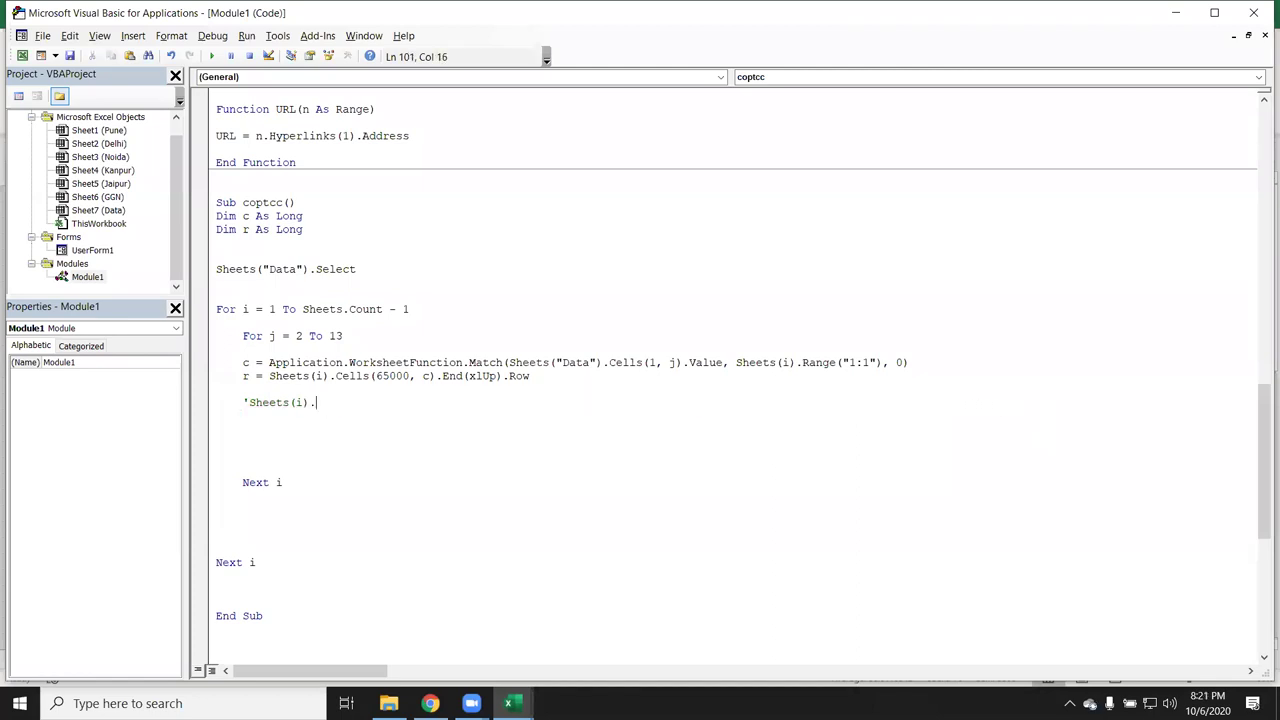
text(r)
text(nge()
text(range()
text(")
key(BackSpace)
key(BackSpace)
key(BackSpace)
key(BackSpace)
key(BackSpace)
key(BackSpace)
key(BackSpace)
text(cells(2,c)
Step: Confirm E2 holds the first JAN value, finish with Cells(r,c)).Copy, and uncomment the line
key(alt+F11)
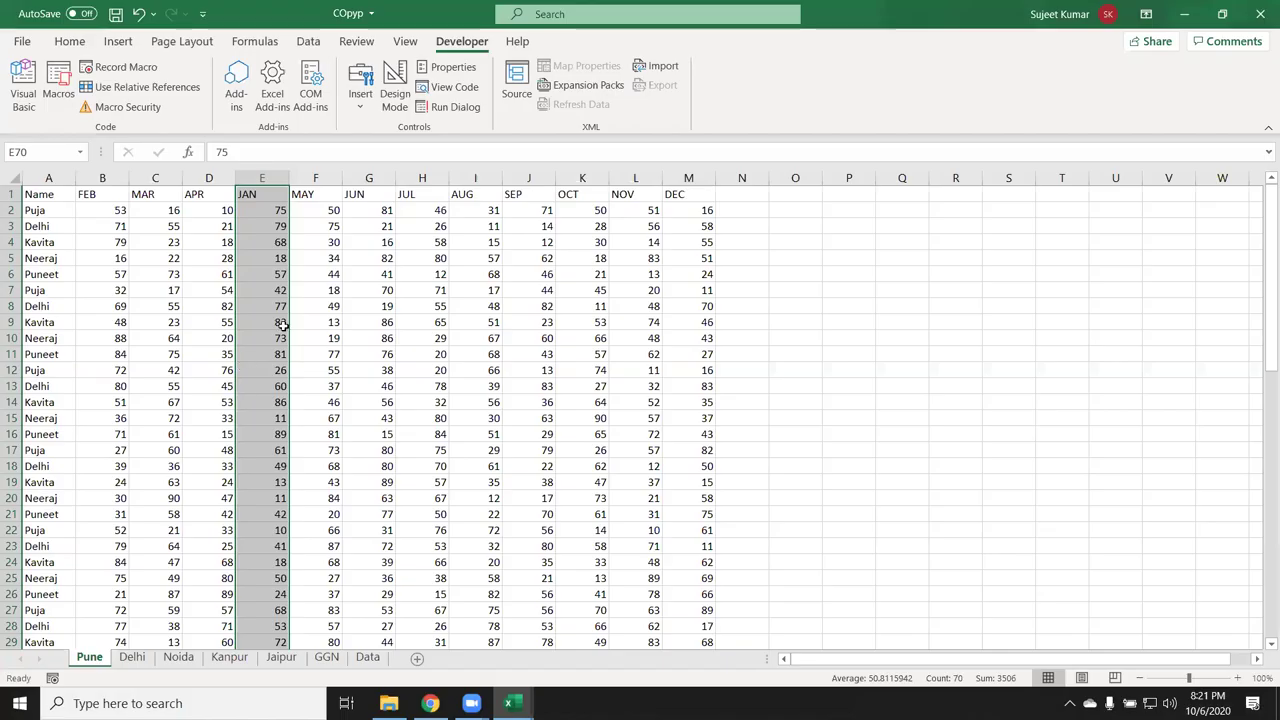
click(259, 208)
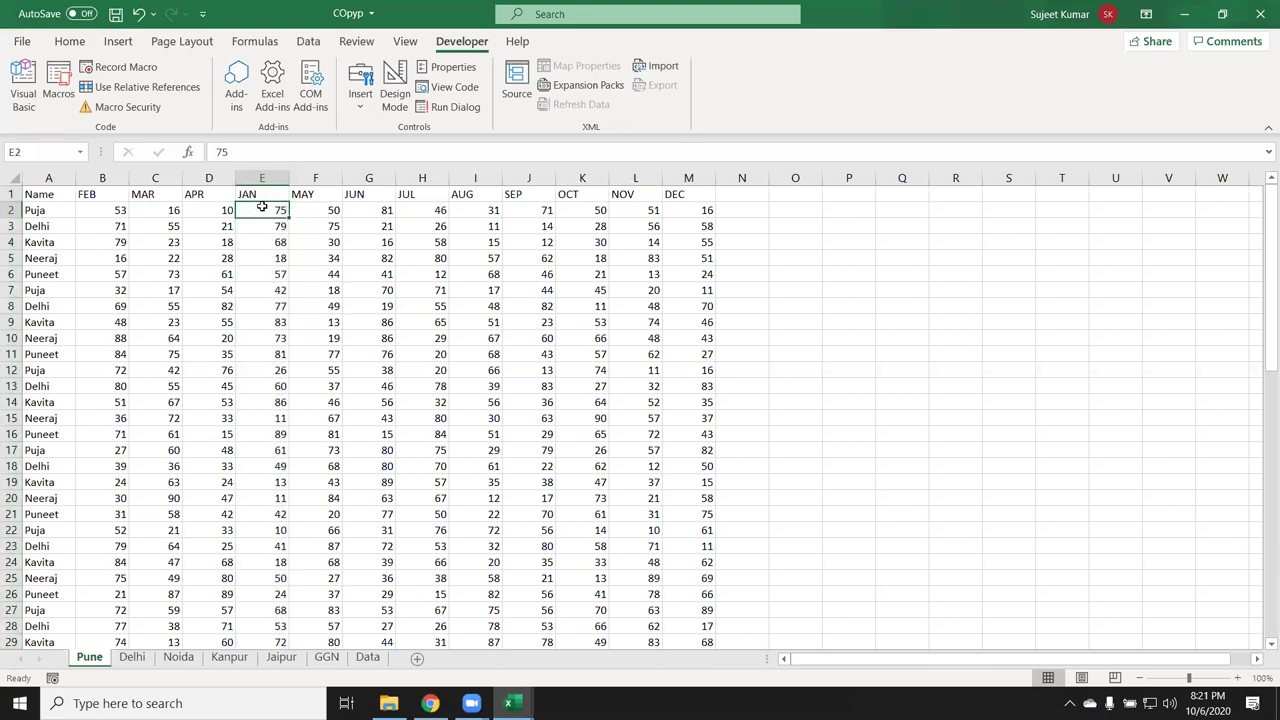
key(alt+F11)
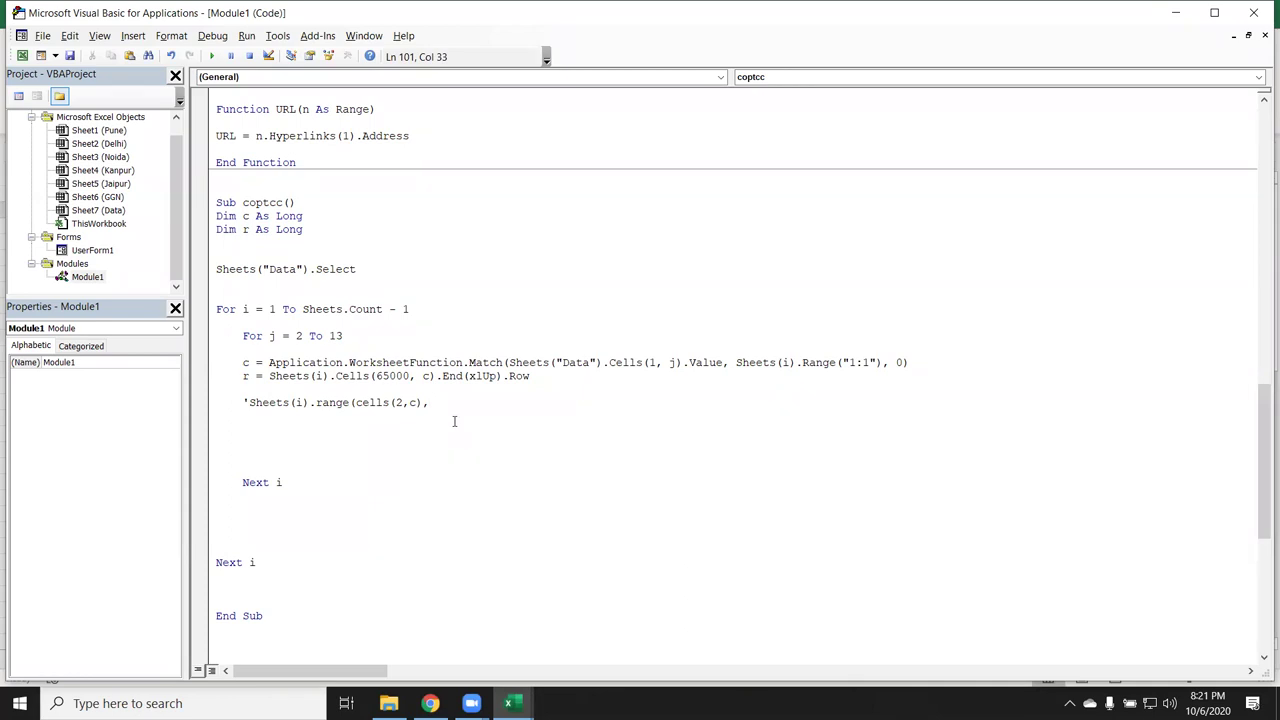
text(cells(r,c)).copy)
click(248, 401)
key(BackSpace)
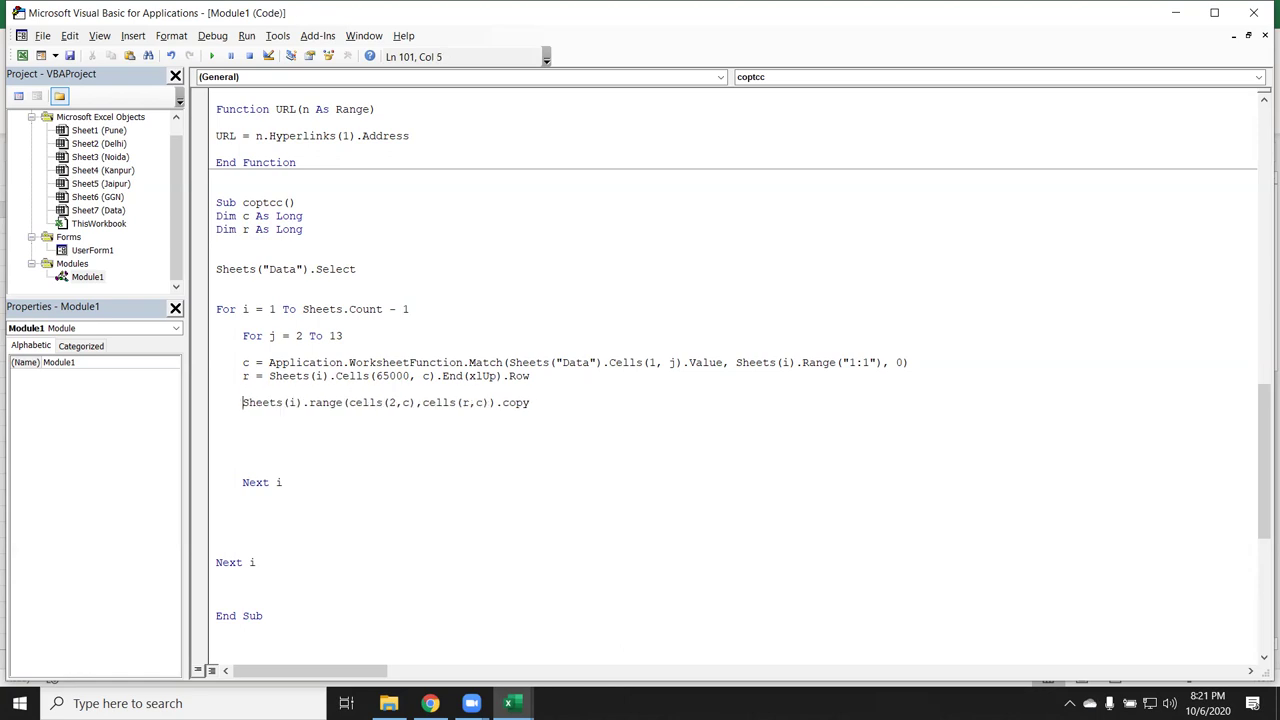
click(311, 424)
Step: Check the Cells(2, c) and Cells(r, c) arguments against the Pune JAN values E2 to E70
double_click(390, 402)
click(409, 402)
double_click(410, 402)
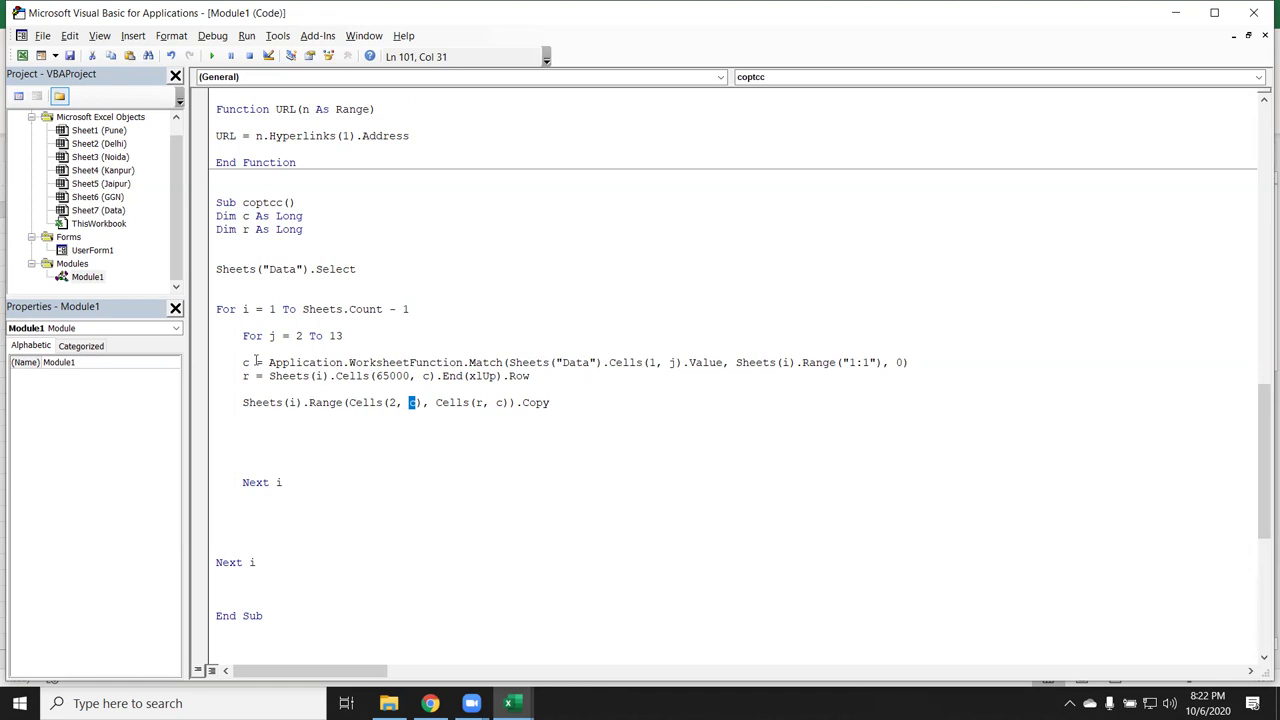
drag(256, 362, 278, 376)
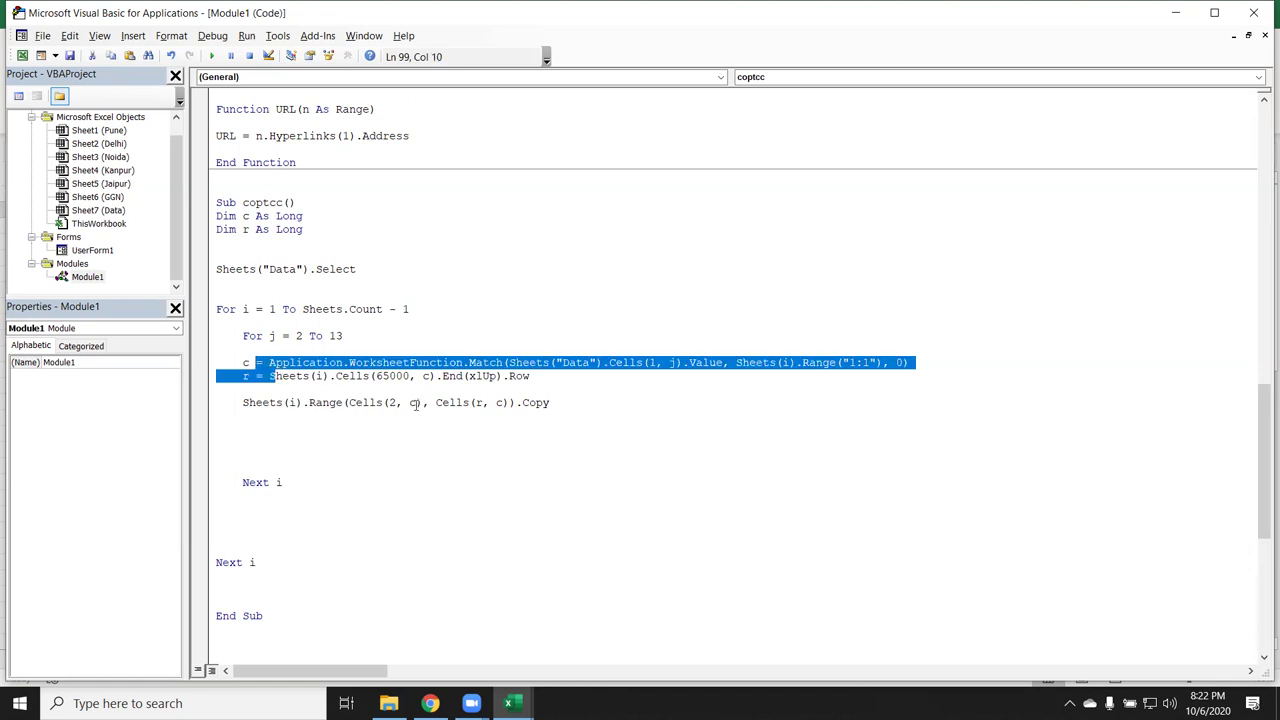
key(alt+F11)
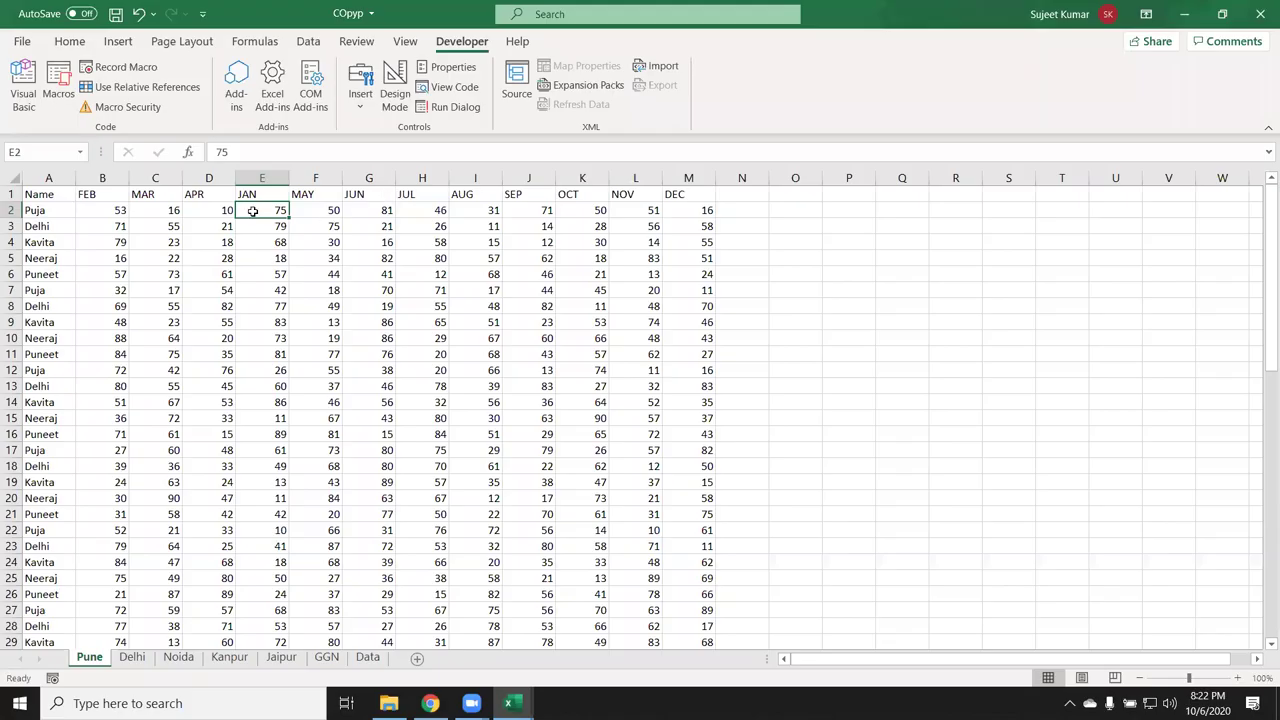
key(alt+F11)
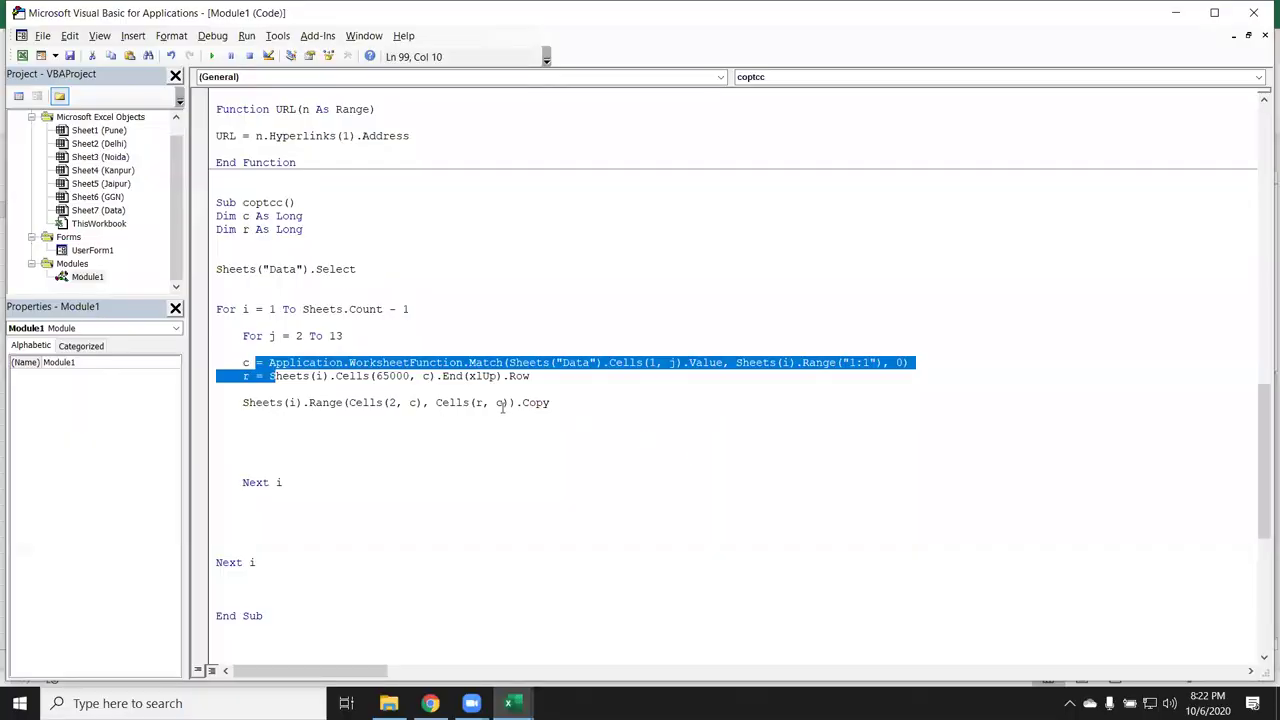
double_click(478, 402)
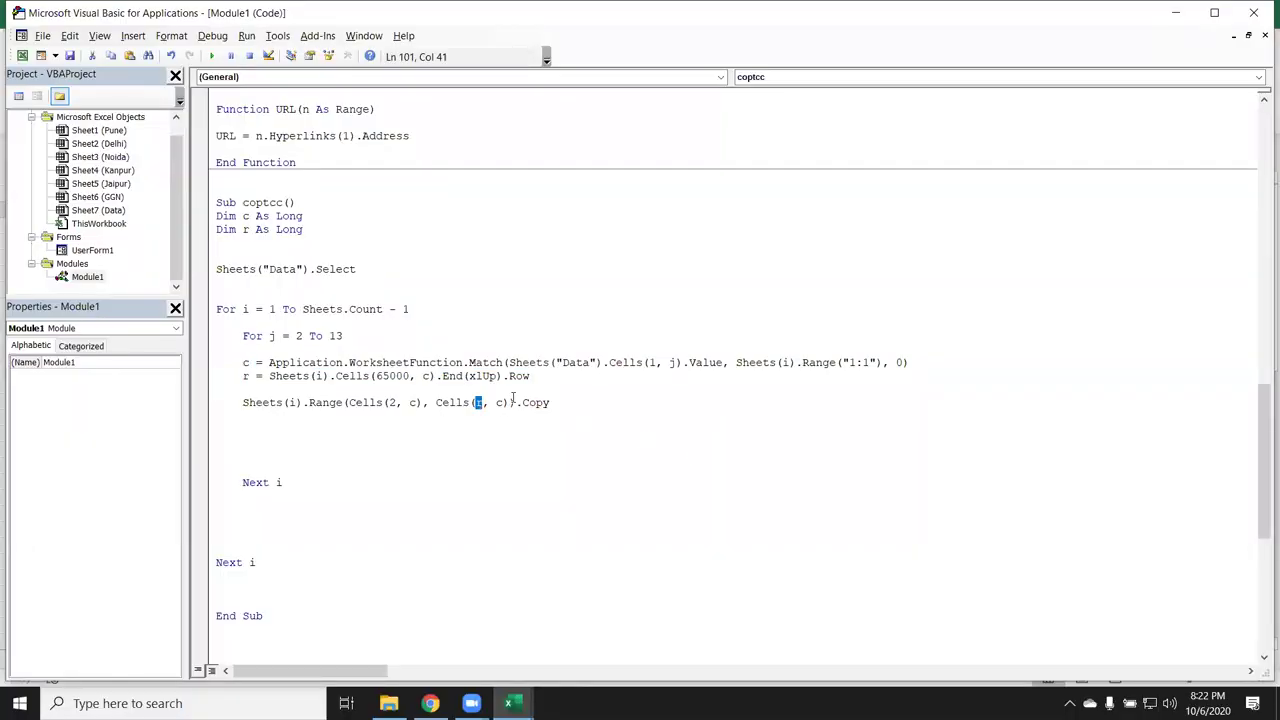
click(503, 402)
key(alt+F11)
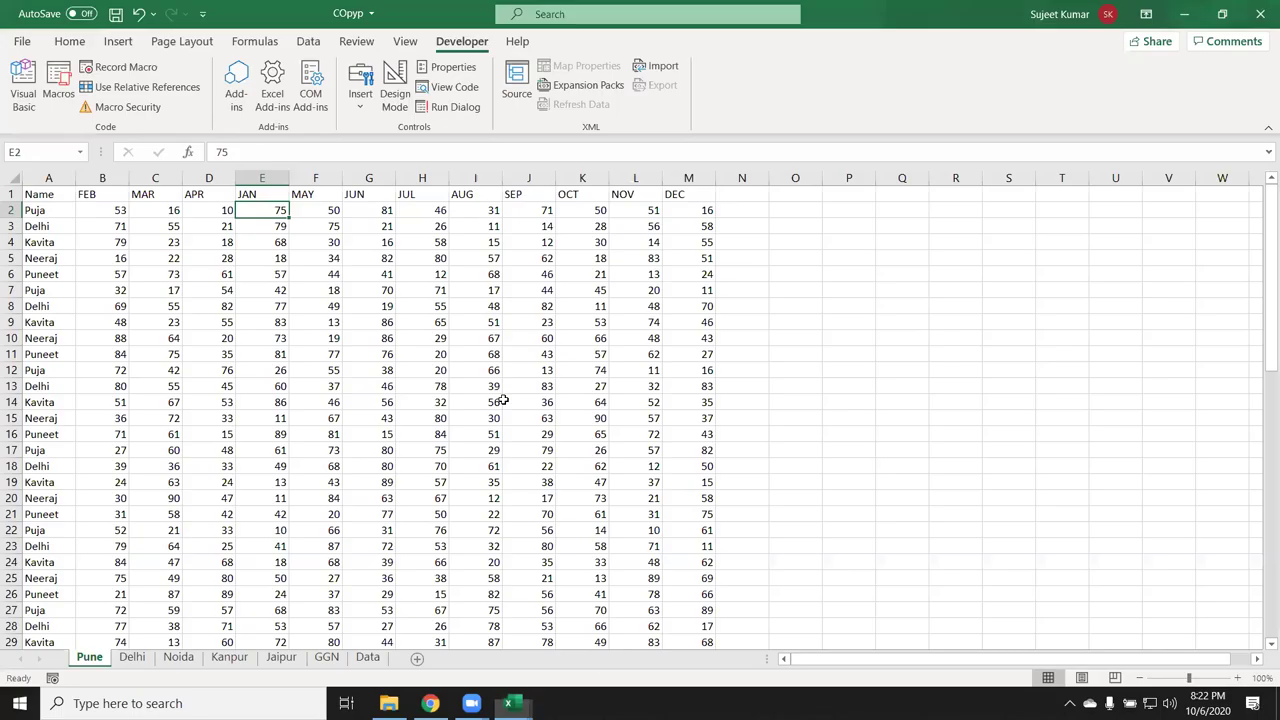
drag(1264, 300, 1263, 630)
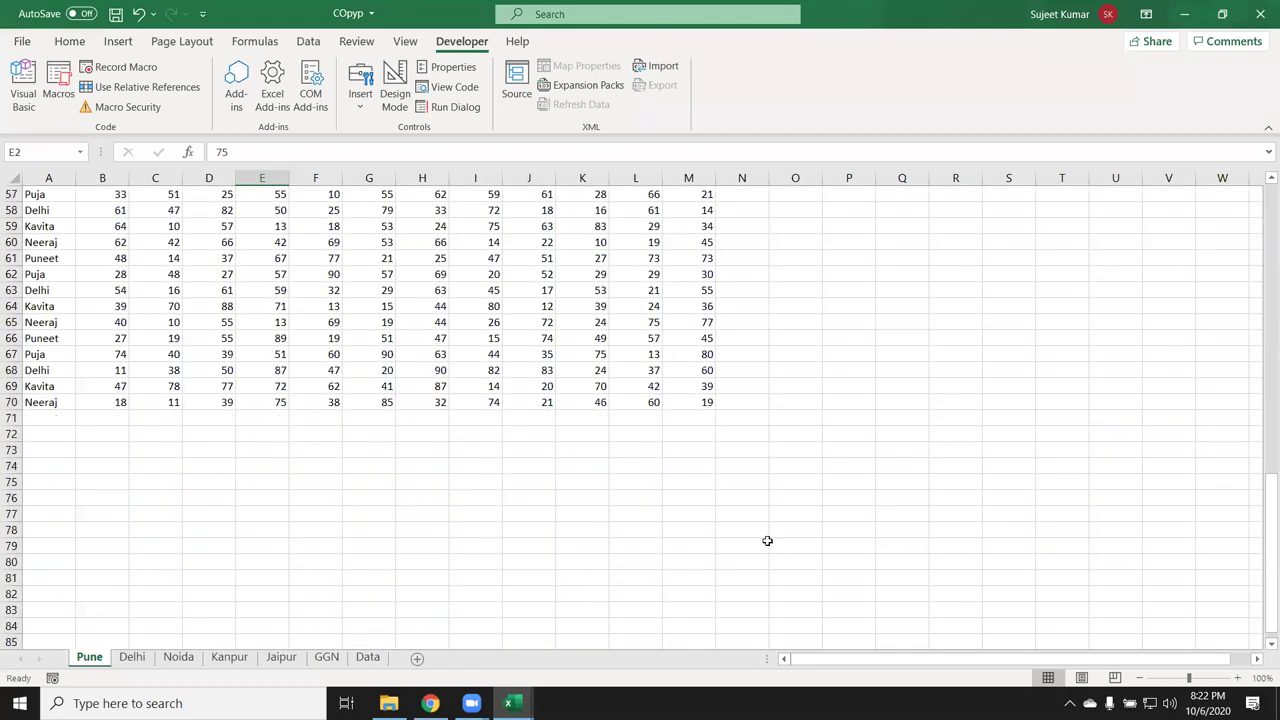
shift+click(284, 402)
drag(1263, 556, 1262, 168)
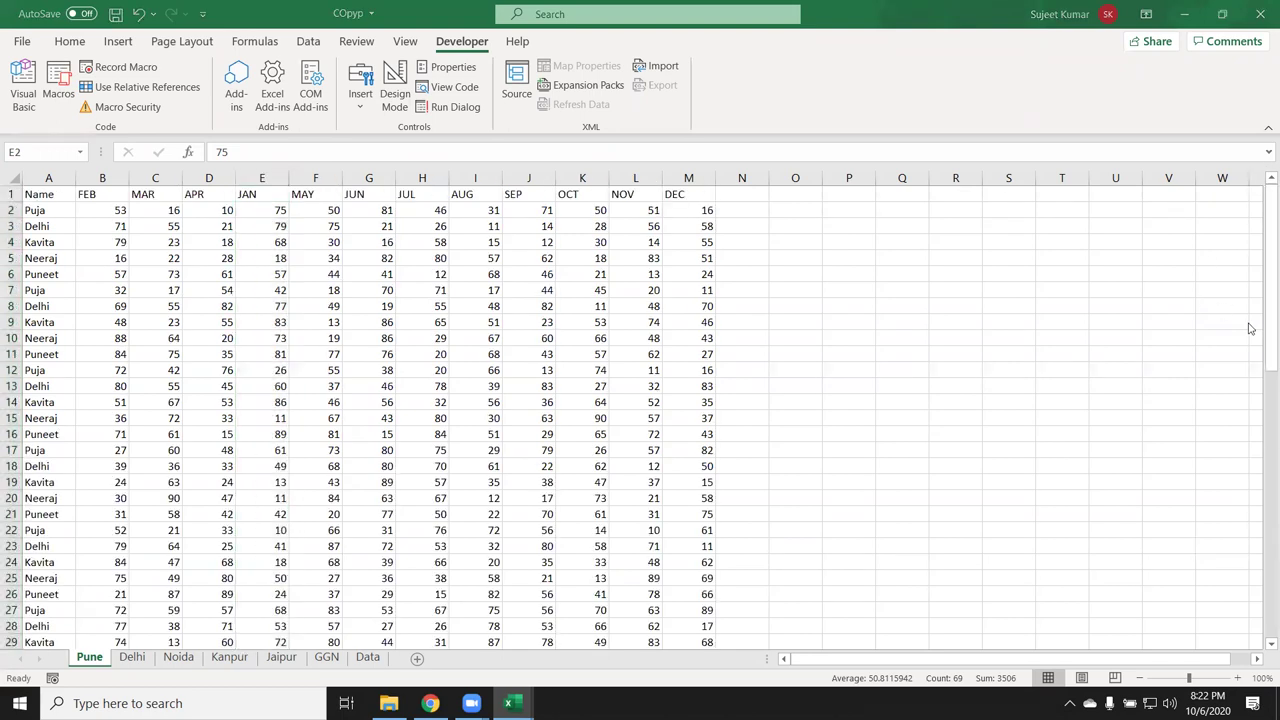
key(alt+F11)
Step: Prefix both Cells references with the copied Sheets(i). qualifier
double_click(365, 403)
double_click(460, 403)
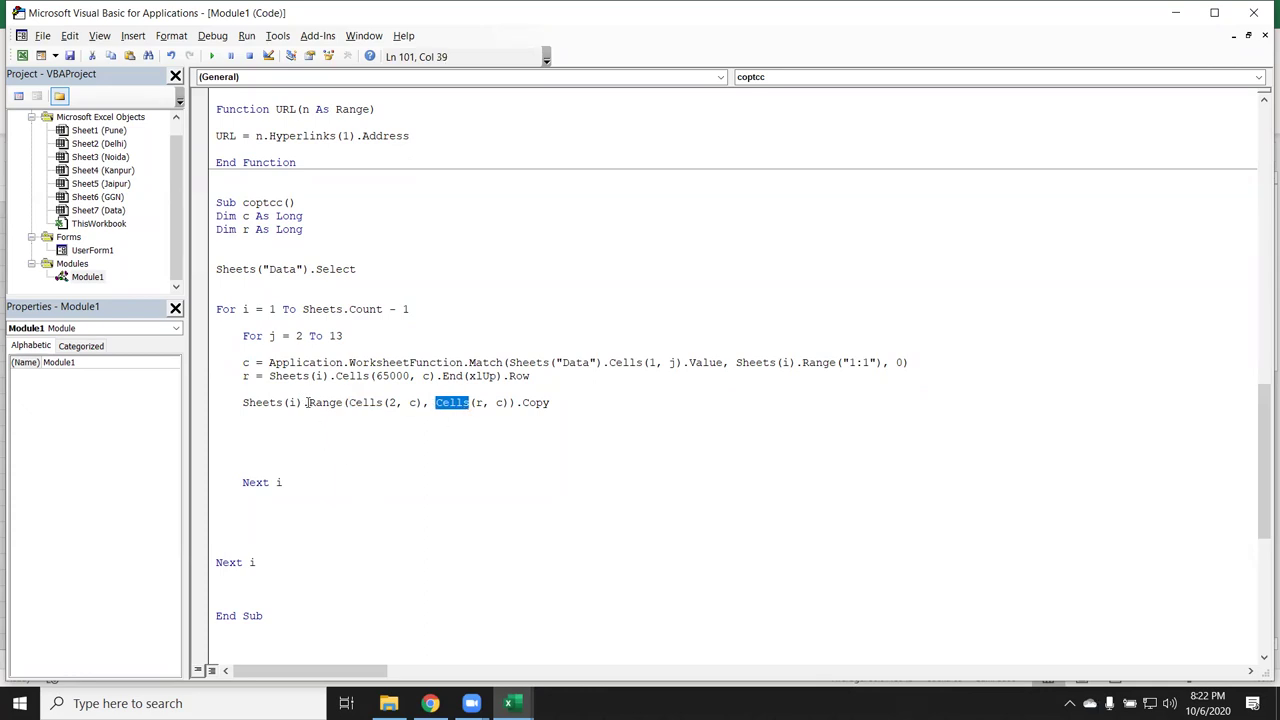
drag(308, 403, 243, 403)
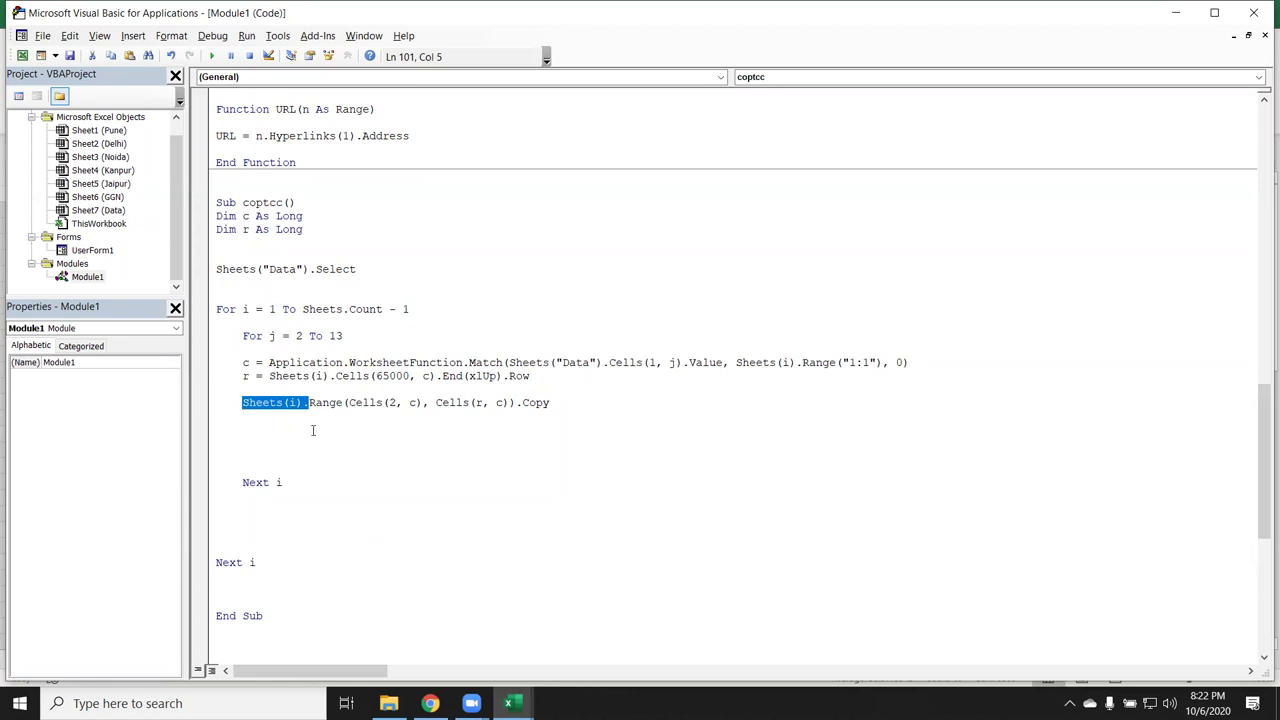
key(ctrl+c)
click(348, 403)
key(ctrl+v)
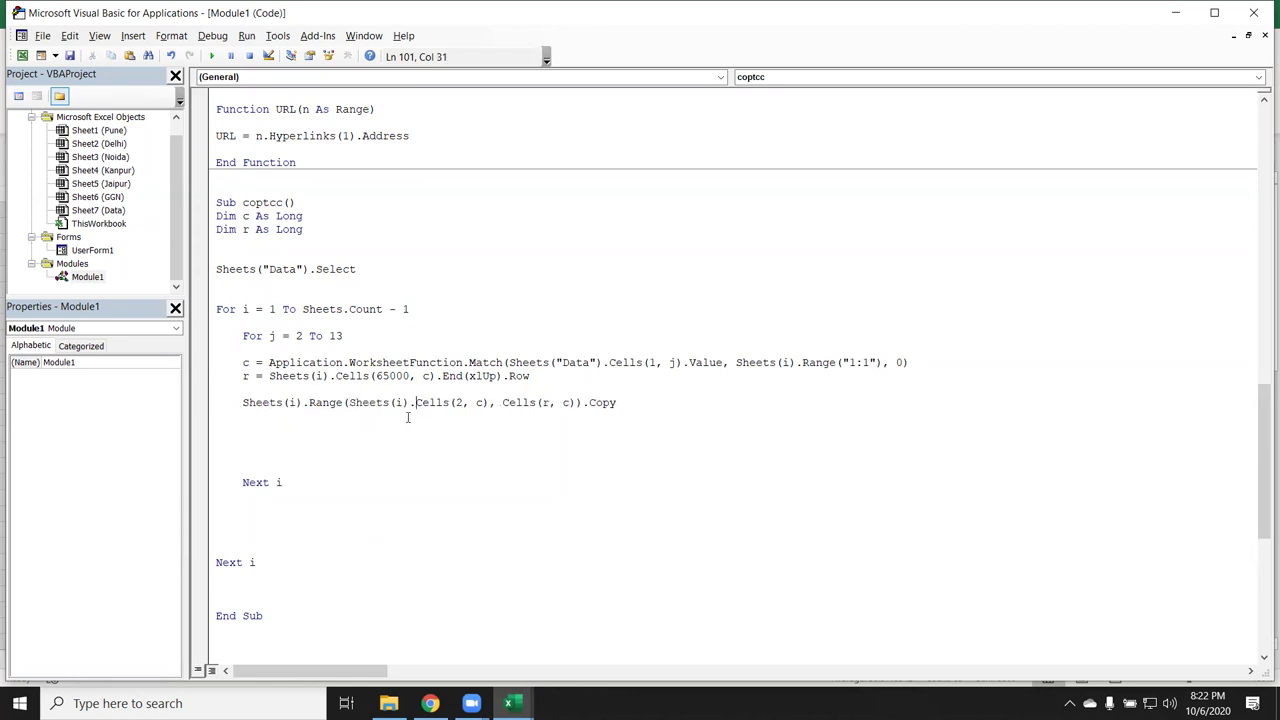
click(502, 402)
key(ctrl+v)
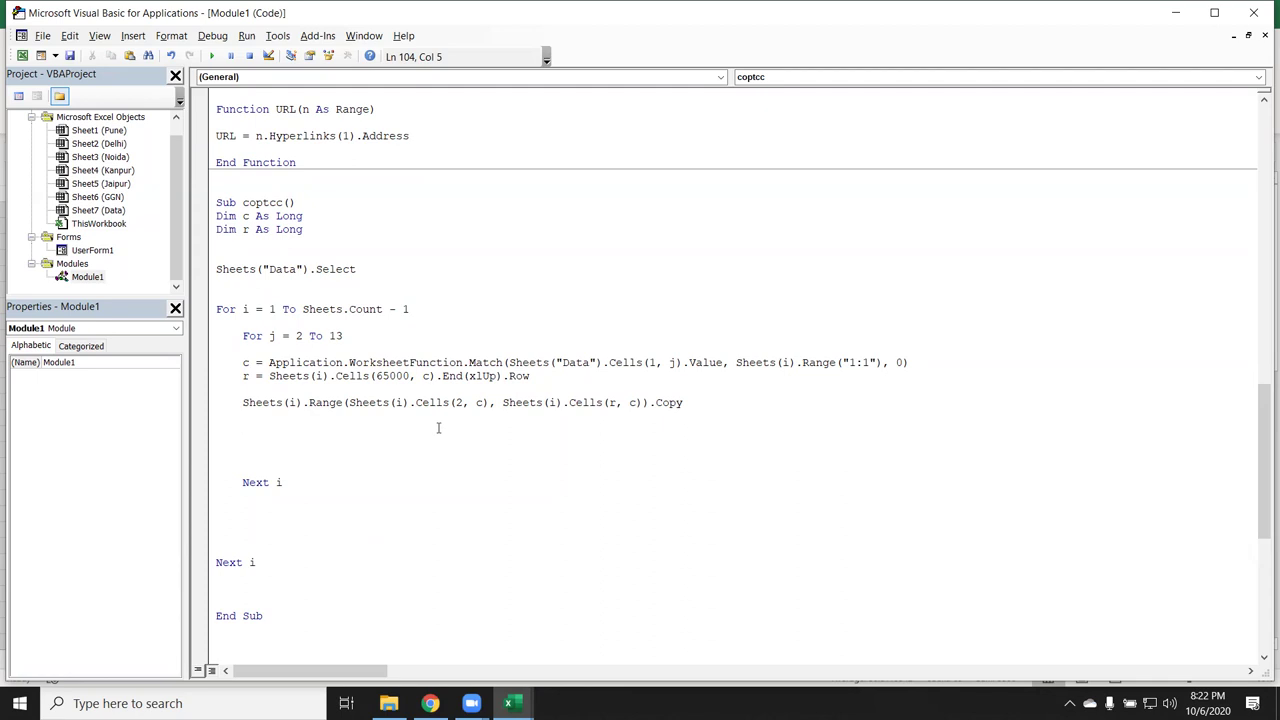
Step: Below the Copy line, start a new line reading Cells(65000, j).End(xlUp).Offset(1, 0)
click(268, 420)
key(Return)
text(sheets)
key(BackSpace)
key(BackSpace)
key(BackSpace)
key(BackSpace)
key(BackSpace)
key(BackSpace)
text(range)
key(BackSpace)
key(BackSpace)
key(BackSpace)
key(BackSpace)
key(BackSpace)
text(cels)
key(BackSpace)
text(ls()
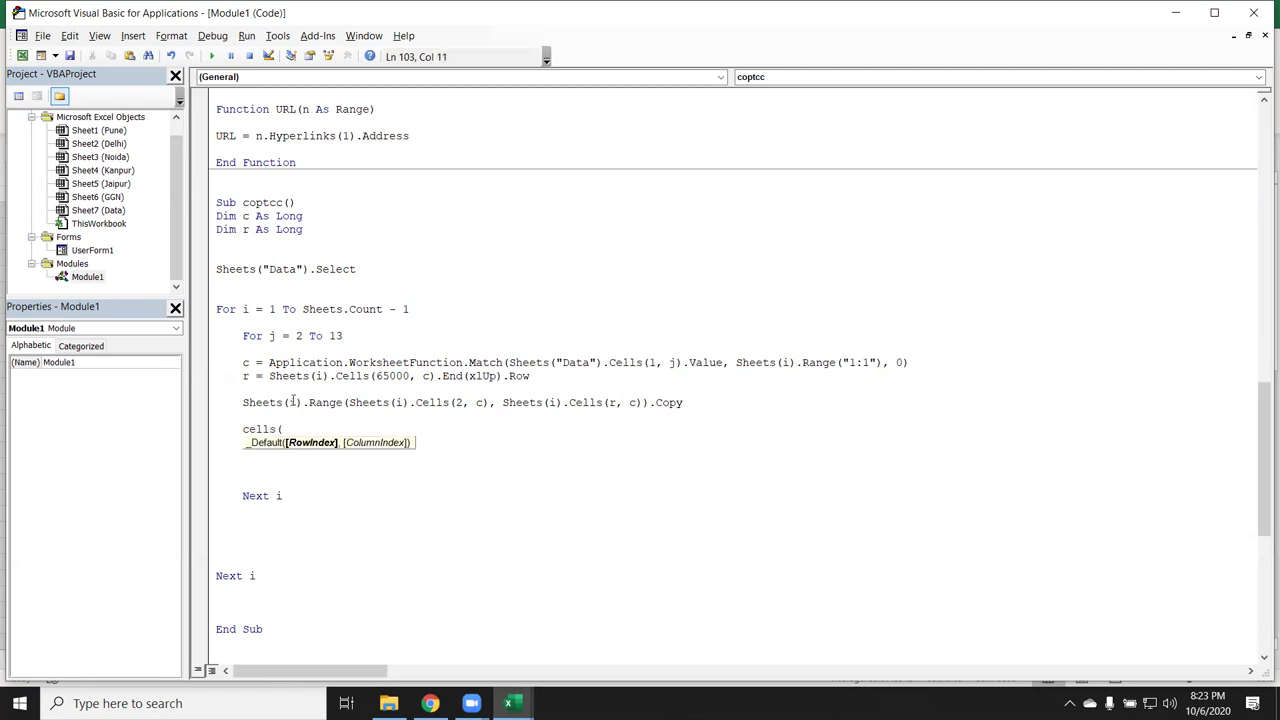
text(65000,j)
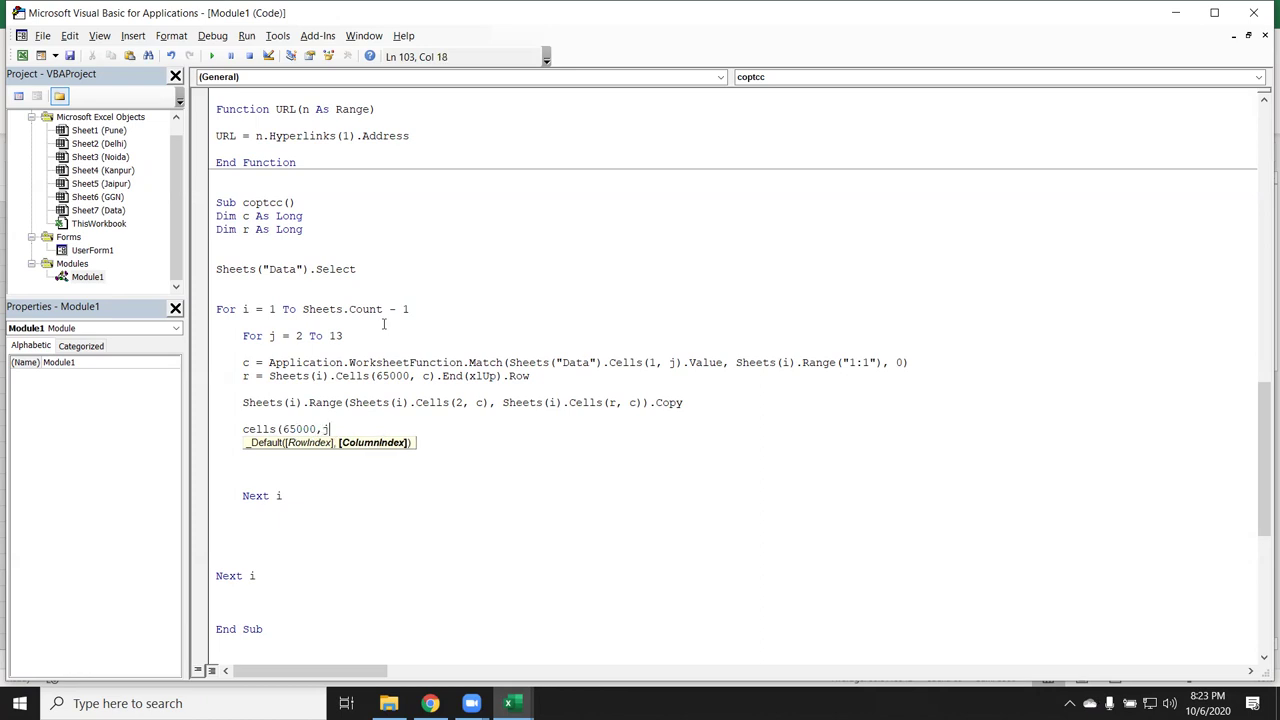
text().end)
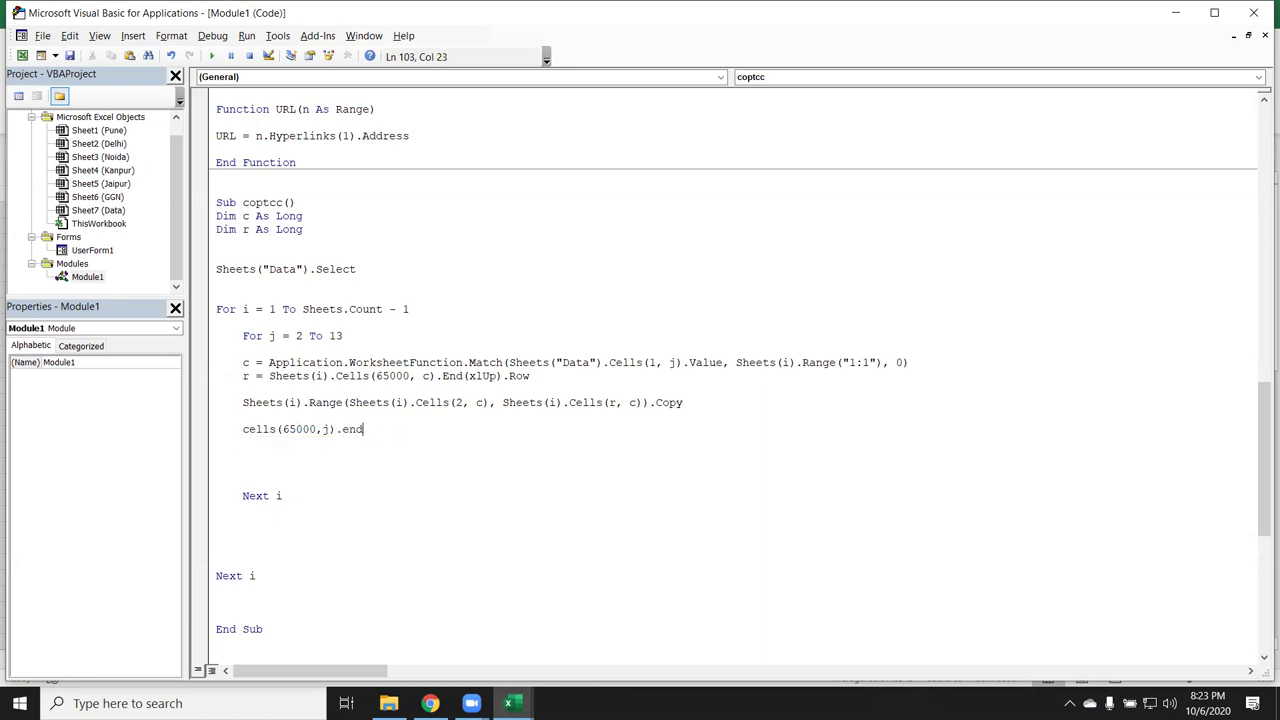
text((xlup))
text(.offset)
text((1,0)
Step: On the Data sheet, confirm Ctrl+Up from far down column B reaches the JAN header
key(alt+F11)
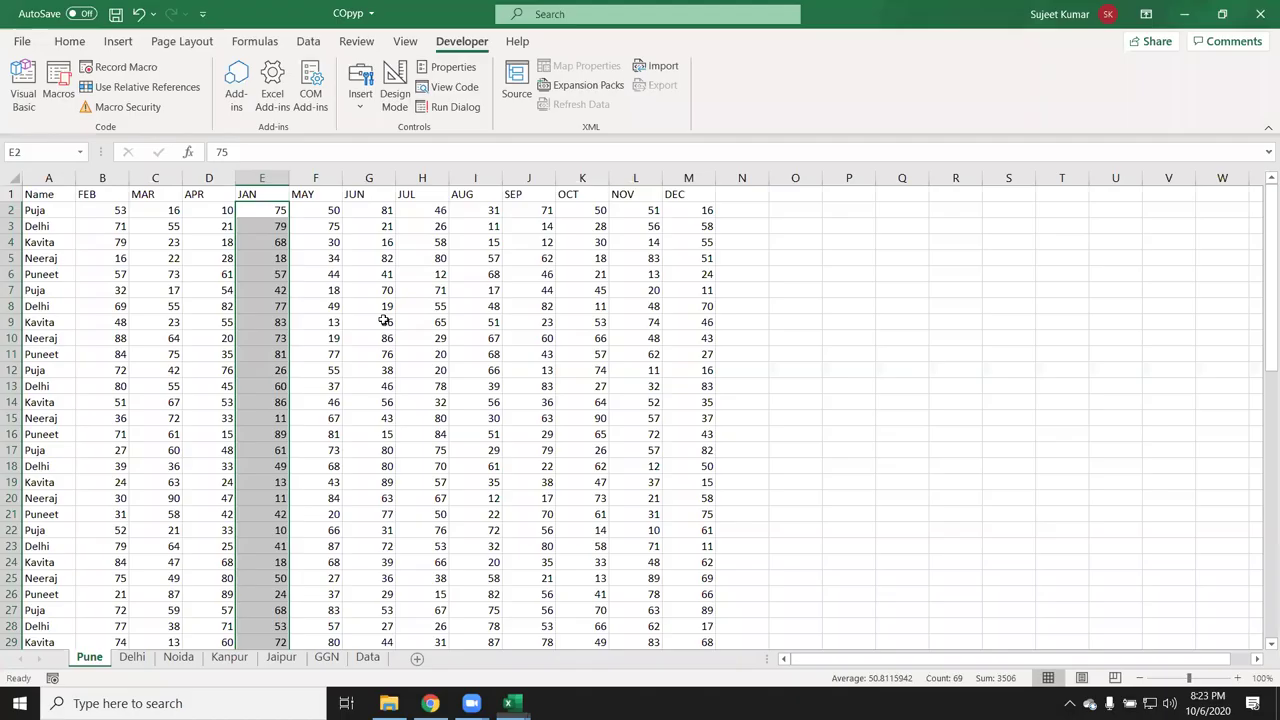
key(ctrl+c)
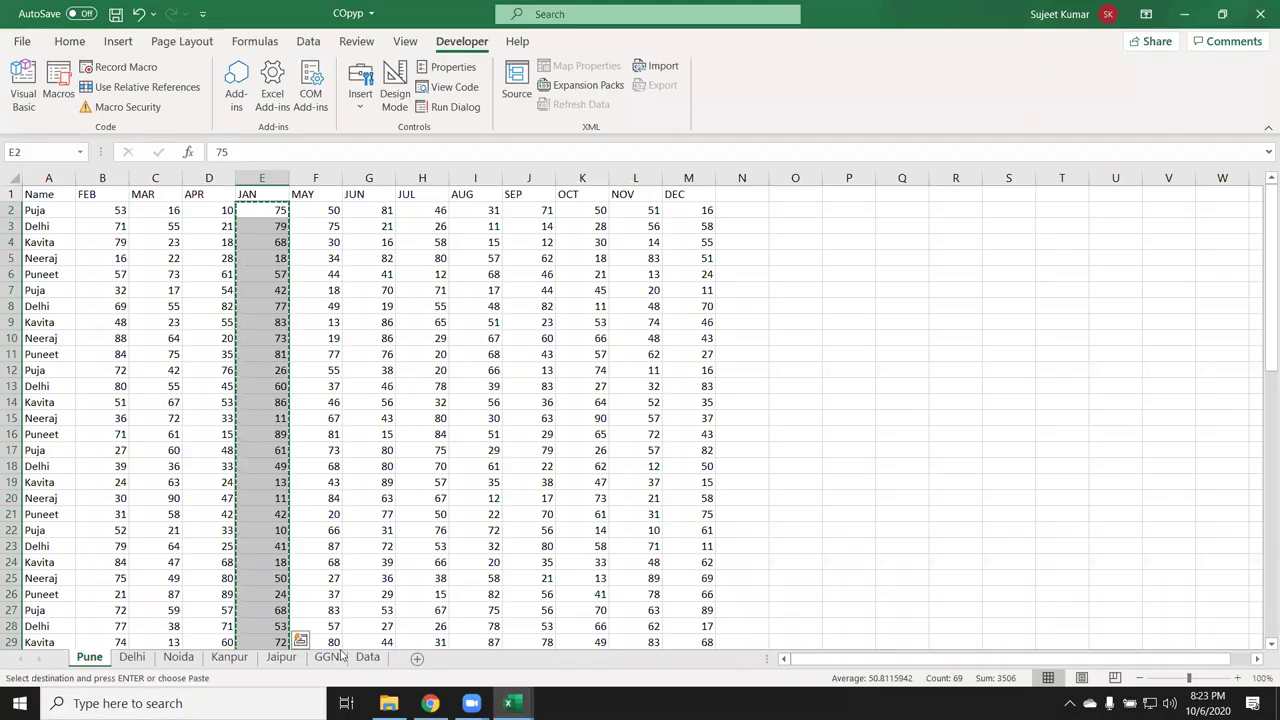
click(367, 657)
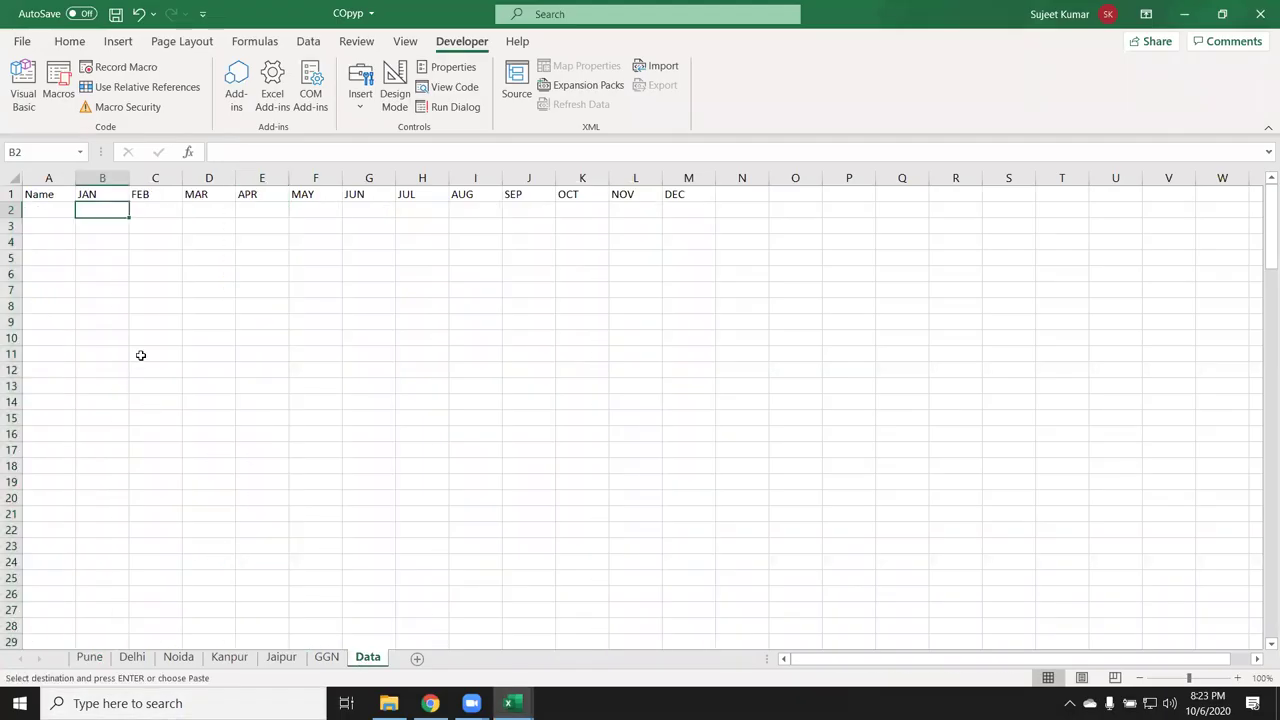
click(88, 195)
click(84, 573)
key(ctrl+Up)
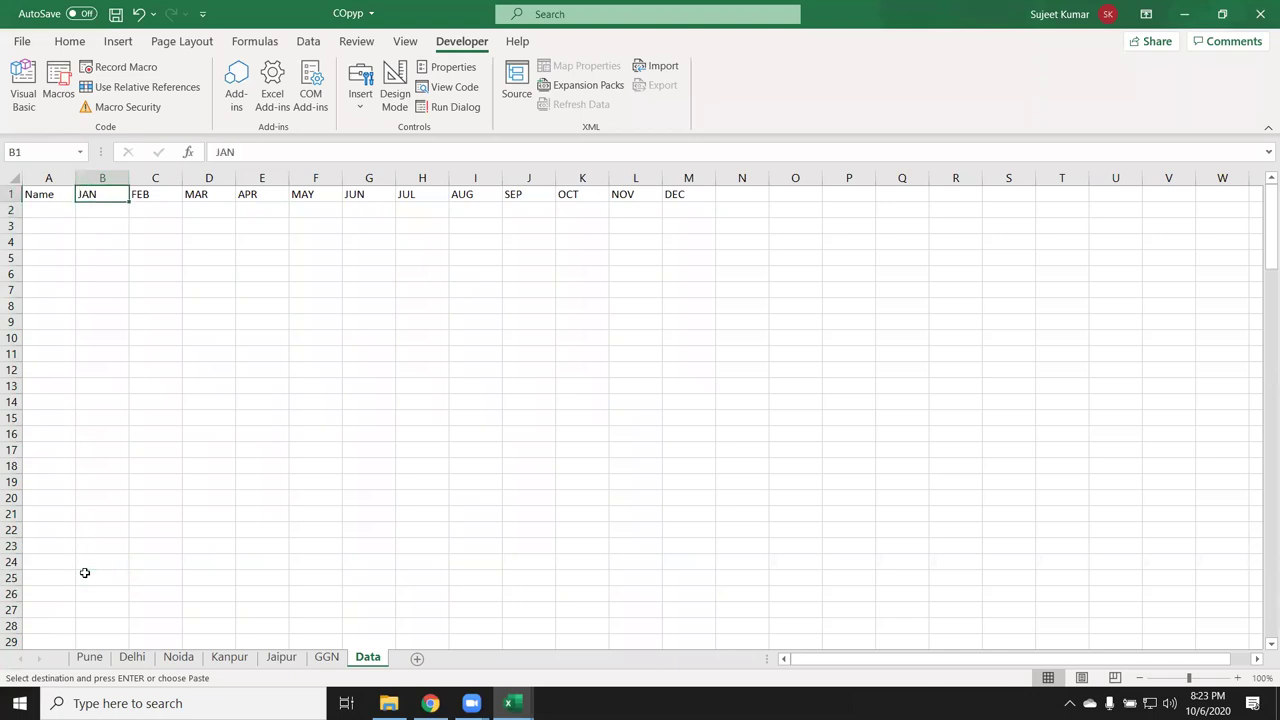
key(alt+F11)
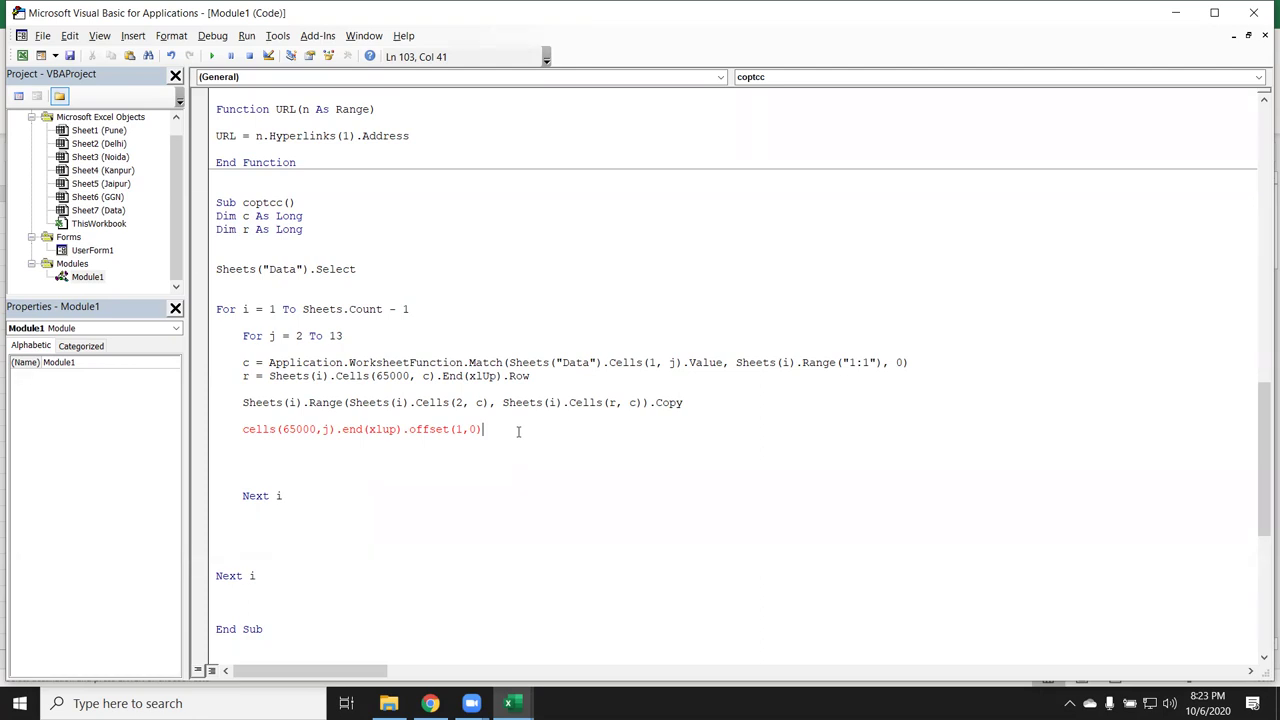
Step: Finish the line as Sheets("Data").Cells(65000, j).End(xlUp).Offset(1, 0).PasteSpecial and check the Data sheet
text(.)
text(pastespecial)
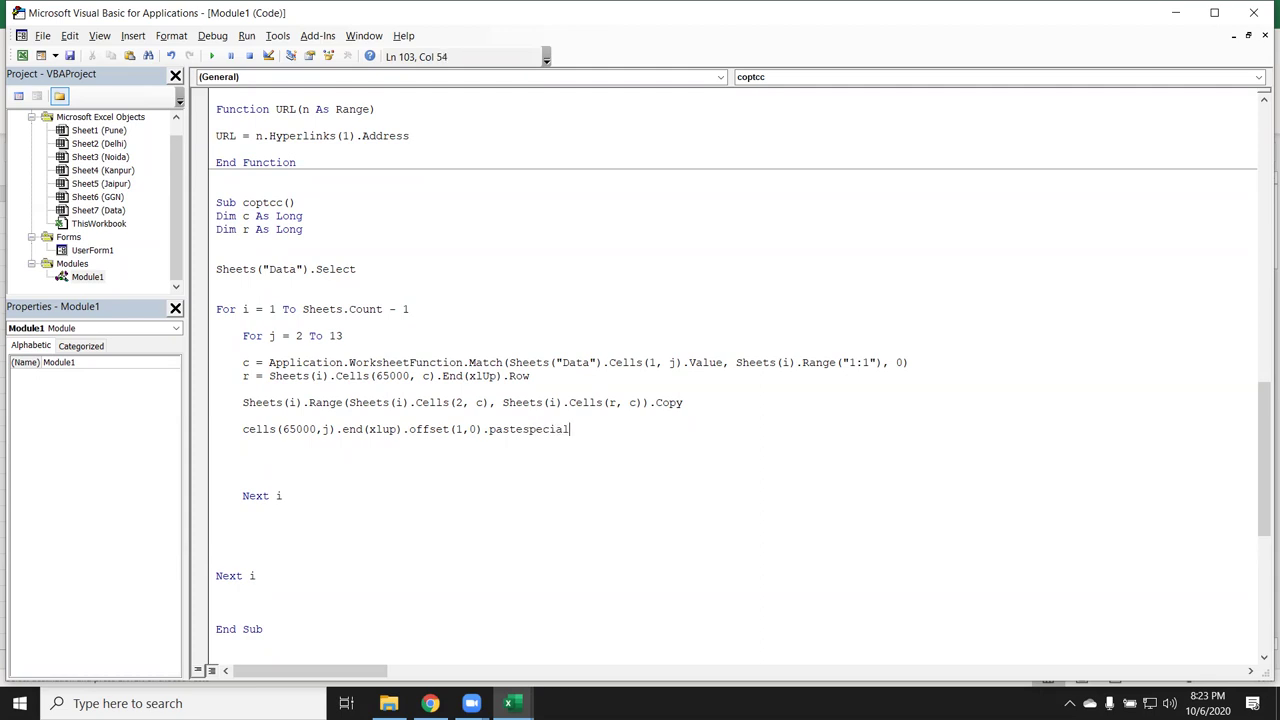
key(Return)
key(Up)
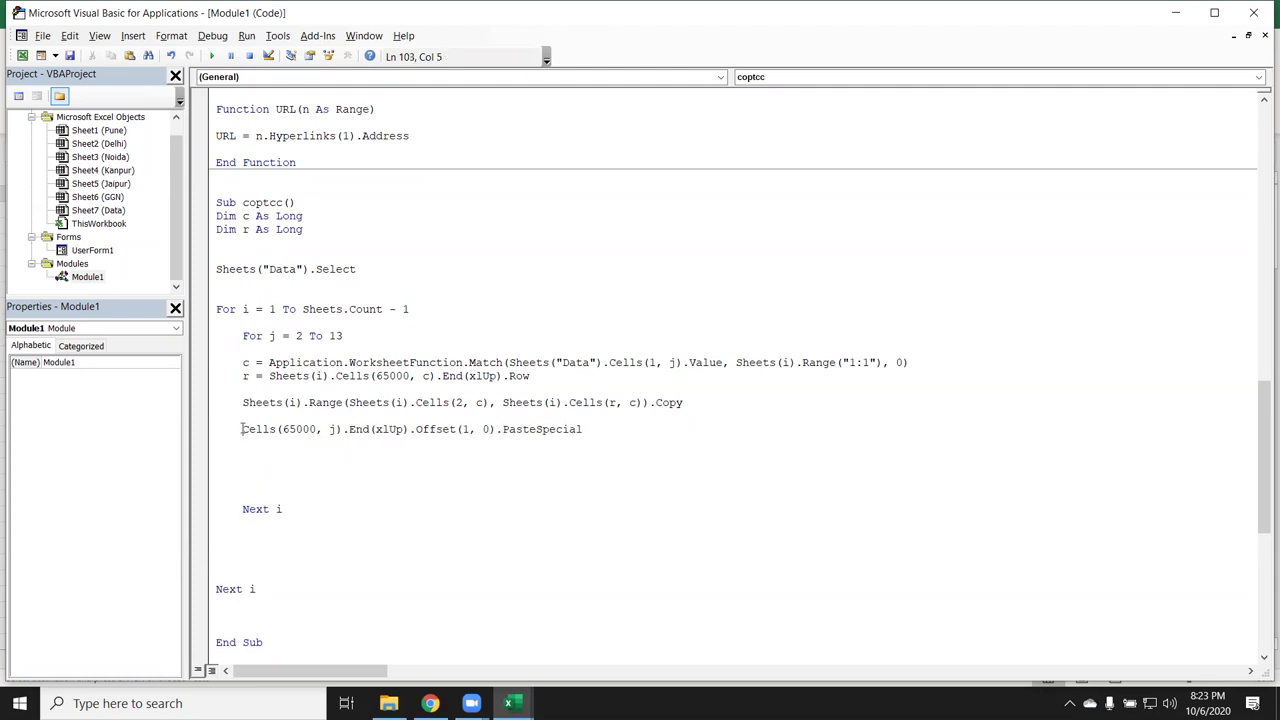
text(sheets)
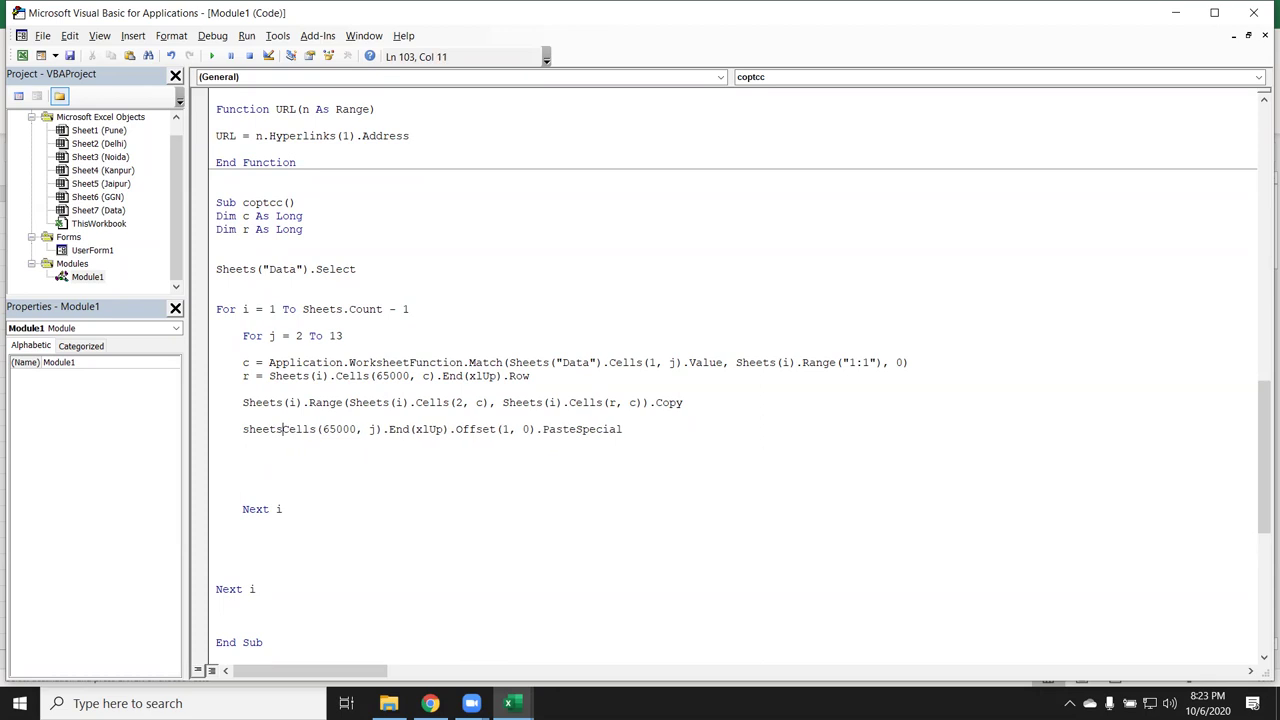
text(("Data")
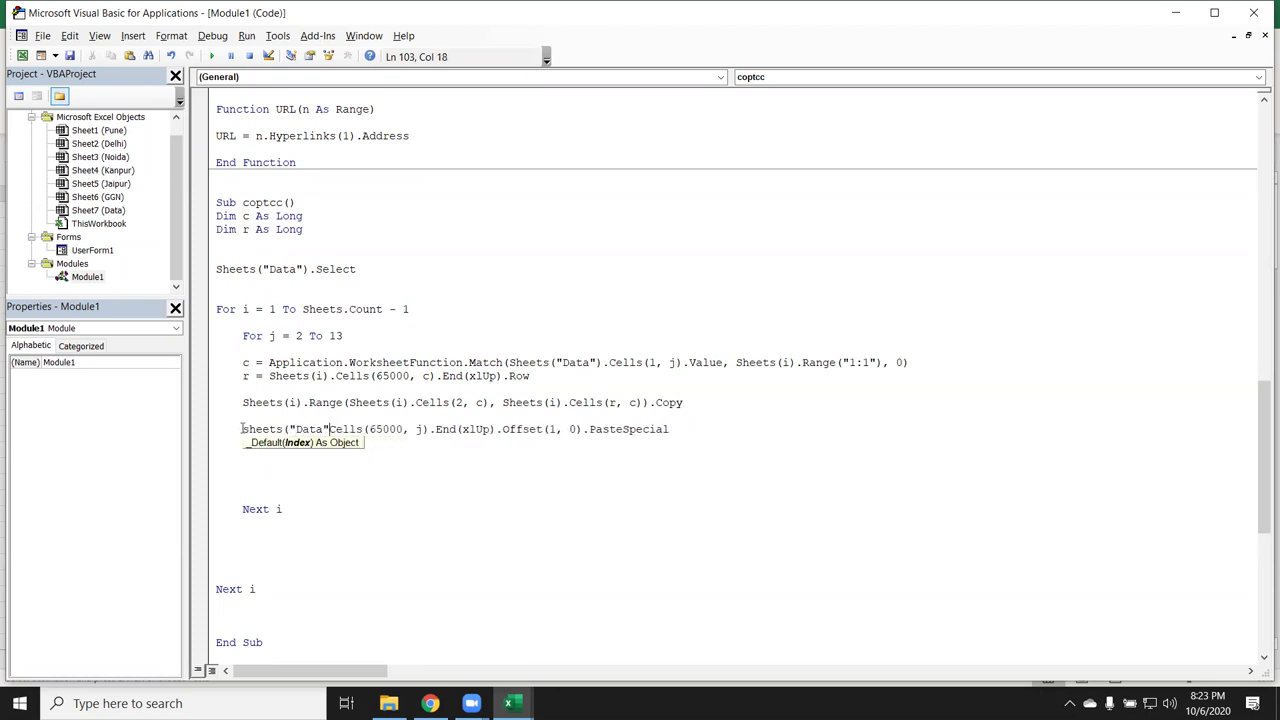
text().)
click(300, 458)
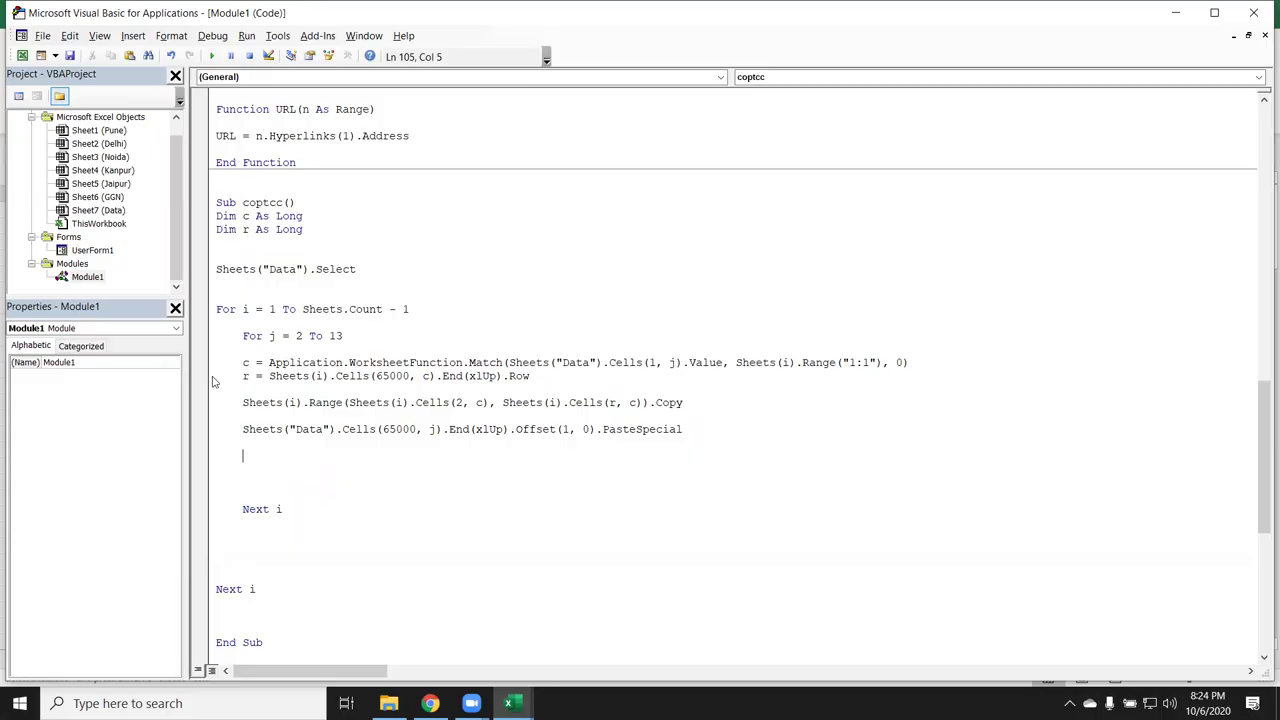
key(alt+F11)
click(47, 210)
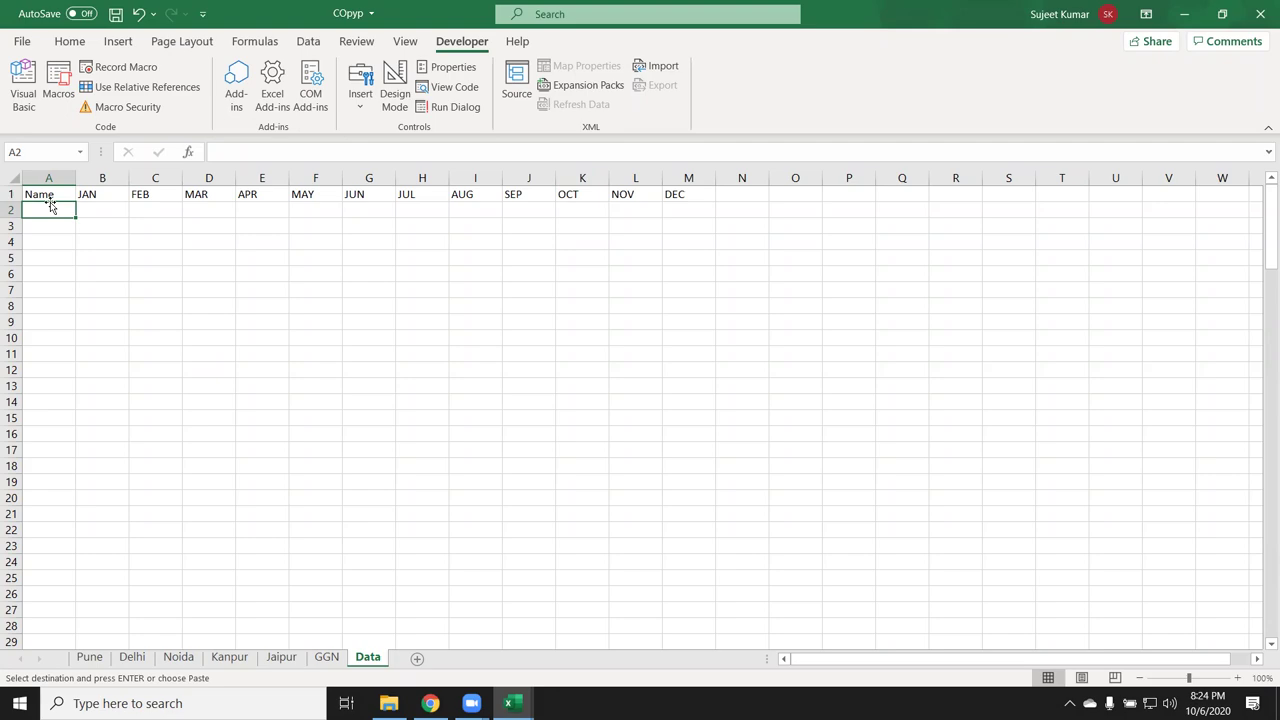
Step: Insert blank lines above For j = 2 To 13 and highlight the Data sheet select statement
key(alt+F11)
click(244, 337)
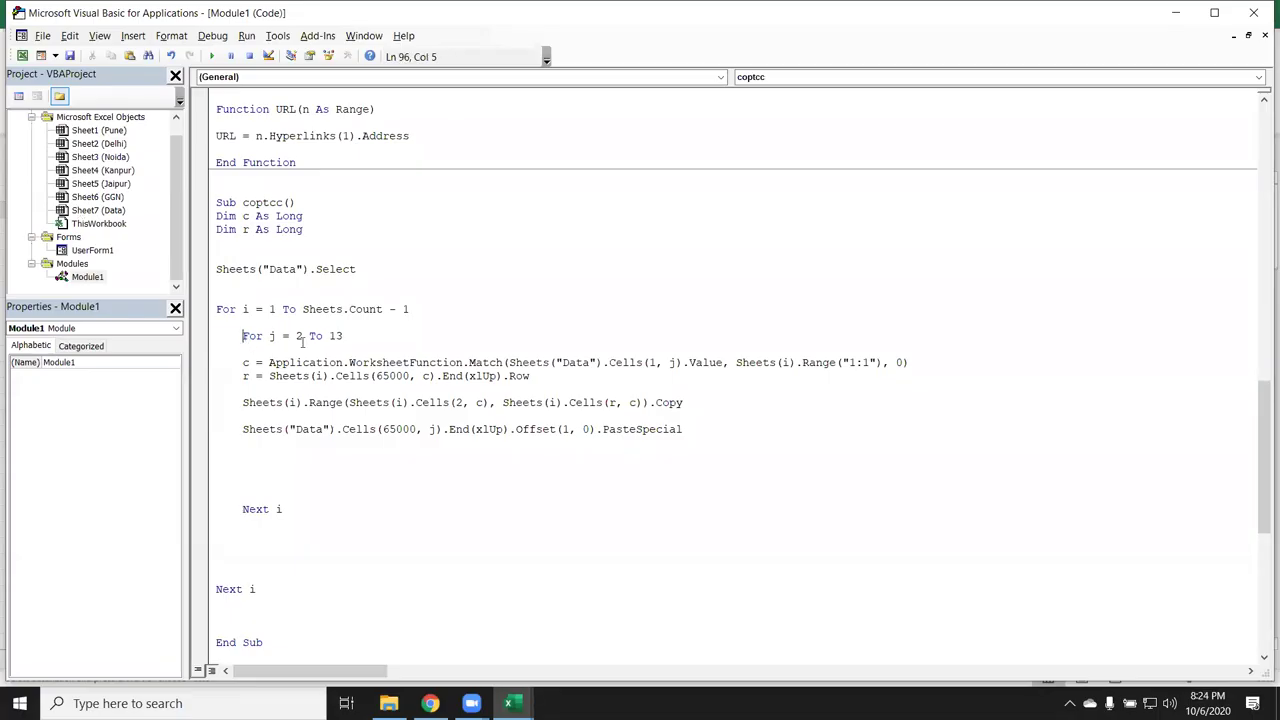
key(Return)
key(Return)
key(Up)
key(Up)
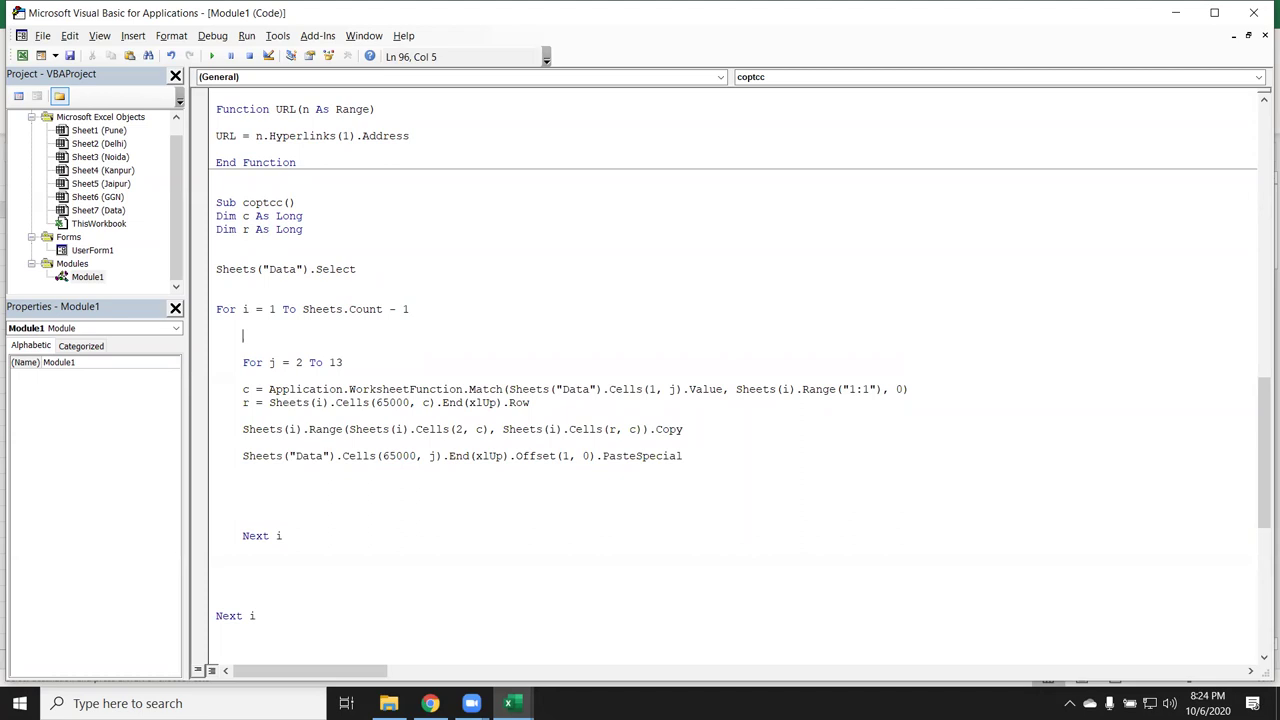
key(Return)
key(Up)
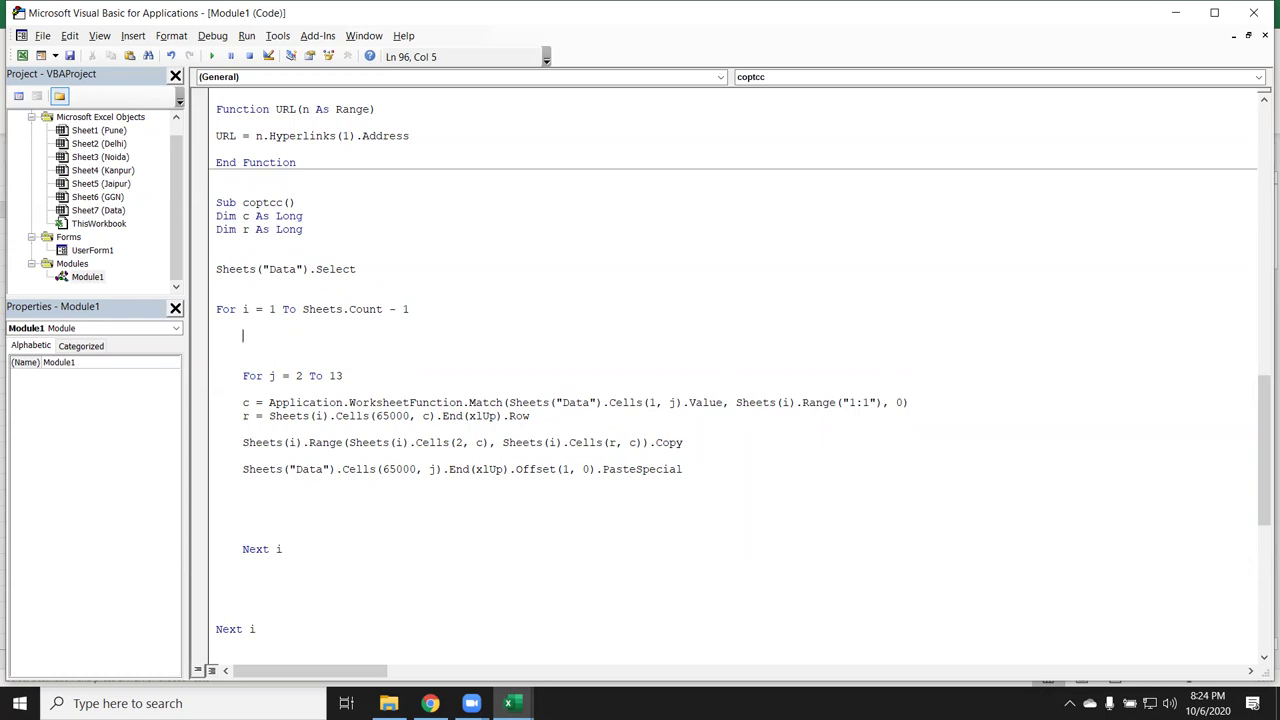
click(216, 322)
click(216, 255)
drag(362, 269, 242, 269)
Step: After viewing the Kanpur and Data sheets, type Sheets(i).Select above the inner loop, then delete it
key(alt+F11)
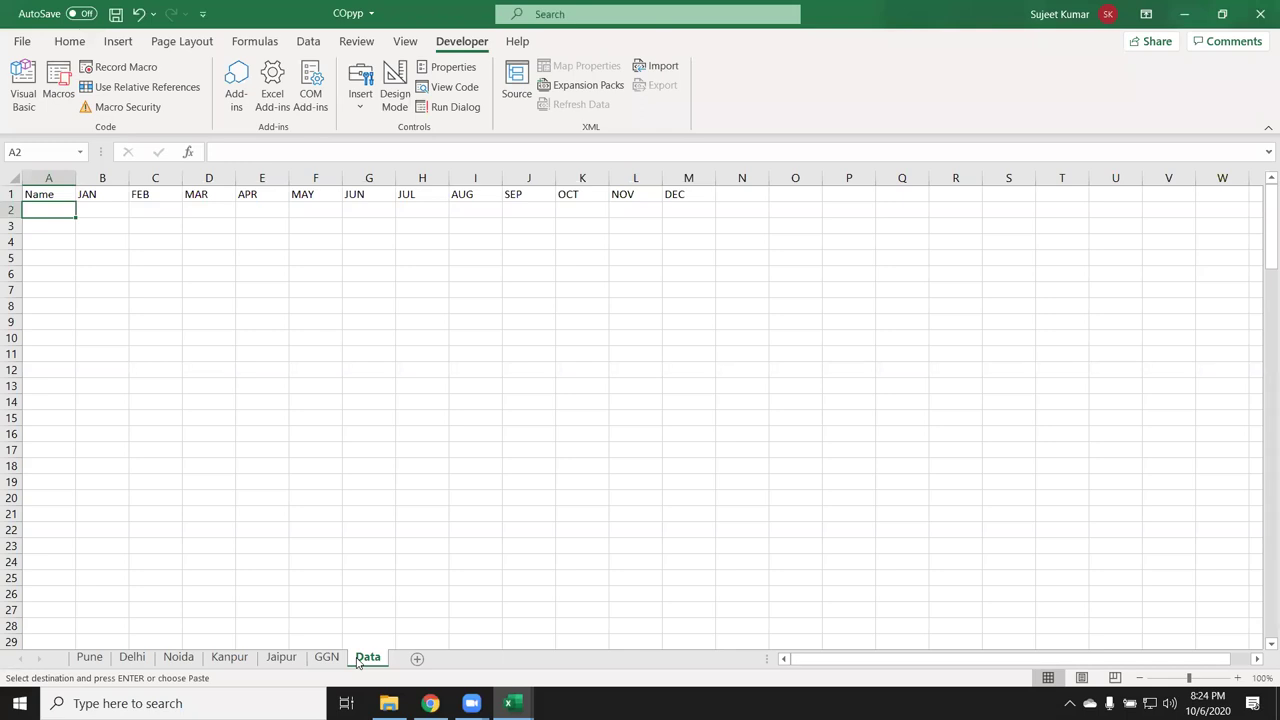
click(229, 657)
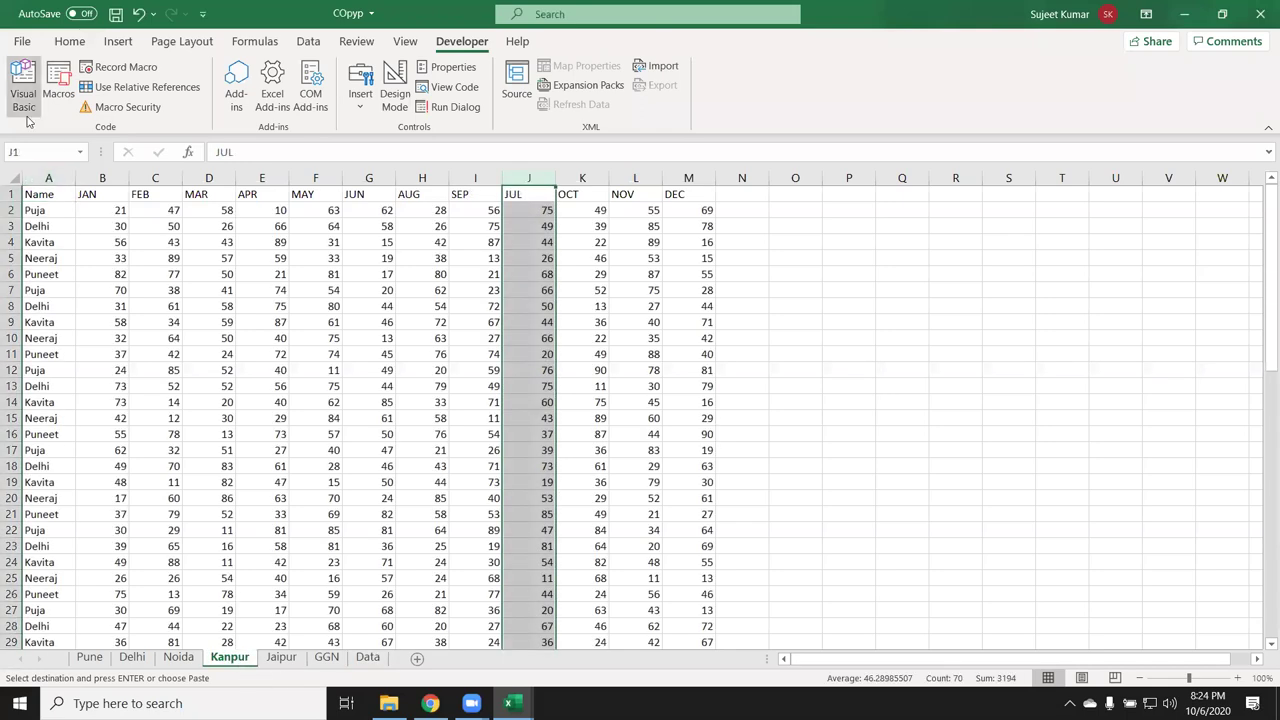
click(367, 657)
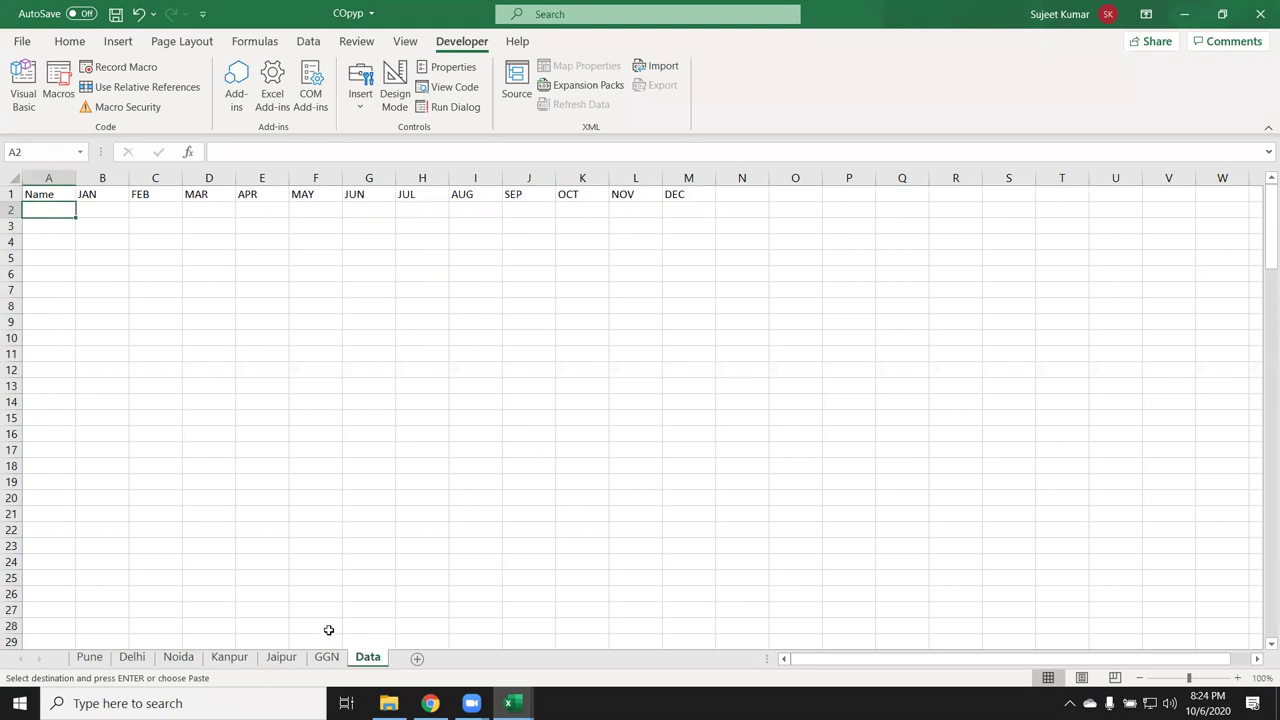
key(alt+F11)
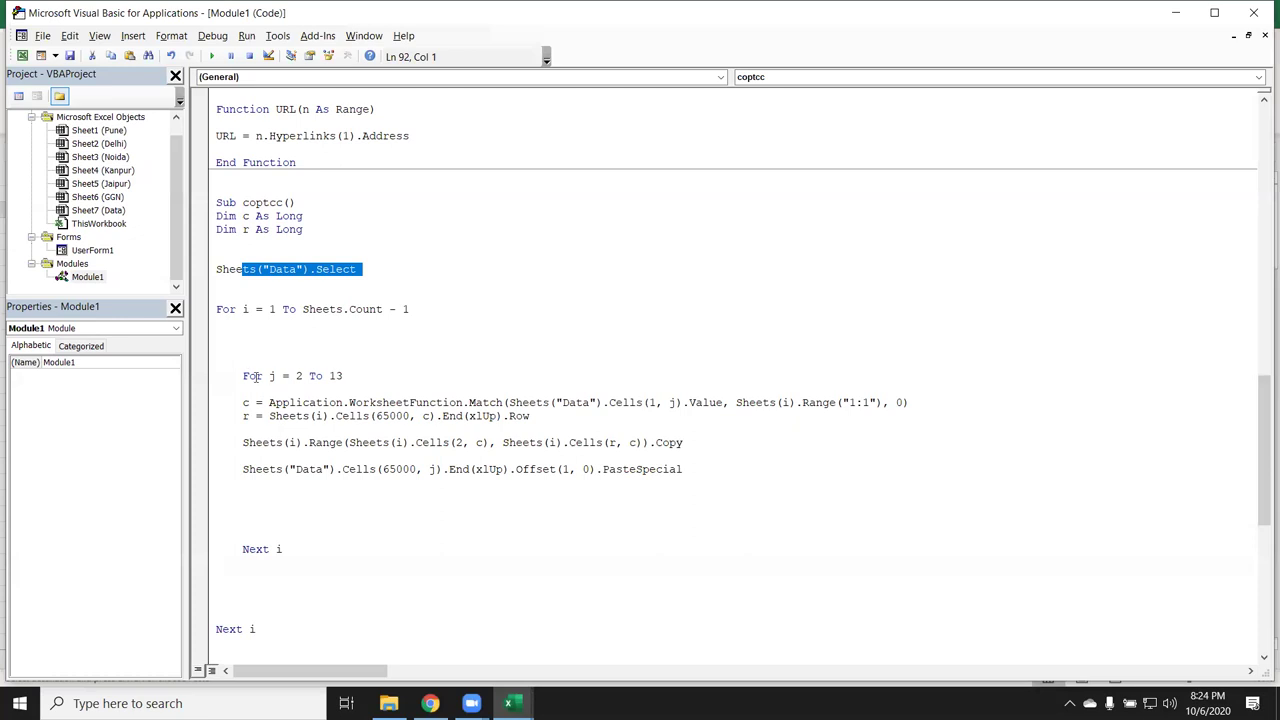
click(249, 350)
text(sheets)
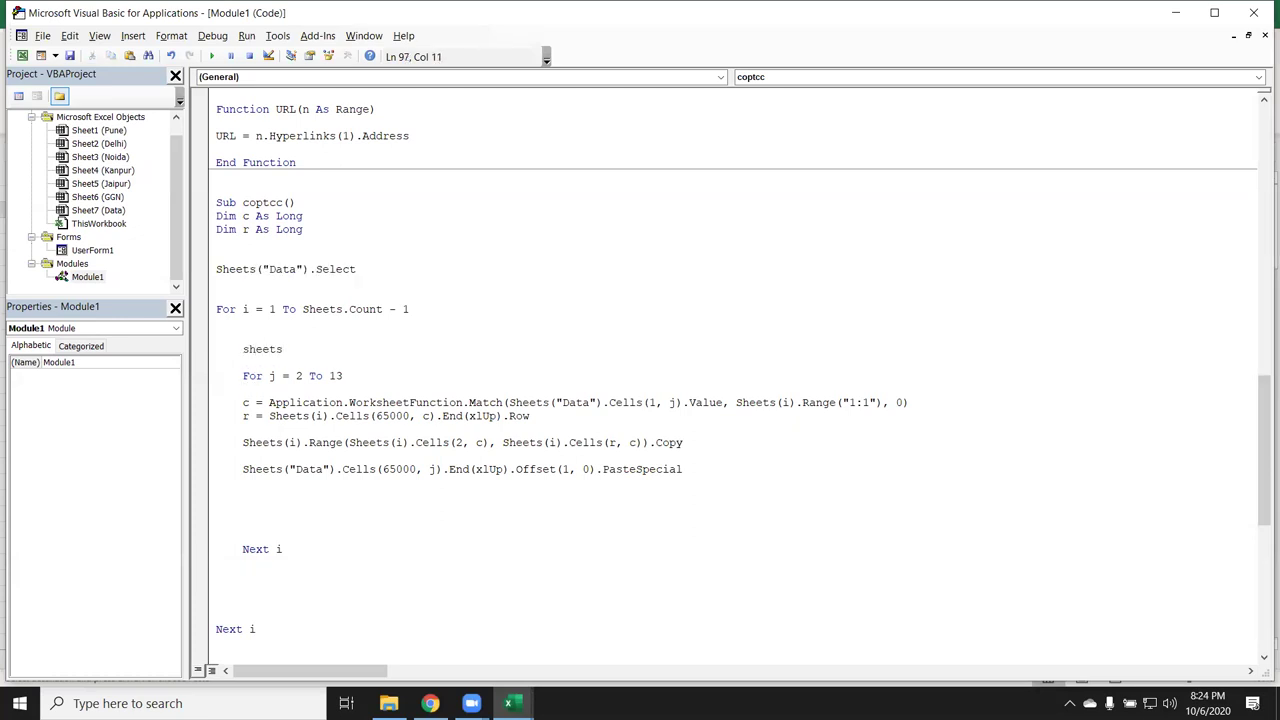
text((i))
text(.sele)
text(ct)
key(Return)
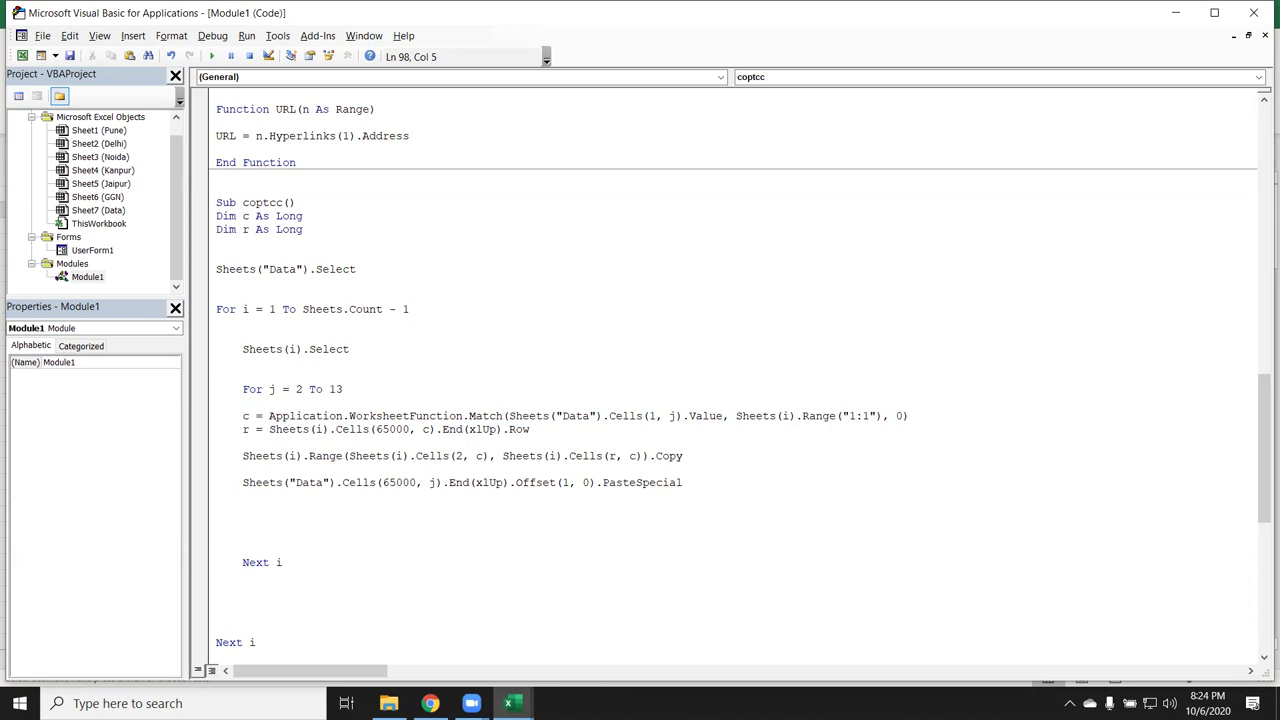
click(242, 349)
key(shift+Down)
key(shift+Left)
key(shift+Left)
key(shift+Left)
key(shift+Left)
key(Delete)
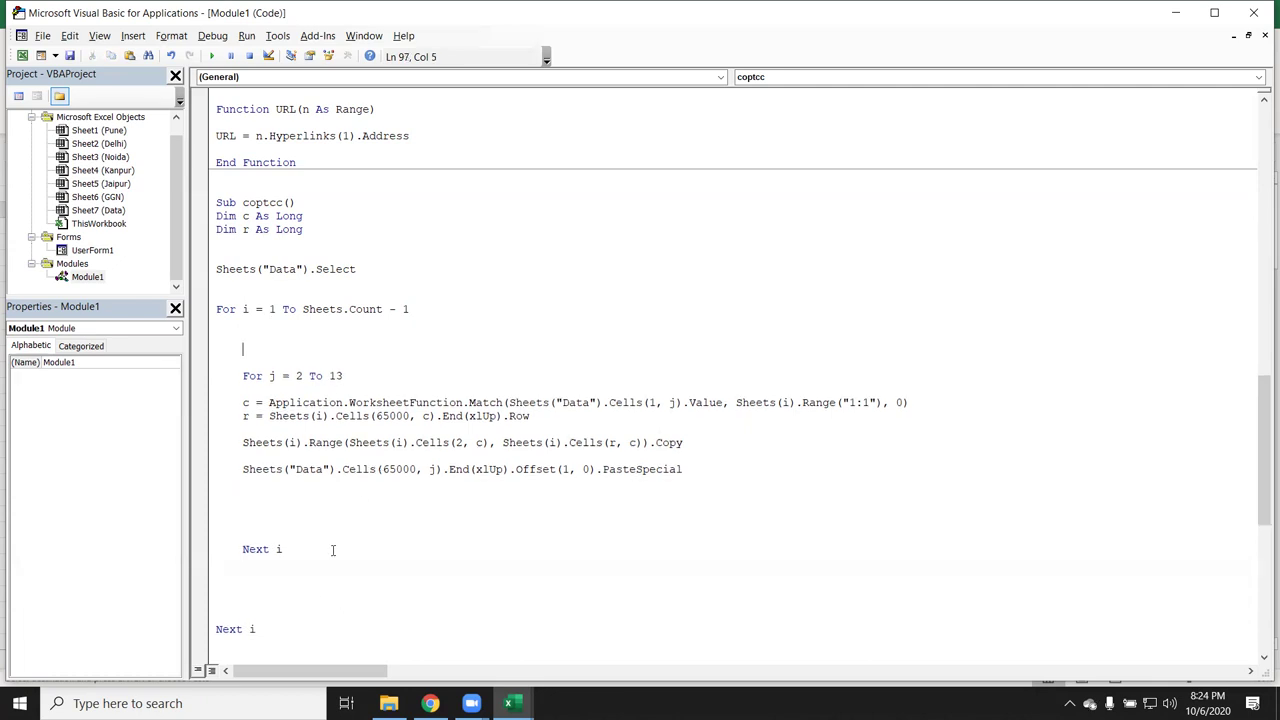
Step: Change the inner loop to For j = 1 To 13 and remove the blank line near the copy statement
double_click(298, 376)
text(1)
key(Down)
click(310, 456)
key(Delete)
key(Delete)
key(Delete)
key(Delete)
key(Delete)
key(Delete)
key(Down)
key(Down)
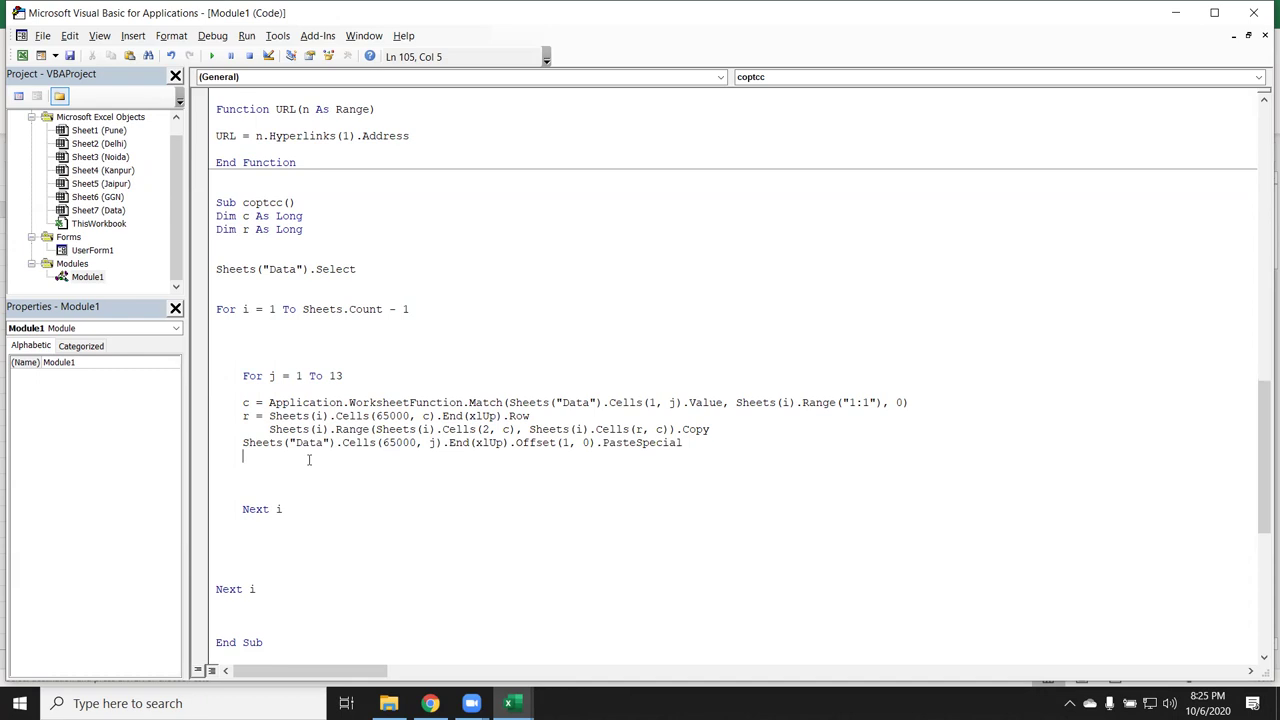
Step: Change the inner loop's closing Next i to Next j, then briefly check the workbook
double_click(279, 509)
text(j)
click(309, 547)
key(alt+F11)
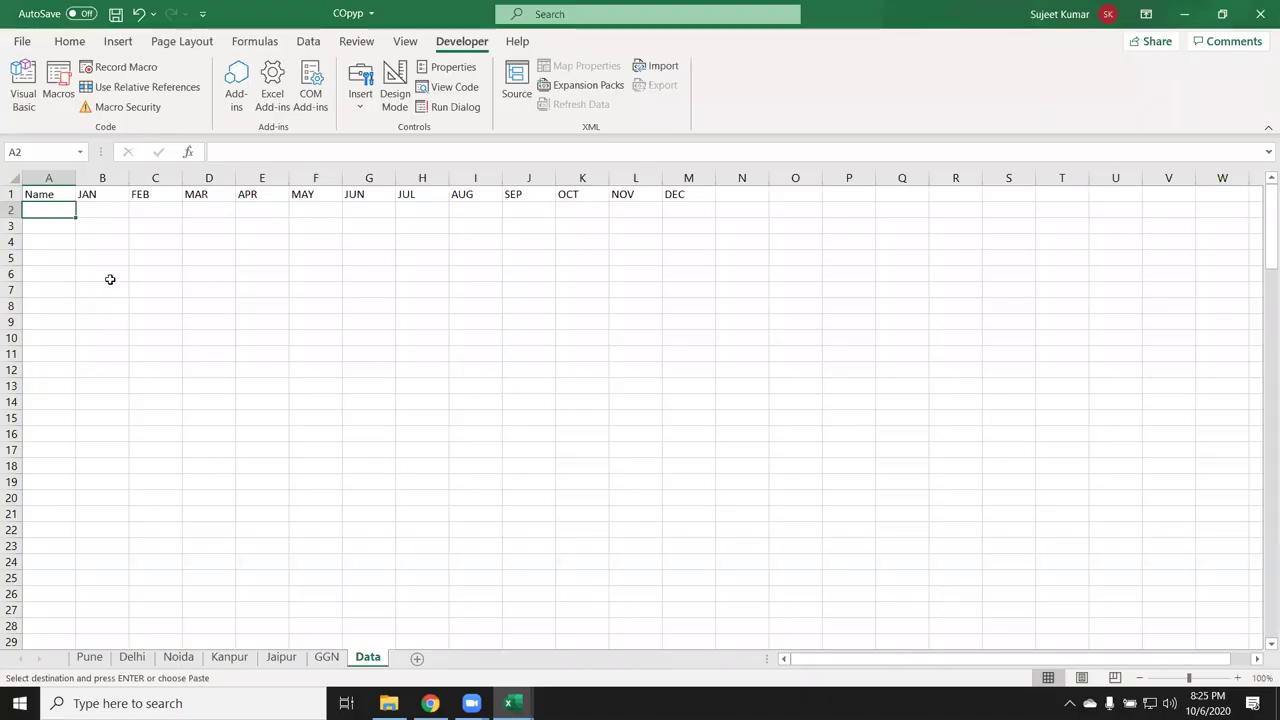
key(alt+F11)
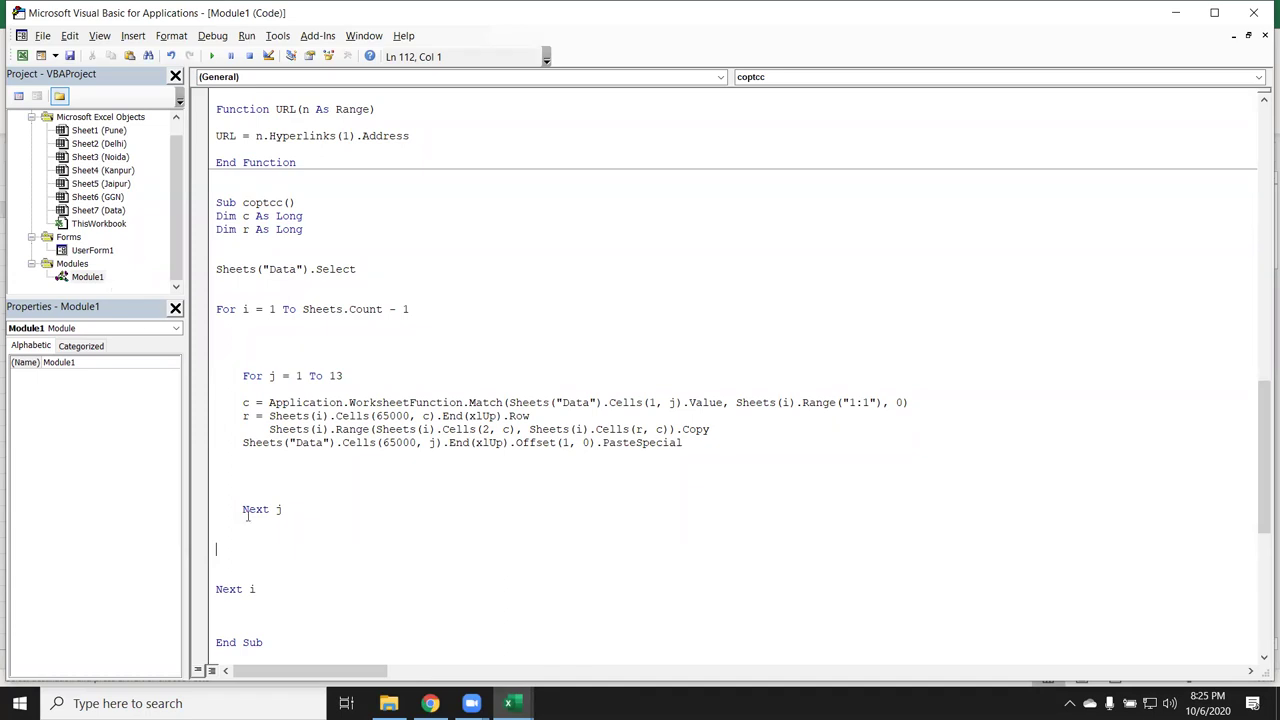
Step: Highlight the 65000 row limit and the column argument j in the PasteSpecial line
click(432, 446)
double_click(398, 442)
double_click(431, 446)
click(350, 470)
drag(381, 443, 418, 443)
click(366, 479)
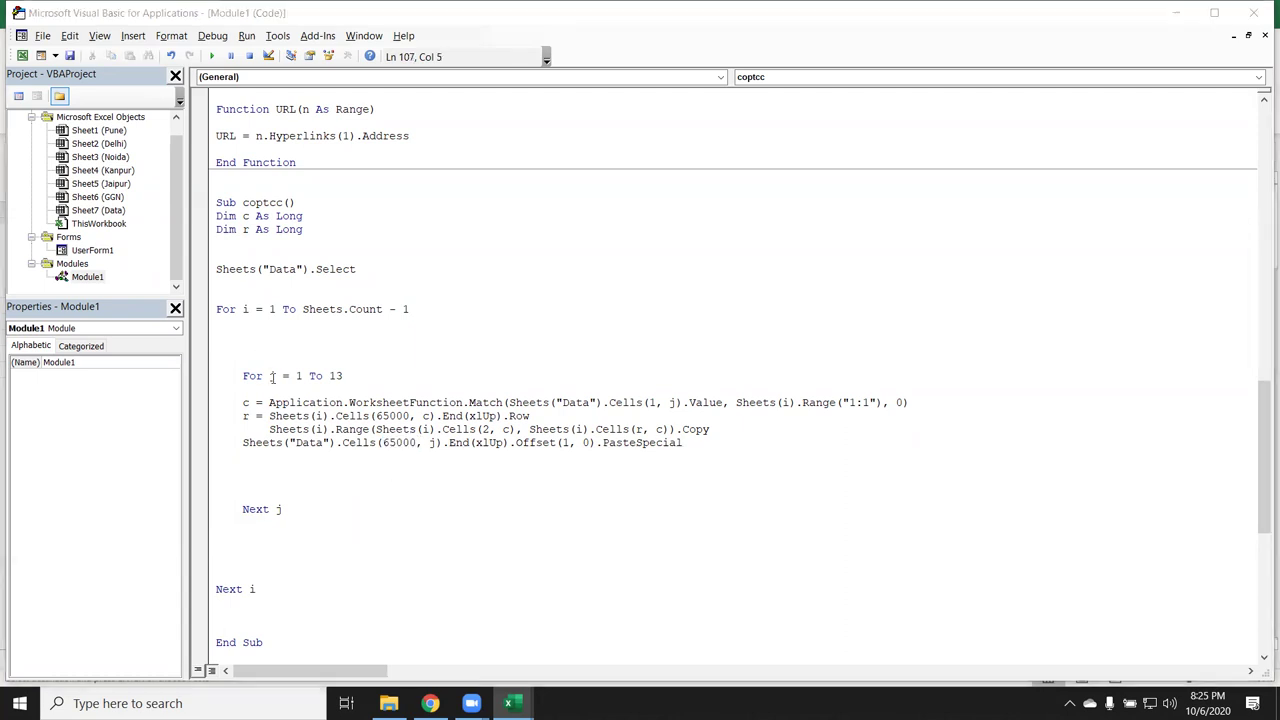
Step: On the Data sheet, point out the JAN, FEB, MAR and JUN month headers
key(alt+F11)
click(112, 190)
click(157, 193)
click(186, 196)
click(110, 200)
click(232, 197)
click(390, 194)
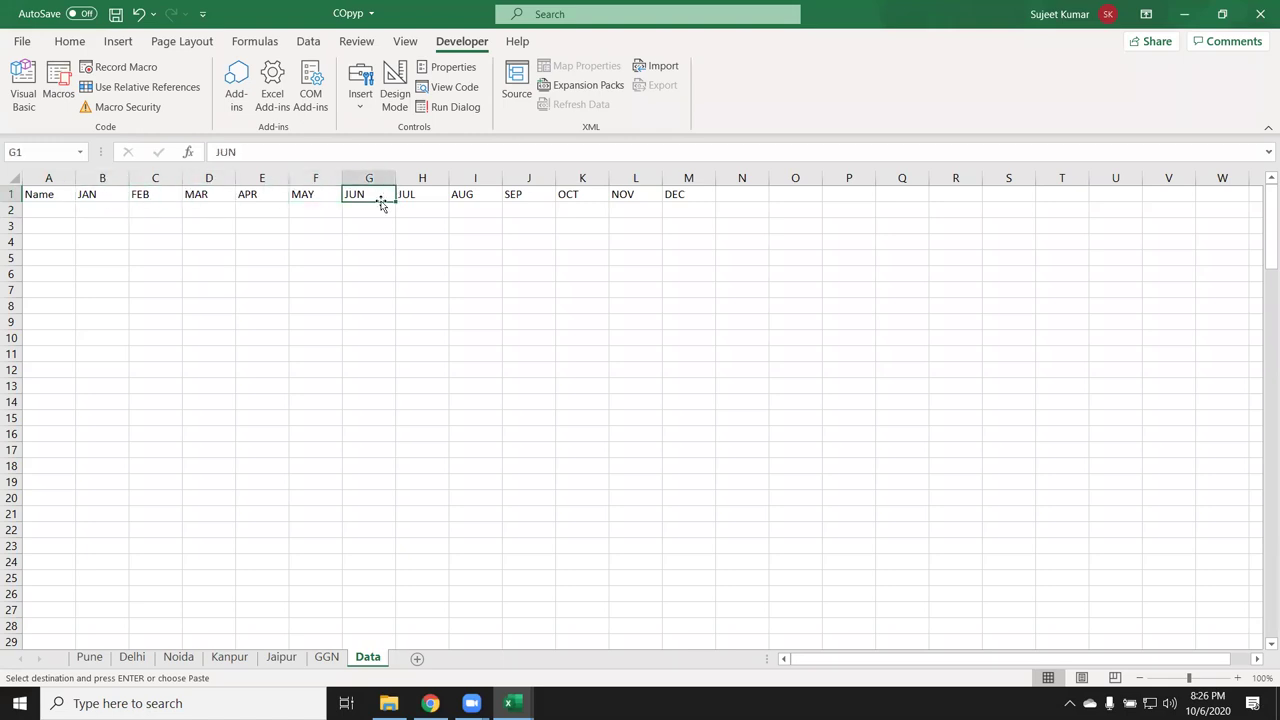
Step: Highlight the loop counter j in the code, then point out the Name, JAN, FEB and MAR headers
key(alt+F11)
double_click(270, 376)
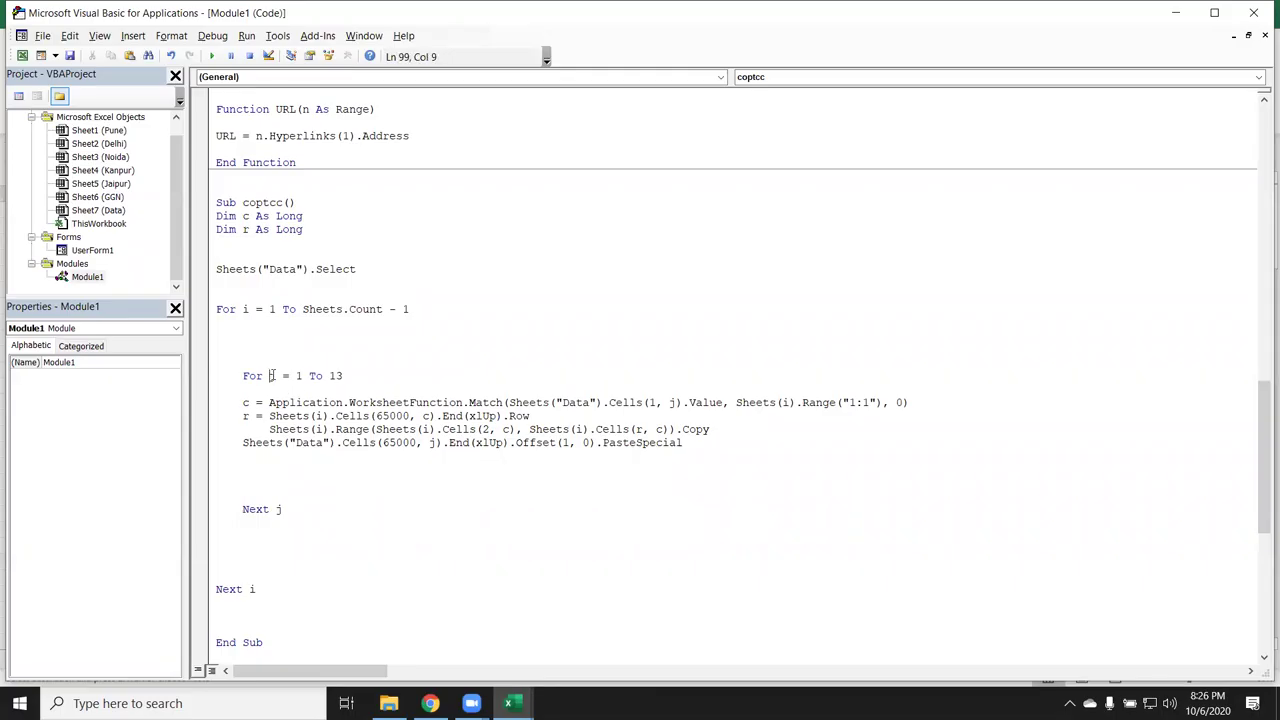
key(alt+F11)
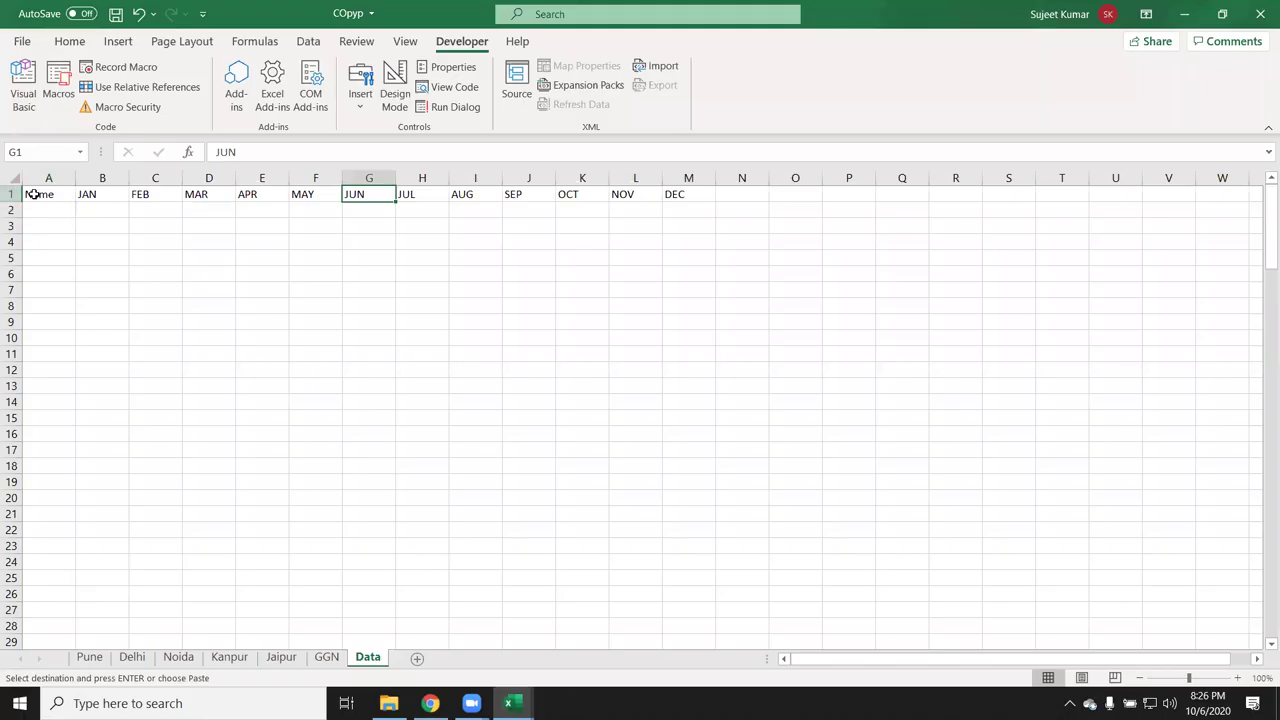
click(40, 194)
click(105, 194)
click(145, 193)
click(207, 193)
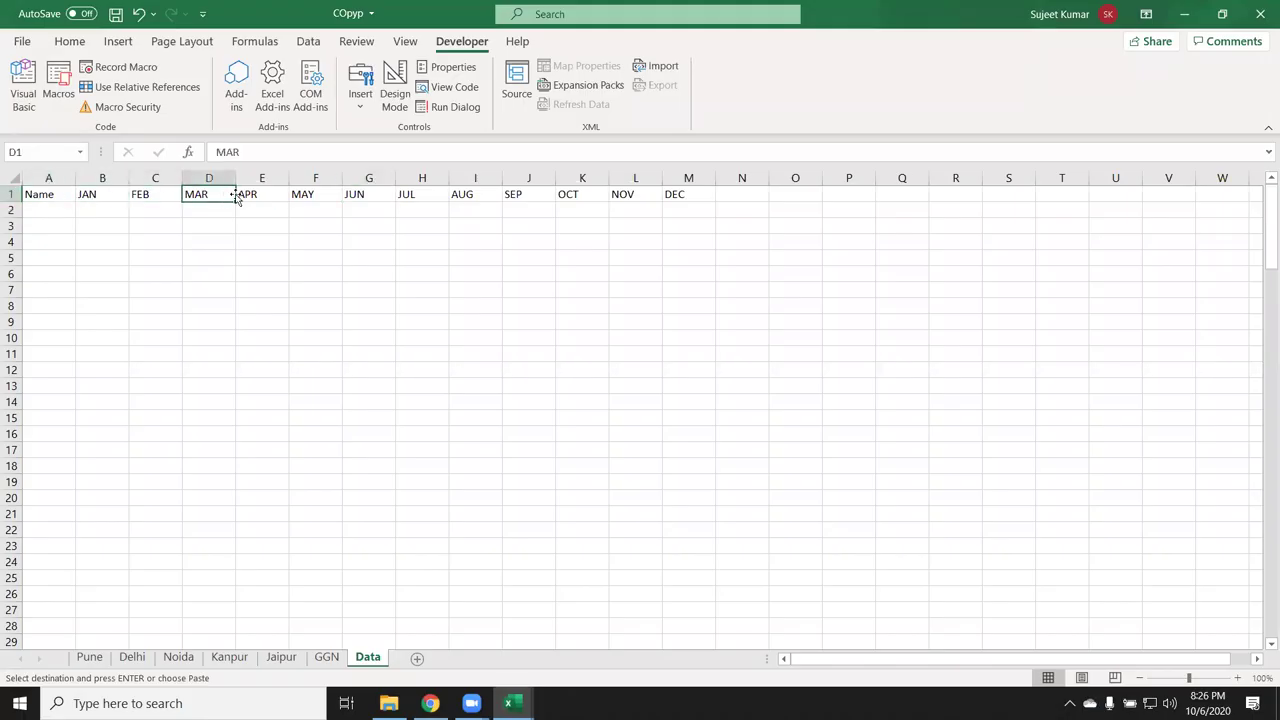
Step: Delete the extra blank line above Next j in the coptcc macro
key(alt+F11)
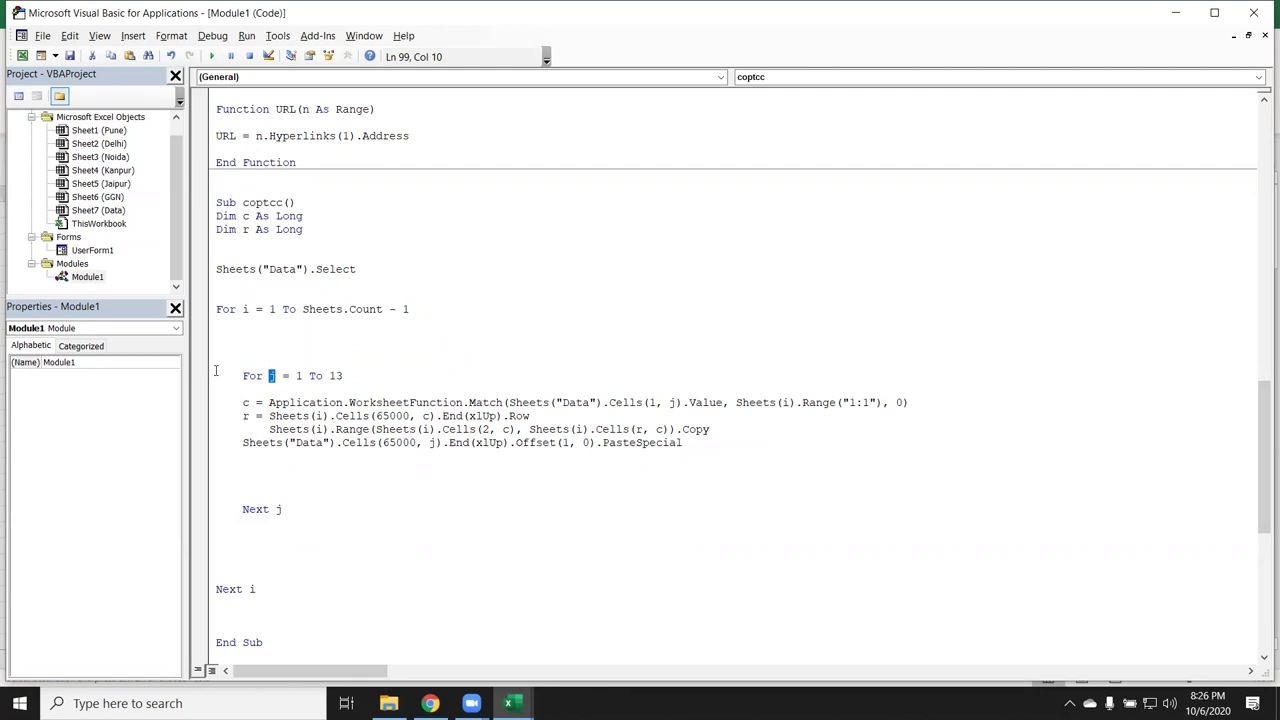
click(276, 470)
key(Delete)
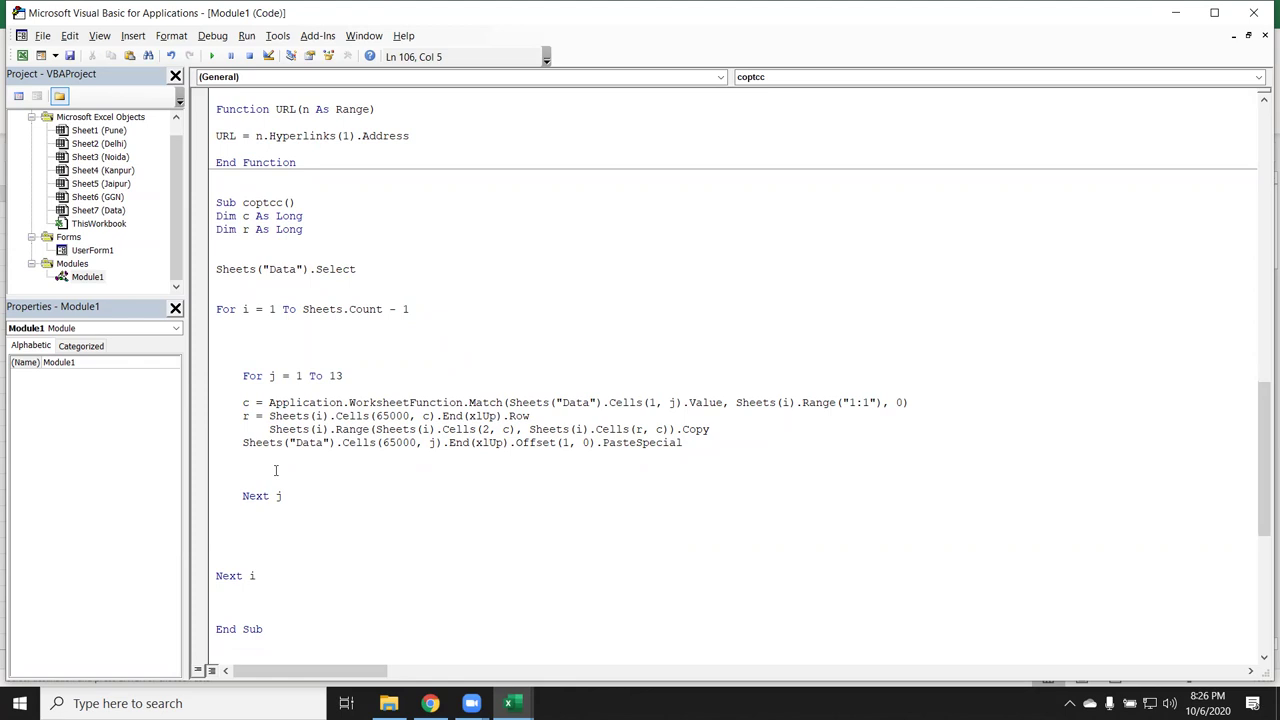
click(294, 546)
Step: Run the coptcc macro from the Macros list while the Data sheet is showing
key(alt+F11)
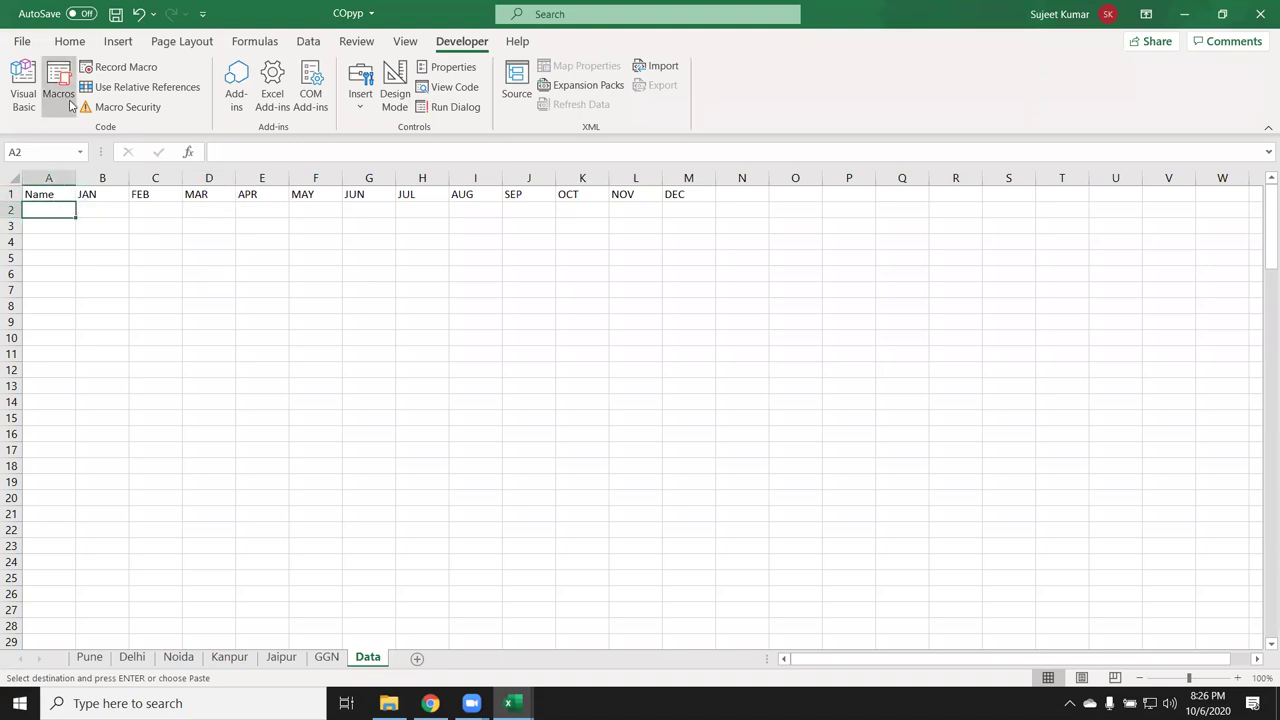
click(70, 105)
click(951, 242)
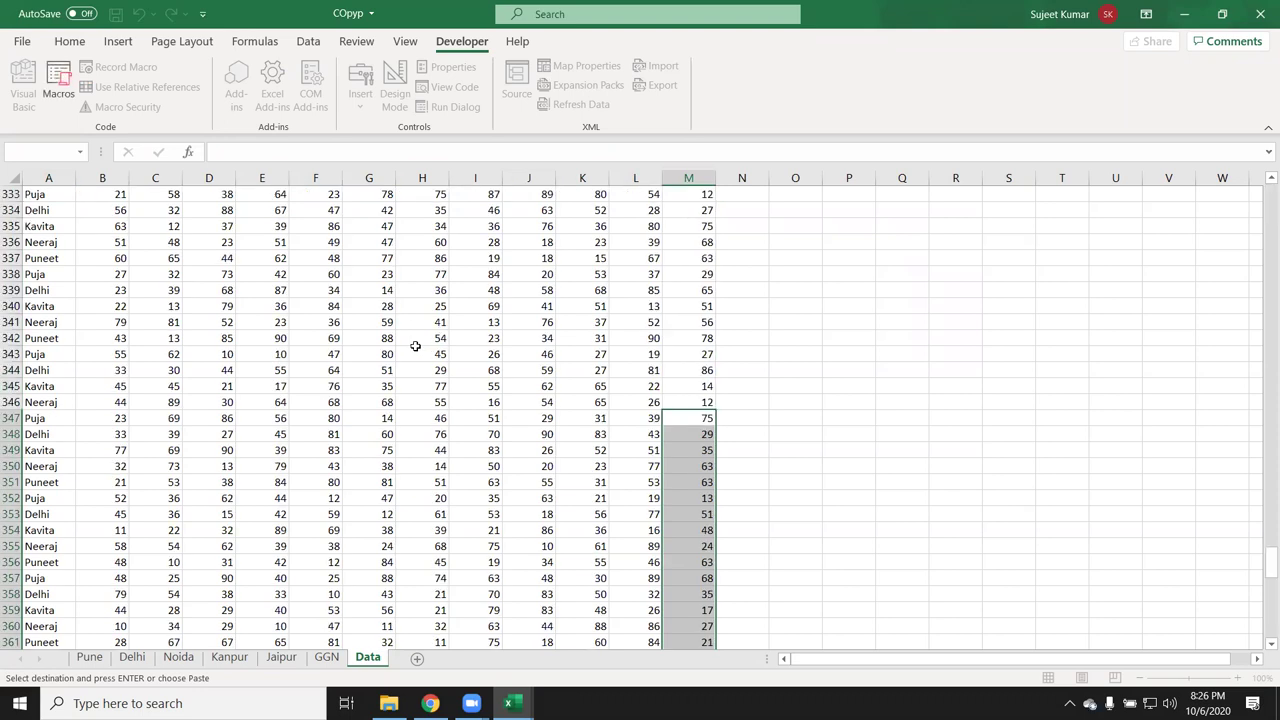
Step: Scroll through the filled rows, then return to the first data value under JAN
scroll(700, 470, down, 5)
scroll(690, 476, down, 5)
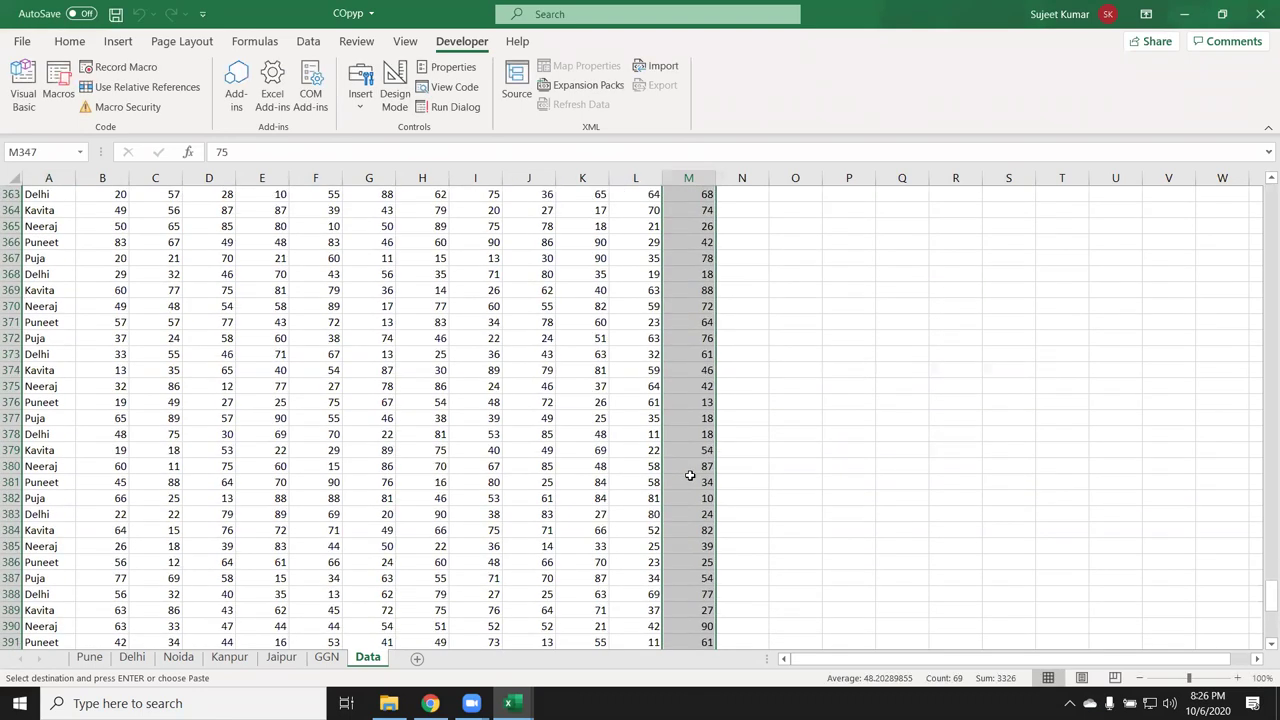
scroll(690, 476, down, 13)
scroll(690, 476, up, 6)
scroll(690, 476, up, 3)
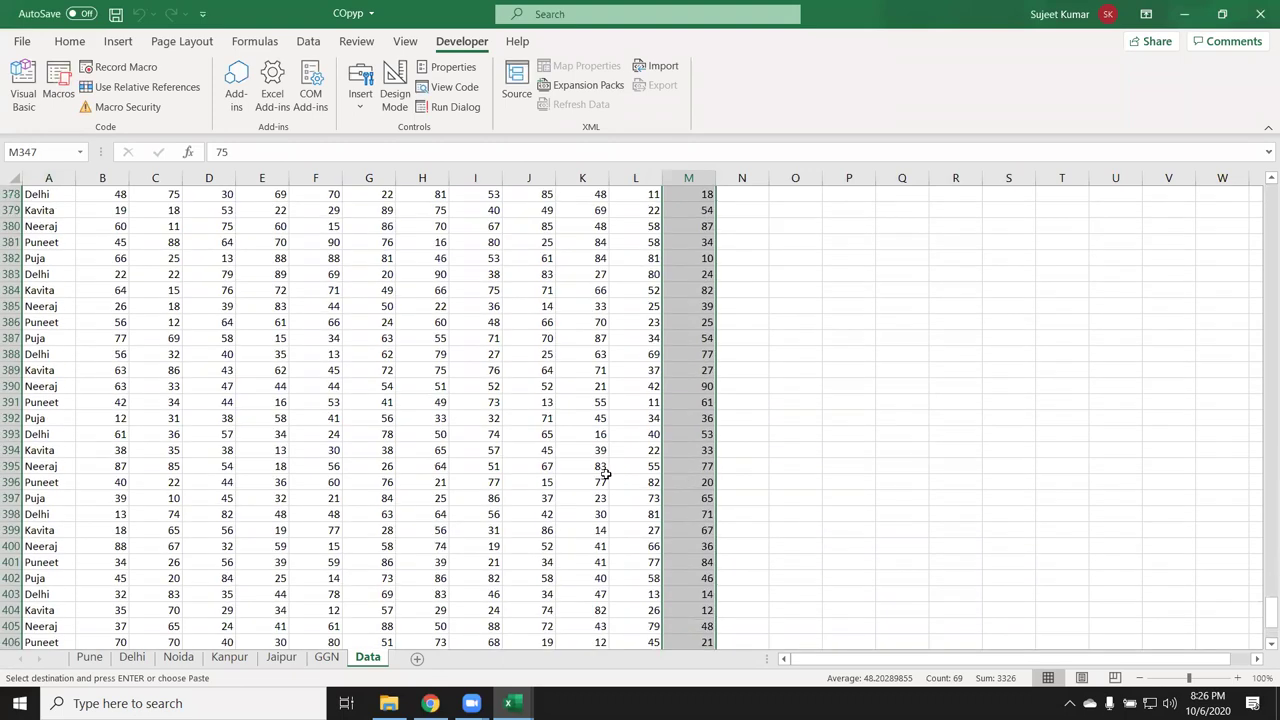
key(ctrl+Up)
key(ctrl+Left)
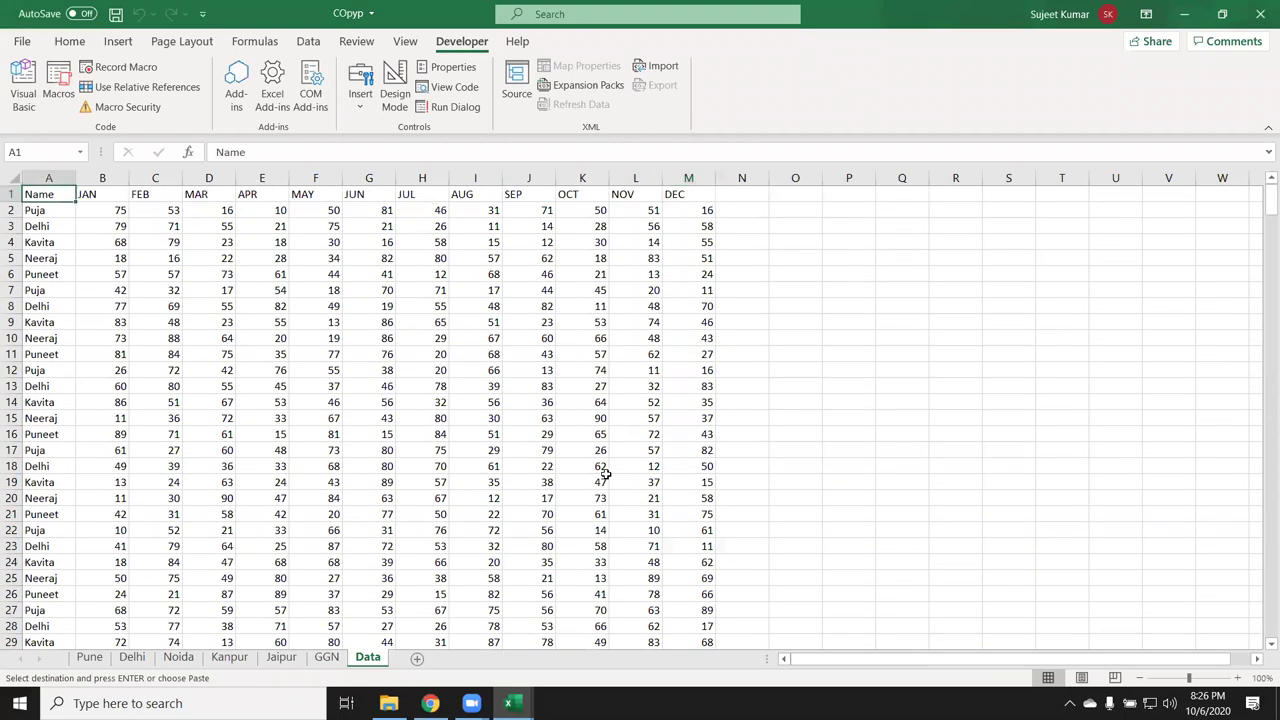
key(Right)
key(Down)
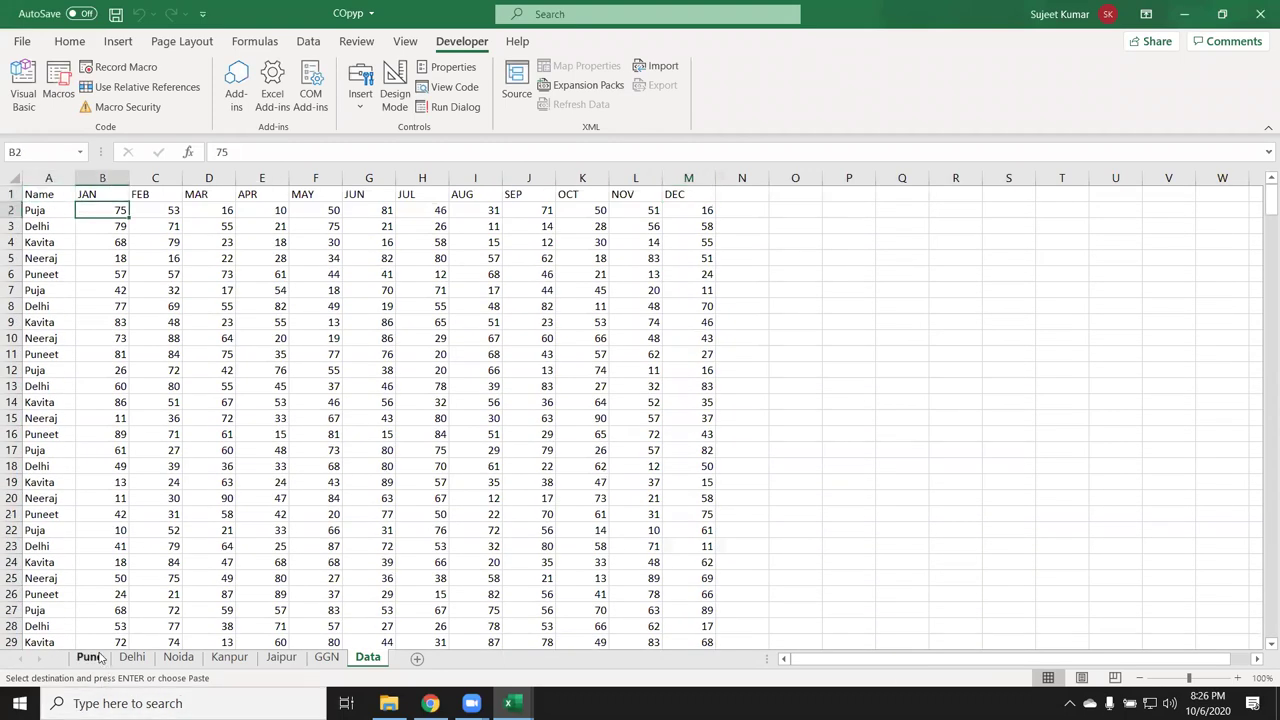
click(92, 656)
click(269, 211)
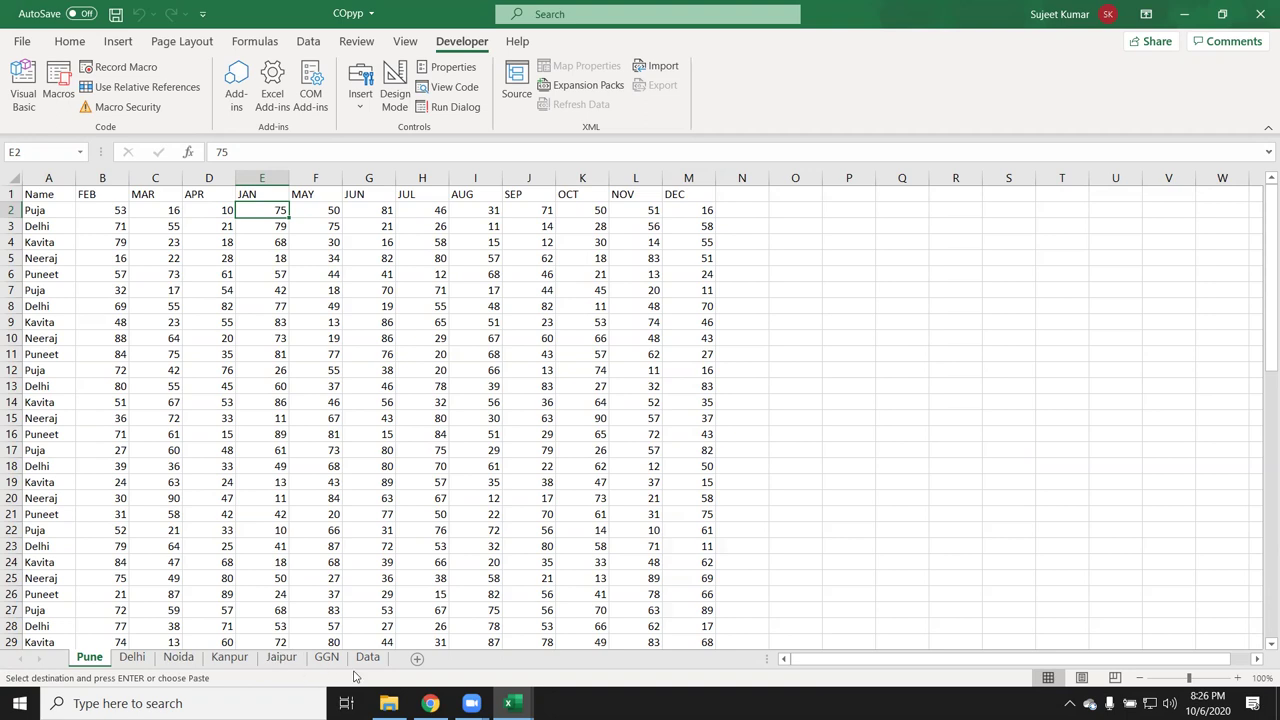
click(134, 658)
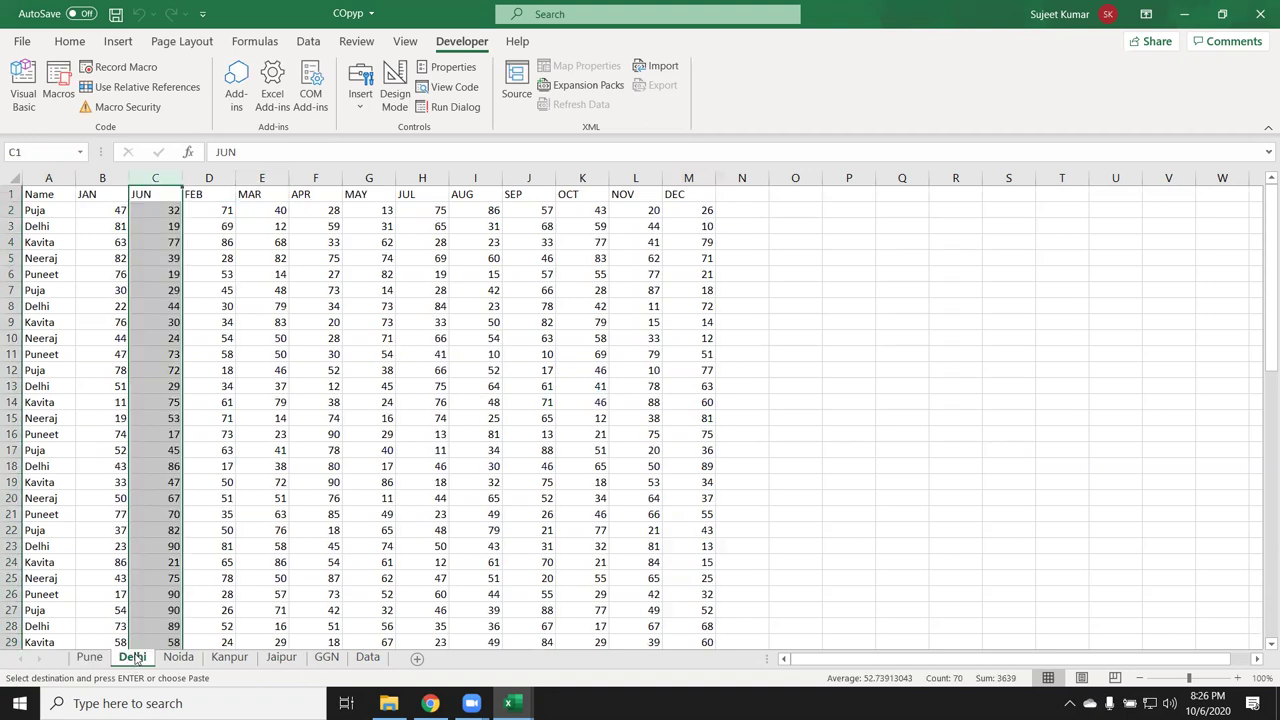
click(104, 214)
click(366, 658)
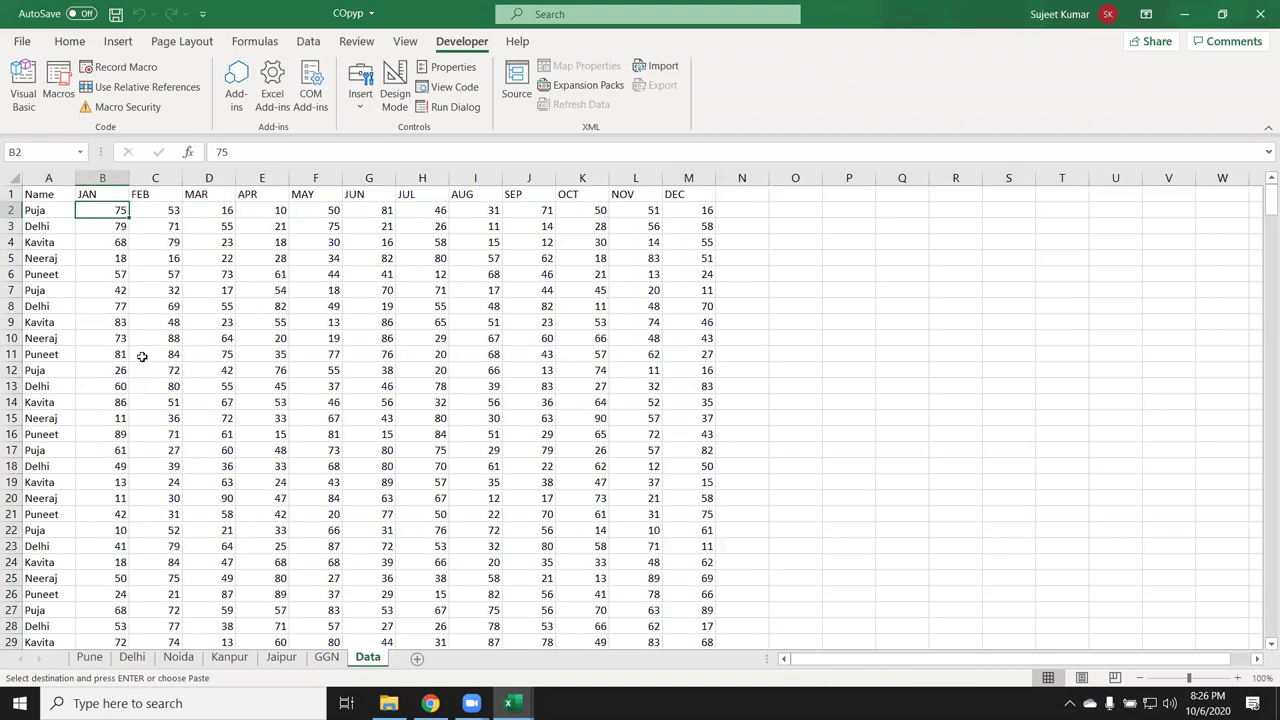
scroll(140, 370, down, 2)
click(118, 607)
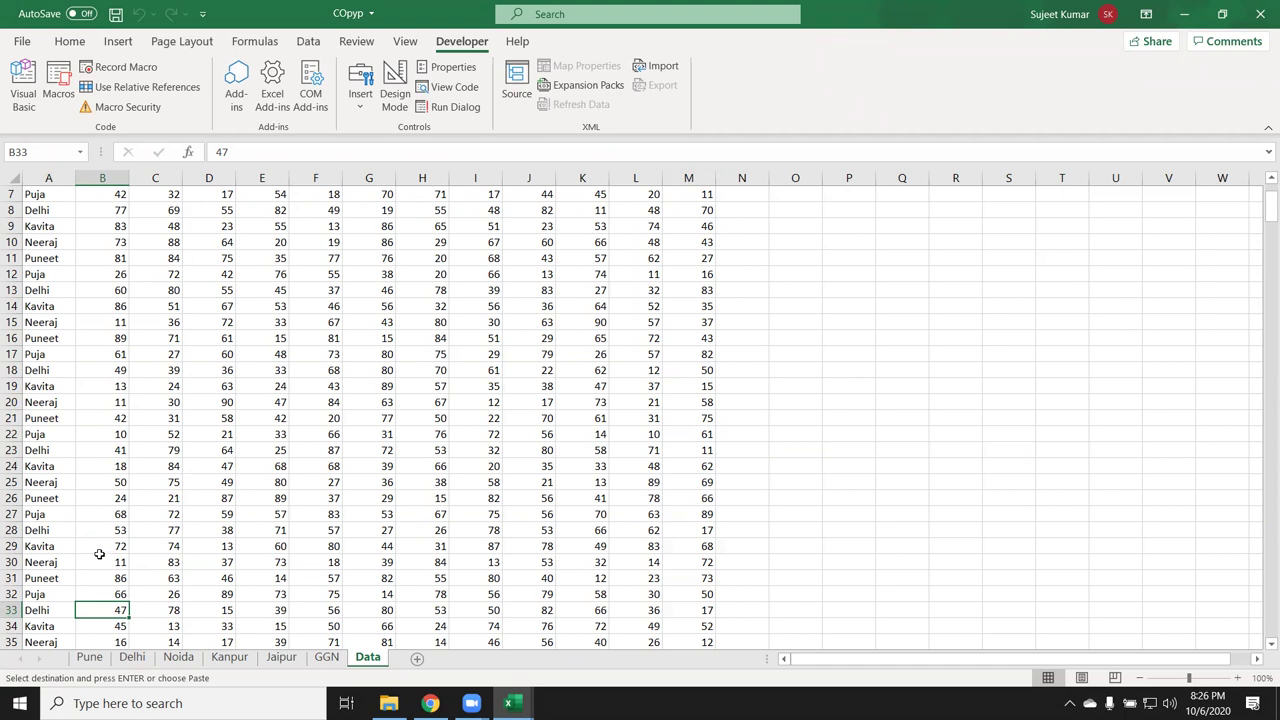
scroll(108, 516, down, 1)
scroll(108, 516, down, 2)
scroll(108, 520, down, 2)
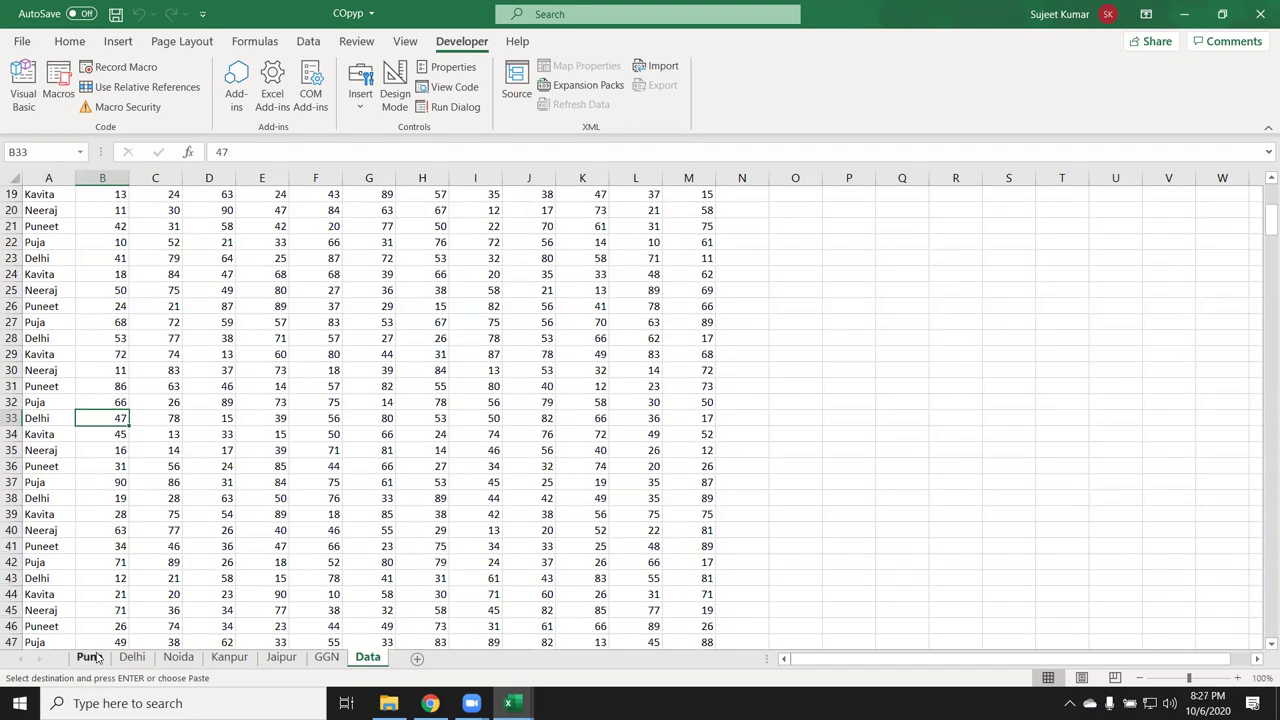
scroll(488, 503, up, 6)
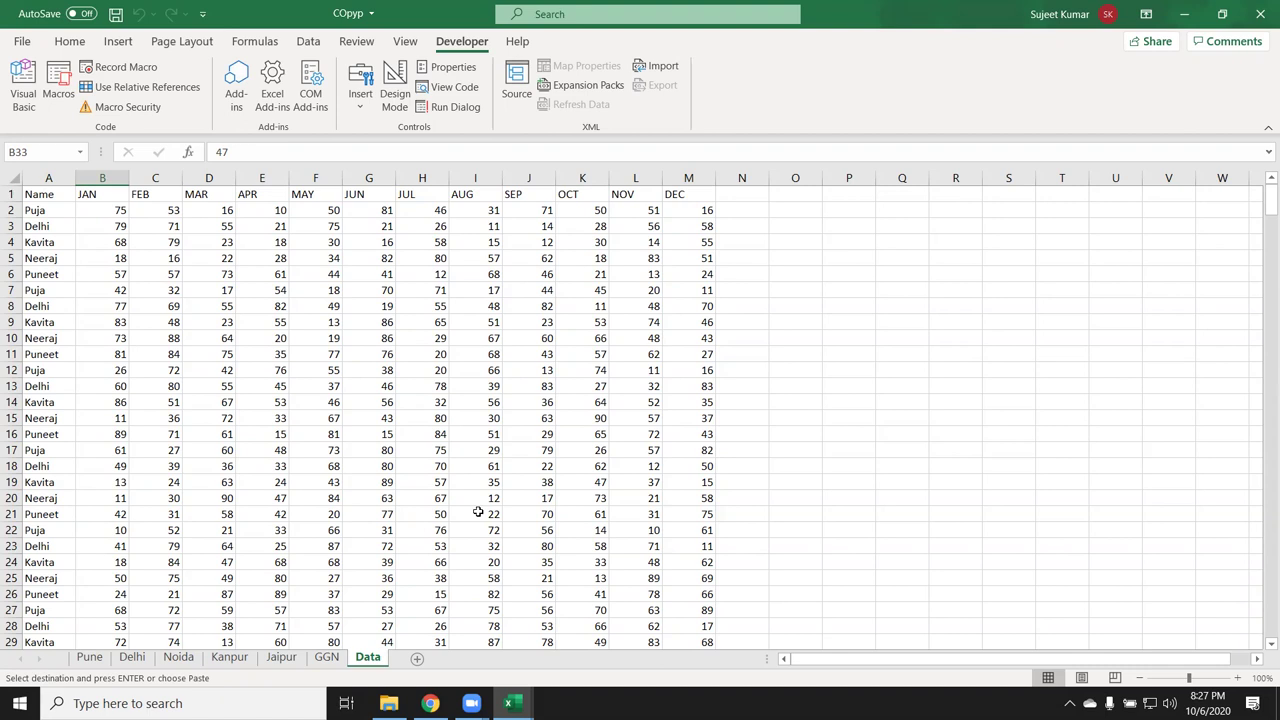
key(alt+F11)
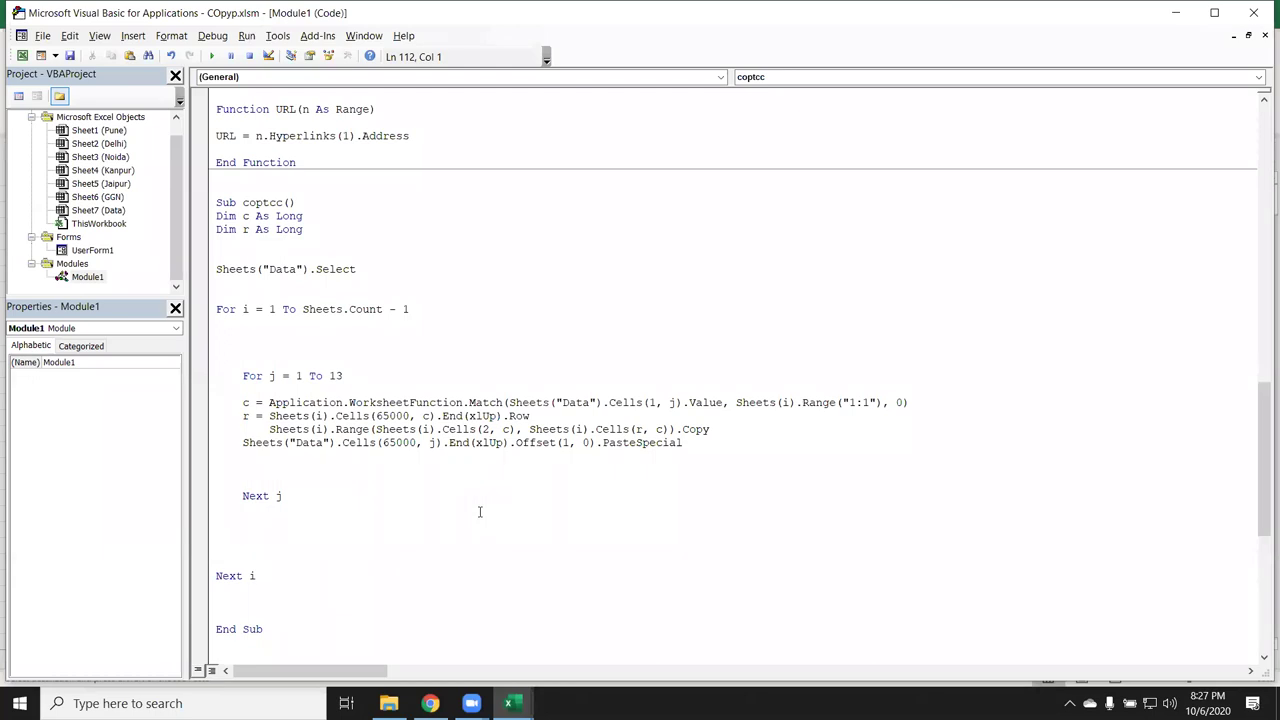
scroll(440, 473, down, 4)
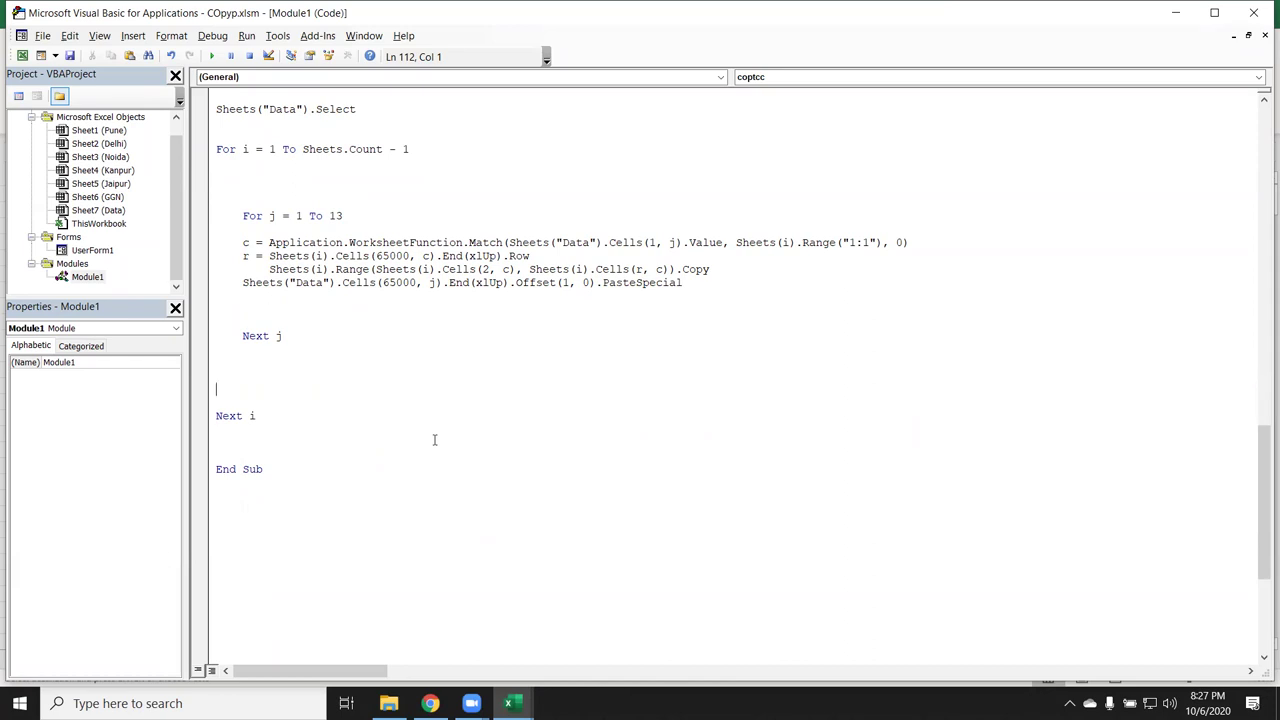
scroll(381, 480, up, 2)
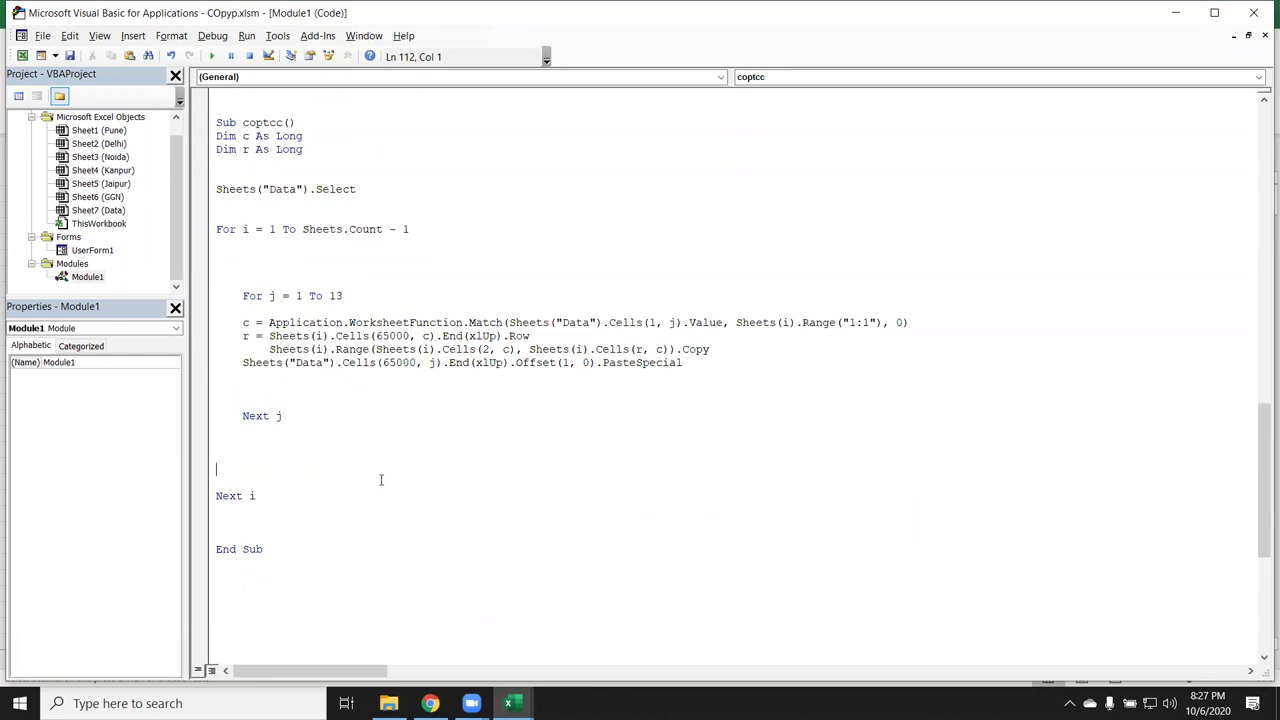
key(alt+F11)
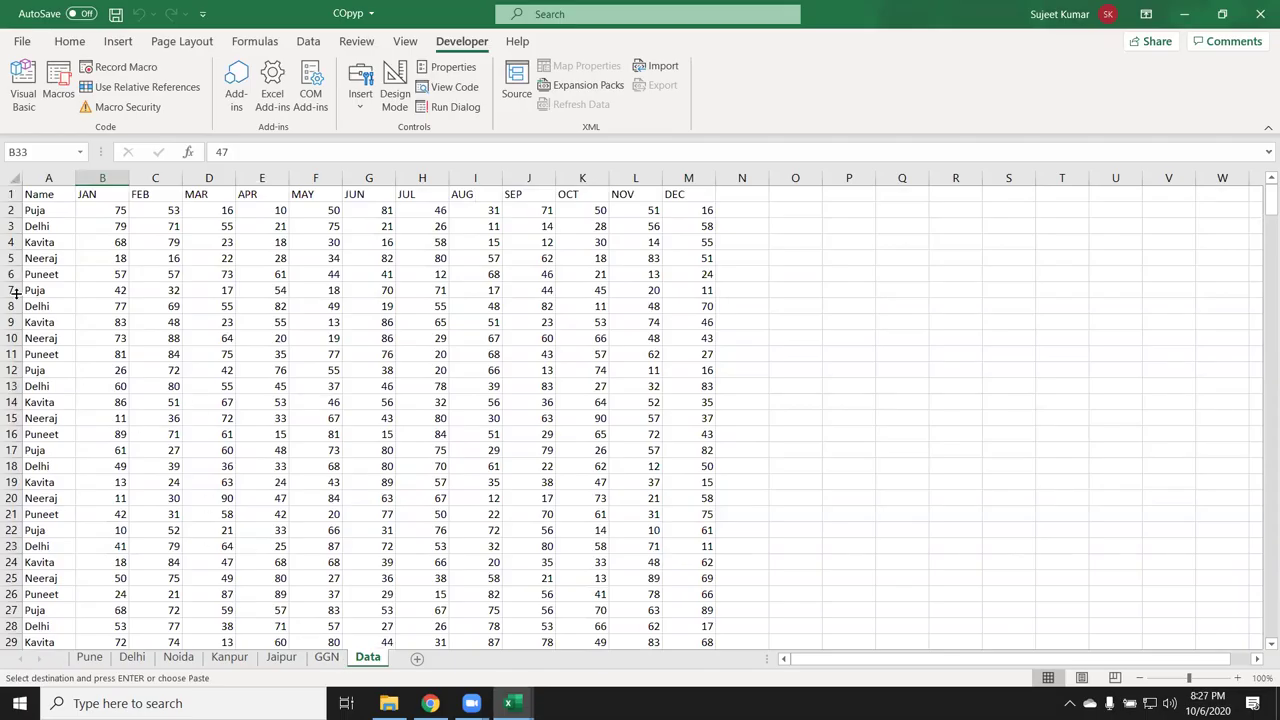
Step: Clear the consolidated data block from A2 through column M on the Data sheet
click(50, 217)
key(ctrl+shift+Right)
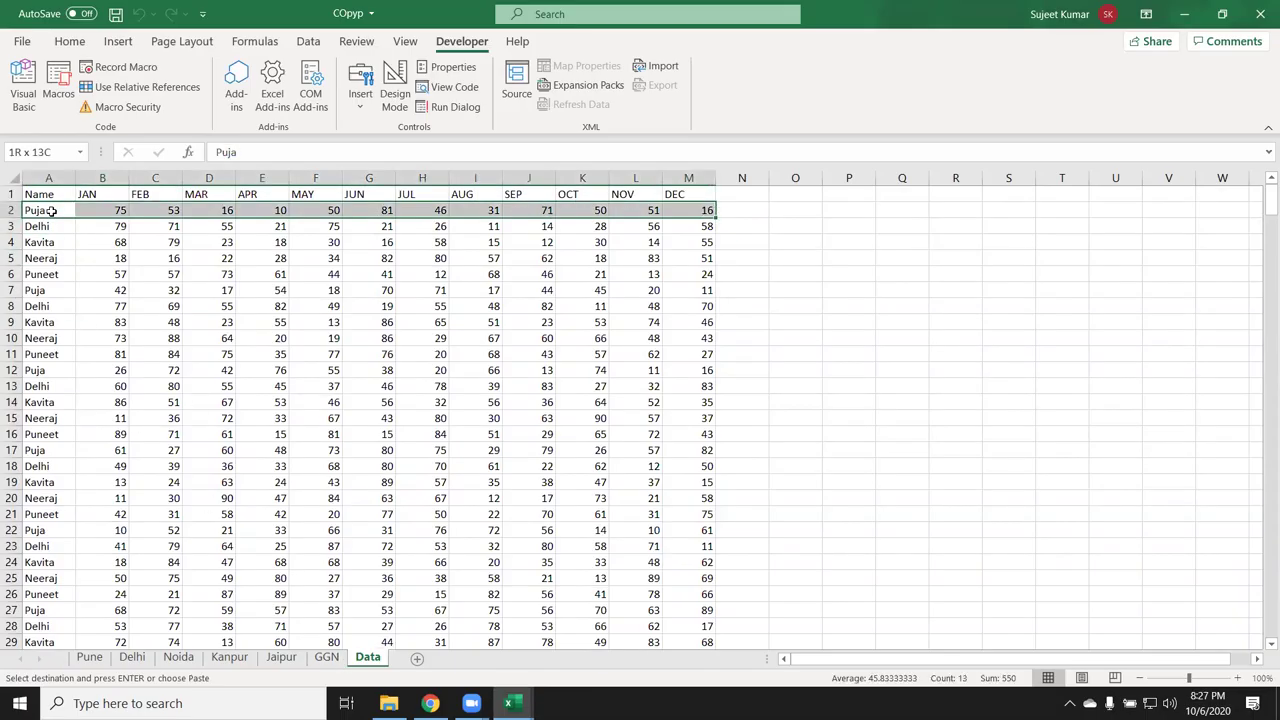
key(ctrl+shift+Down)
key(Delete)
key(ctrl+Home)
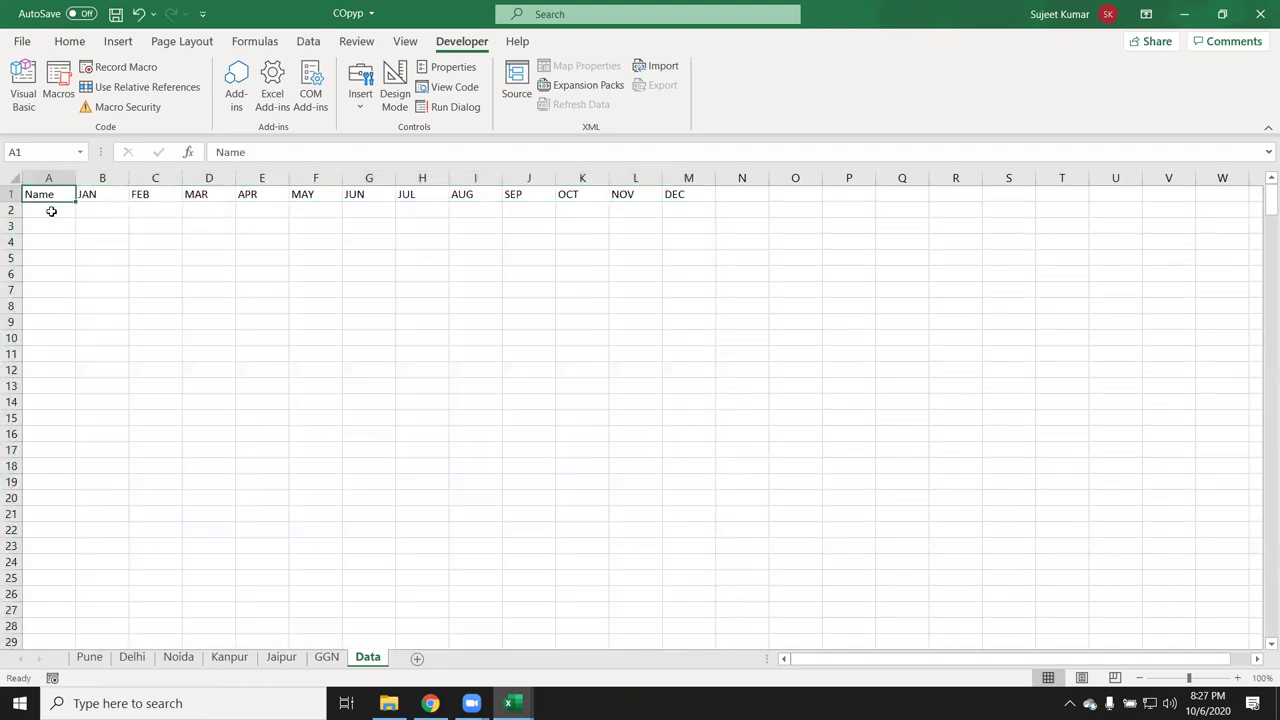
Step: On the Pune sheet, find the Name header and select the list of names below it
key(ctrl+c)
click(89, 657)
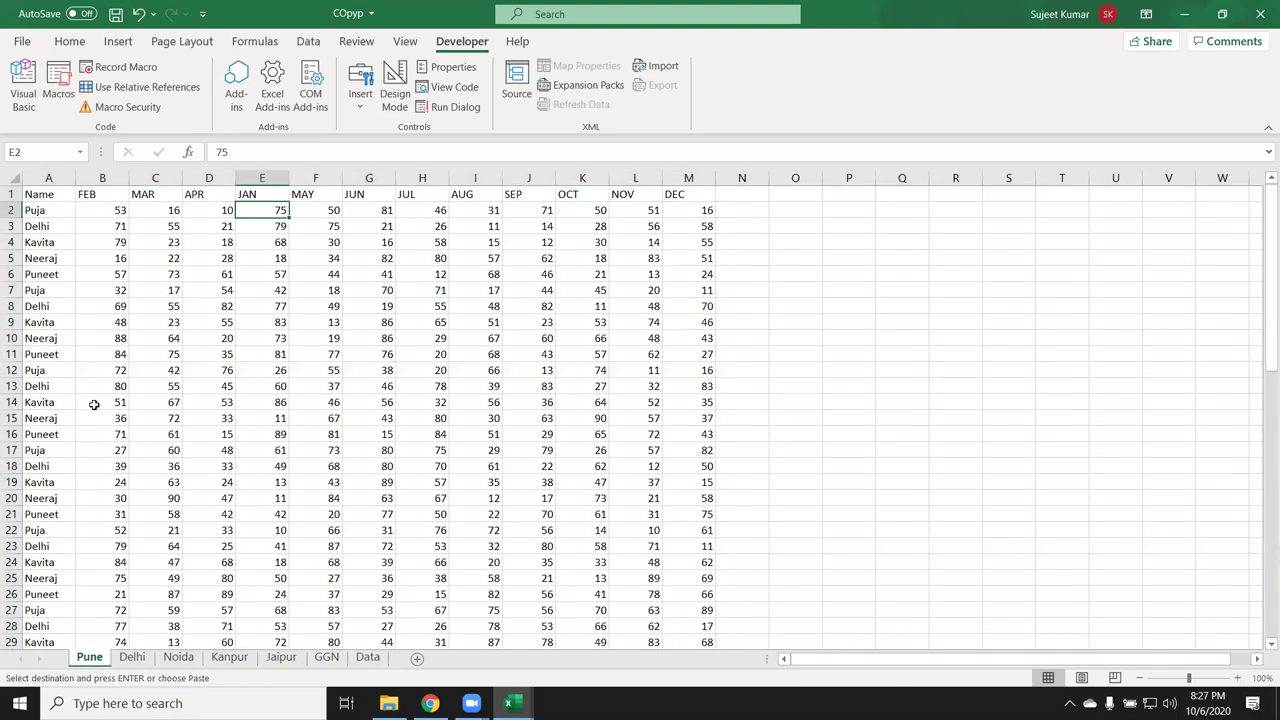
key(ctrl+f)
text(Name)
key(Return)
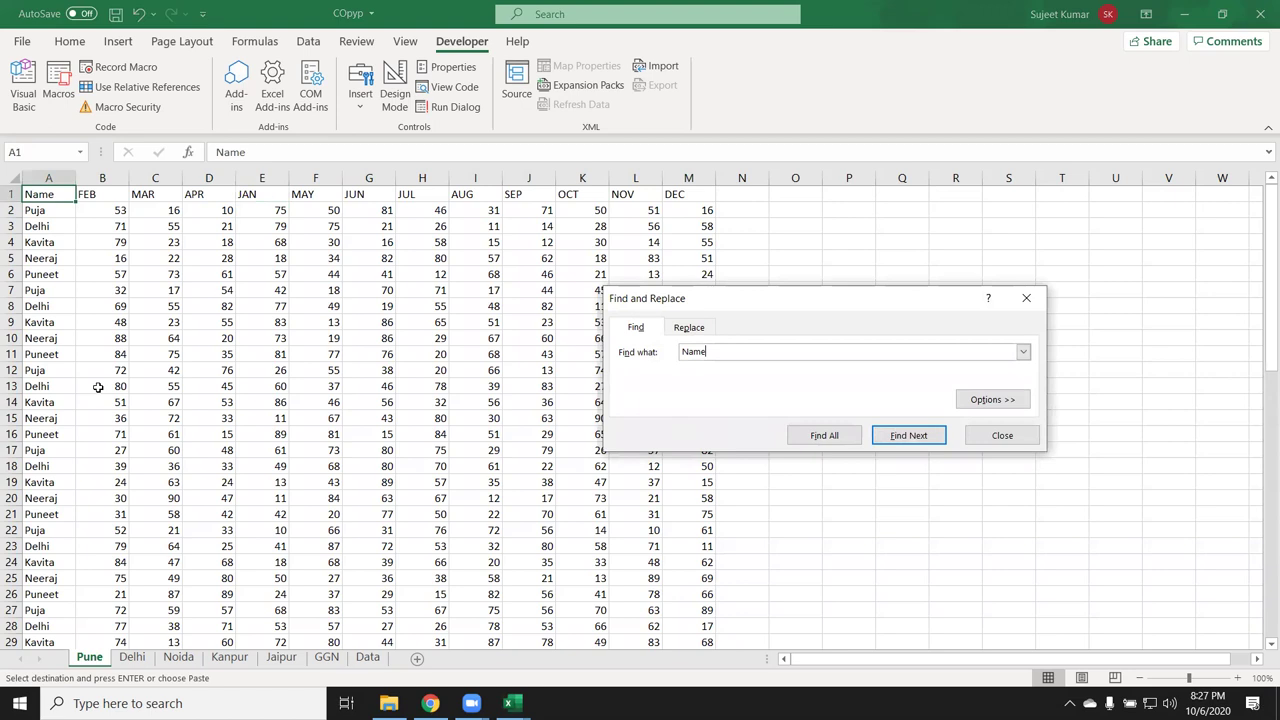
key(Escape)
key(Down)
key(ctrl+shift+Down)
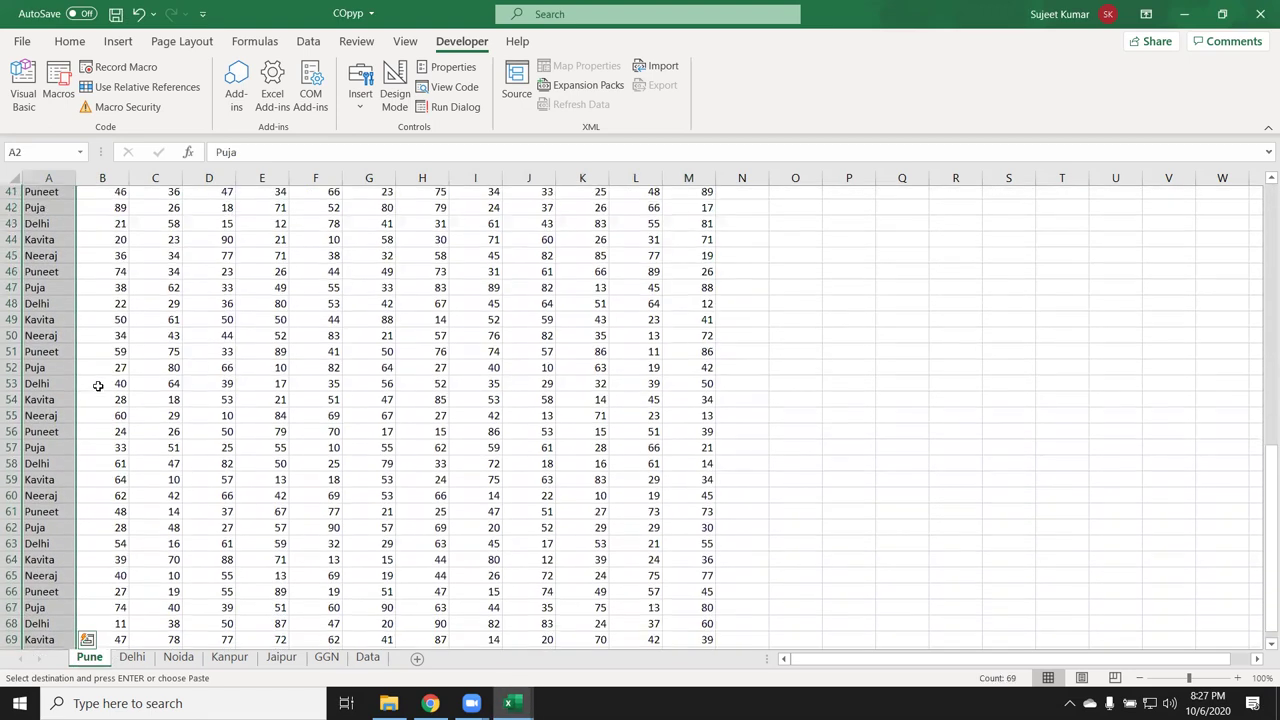
Step: Paste the names into A2 on Data, clear them, then select the Match expression in the code
click(362, 660)
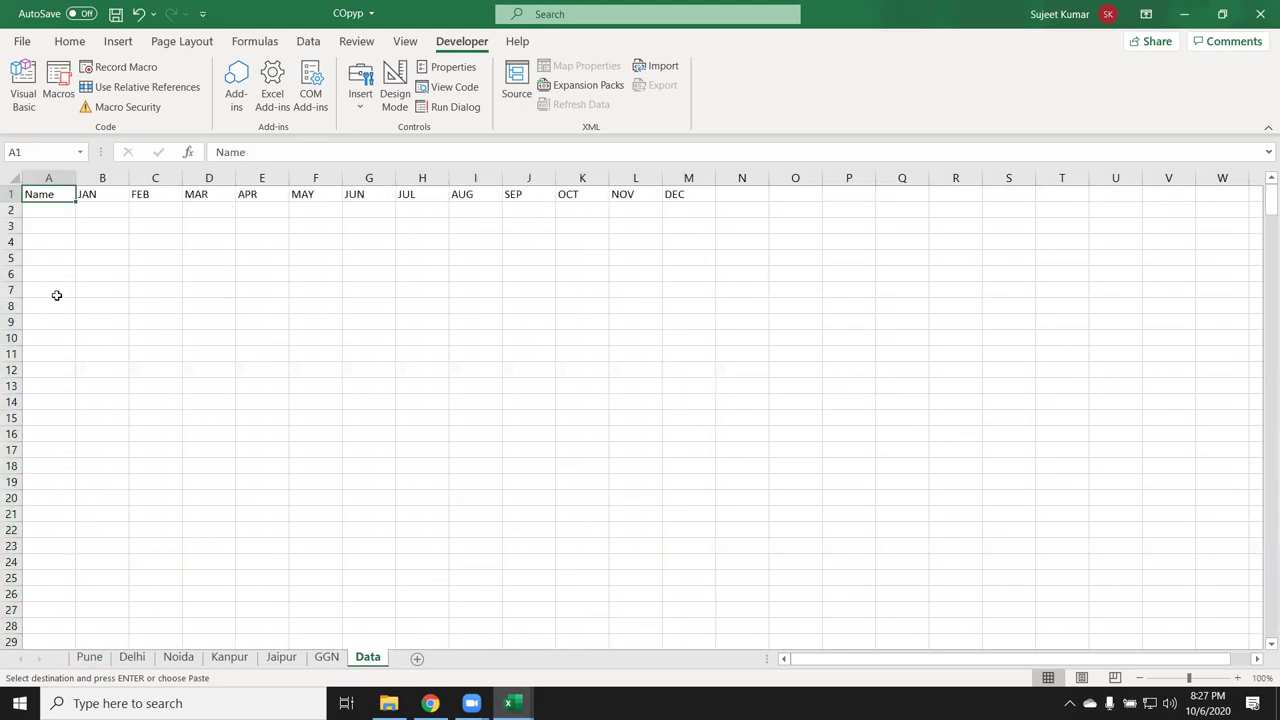
click(30, 207)
key(ctrl+v)
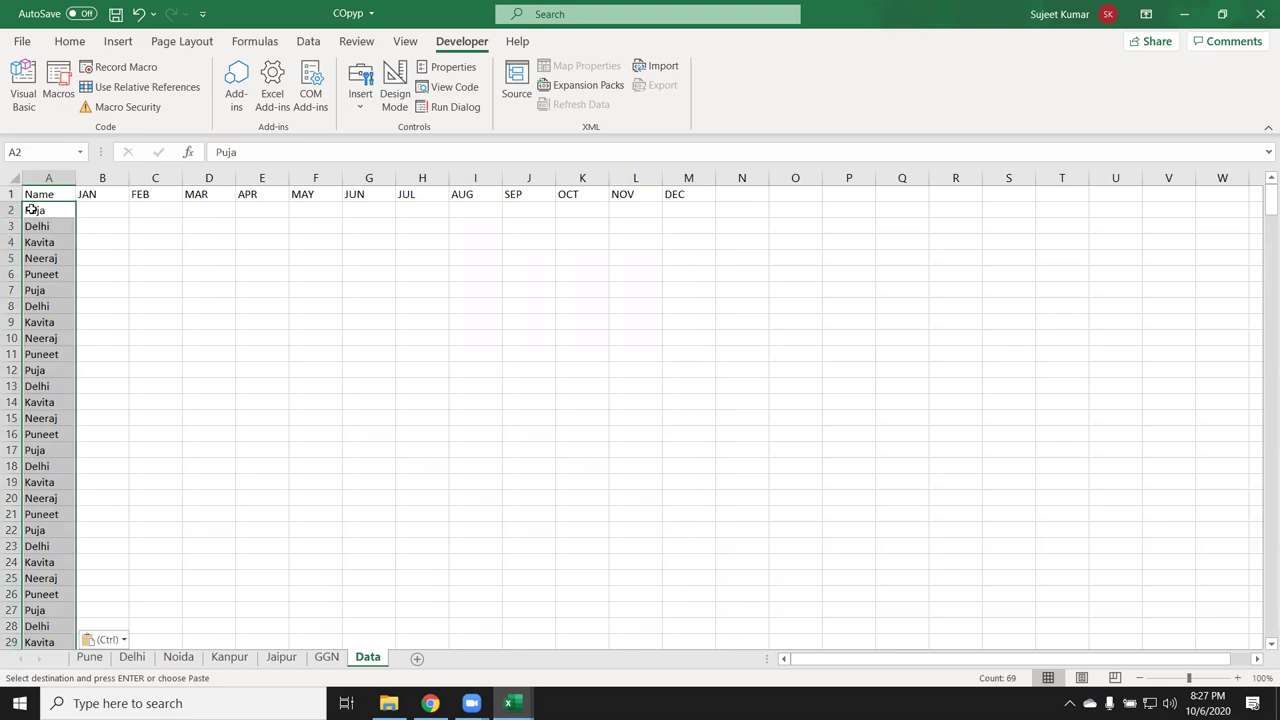
key(Delete)
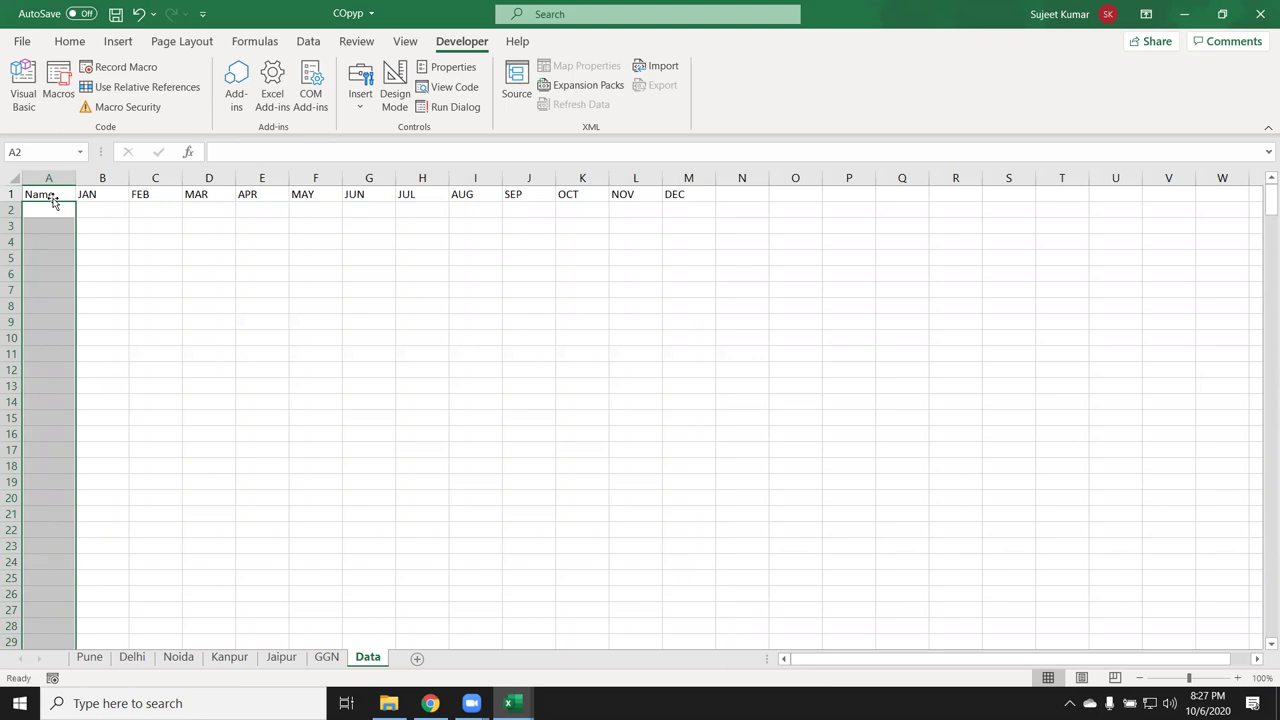
click(52, 196)
drag(260, 322, 959, 325)
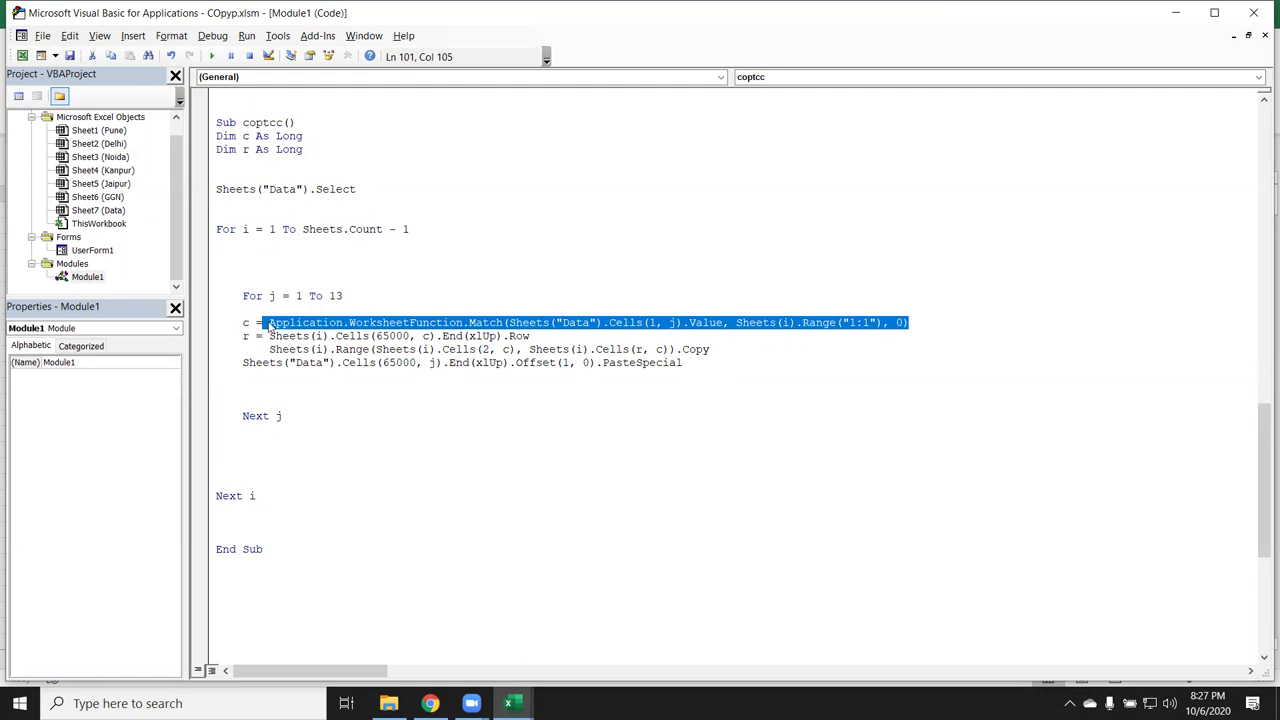
key(alt+F11)
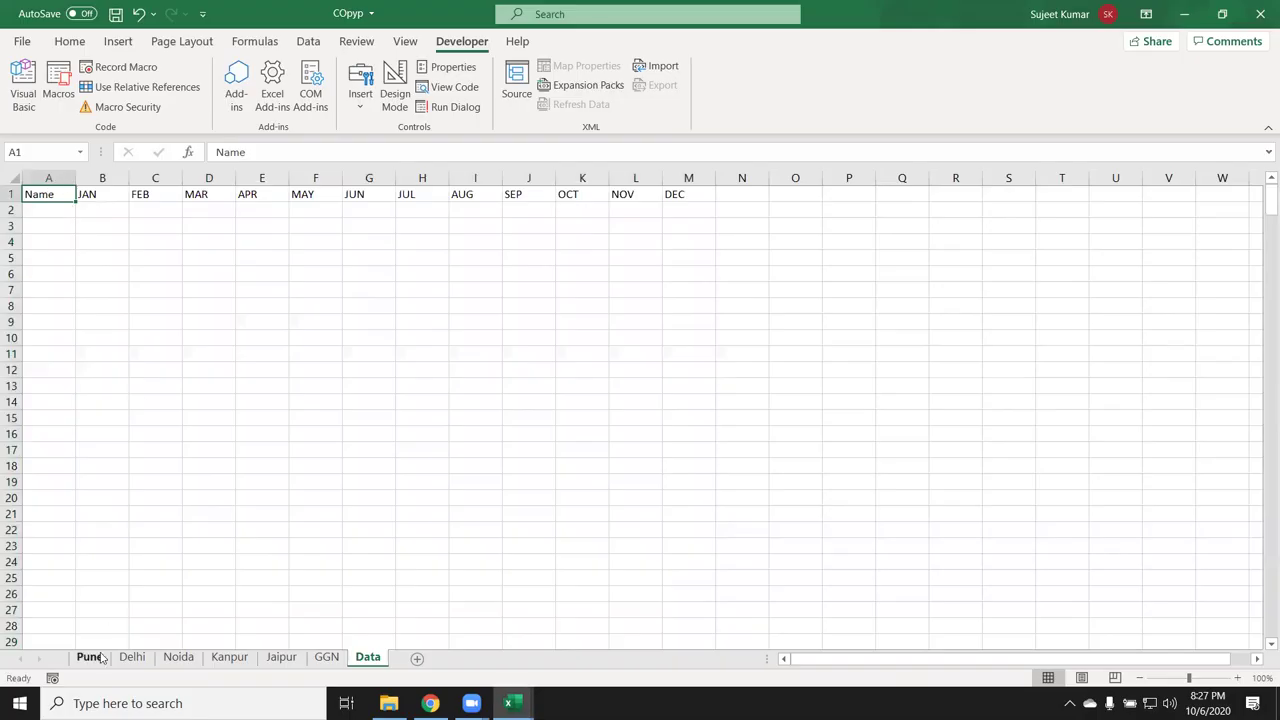
click(90, 657)
click(42, 242)
key(ctrl+Home)
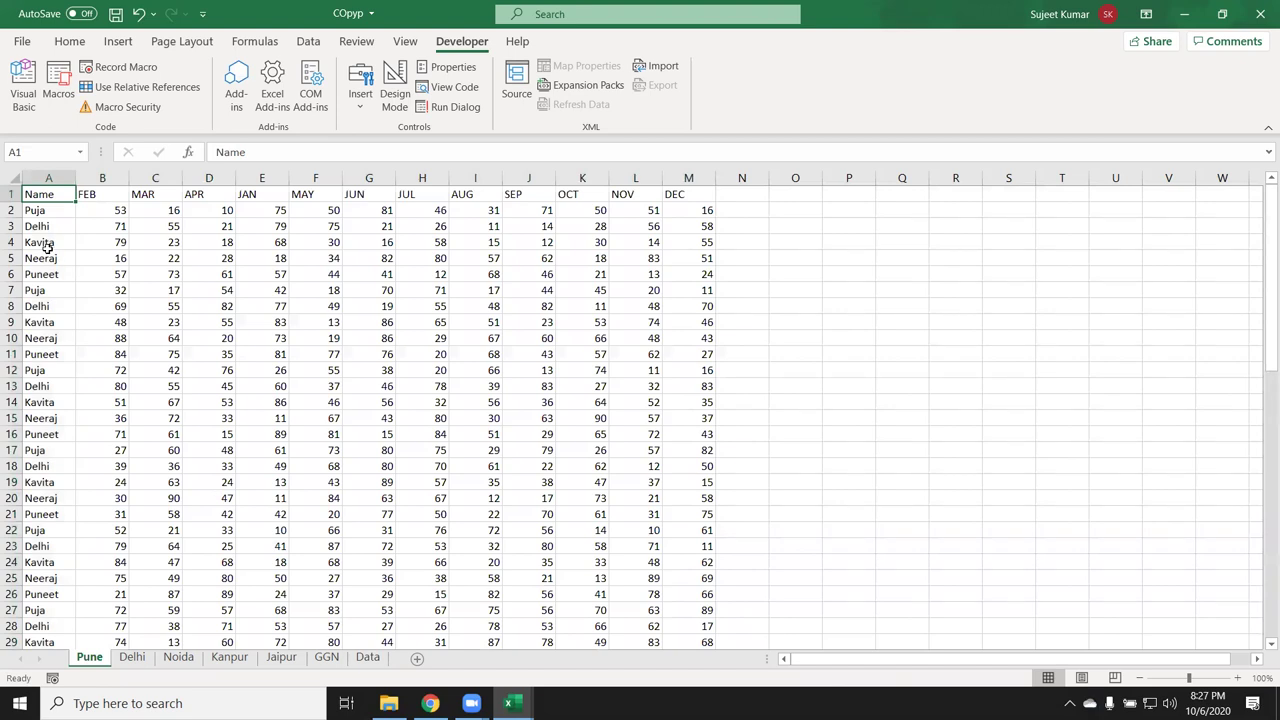
key(alt+F11)
key(shift+Left)
key(shift+Left)
key(shift+Left)
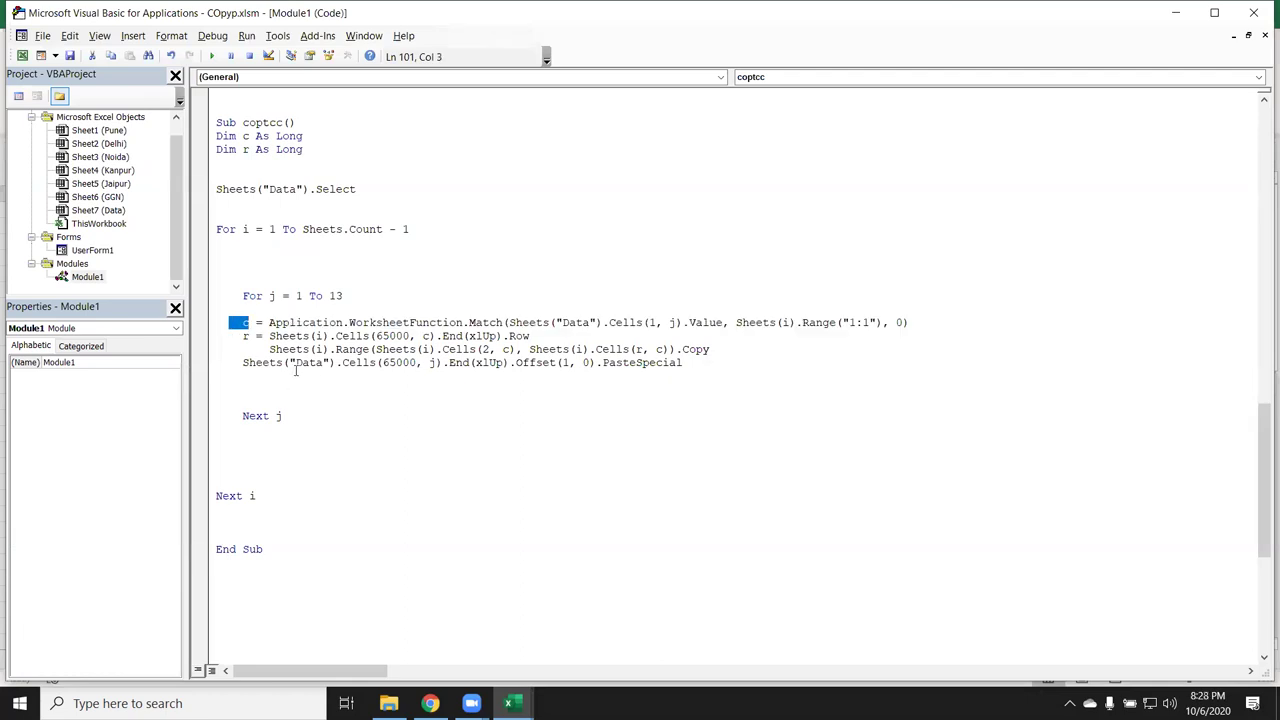
key(alt+F11)
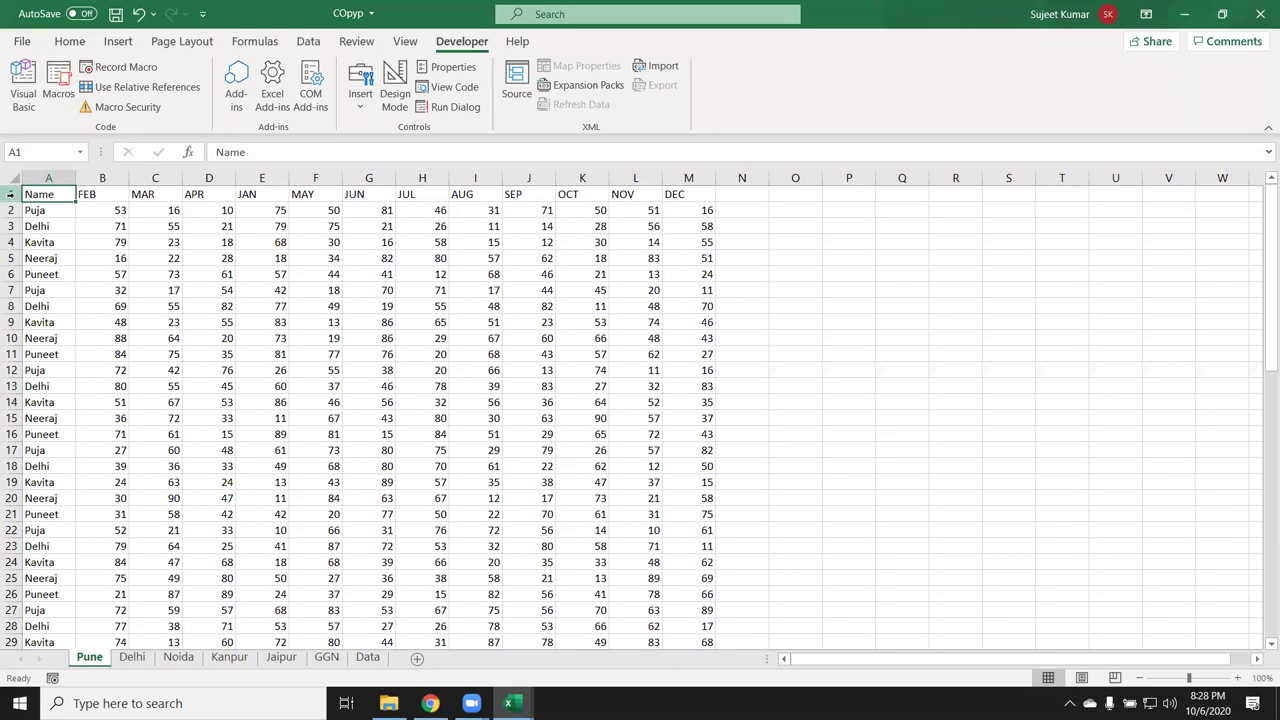
click(47, 210)
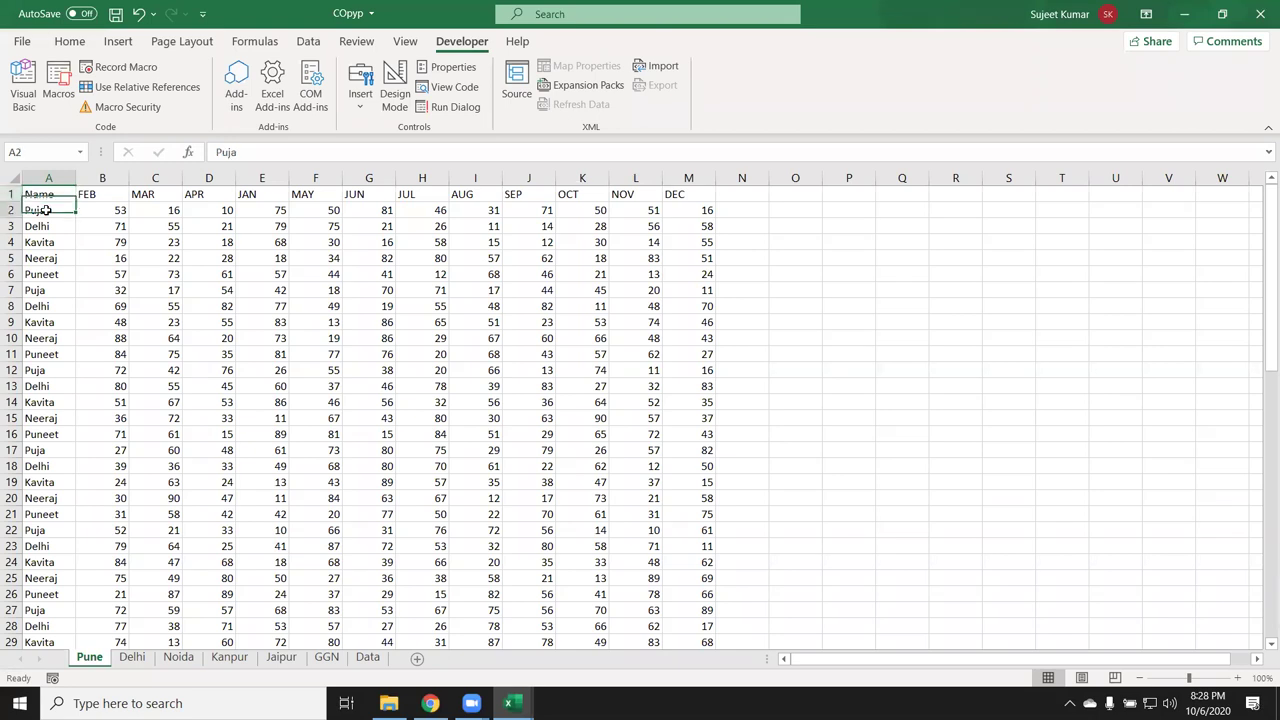
key(ctrl+Down)
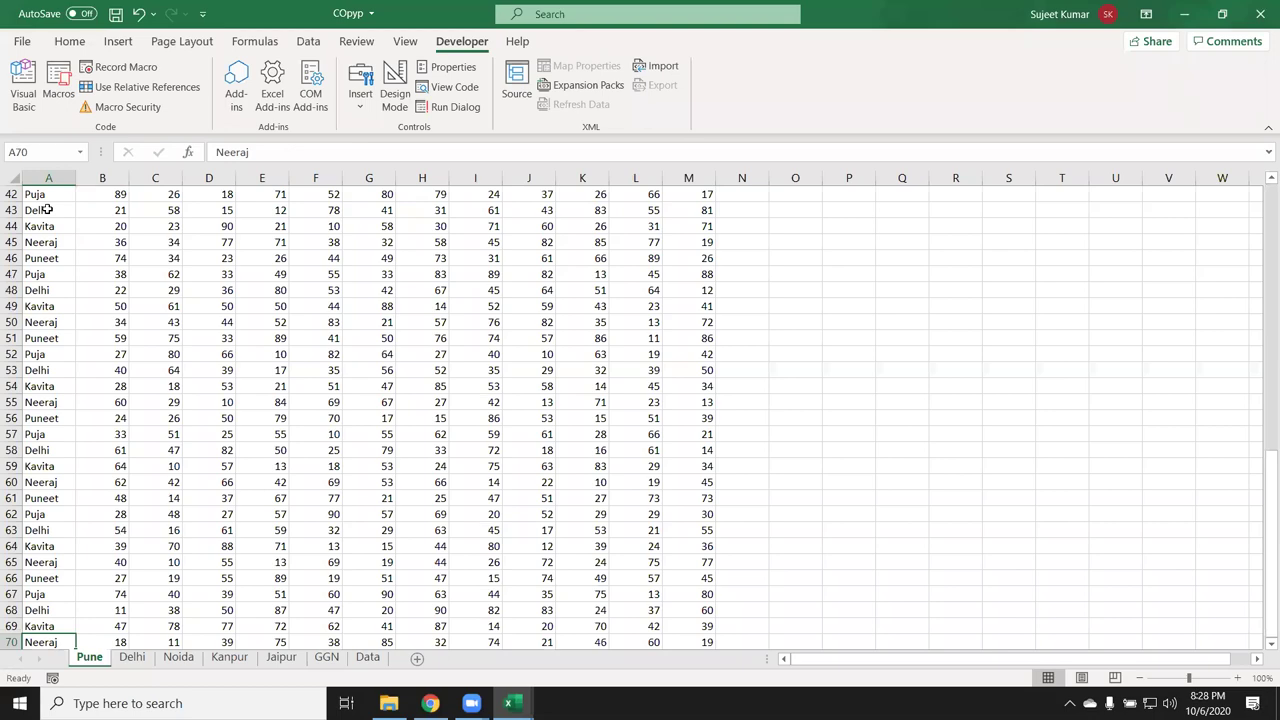
key(ctrl+Up)
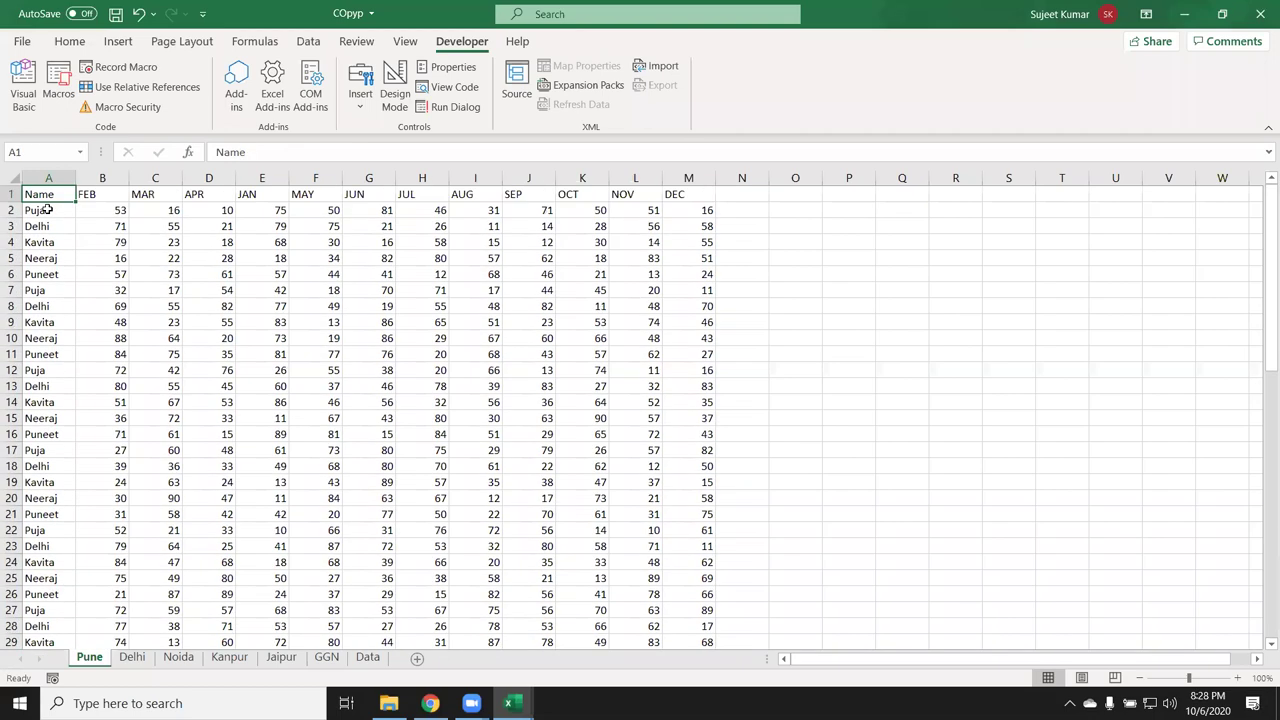
key(alt+F11)
double_click(290, 336)
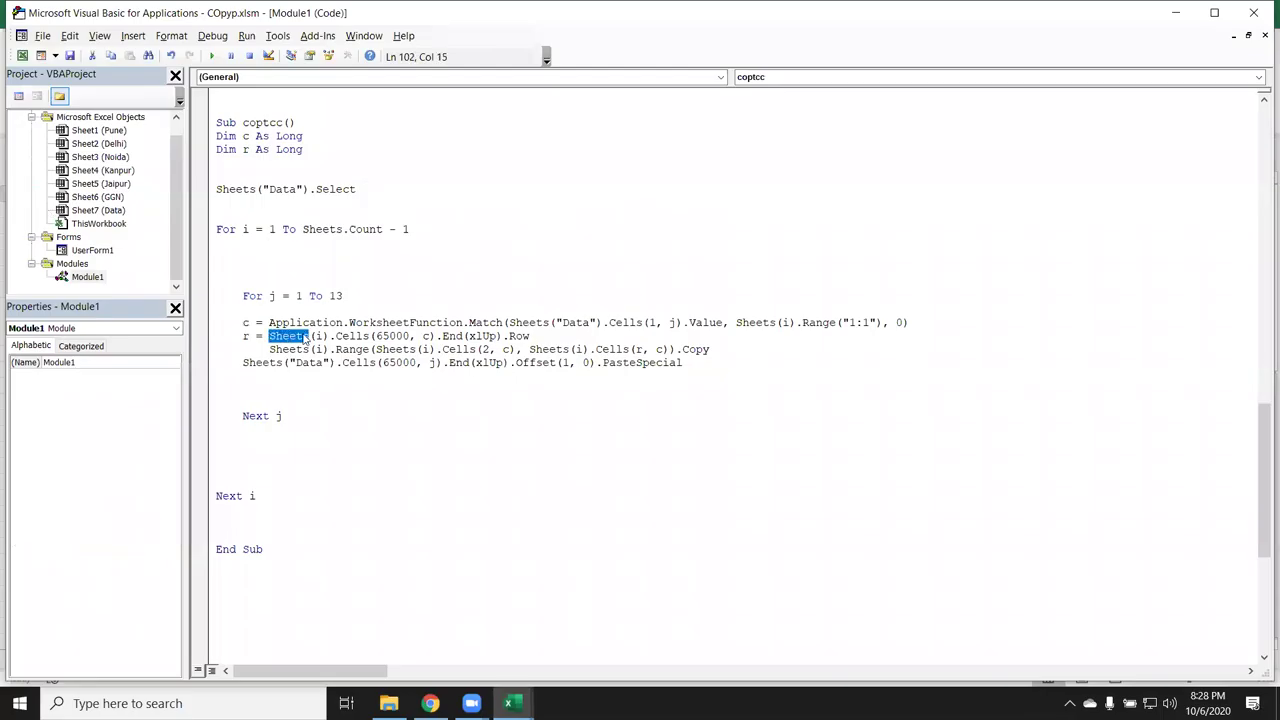
double_click(350, 336)
key(alt+F11)
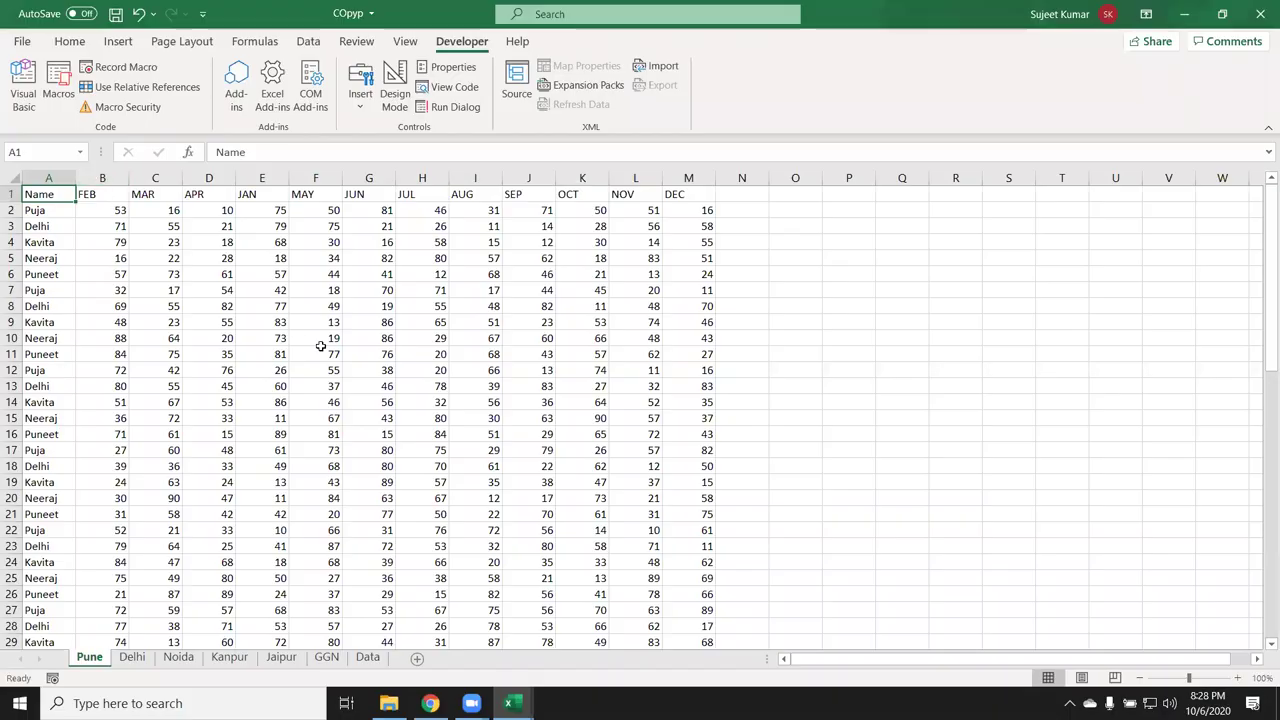
key(alt+F11)
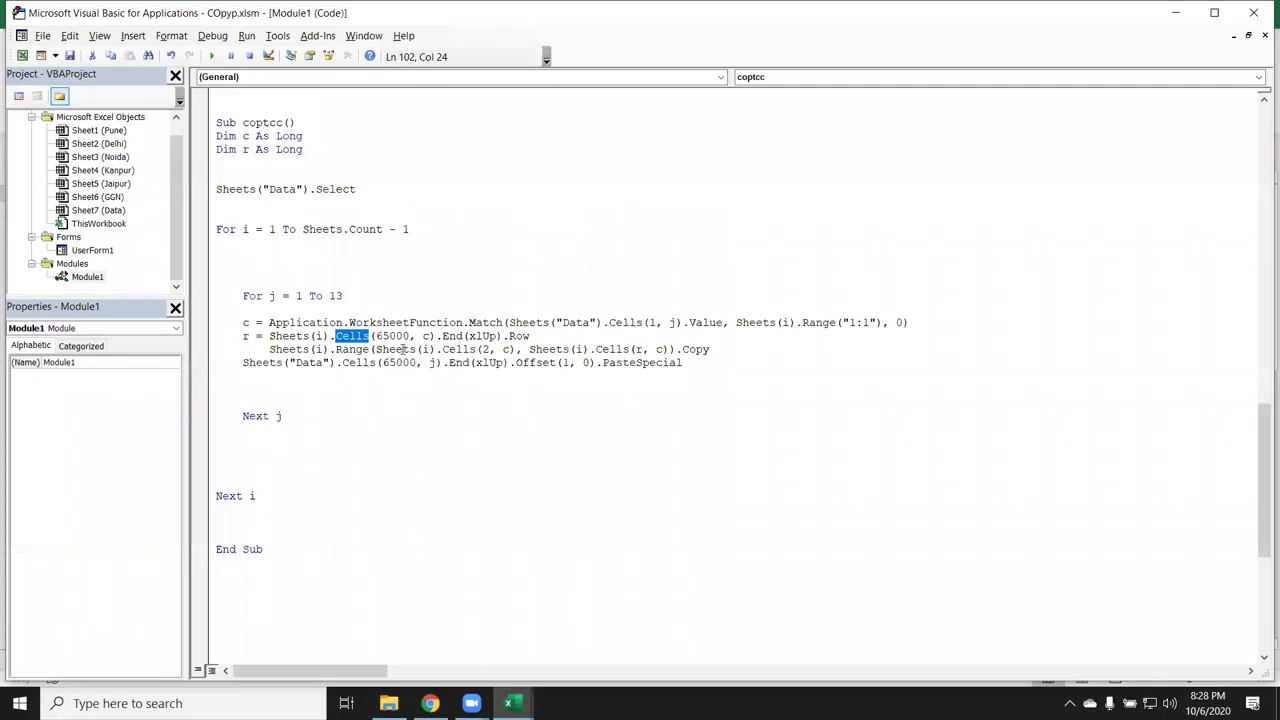
double_click(426, 336)
drag(268, 322, 938, 327)
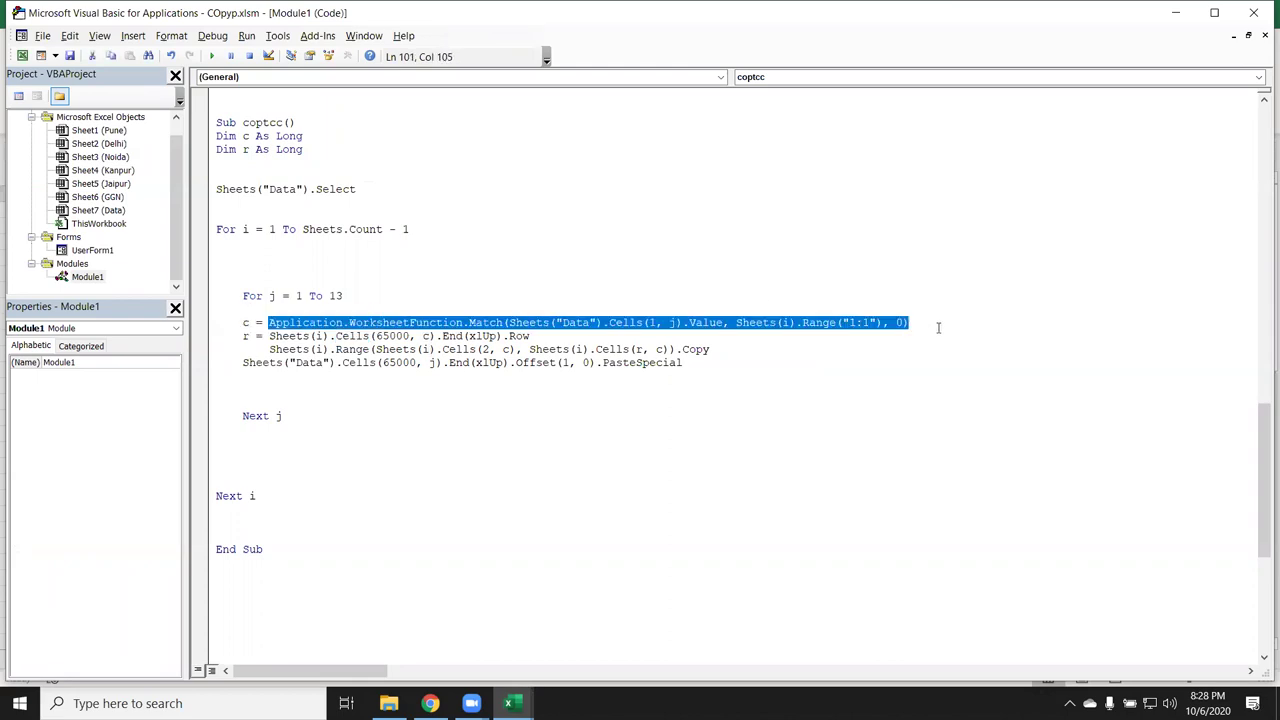
double_click(425, 336)
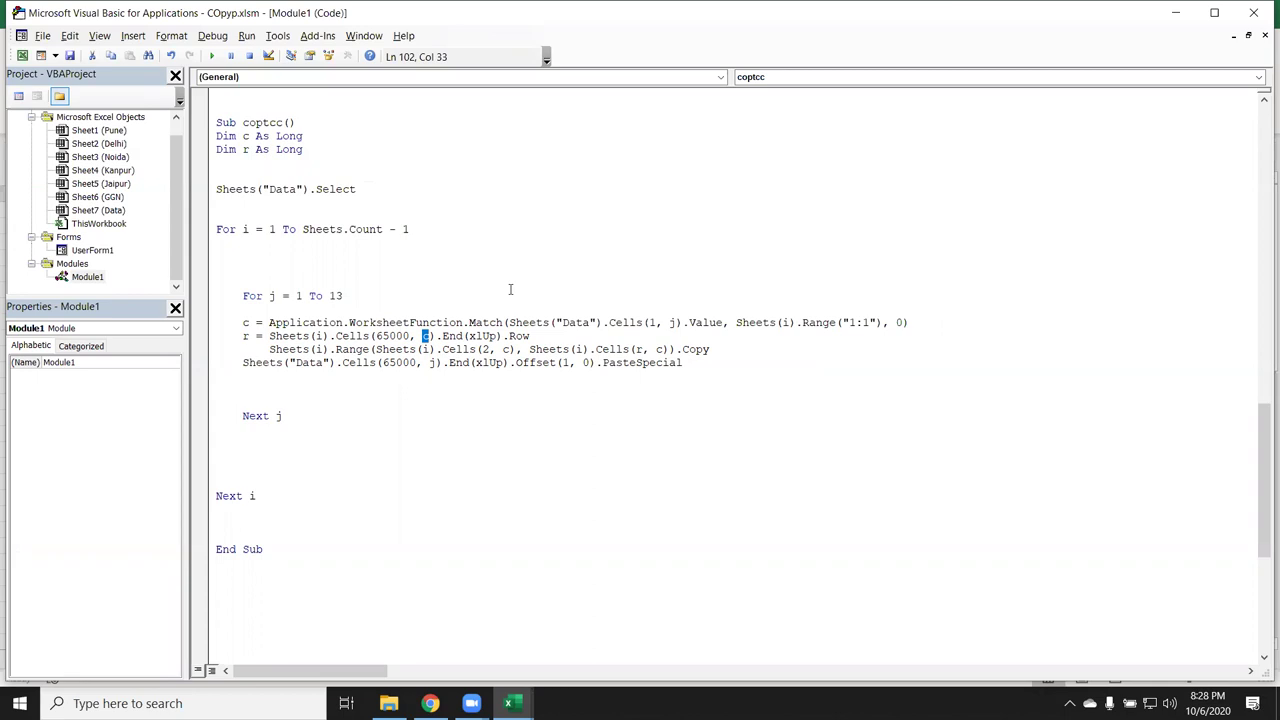
double_click(518, 336)
click(248, 337)
double_click(245, 323)
click(247, 336)
double_click(245, 336)
click(349, 349)
double_click(338, 349)
drag(381, 349, 500, 349)
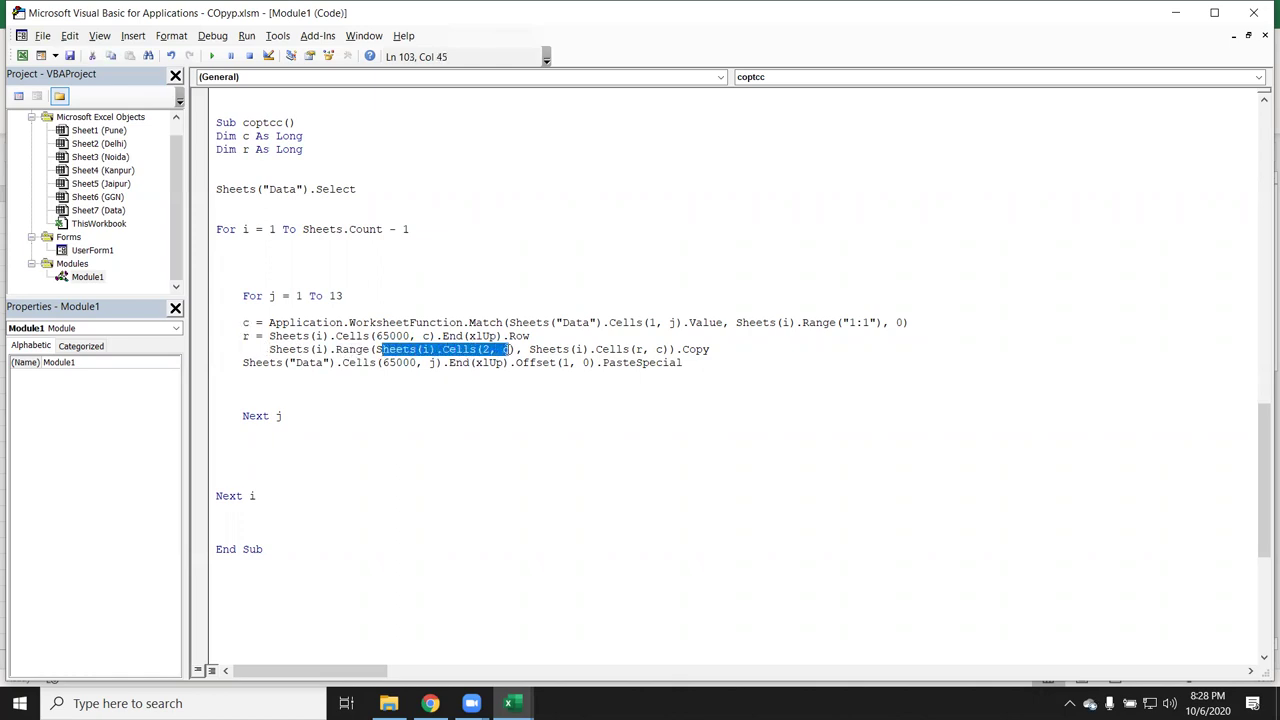
double_click(485, 349)
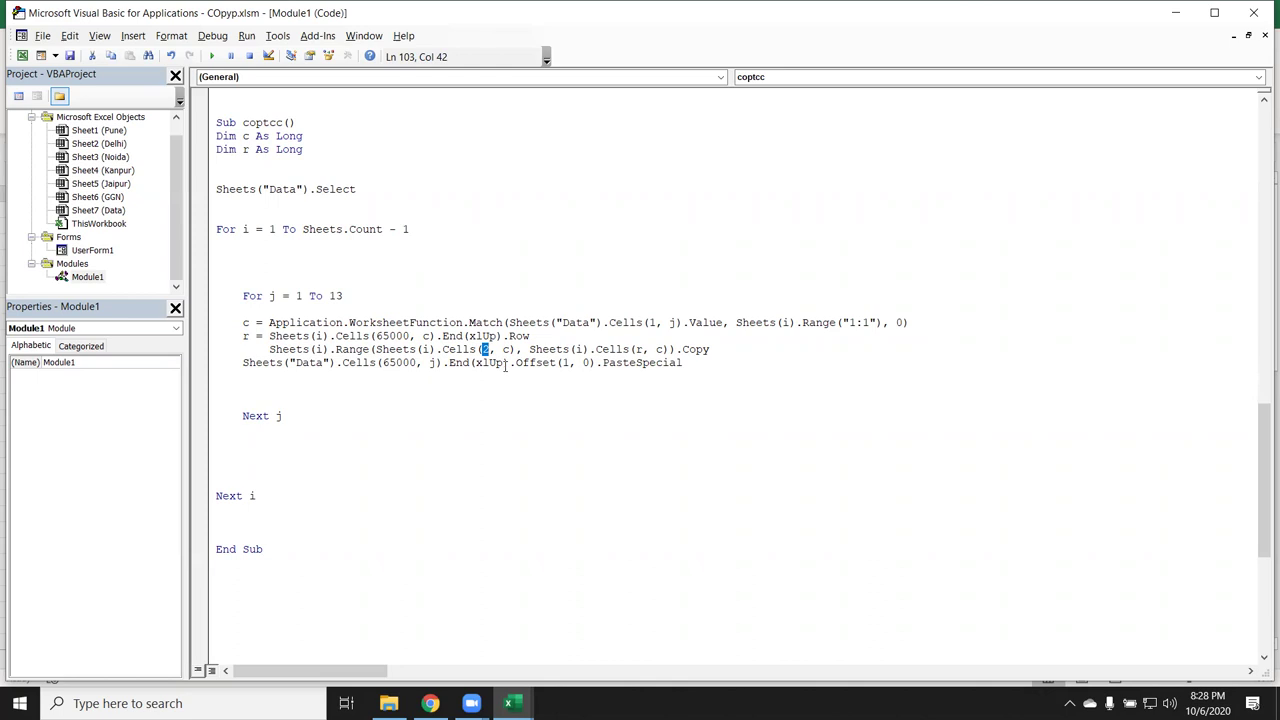
double_click(506, 349)
drag(243, 322, 266, 322)
drag(249, 336, 242, 337)
Step: Type Range("A1","A10").Copy on the empty line below For i
click(221, 259)
text(range)
text(("A1)
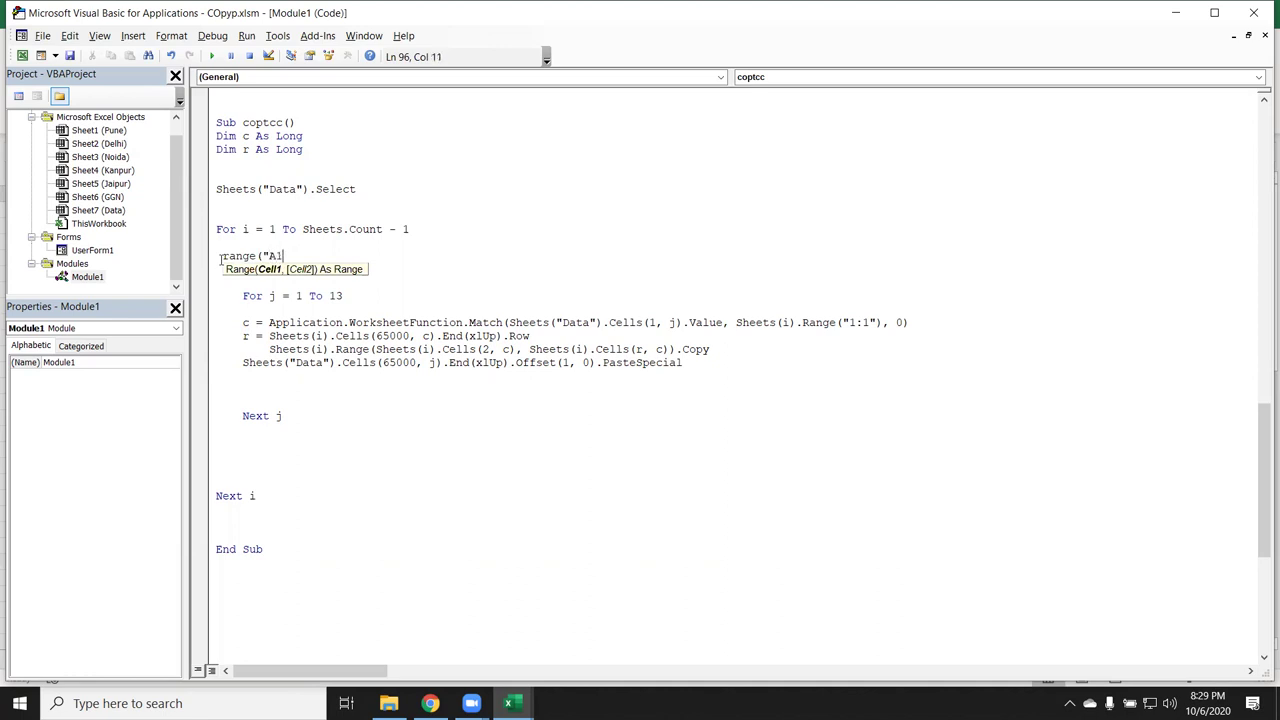
text(",)
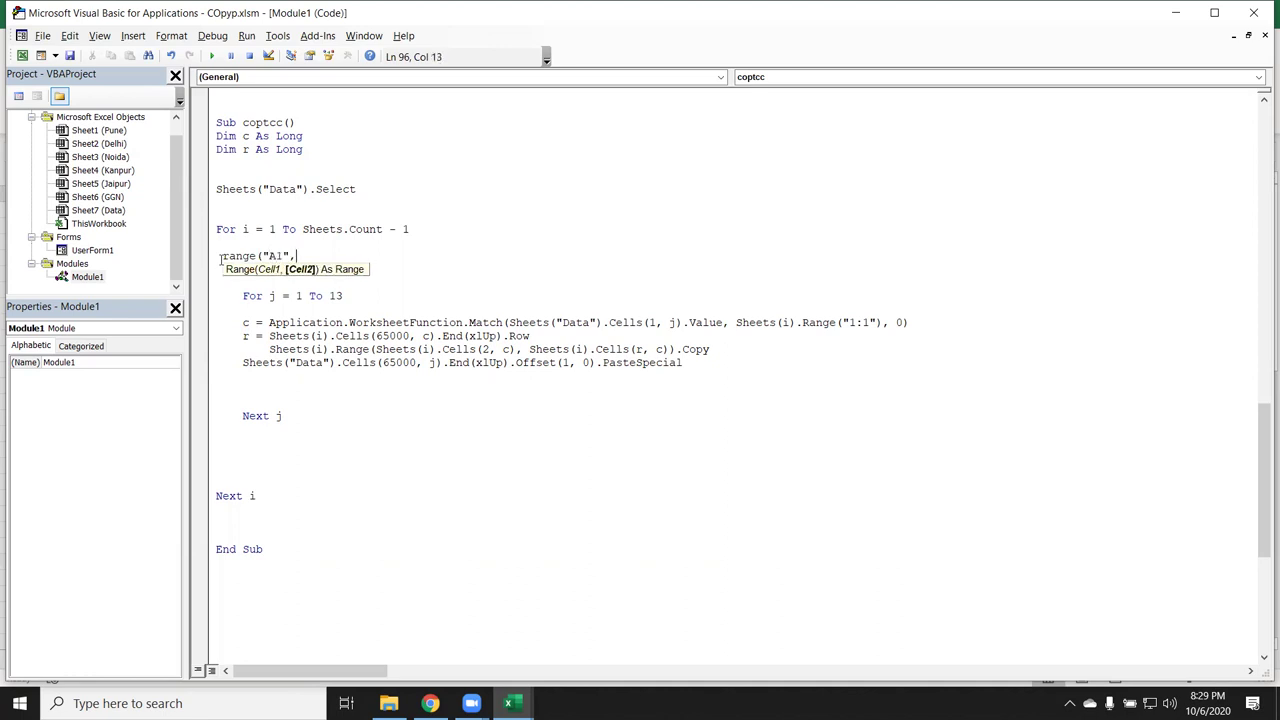
text("A10").copy)
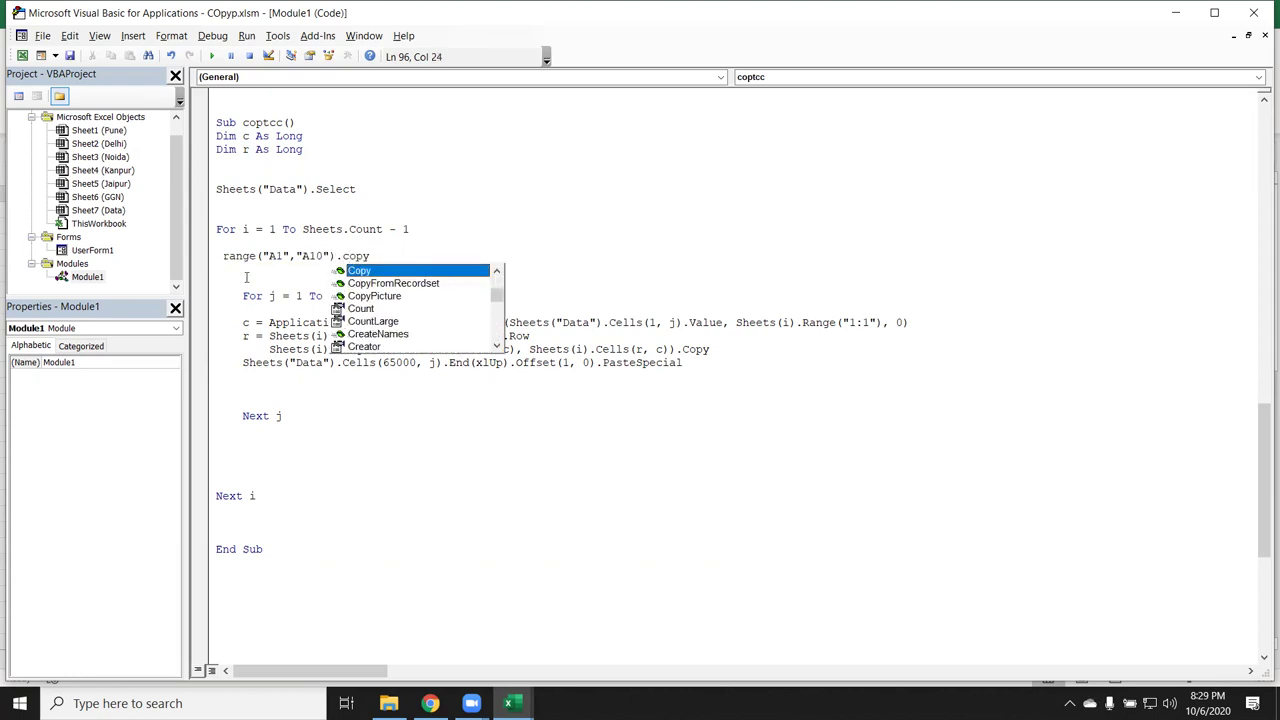
click(276, 266)
double_click(274, 256)
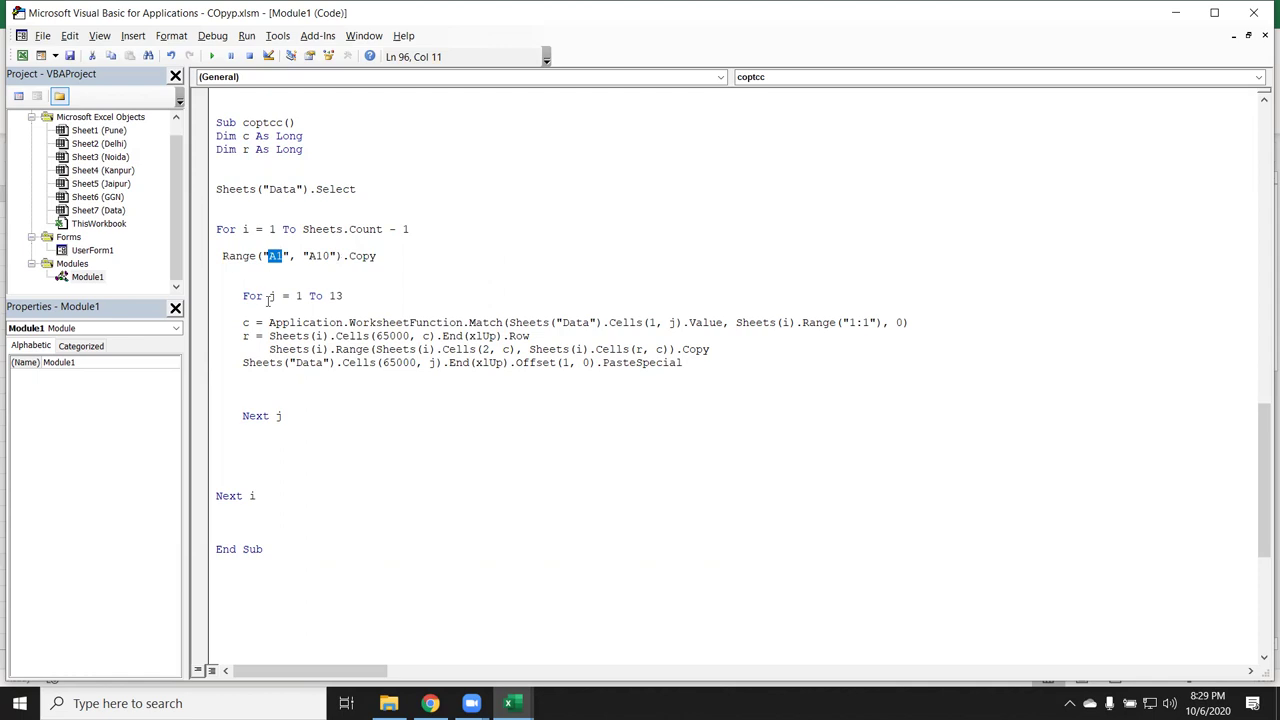
double_click(317, 256)
Step: Replace the arguments so the line reads Range(Cells(5, 2), Cells(10, 2)).Copy
click(289, 256)
key(BackSpace)
key(BackSpace)
key(BackSpace)
key(BackSpace)
text(cells)
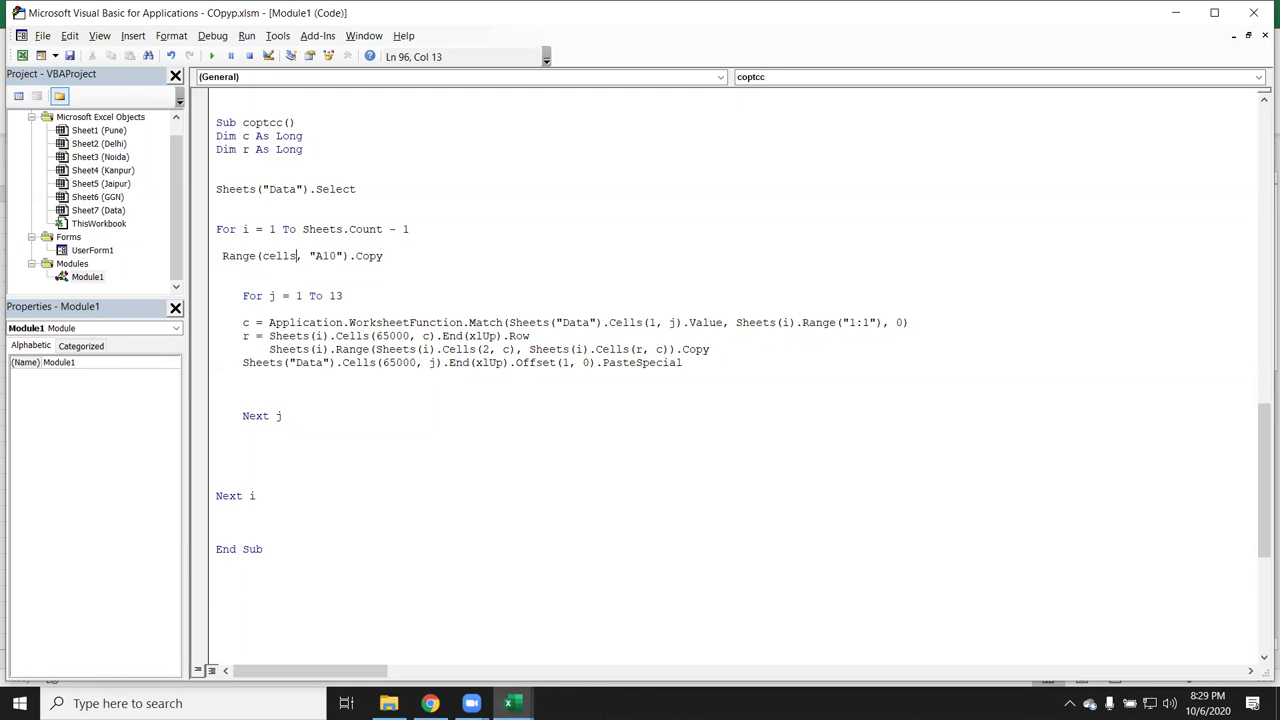
text((5,2))
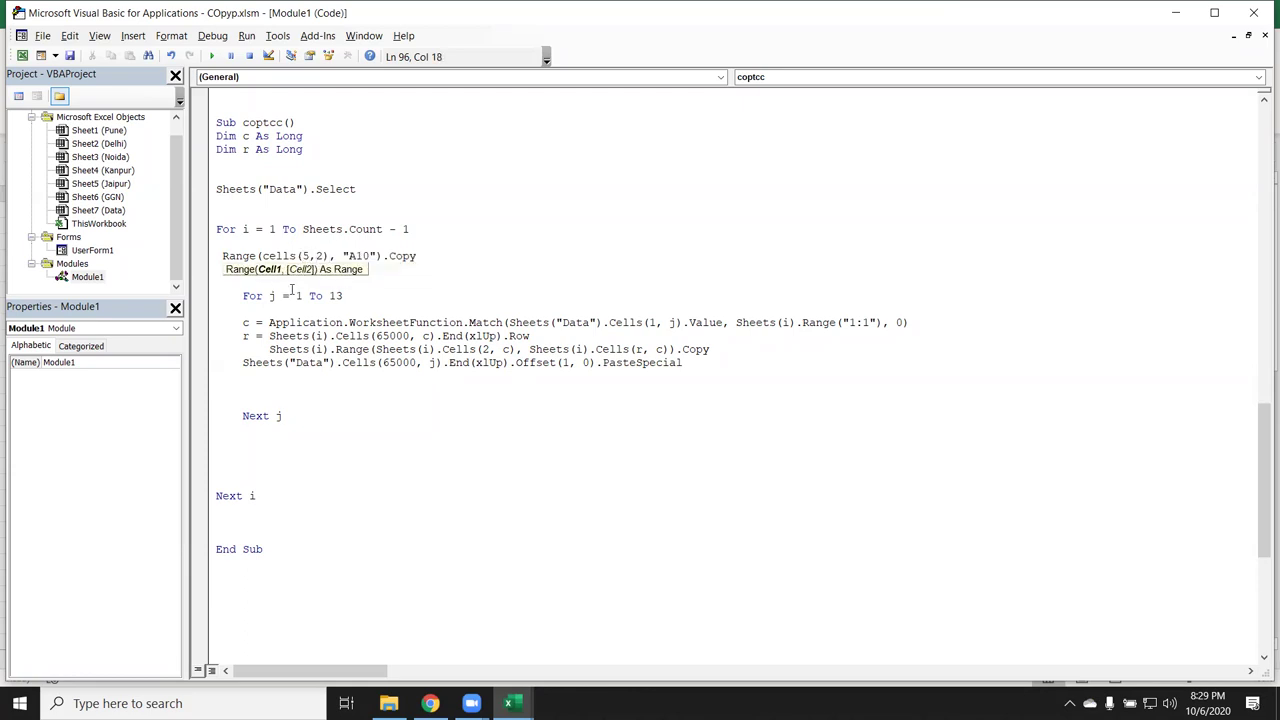
click(369, 246)
double_click(365, 256)
key(BackSpace)
key(BackSpace)
key(Delete)
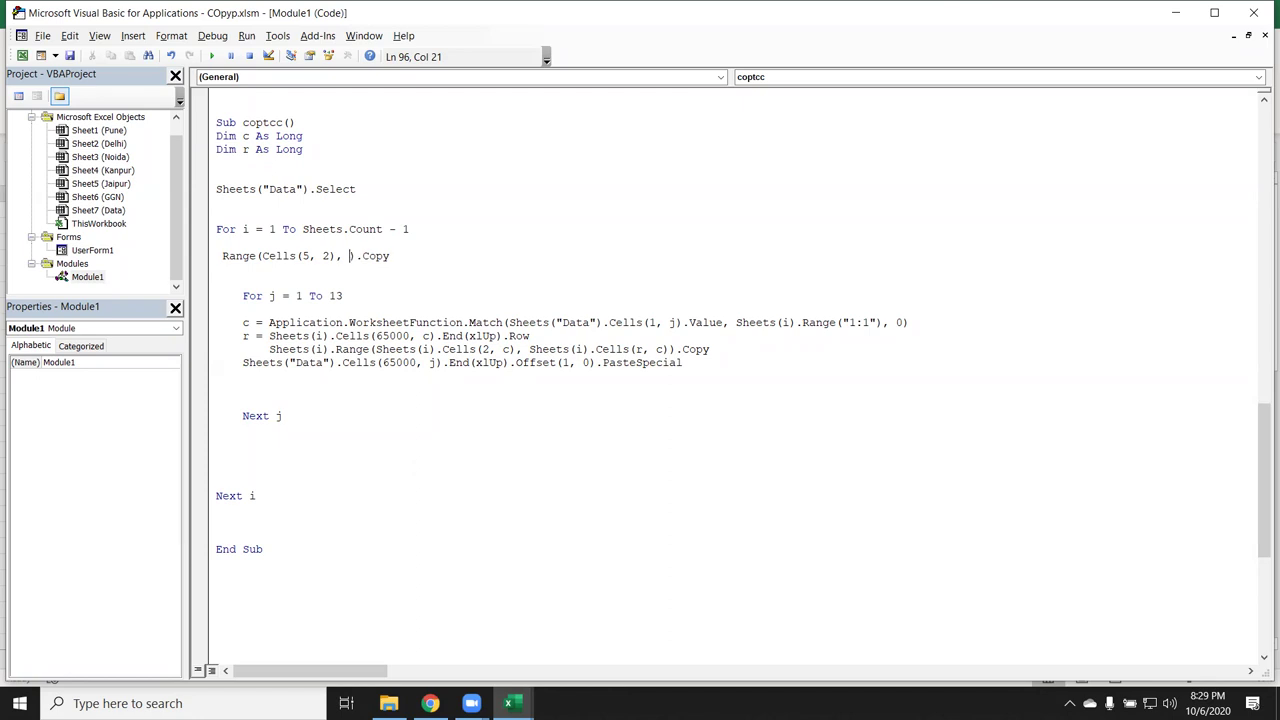
text(cells()
text(5)
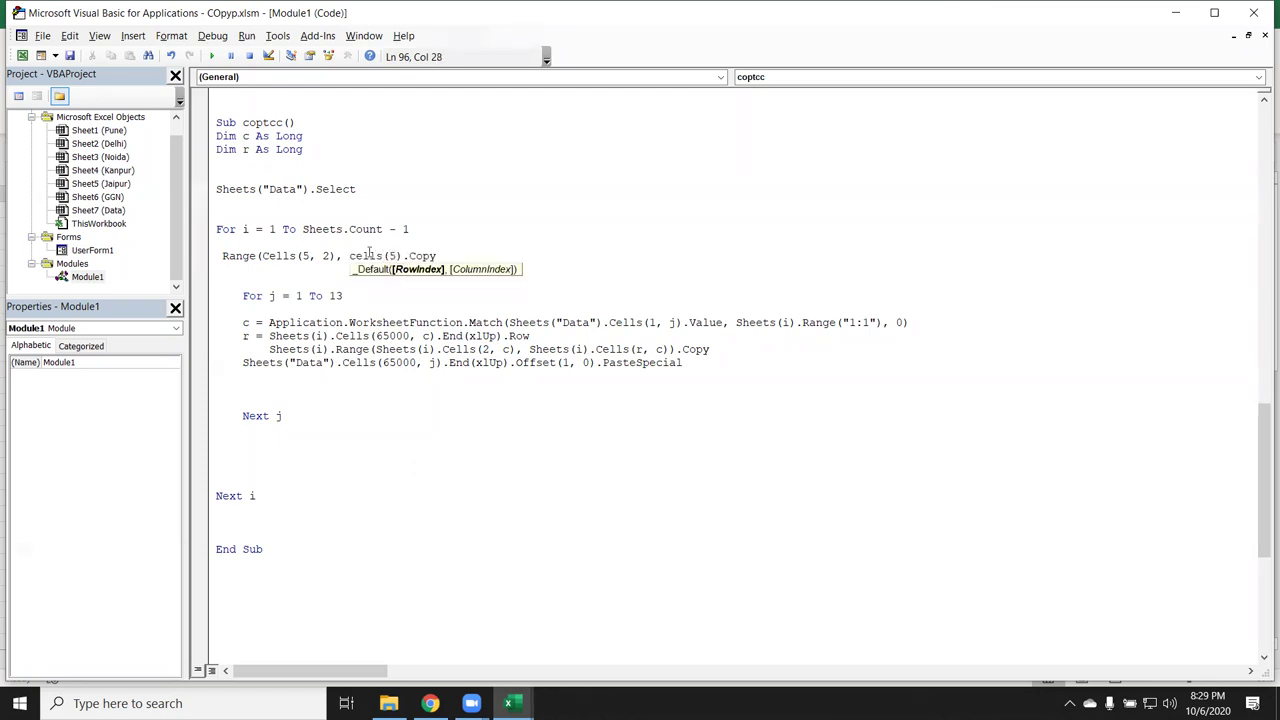
text(,)
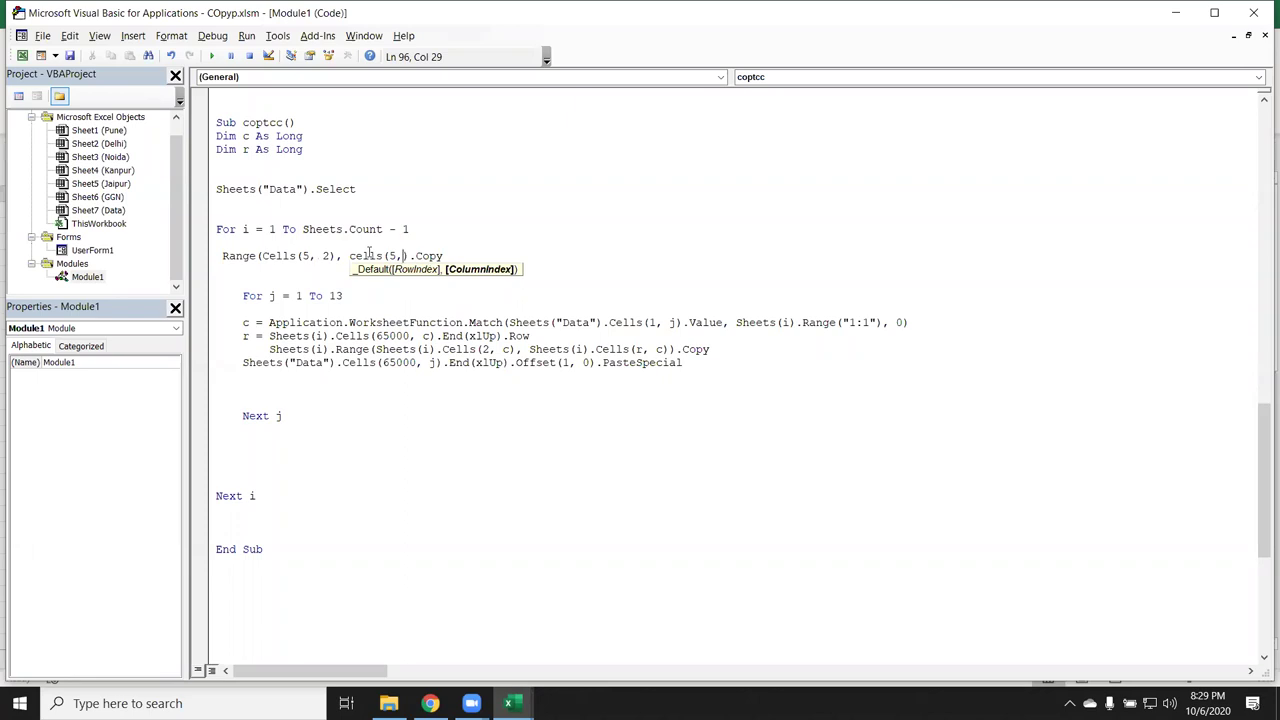
key(BackSpace)
key(BackSpace)
text(10)
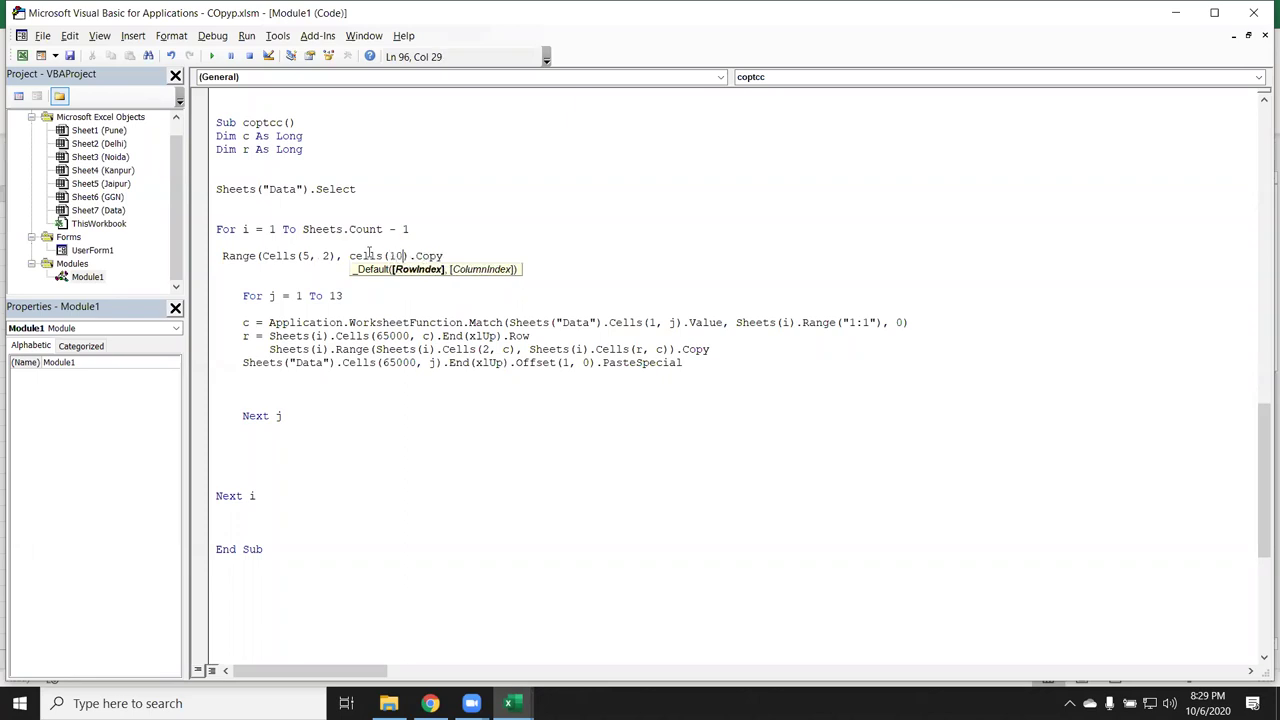
text(,2)
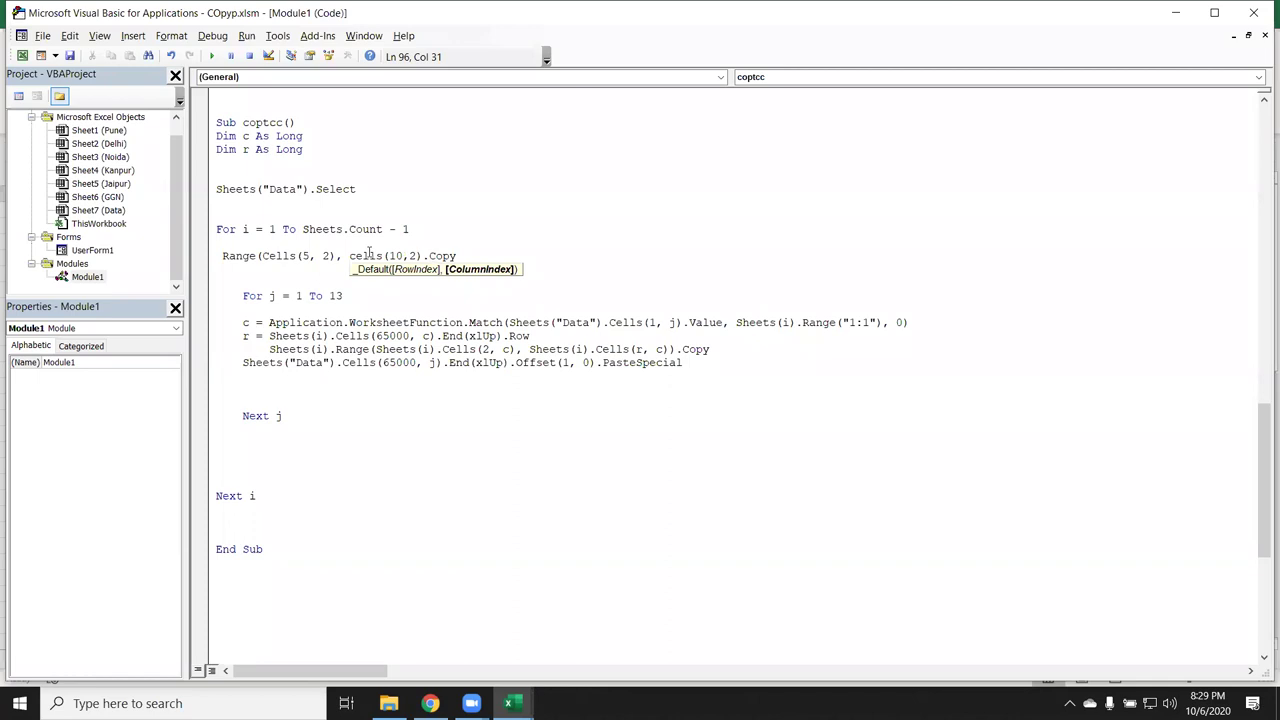
text())
click(371, 281)
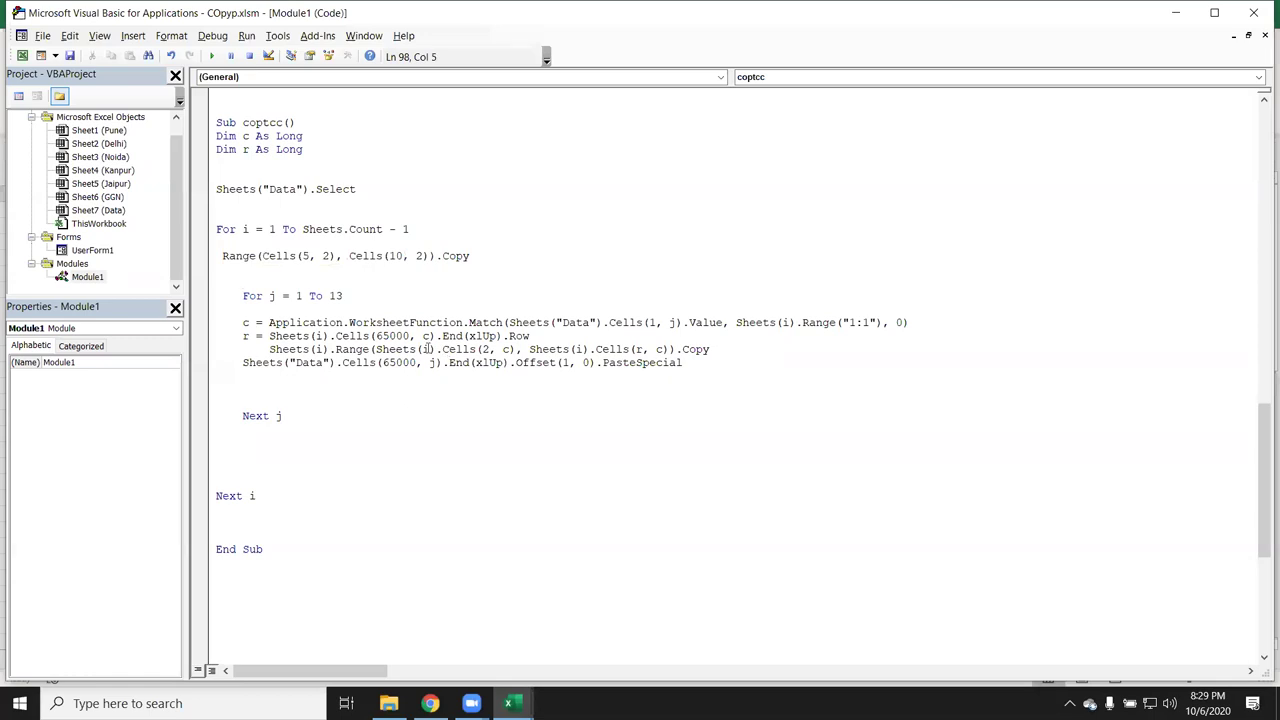
Step: Highlight the Cells(2, c) and Cells(r, c) references, then select the Range(Cells(5, 2), Cells(10, 2)).Copy line
drag(441, 349, 516, 349)
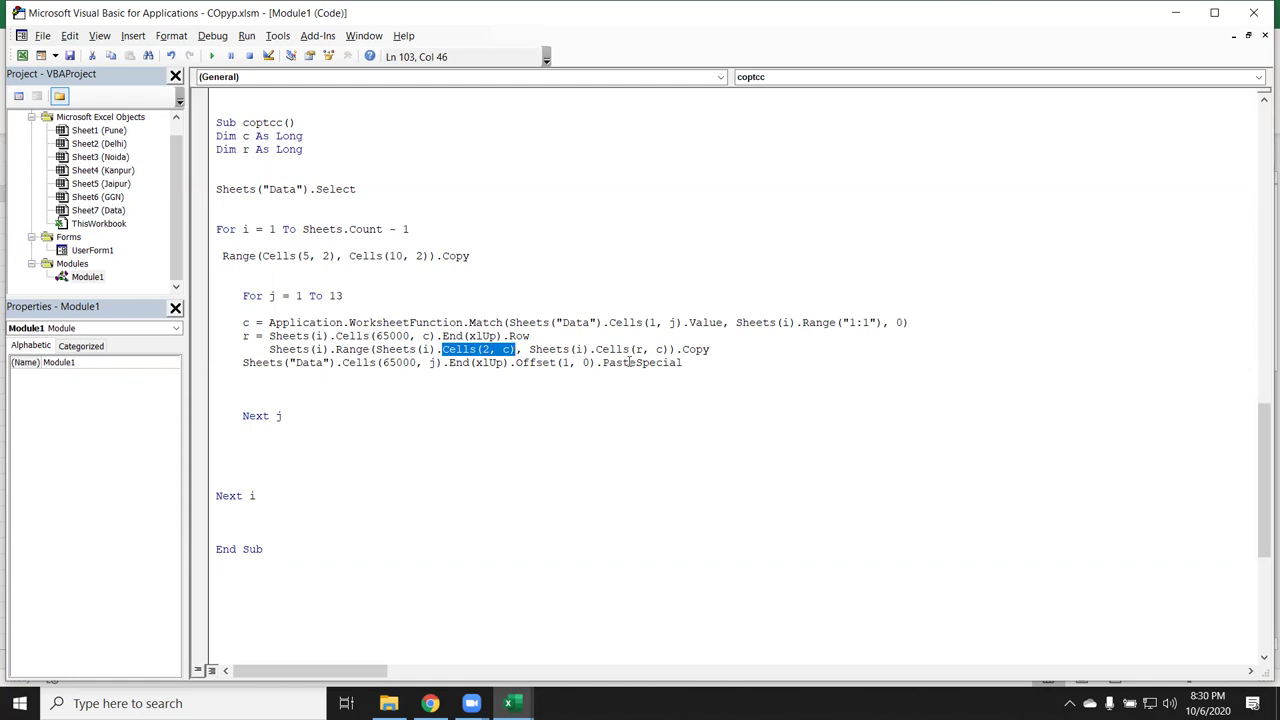
click(600, 349)
drag(600, 349, 668, 349)
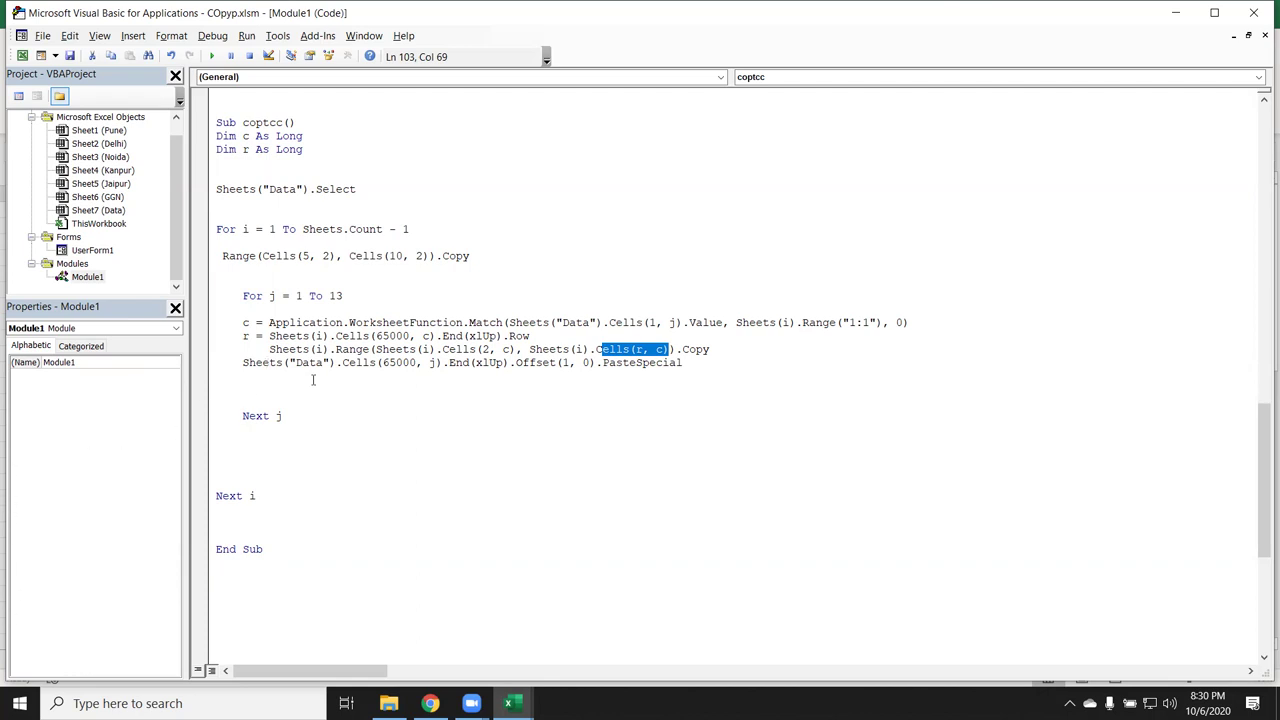
drag(469, 252, 218, 256)
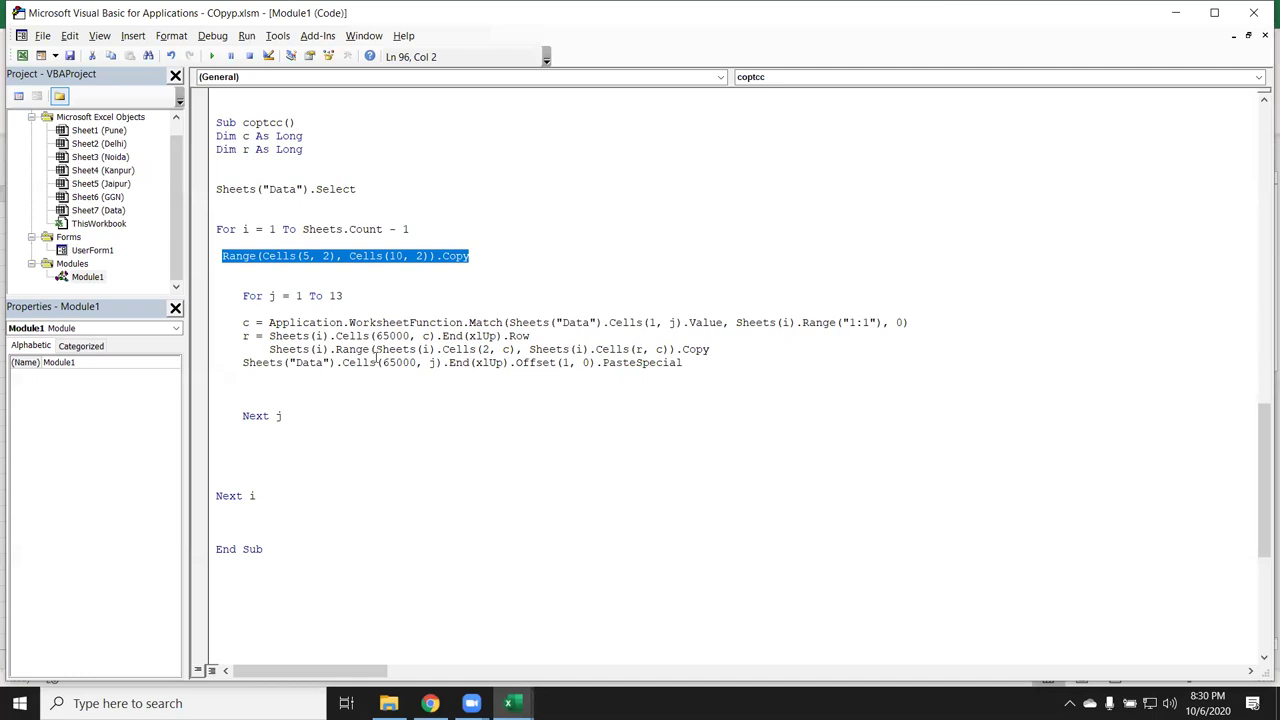
Step: Delete the stray copy line and highlight the Sheets(i) and Cells references in the copy statement
key(Delete)
double_click(318, 349)
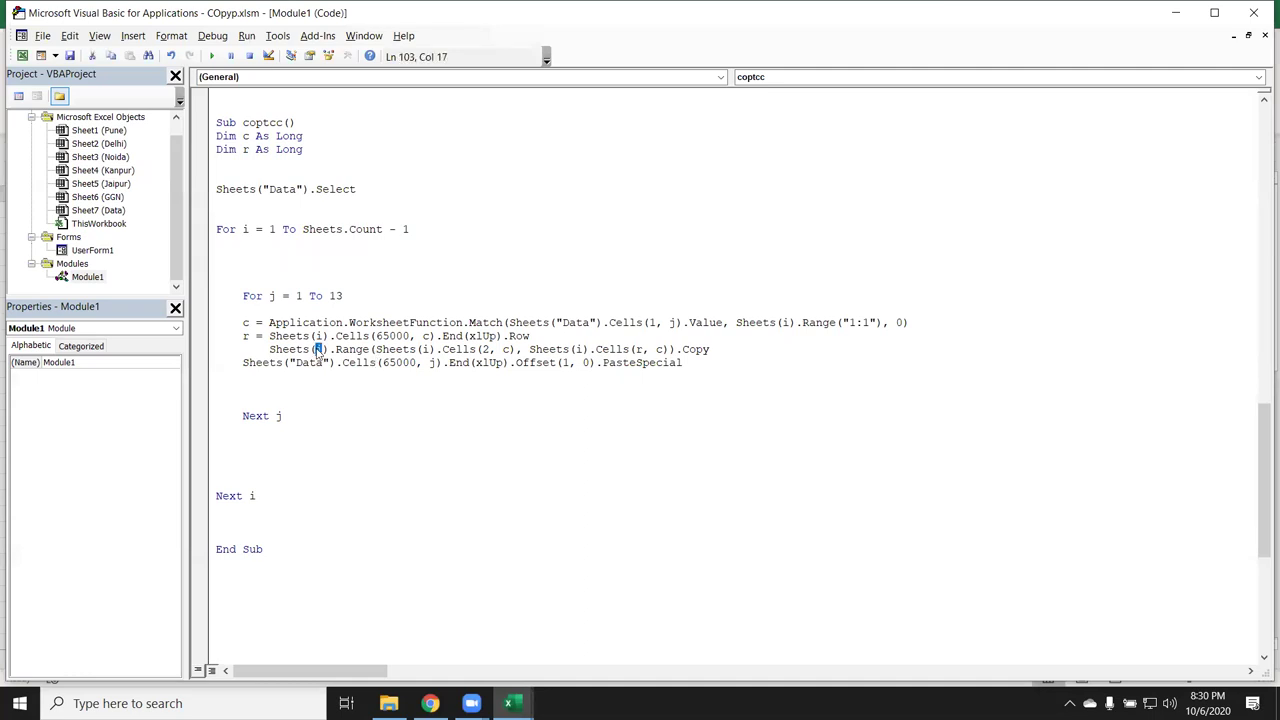
double_click(447, 349)
click(430, 349)
double_click(428, 349)
double_click(608, 349)
double_click(550, 349)
key(alt+F11)
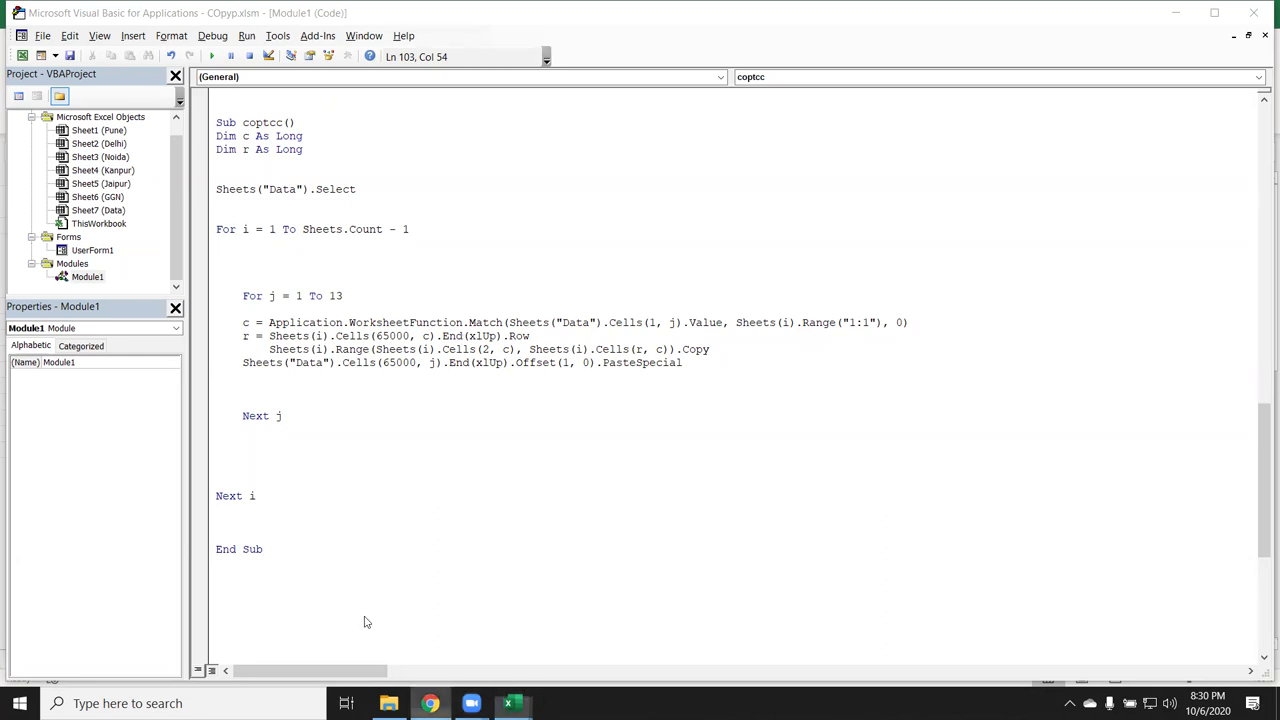
click(430, 703)
Step: Start a new Gmail message and add the first two recipients from contact suggestions
click(268, 16)
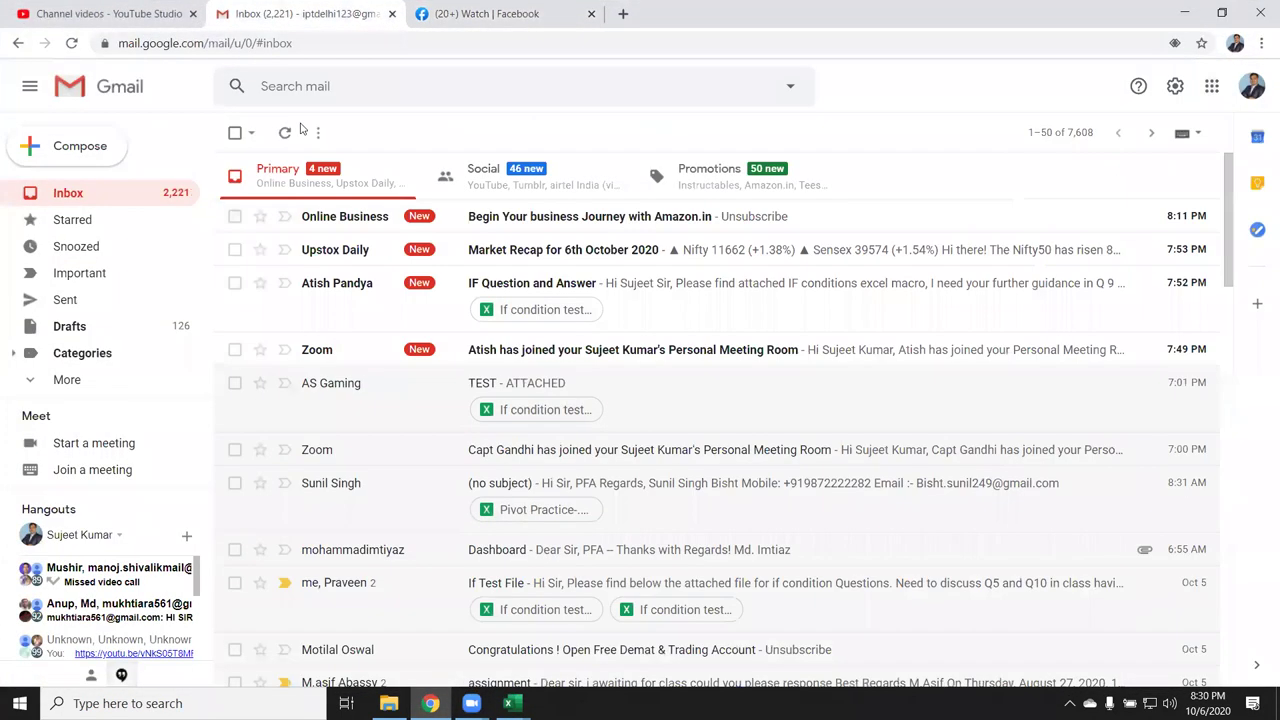
click(80, 147)
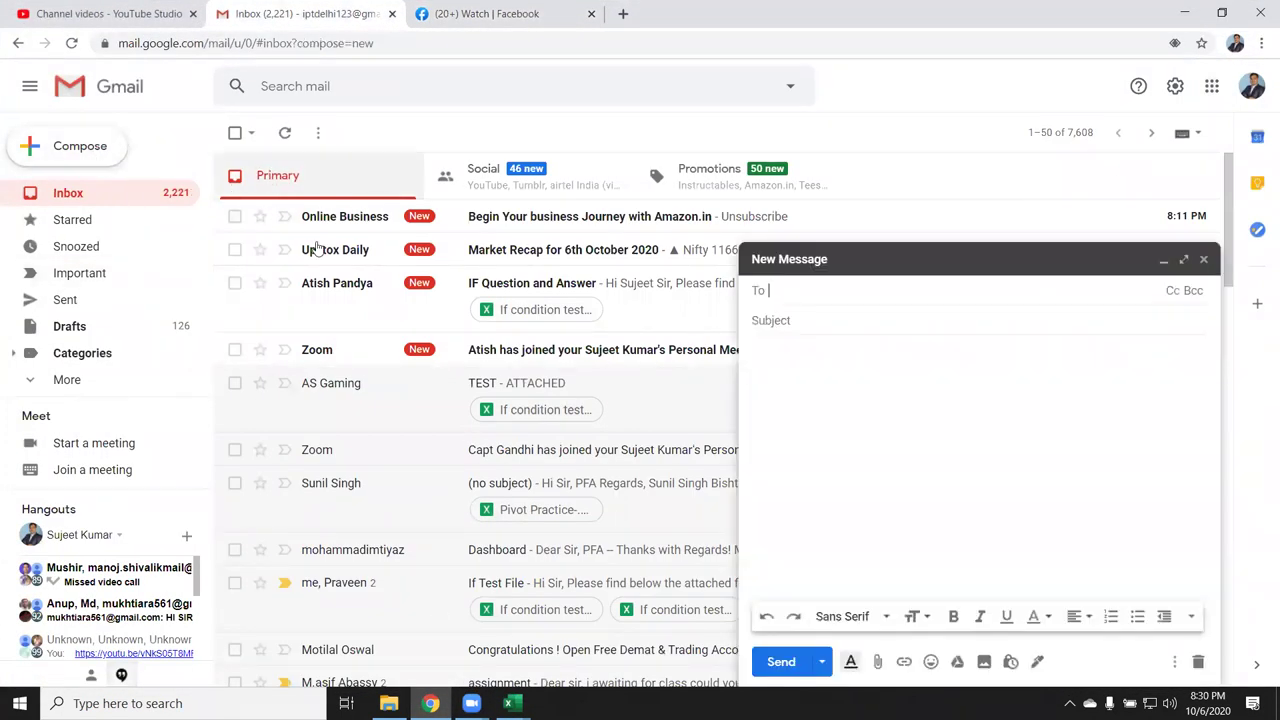
text(a)
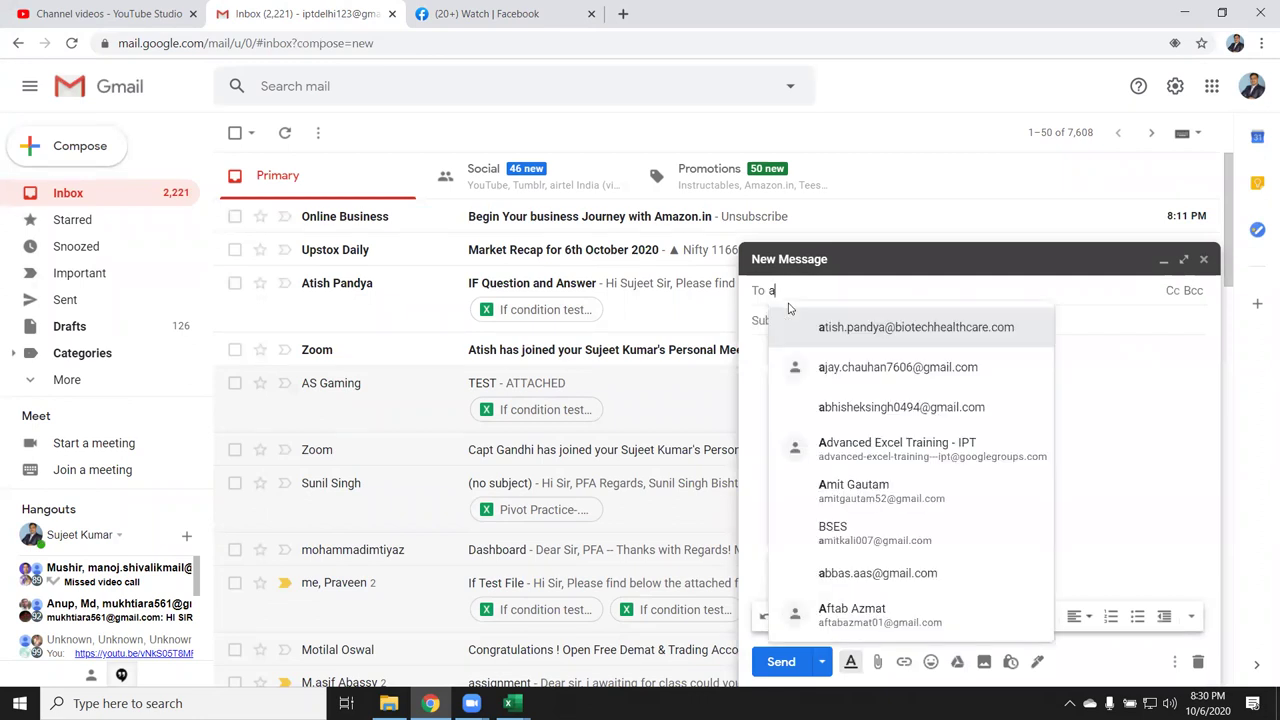
text(tish)
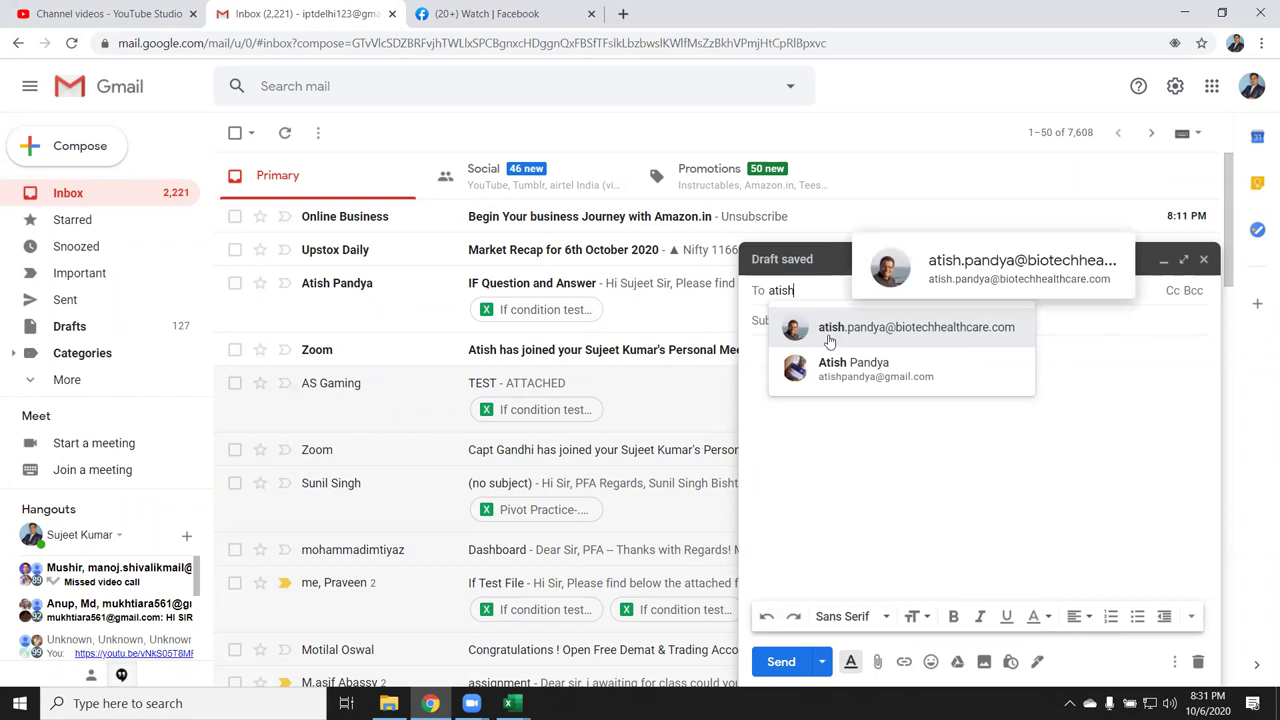
click(829, 341)
click(976, 300)
text(zah)
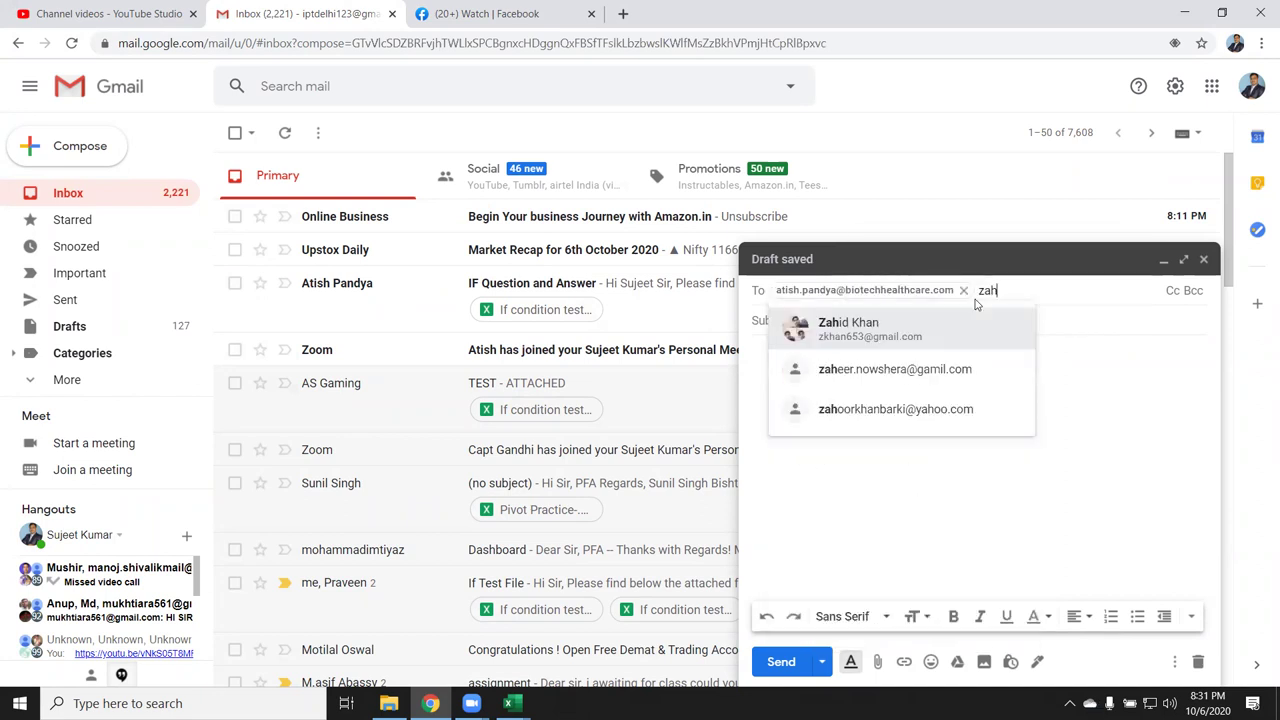
click(949, 320)
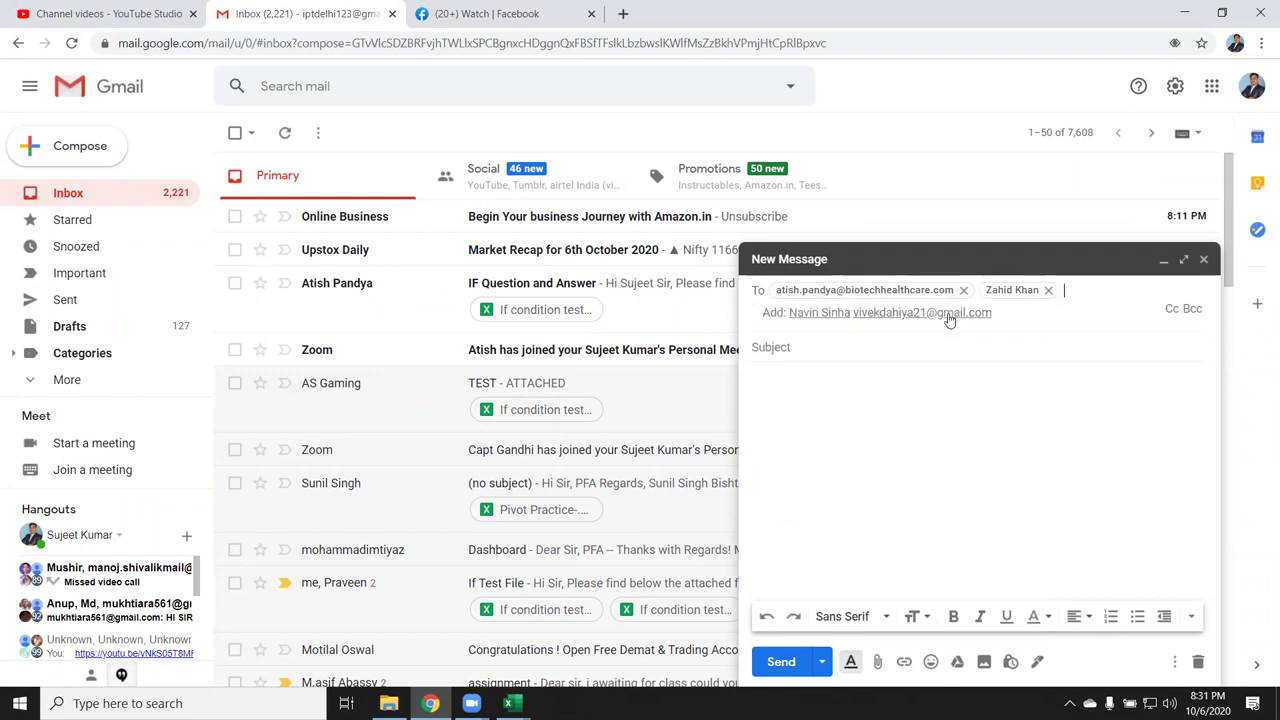
Step: Add three more recipients from suggestions, correcting a mistyped search
text(mub)
click(826, 317)
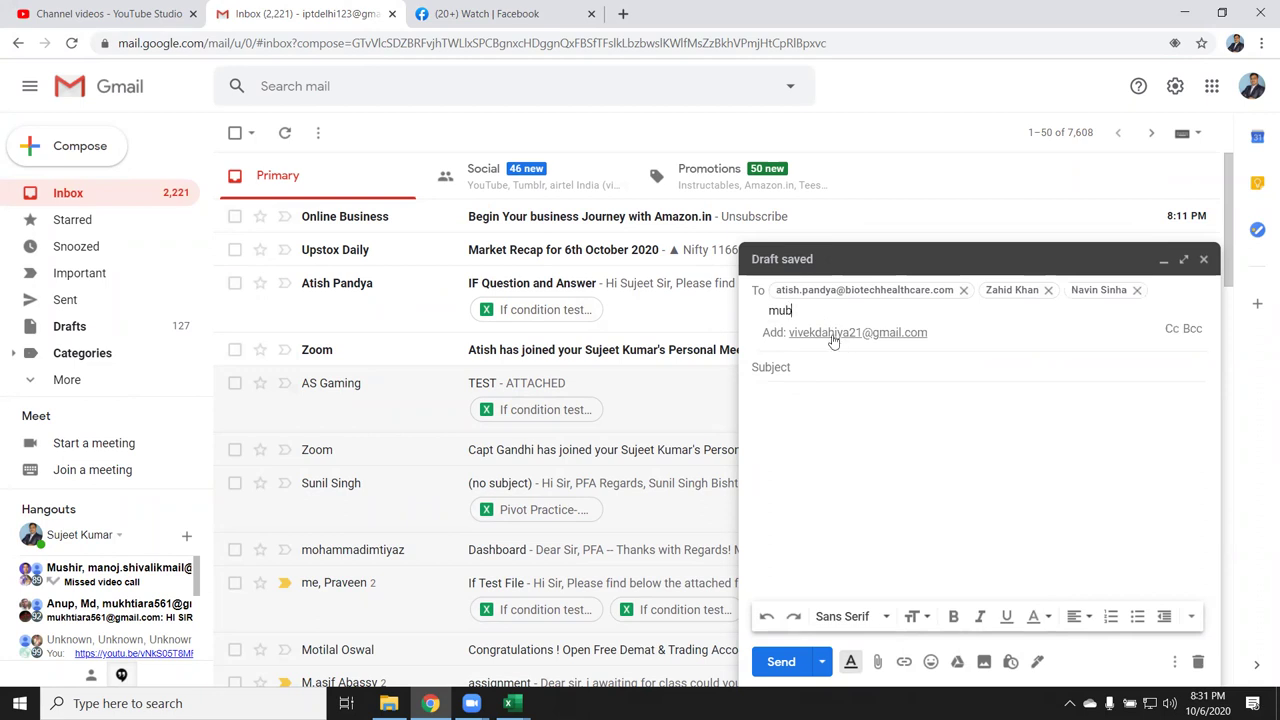
click(833, 338)
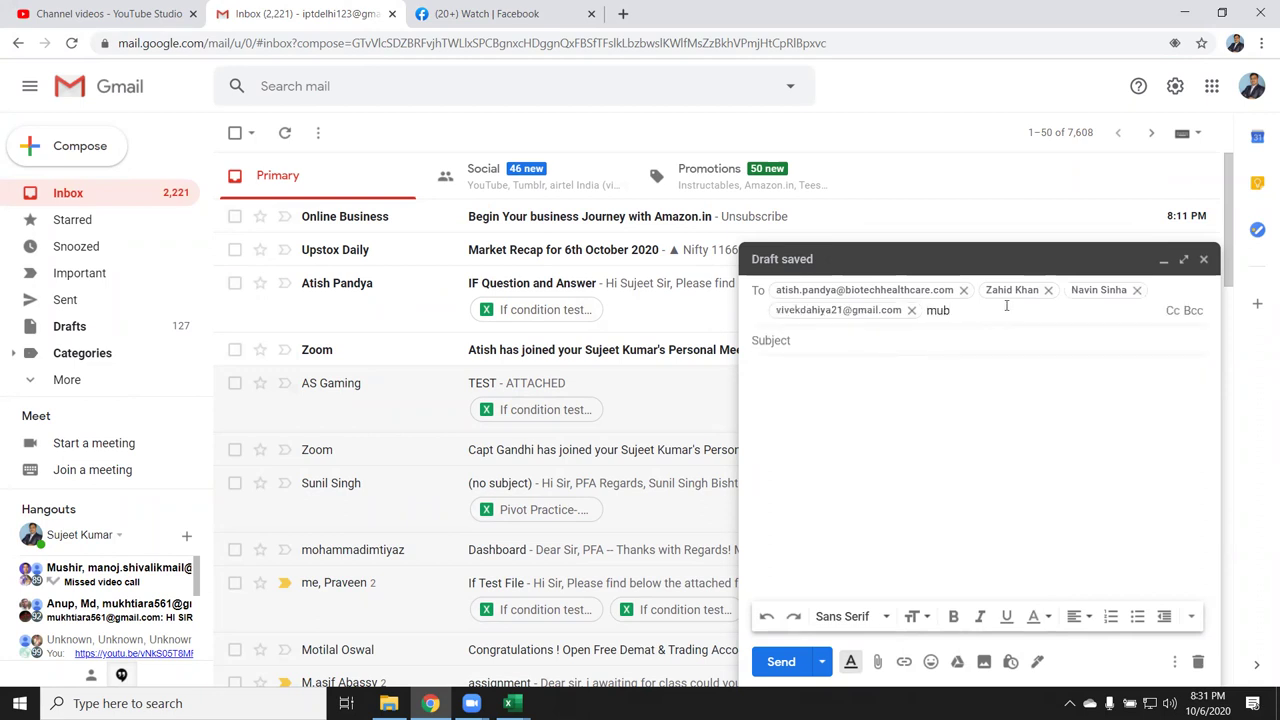
key(BackSpace)
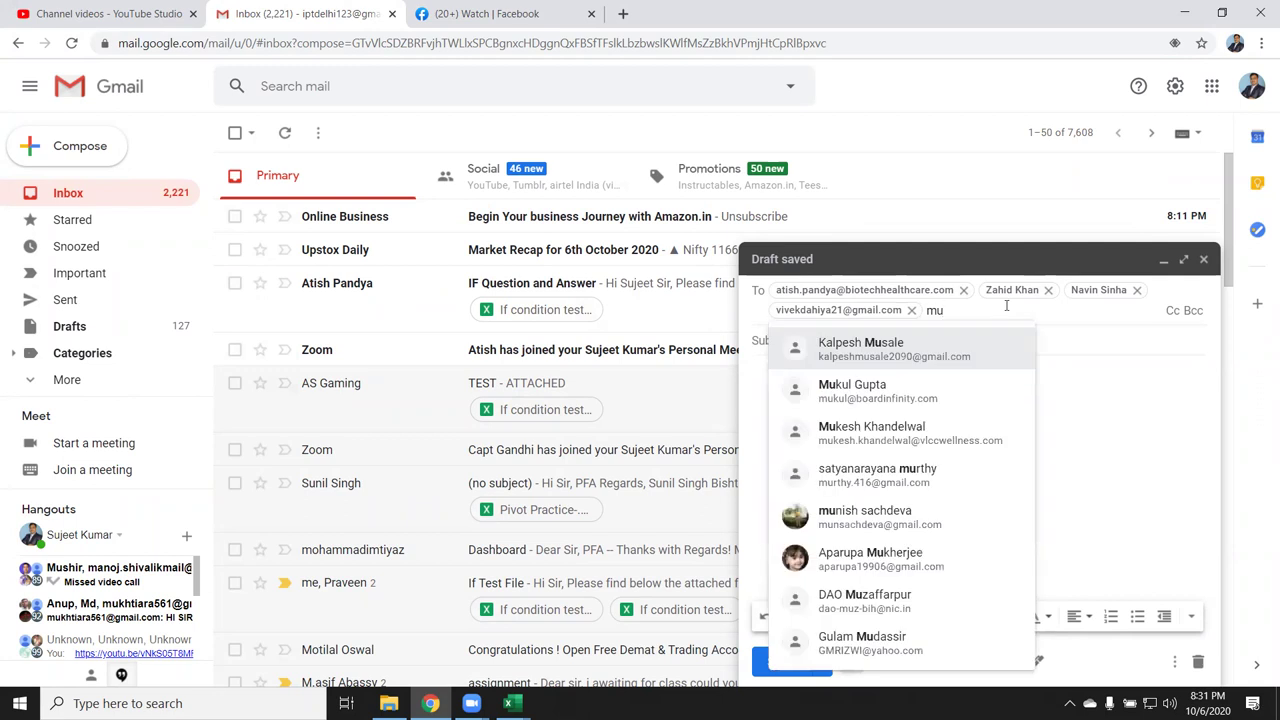
key(BackSpace)
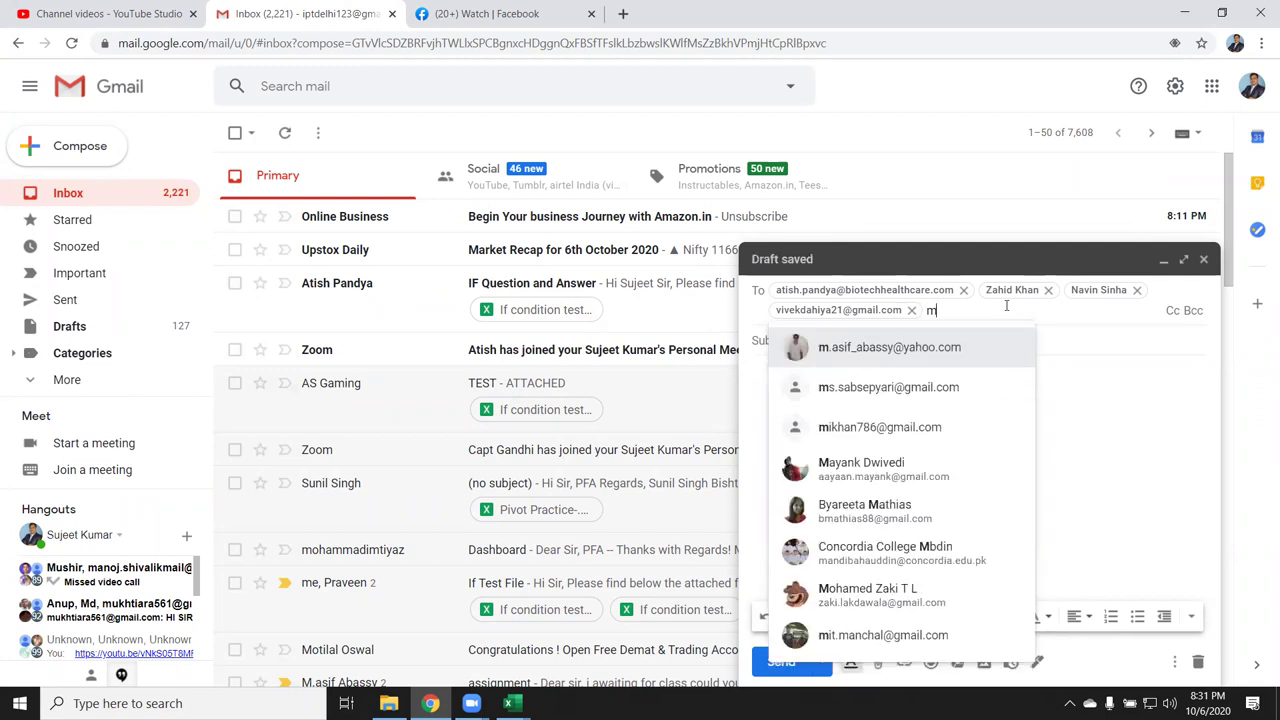
text(s)
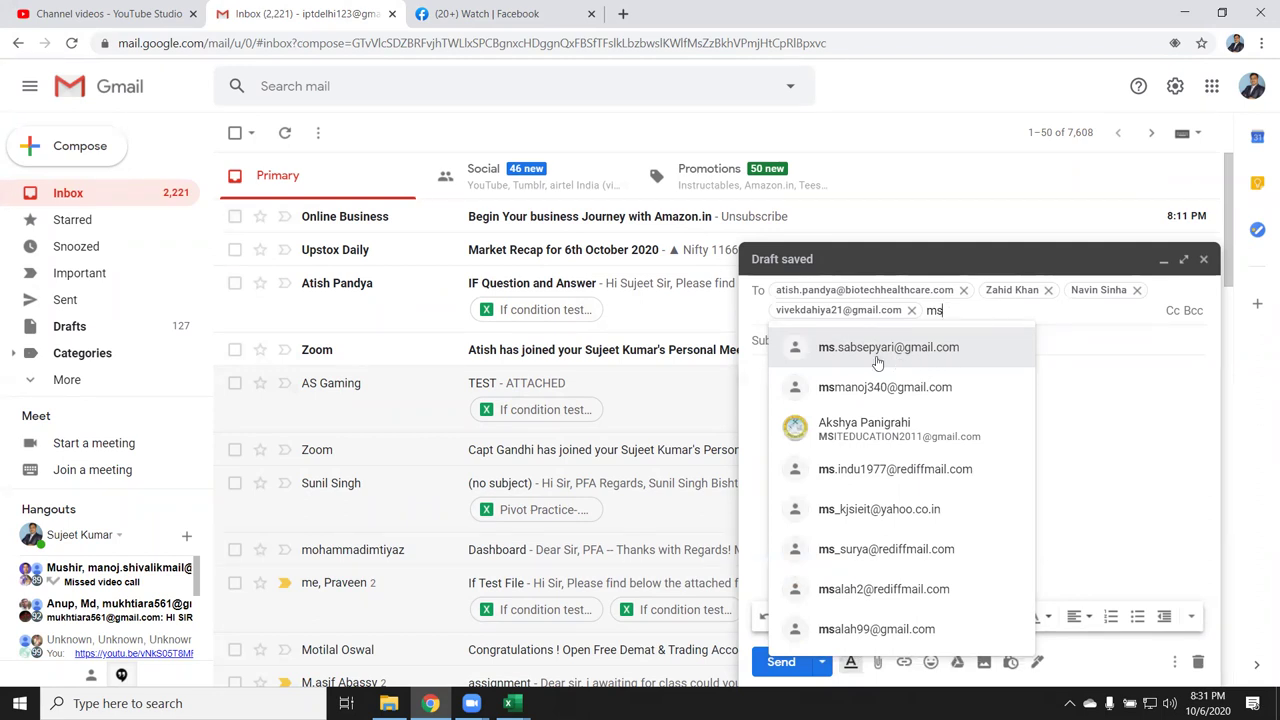
click(832, 362)
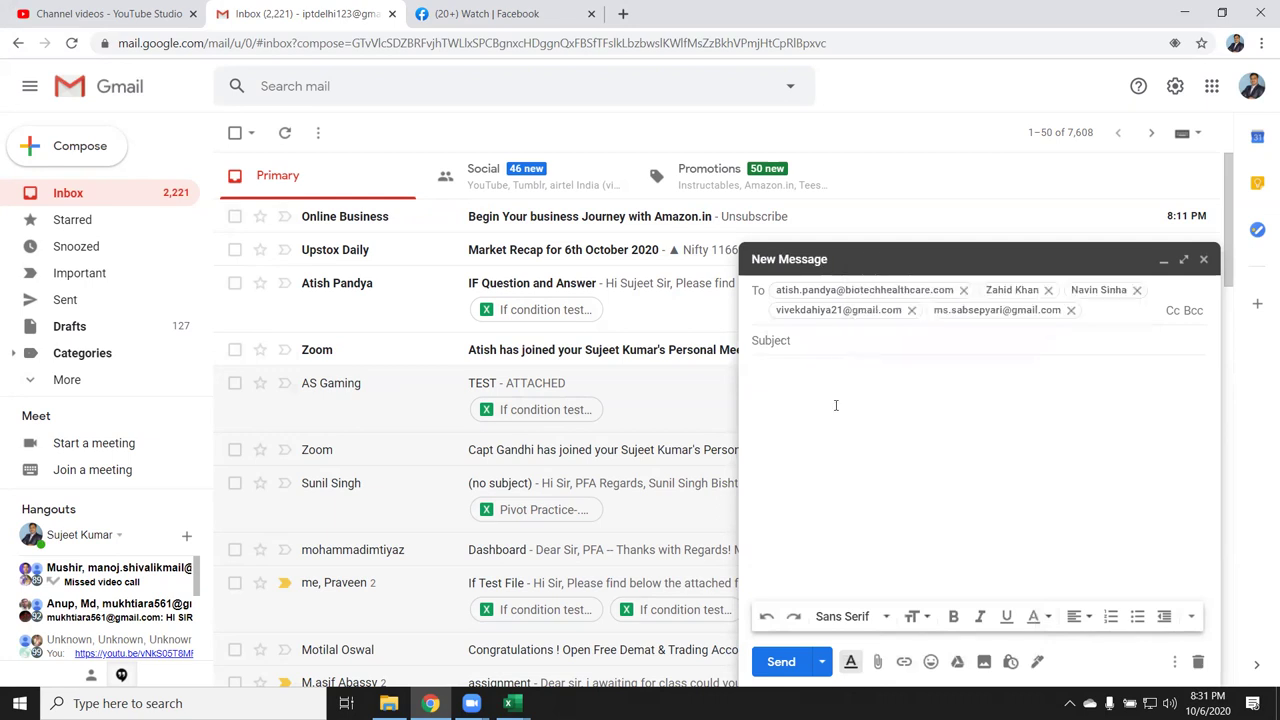
click(774, 346)
Step: Enter the subject File and paste the full coptcc macro code into the body
text(File)
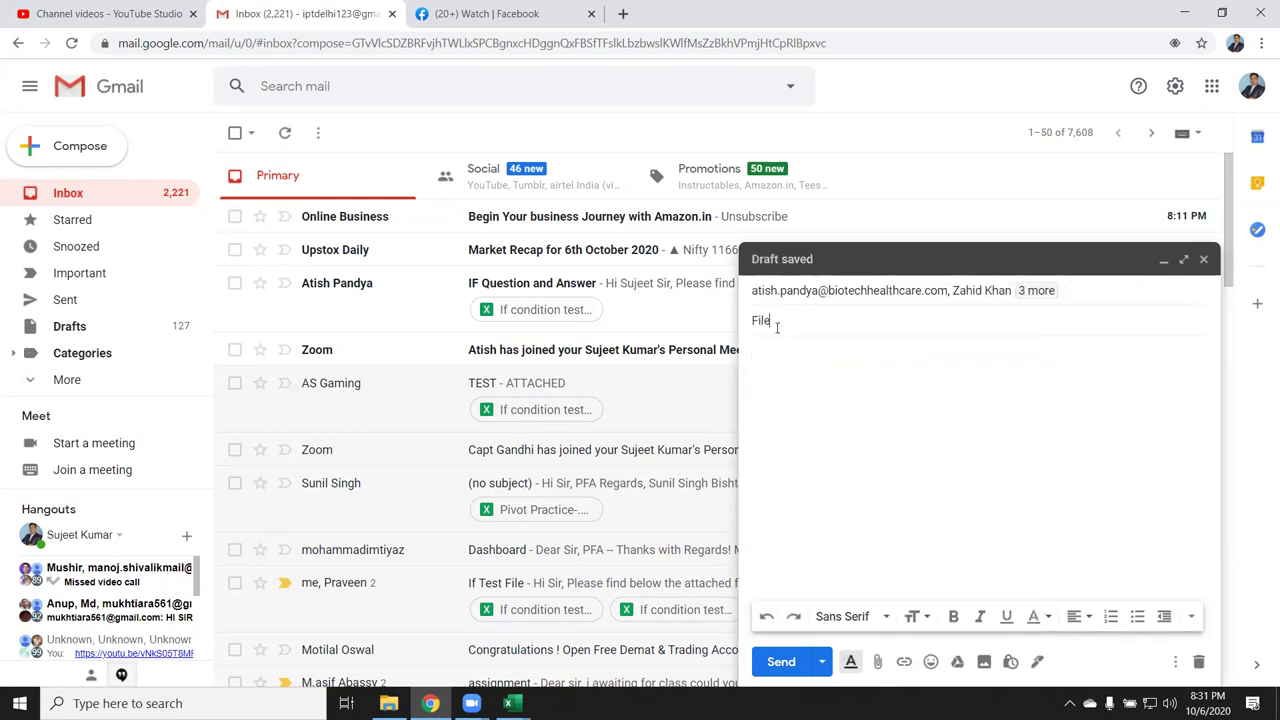
click(762, 348)
key(alt+Tab)
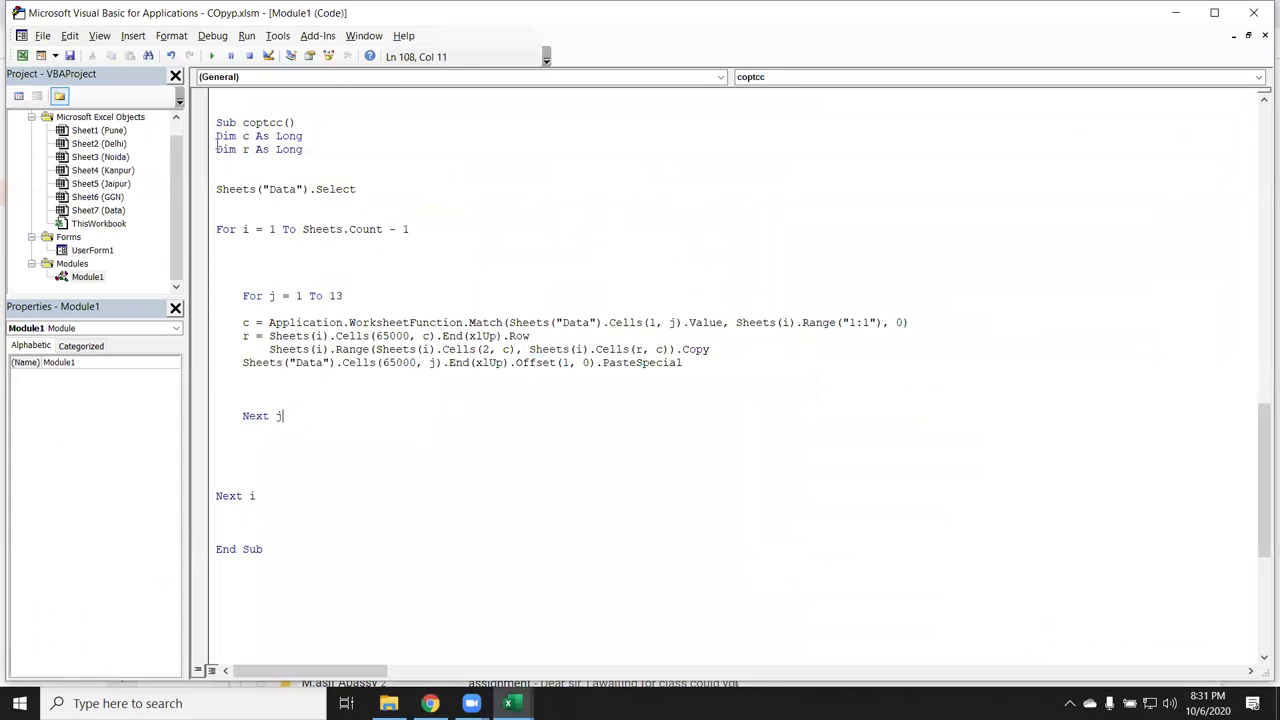
drag(217, 119, 373, 611)
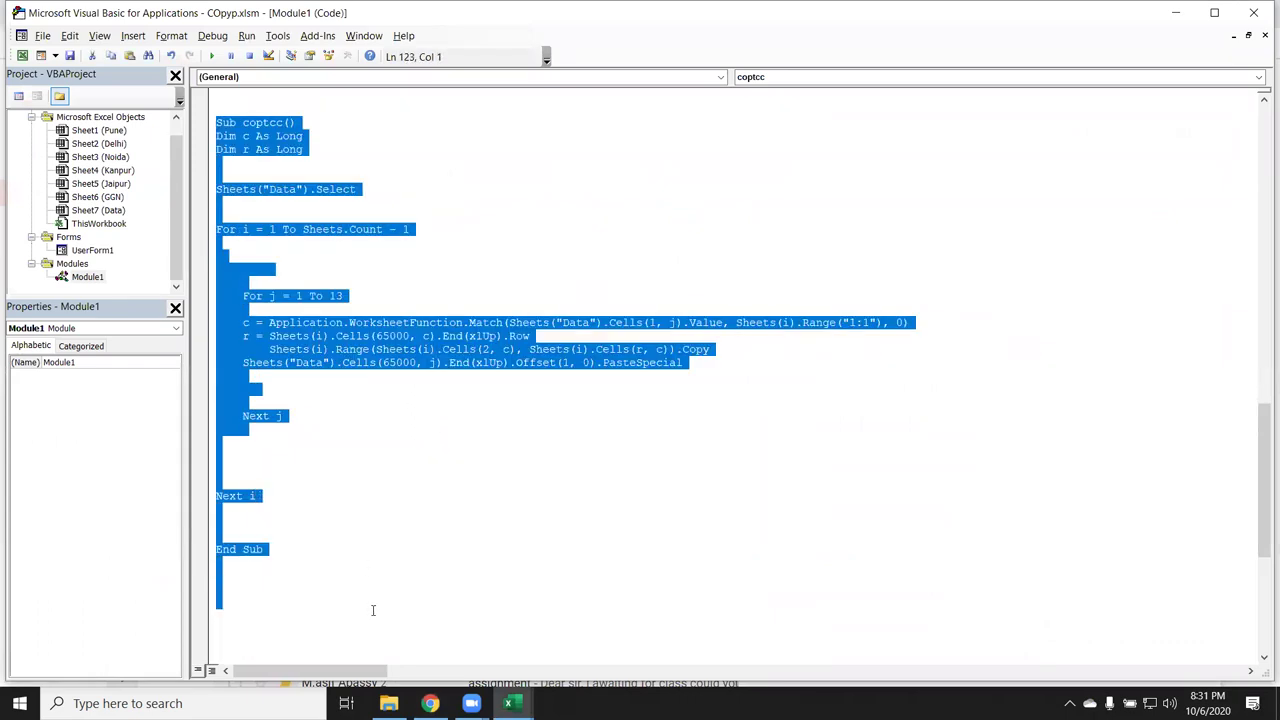
key(ctrl+c)
key(alt+Tab)
key(ctrl+v)
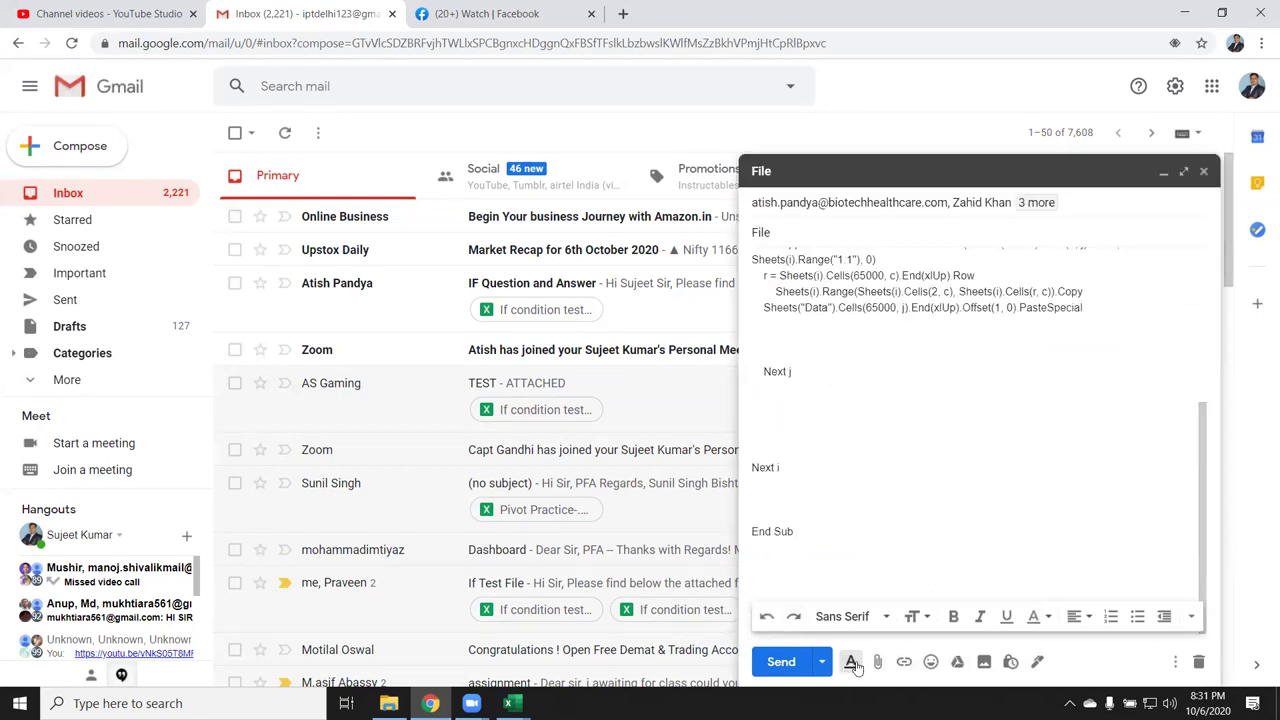
Step: Bring up the COpy workbook window, then return to the Gmail draft
key(alt+Tab)
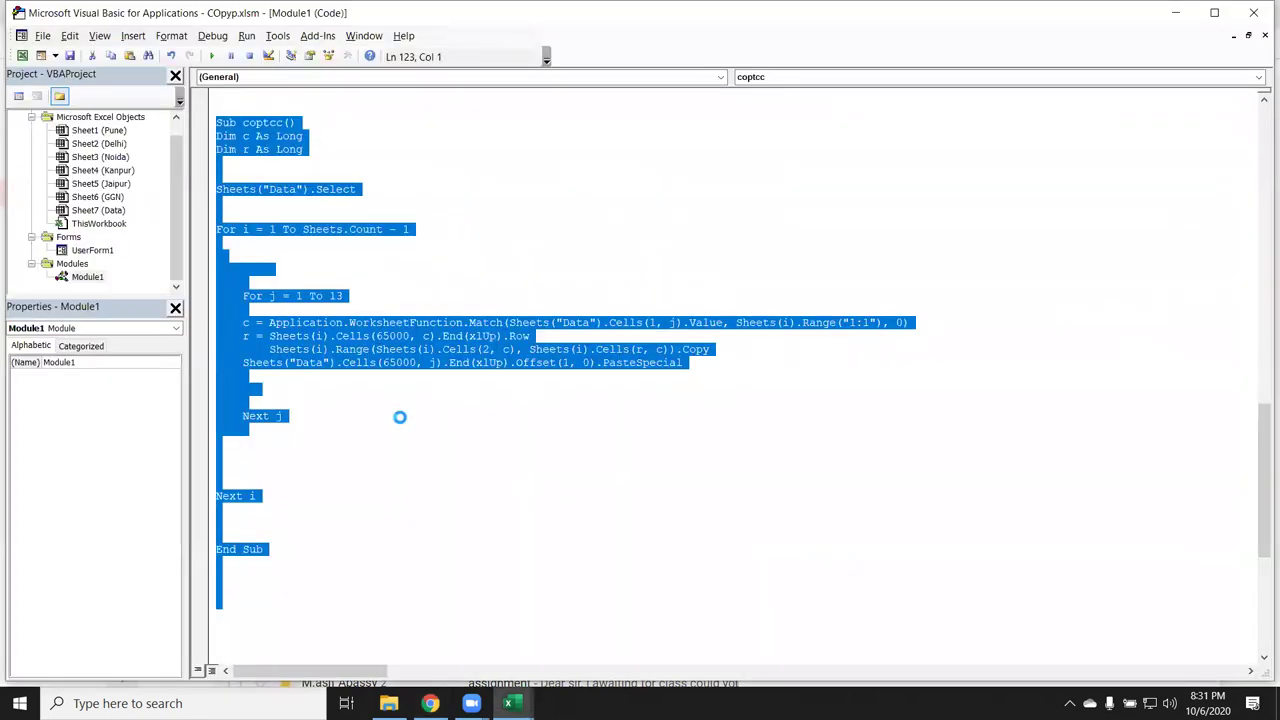
click(510, 703)
click(422, 627)
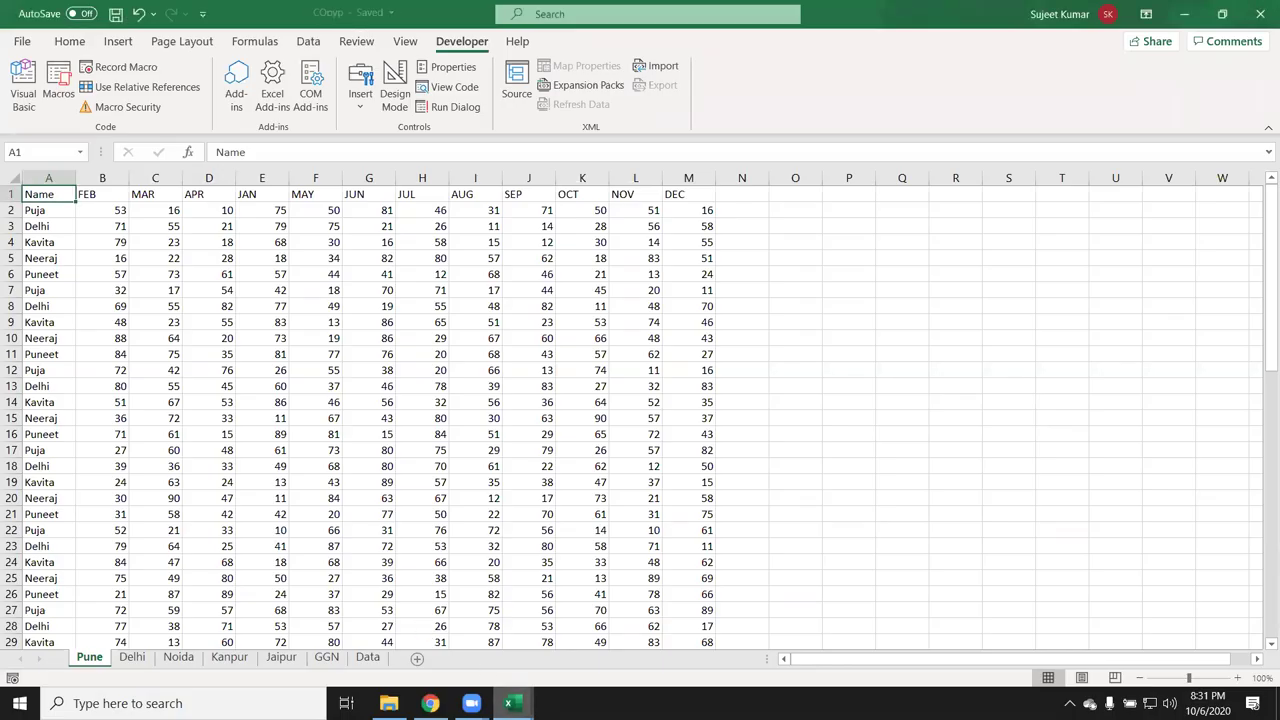
key(alt+F11)
key(alt+Tab)
key(alt+Tab)
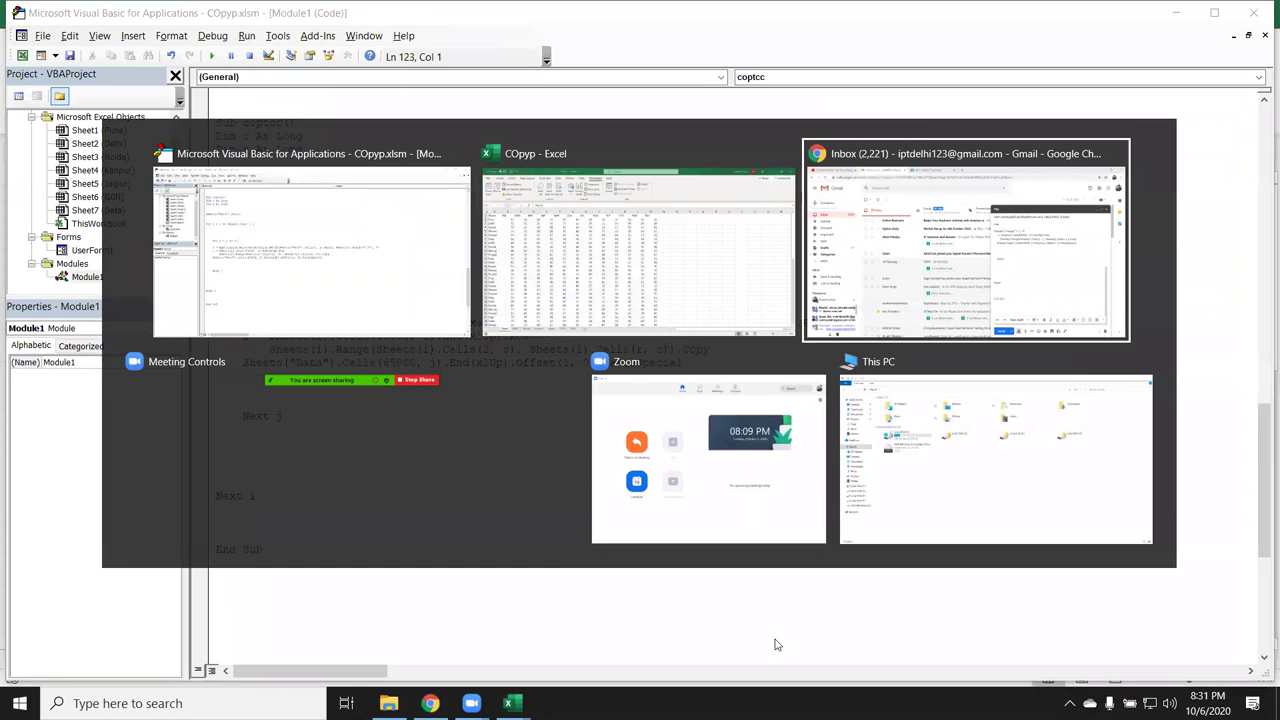
Step: Attach COpy.xlsm from the Downloads folder and send the email
click(877, 661)
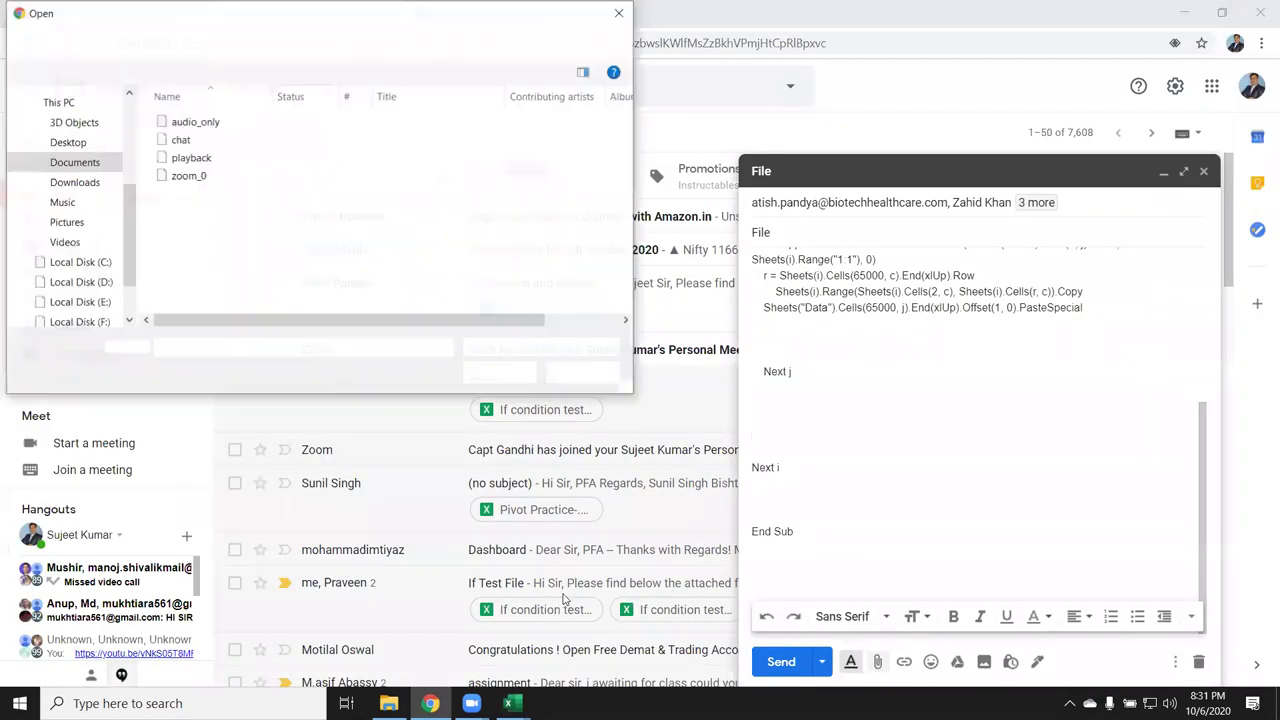
click(90, 164)
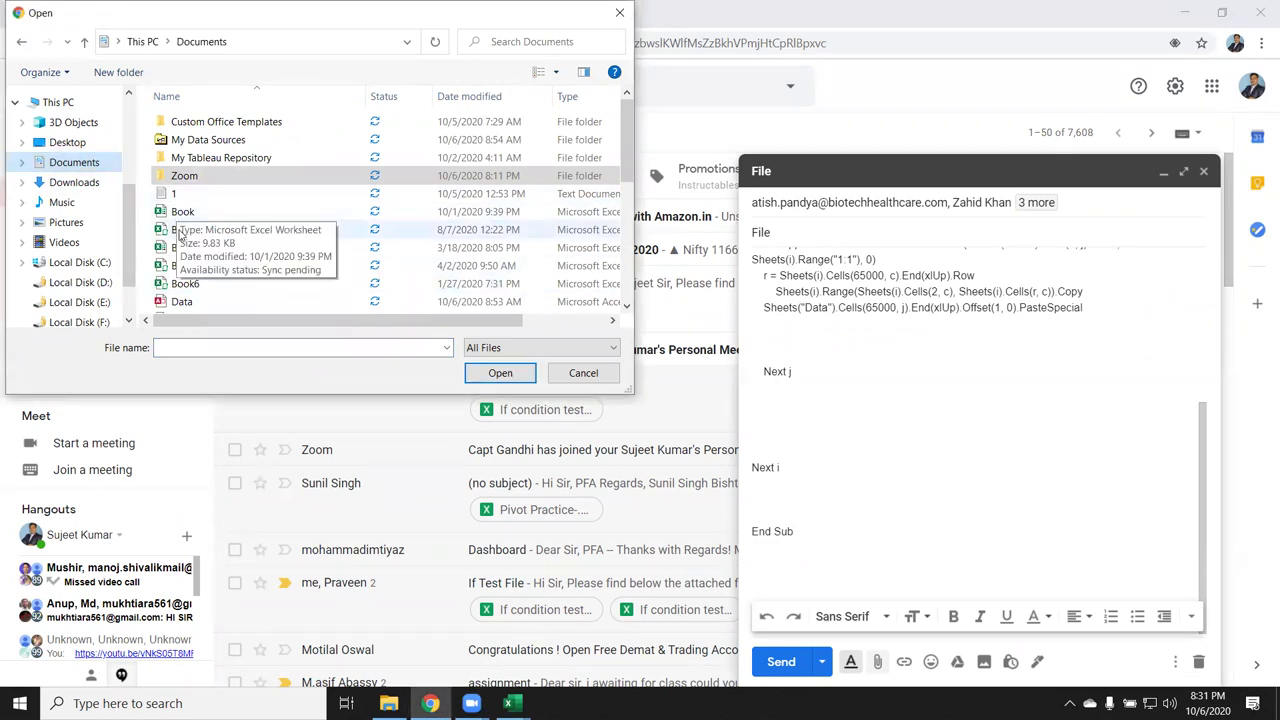
scroll(172, 197, down, 3)
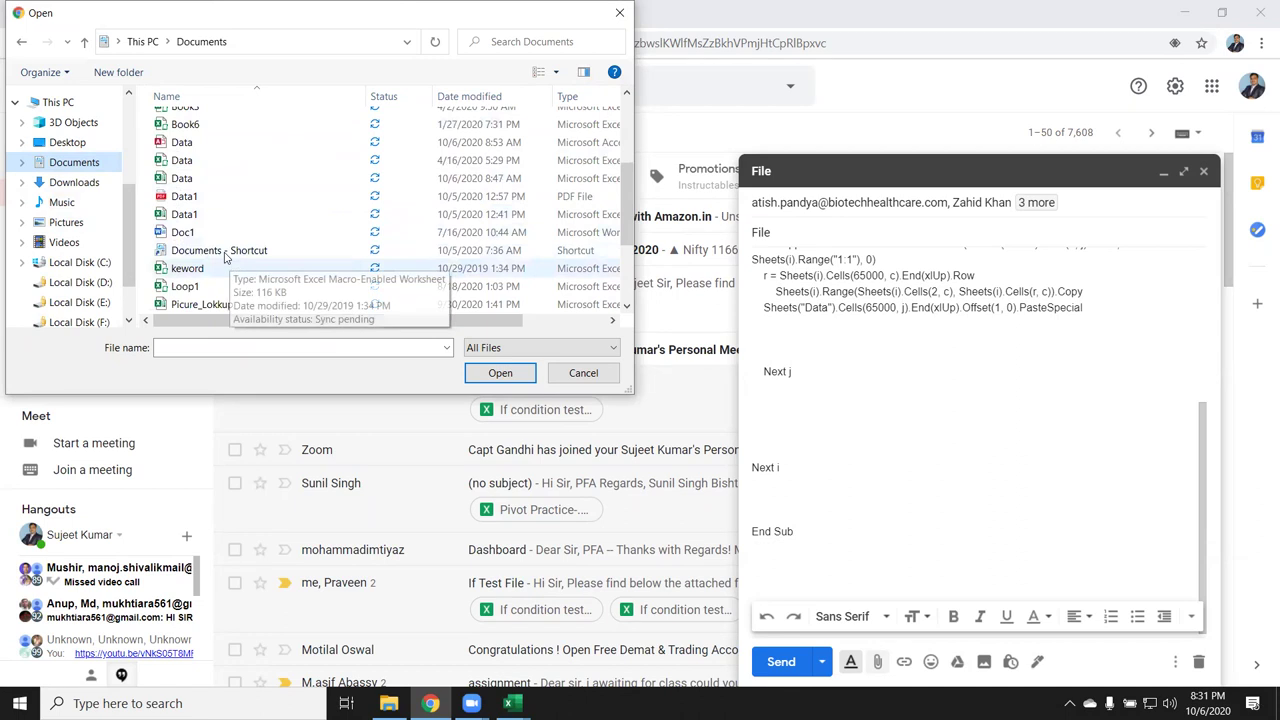
scroll(160, 284, down, 3)
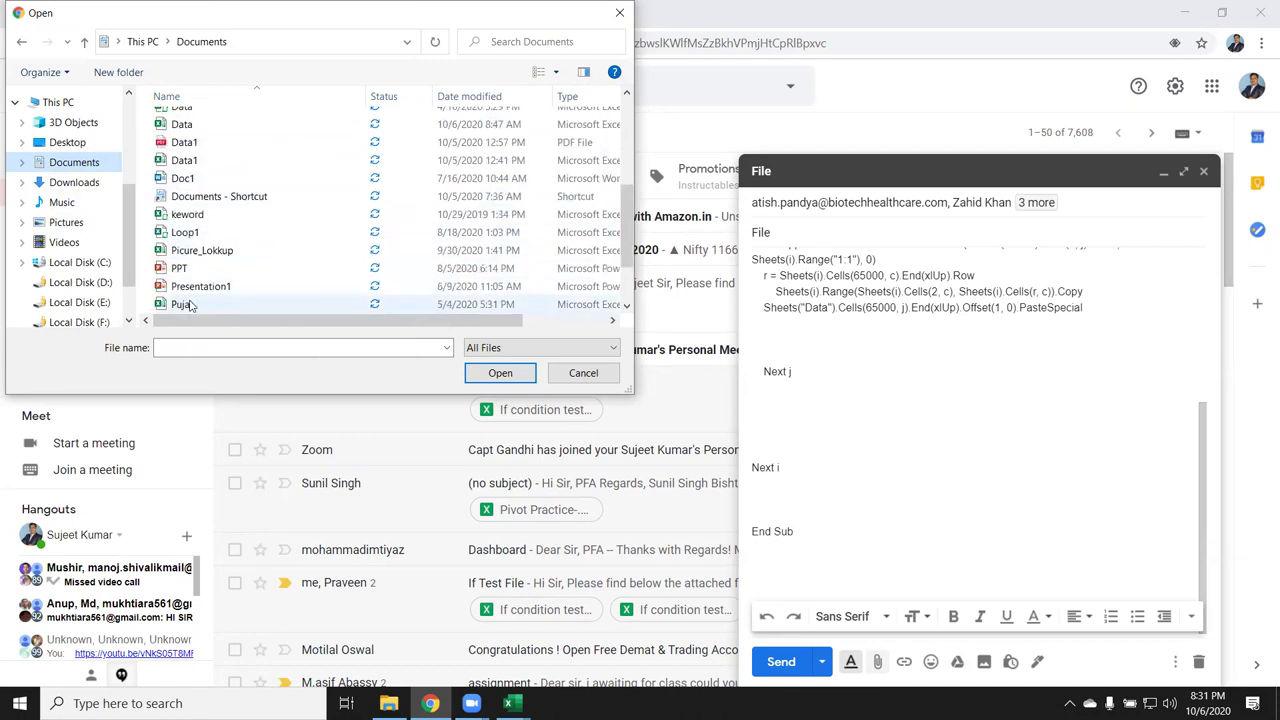
click(74, 182)
click(194, 144)
double_click(186, 142)
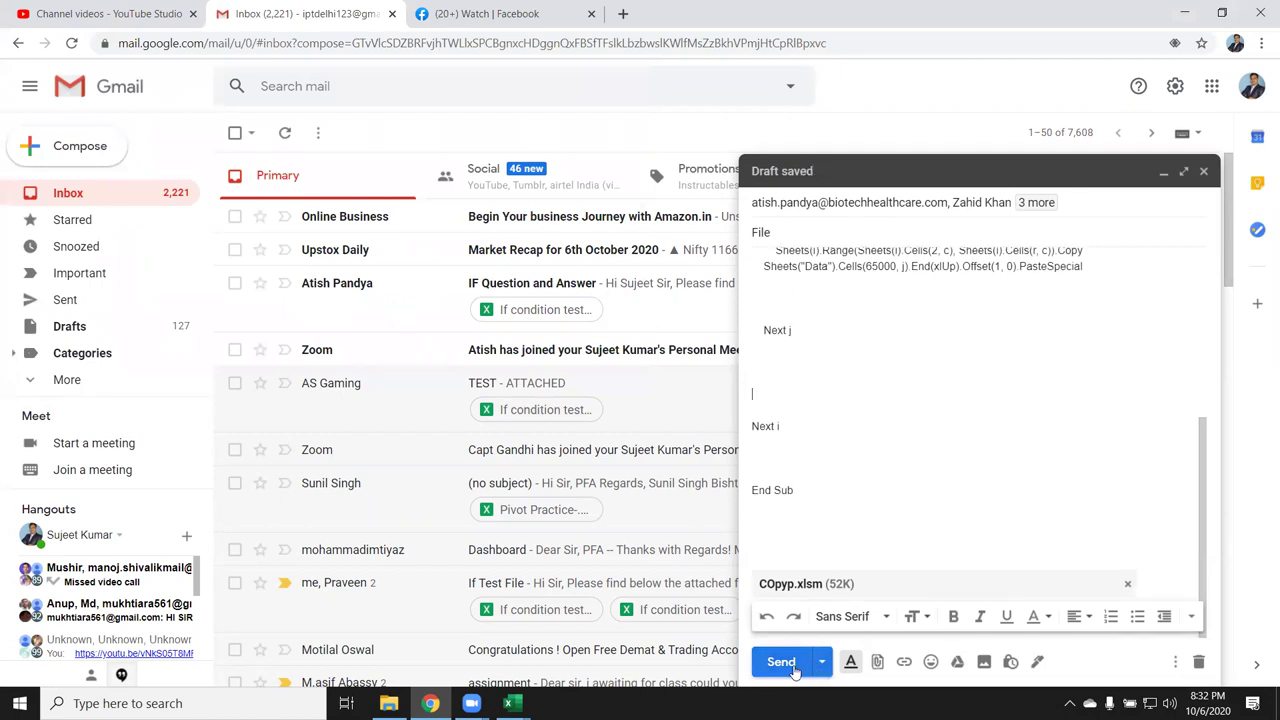
click(797, 668)
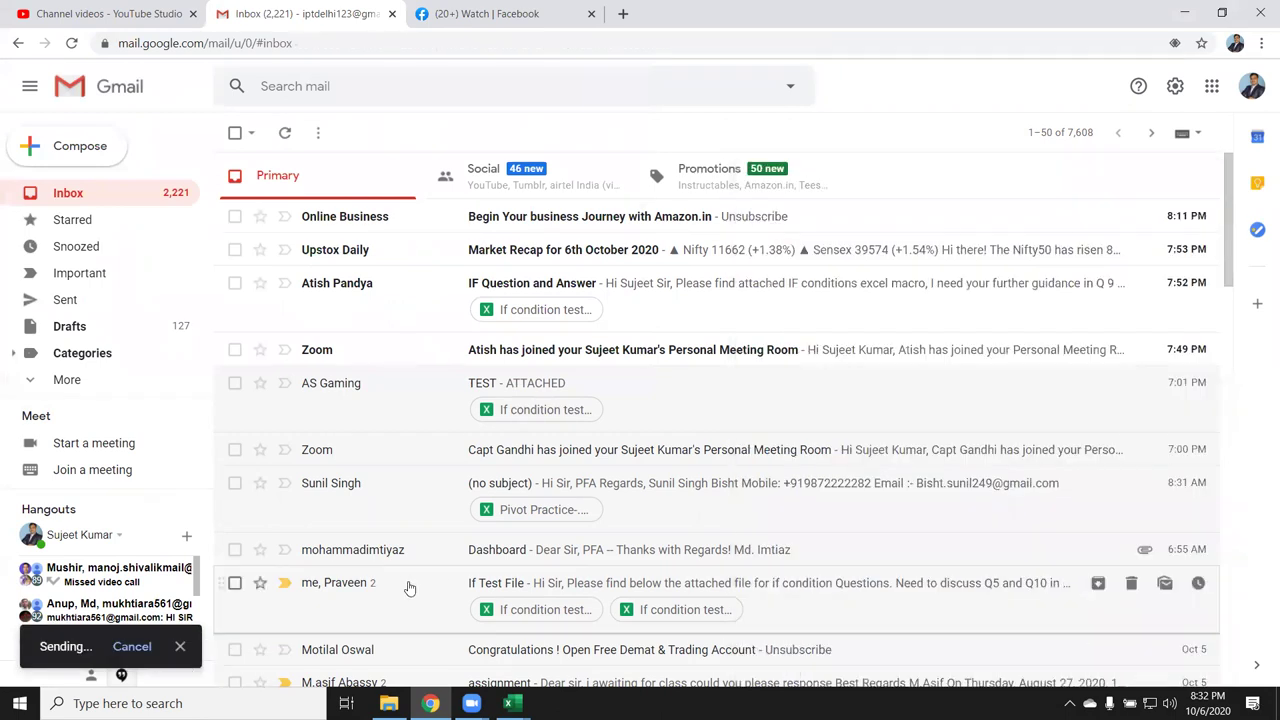
key(alt+Tab)
key(alt+Tab)
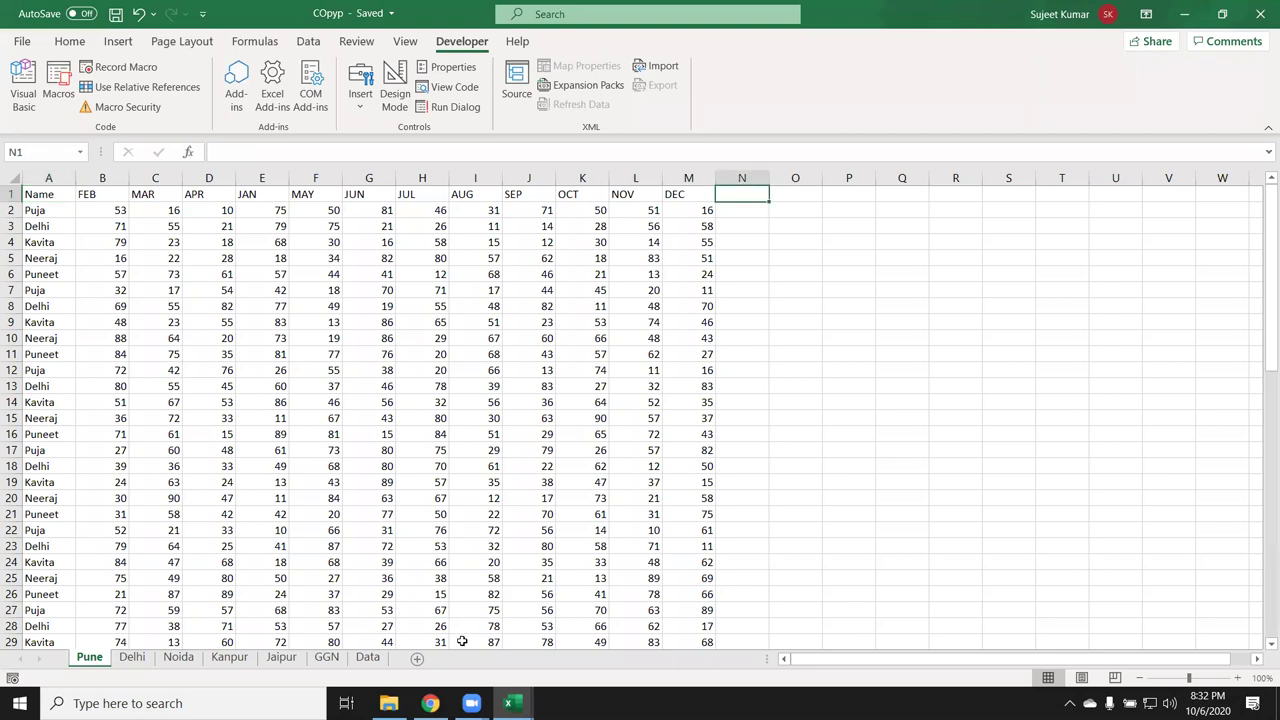
Step: Enter the heading City in cell N1 of the Data sheet
click(368, 657)
click(737, 194)
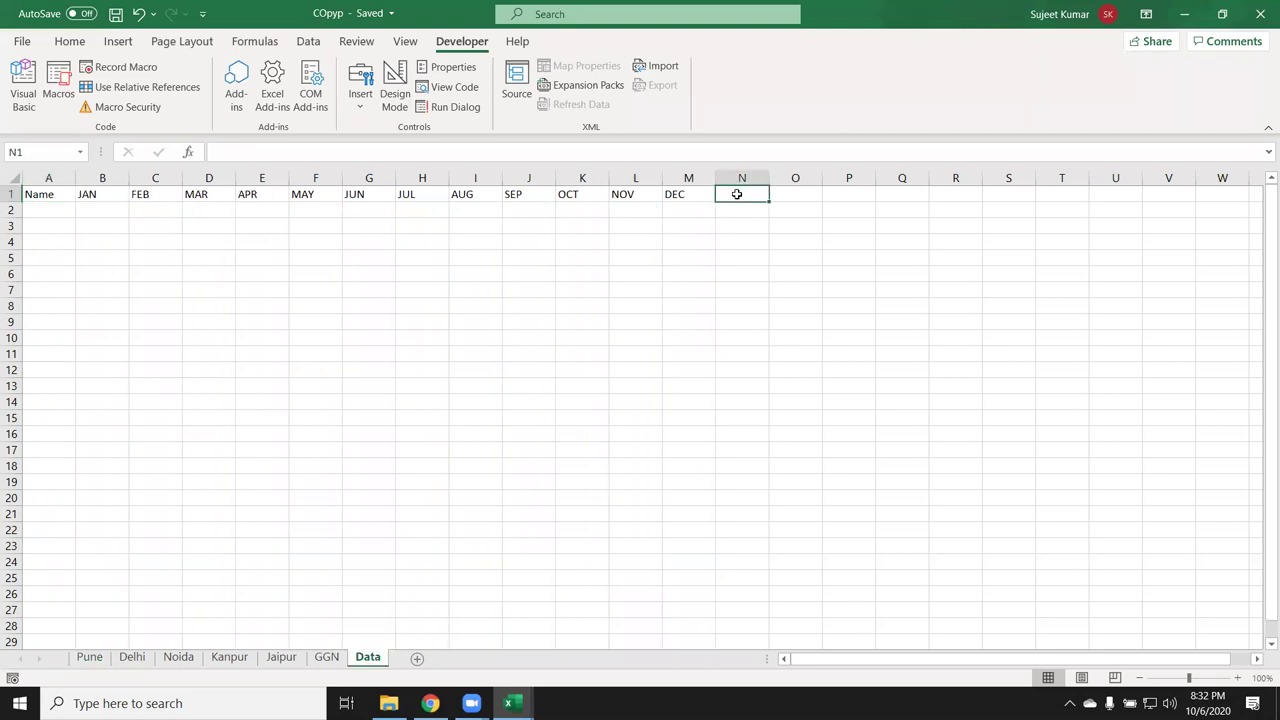
text(City)
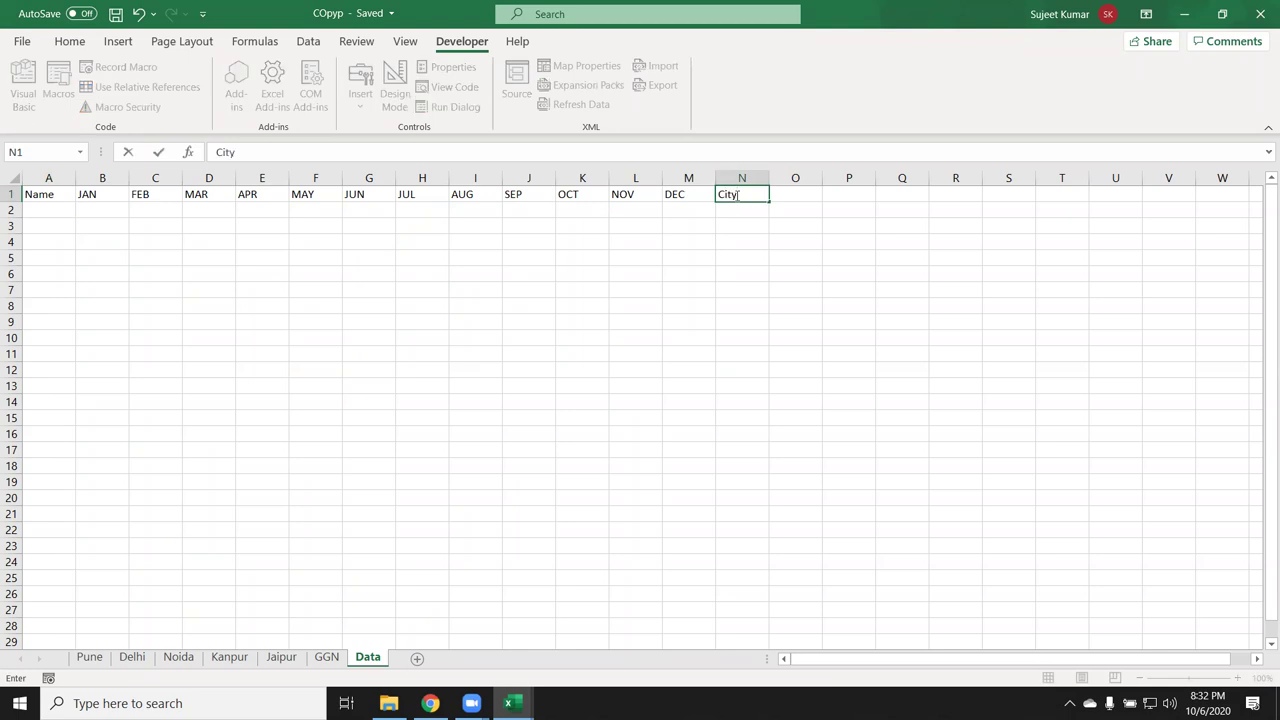
key(Return)
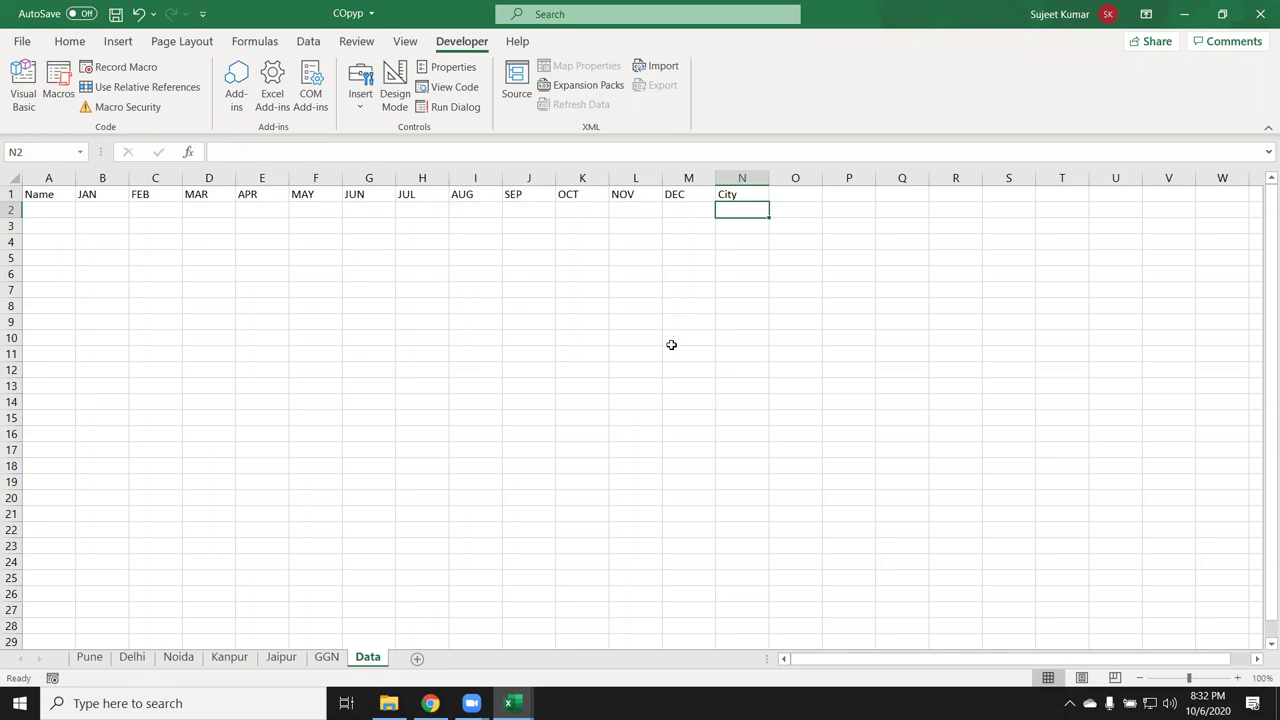
Step: Delete the entire OCT column K from the Pune sheet
click(97, 656)
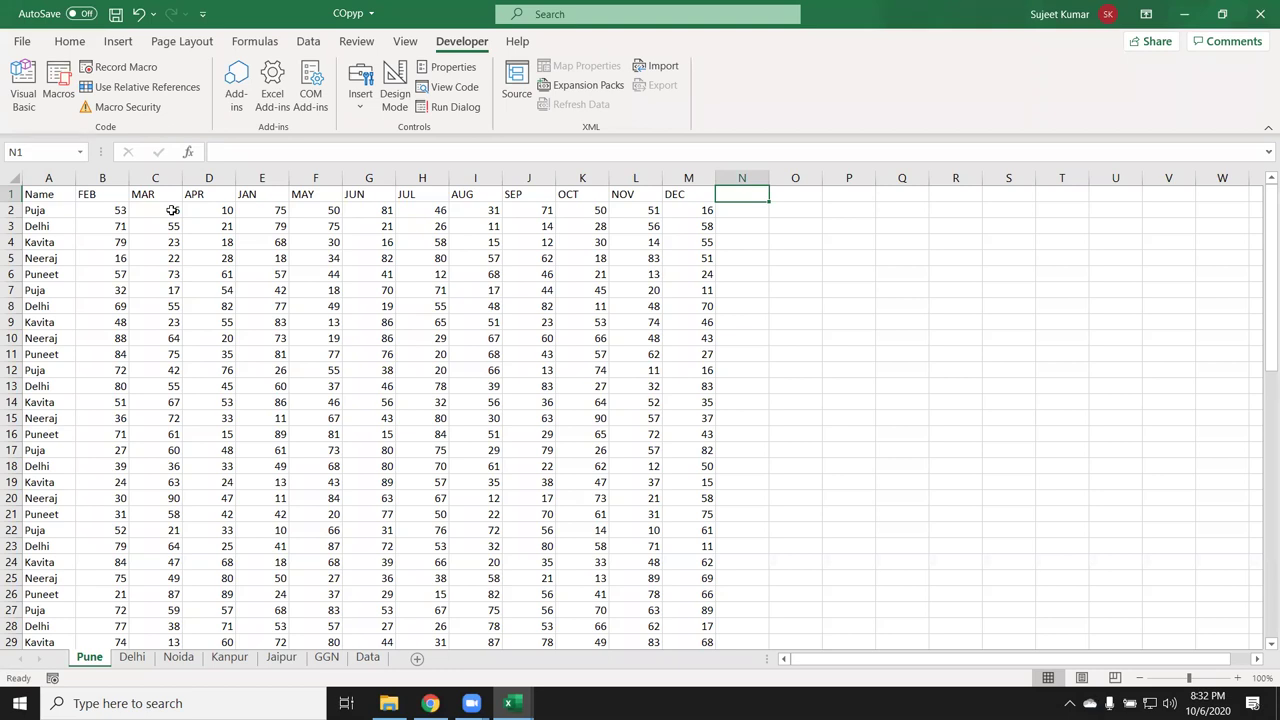
click(558, 200)
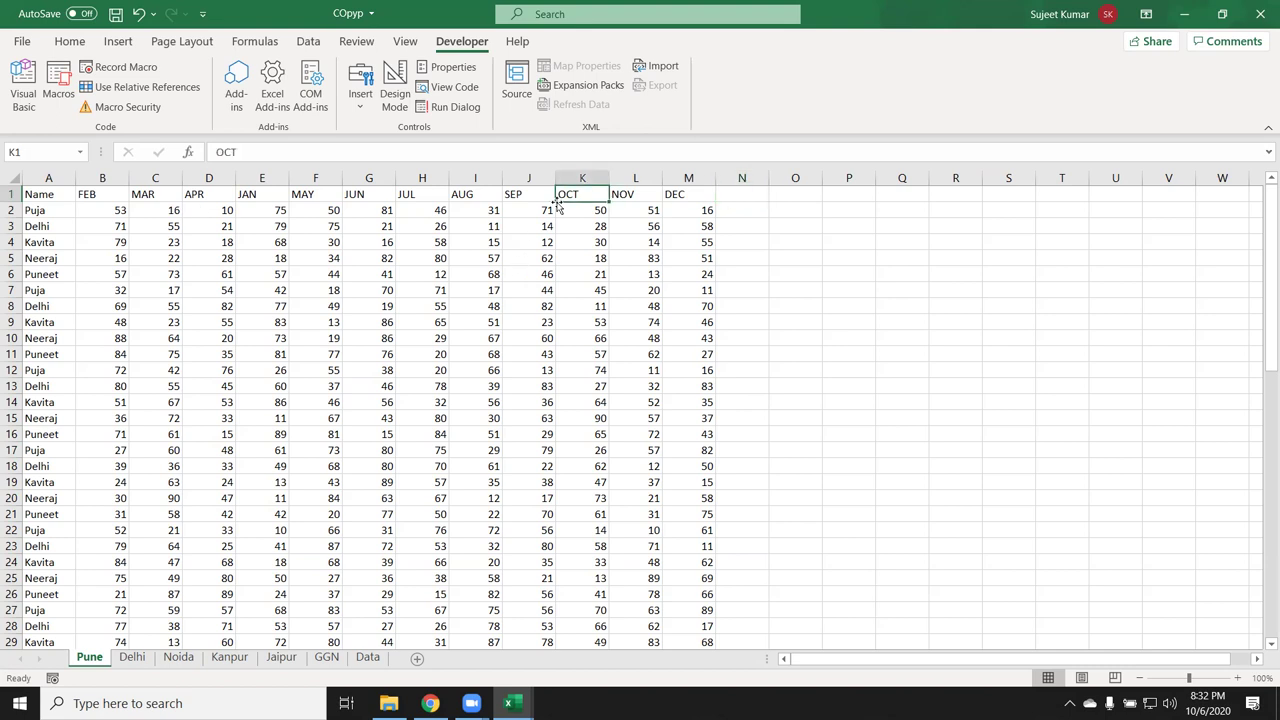
key(Delete)
key(ctrl+z)
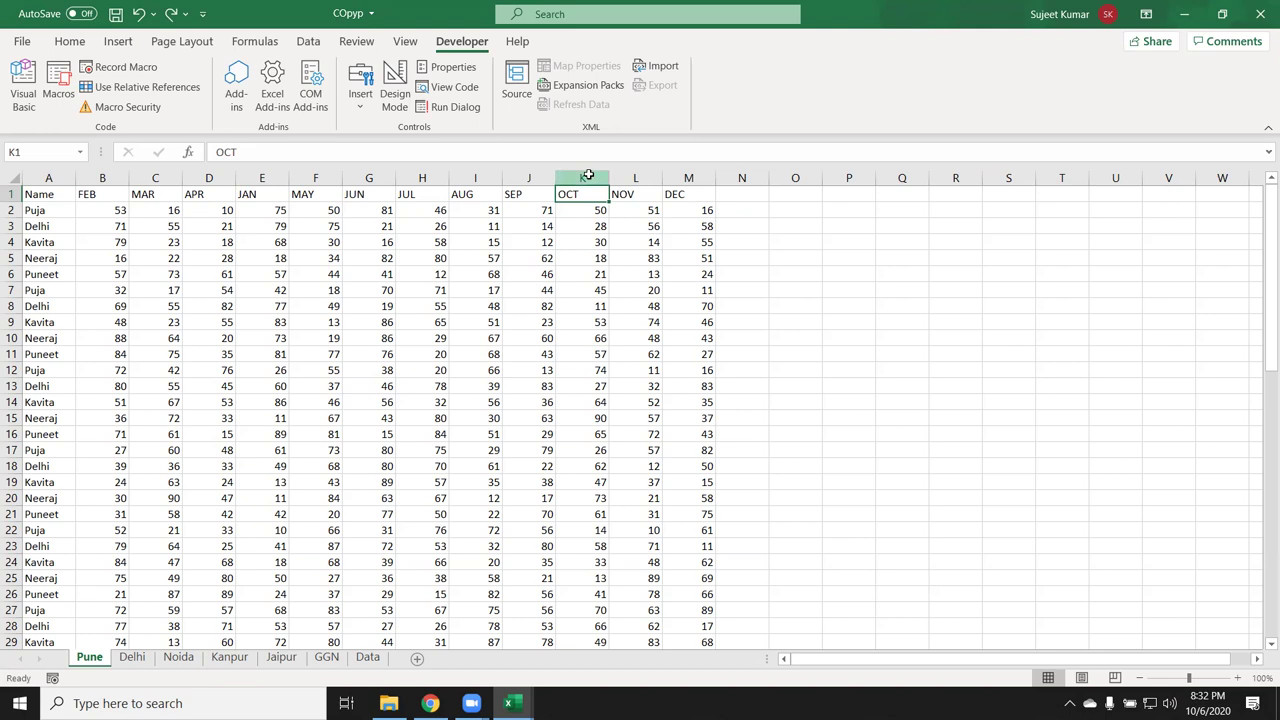
click(590, 173)
key(ctrl+minus)
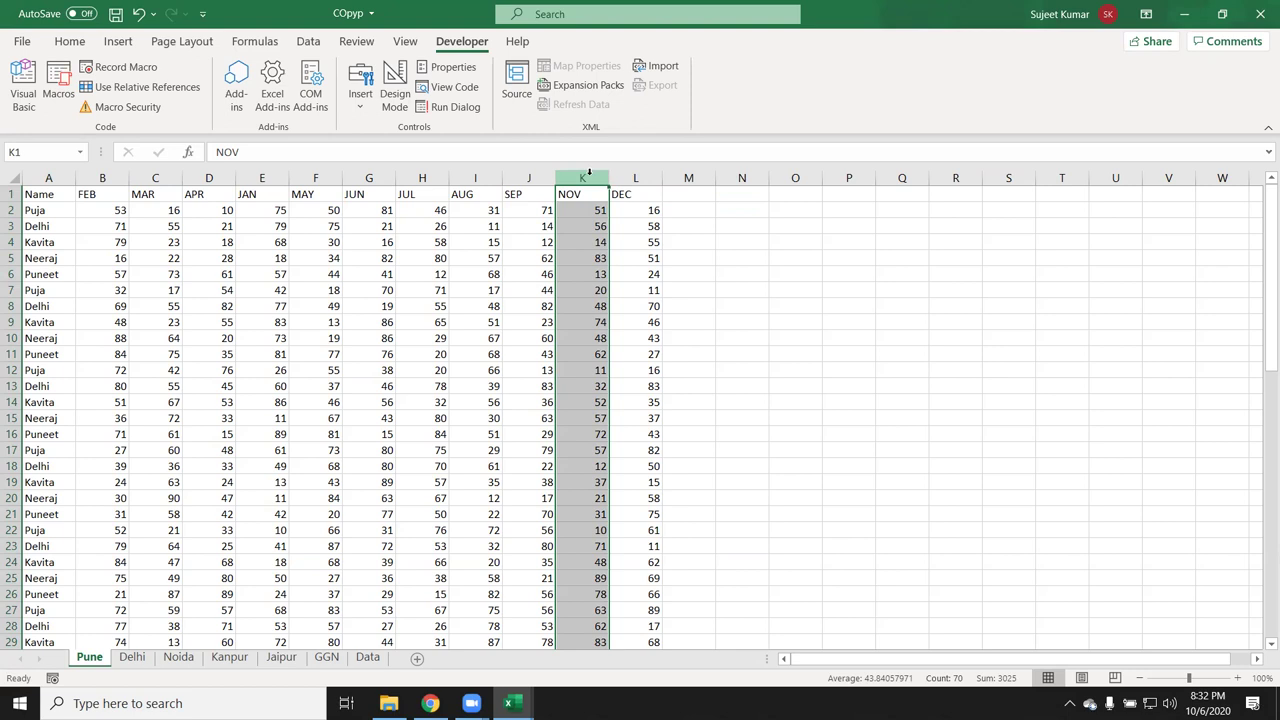
Step: Back on the Data sheet, select M2 and then the K2:K21 range under OCT
click(367, 657)
click(668, 209)
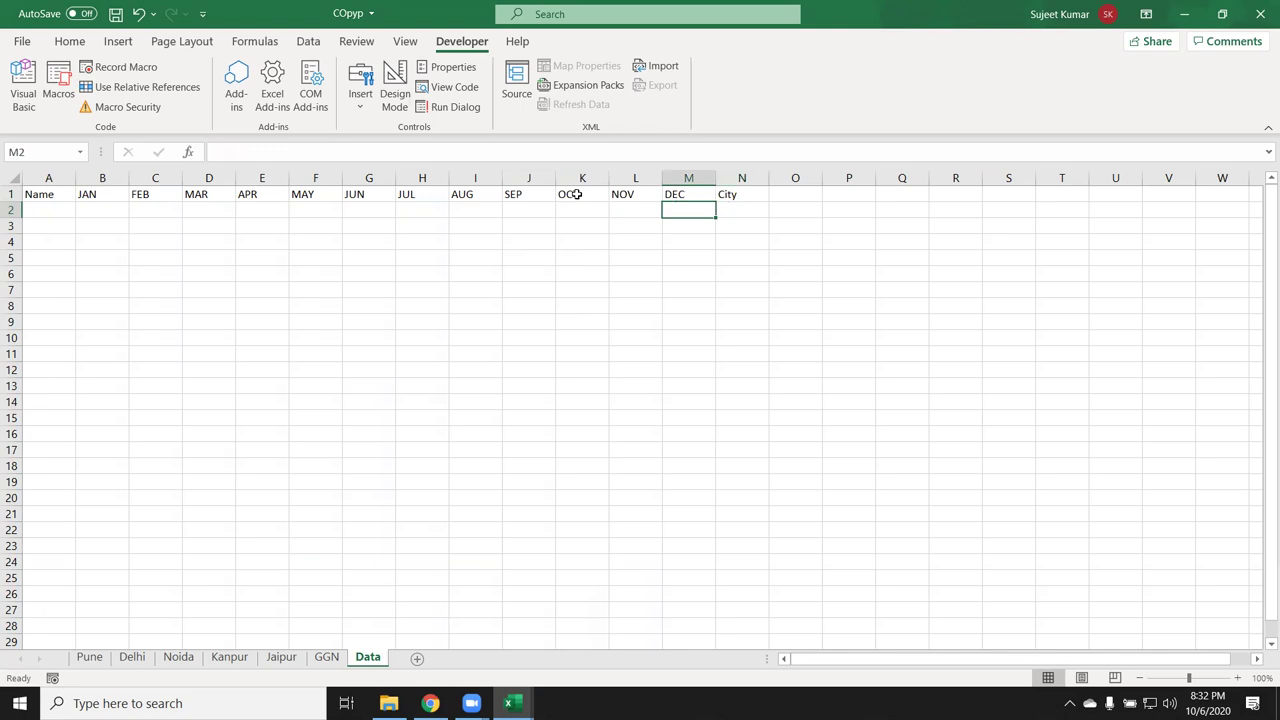
drag(571, 203, 567, 513)
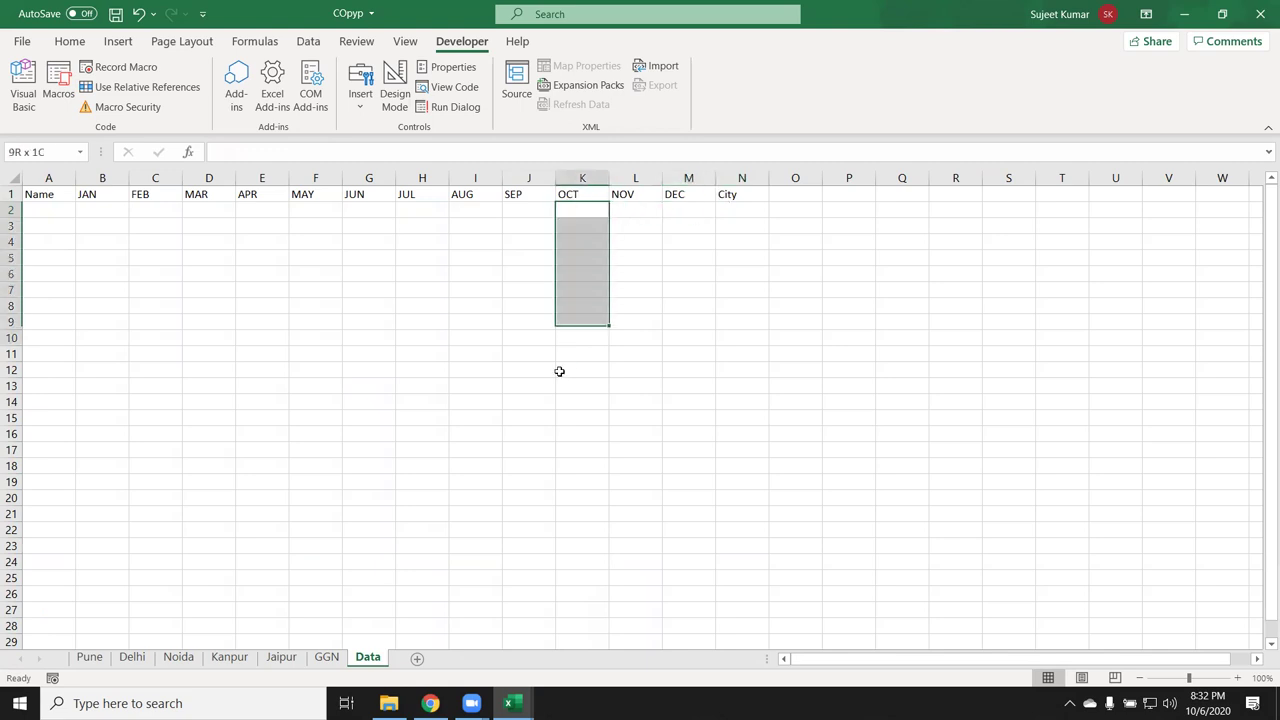
click(582, 532)
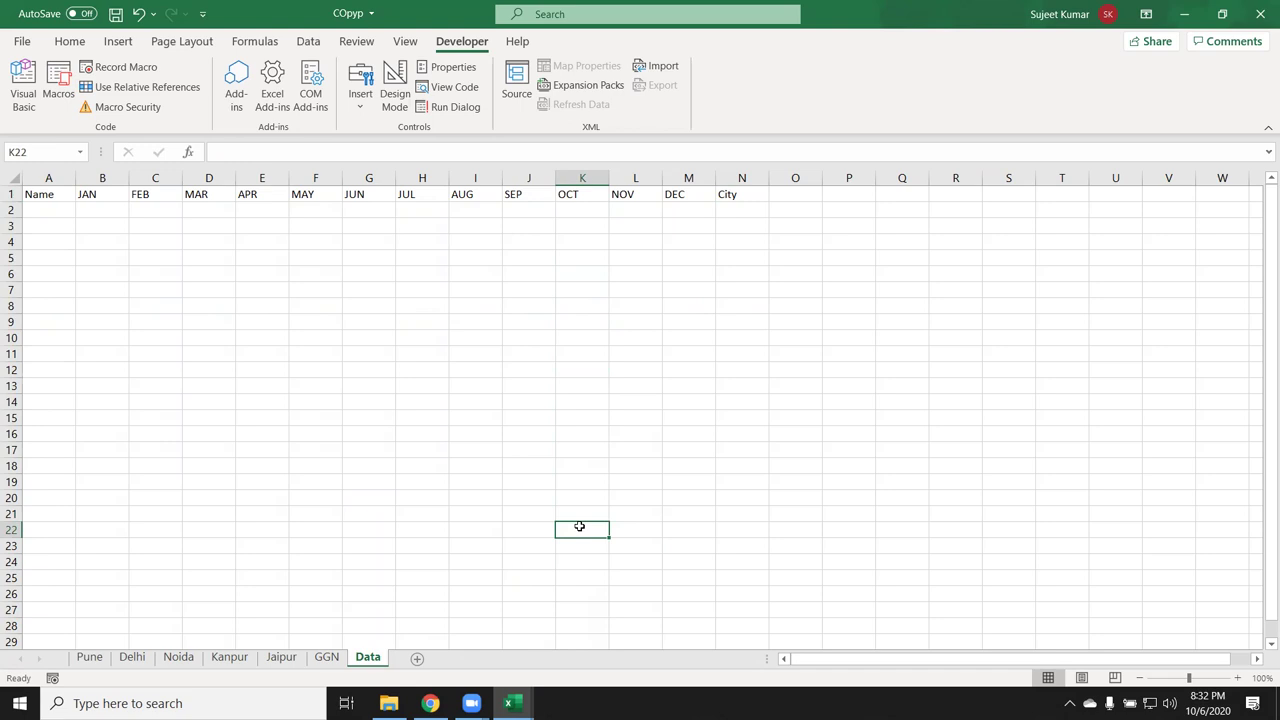
key(alt+Tab)
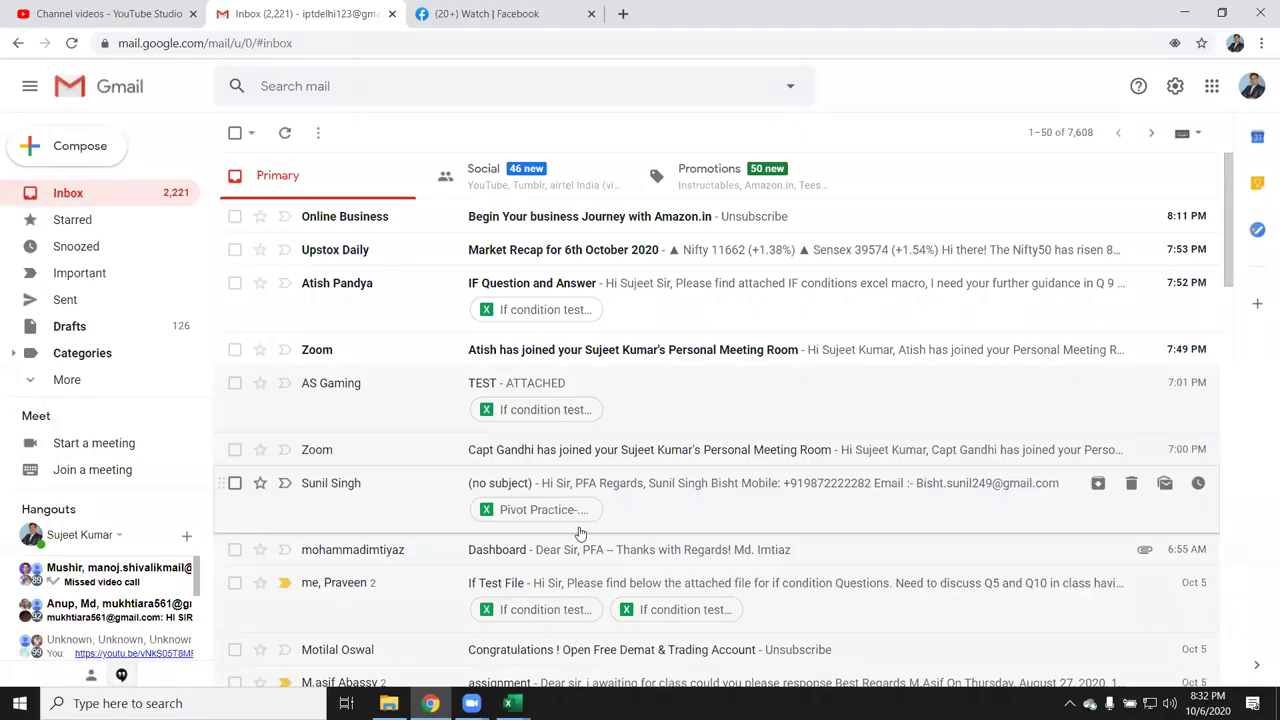
Step: Bring the VBA editor forward and highlight the whole coptcc macro for review
key(alt+Tab)
key(alt+Tab)
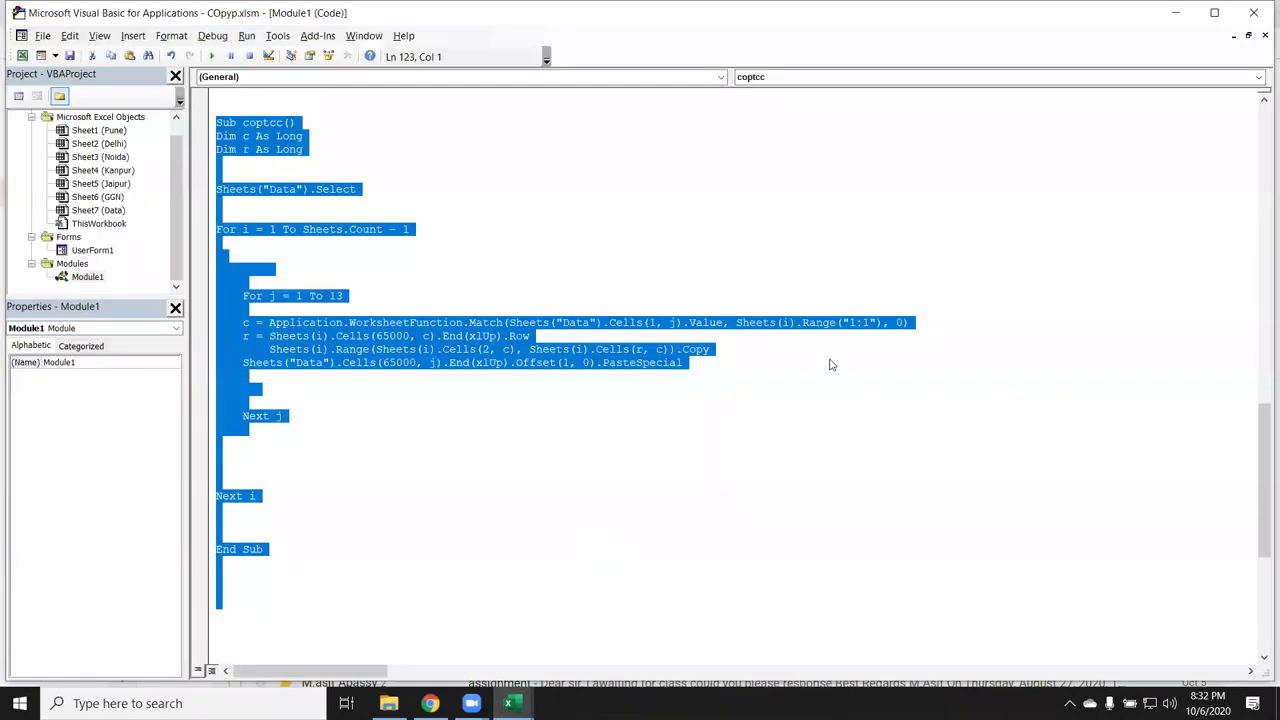
click(775, 235)
click(287, 394)
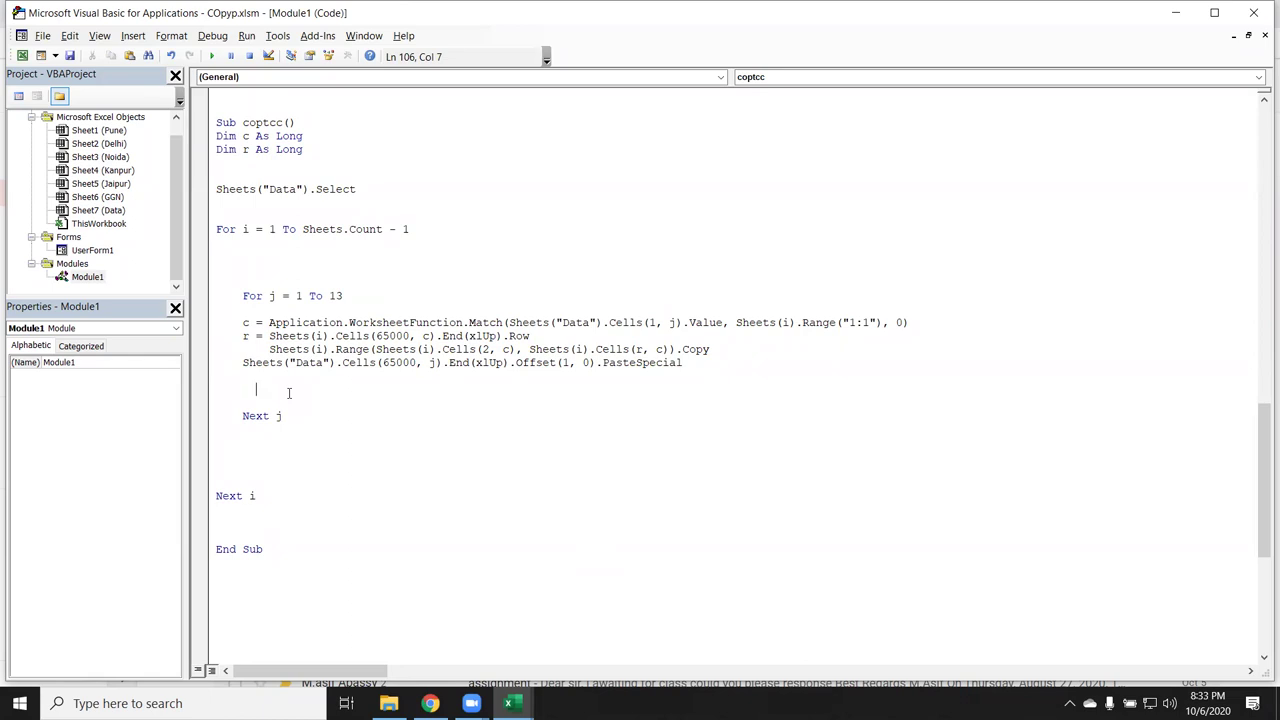
drag(282, 554, 182, 121)
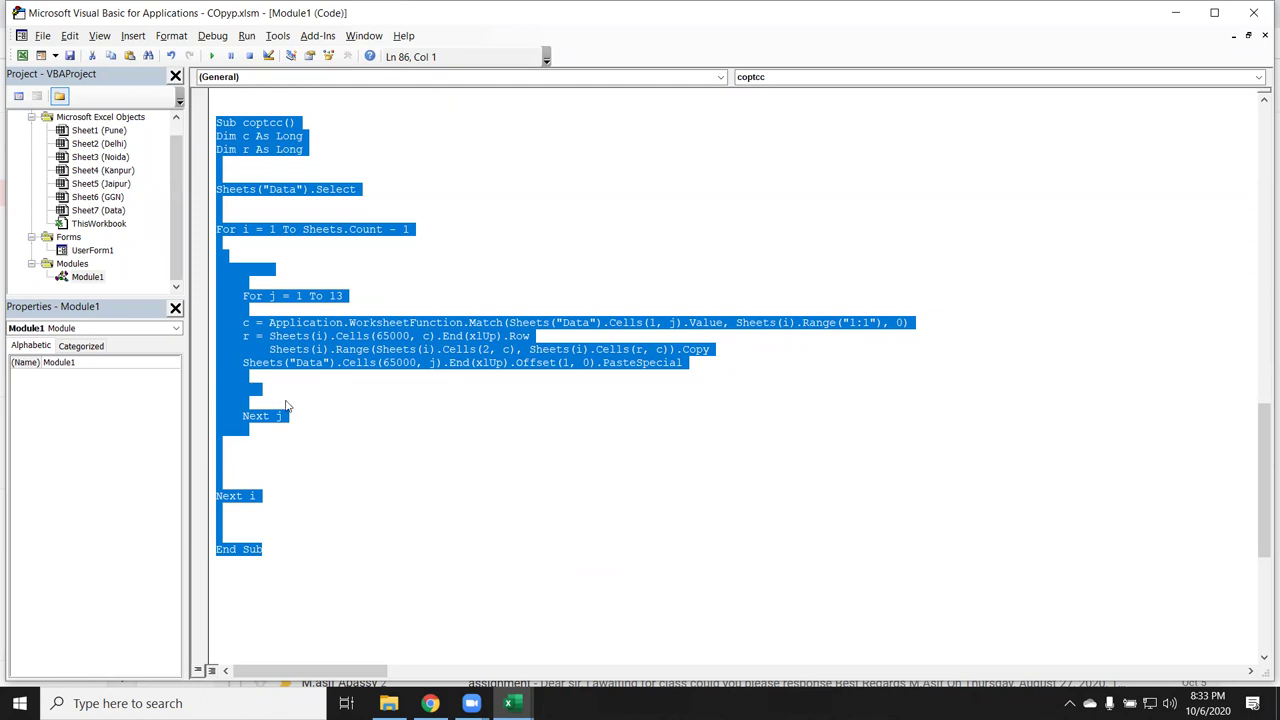
click(290, 402)
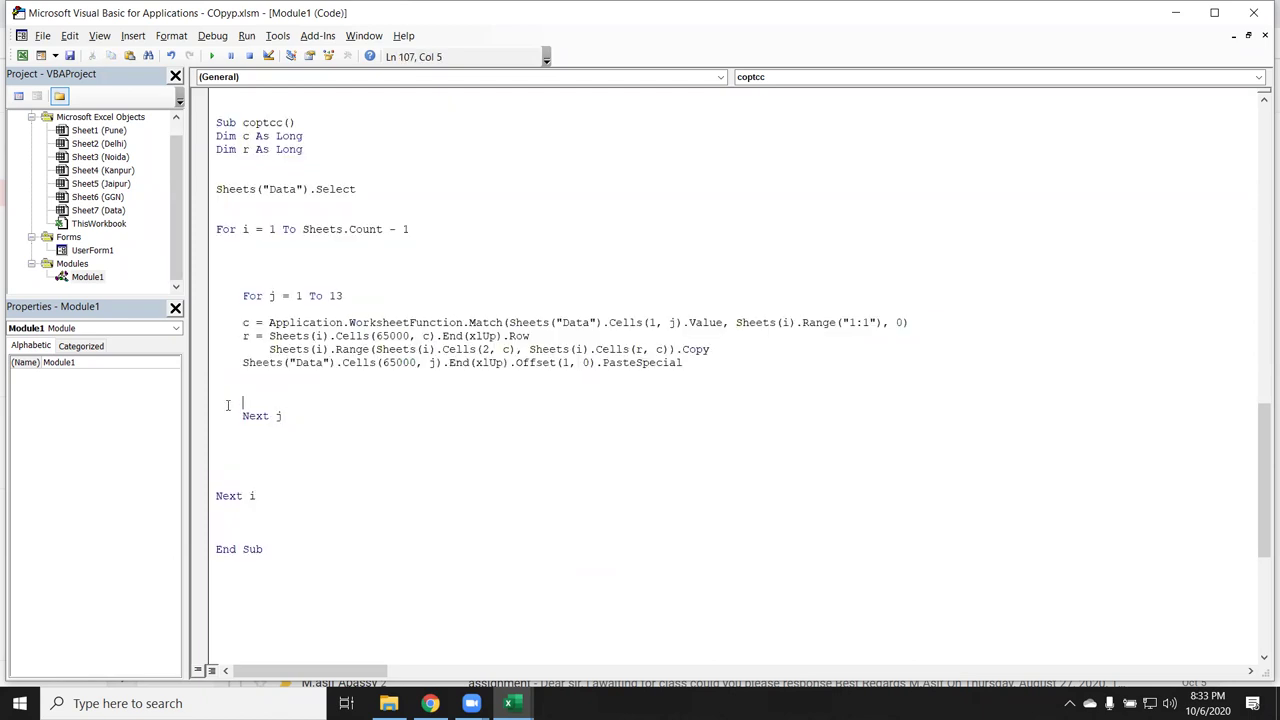
Step: Scroll through the coptcc and copyp code, highlighting sections of the coptcc macro body
scroll(223, 403, up, 1)
scroll(223, 403, up, 6)
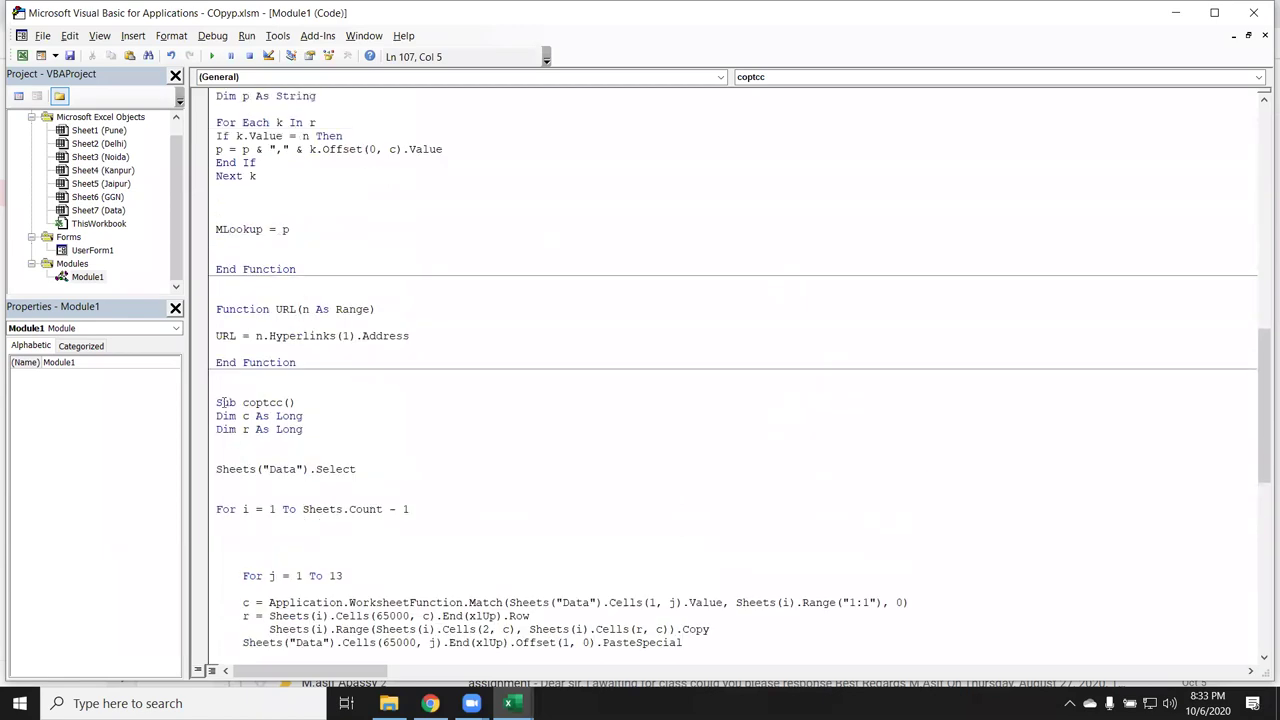
scroll(223, 403, up, 7)
scroll(223, 403, up, 12)
scroll(223, 403, up, 4)
scroll(223, 403, up, 1)
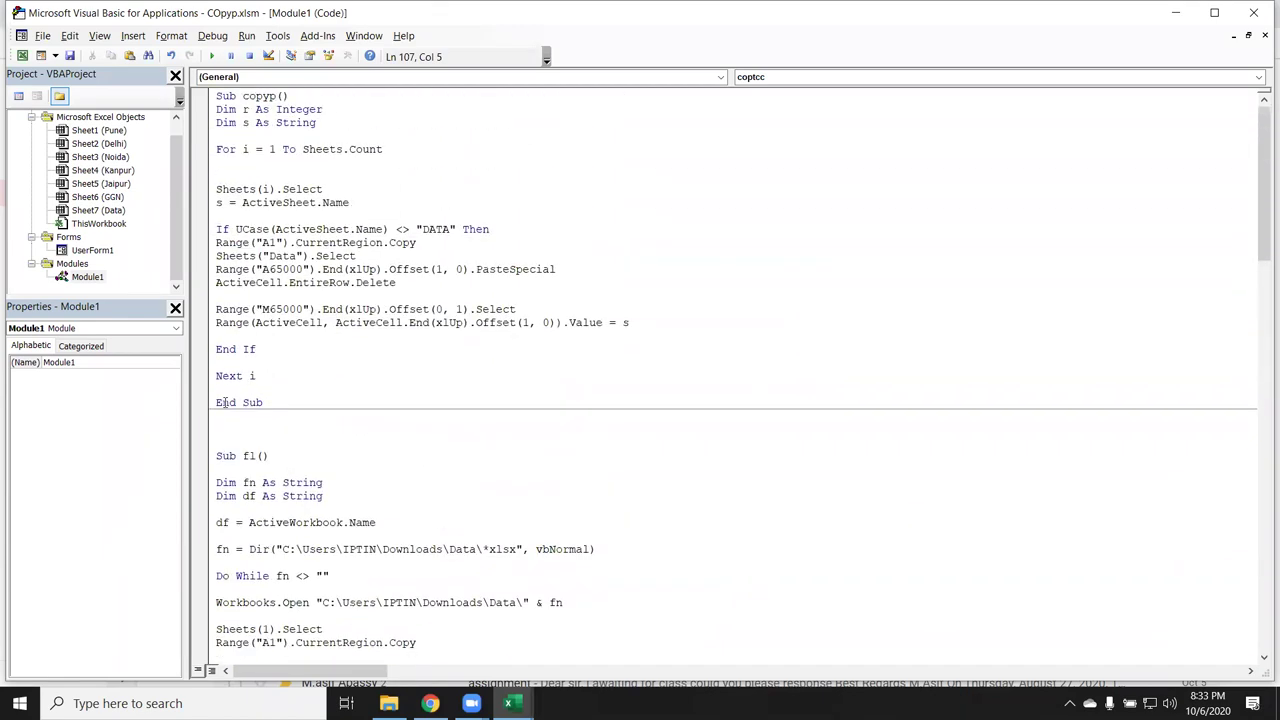
drag(315, 421, 214, 96)
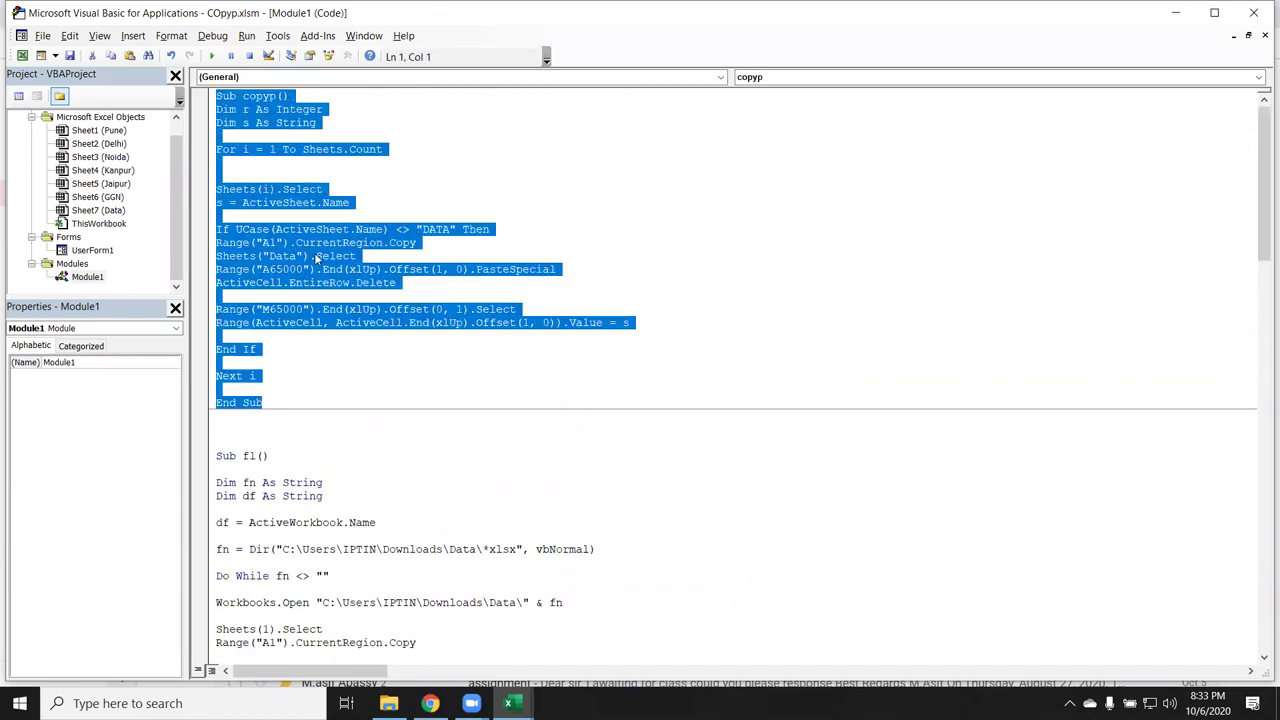
scroll(429, 505, down, 6)
drag(463, 549, 221, 243)
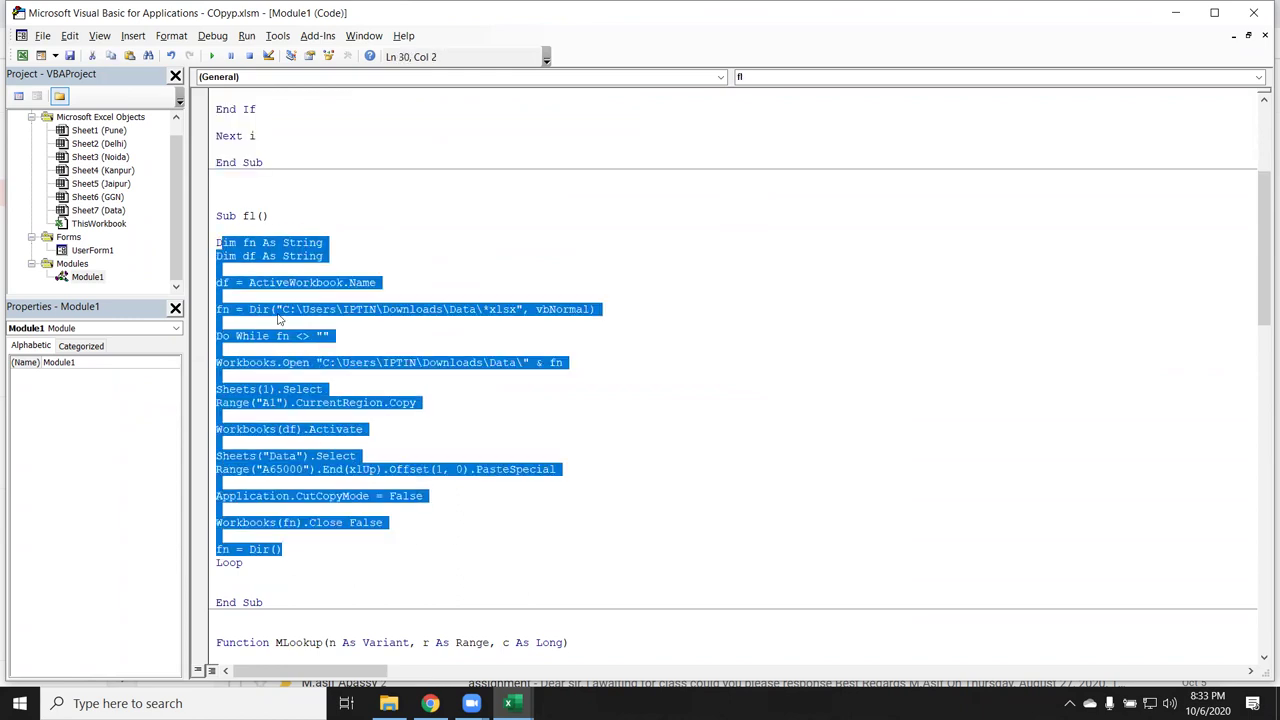
scroll(506, 516, down, 5)
scroll(511, 522, down, 4)
scroll(511, 522, down, 11)
scroll(446, 462, down, 1)
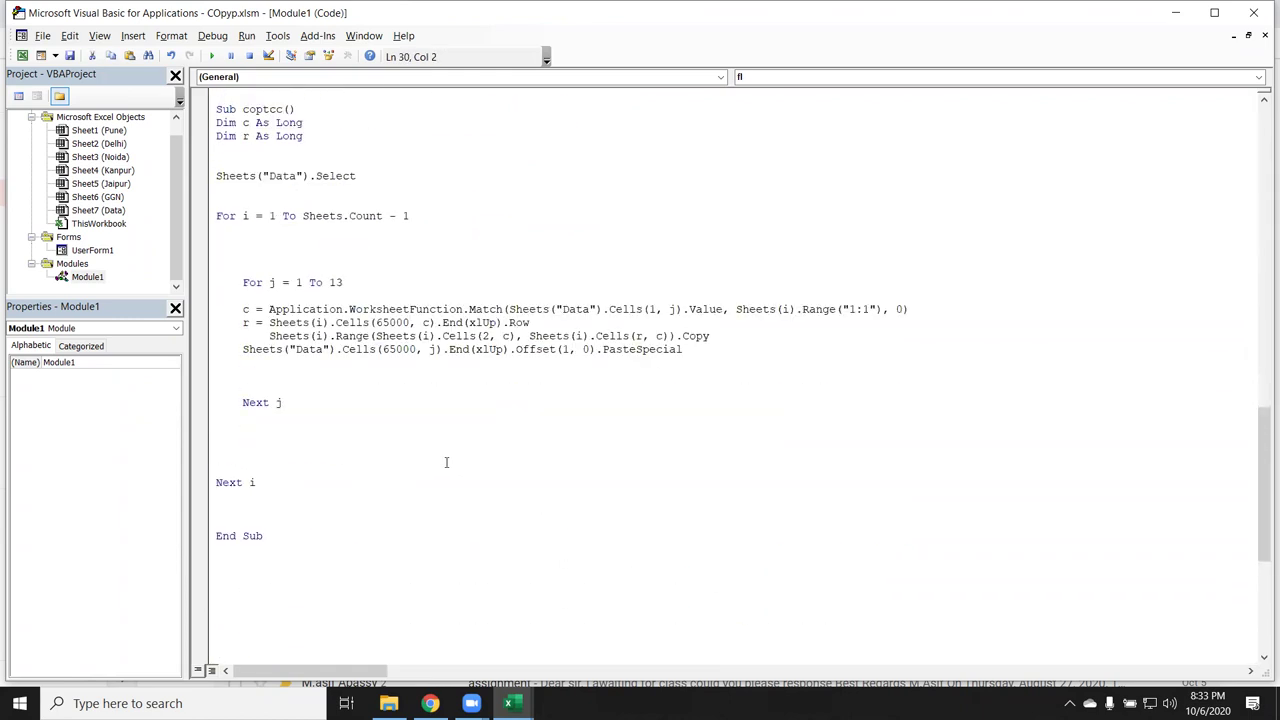
drag(398, 504, 212, 121)
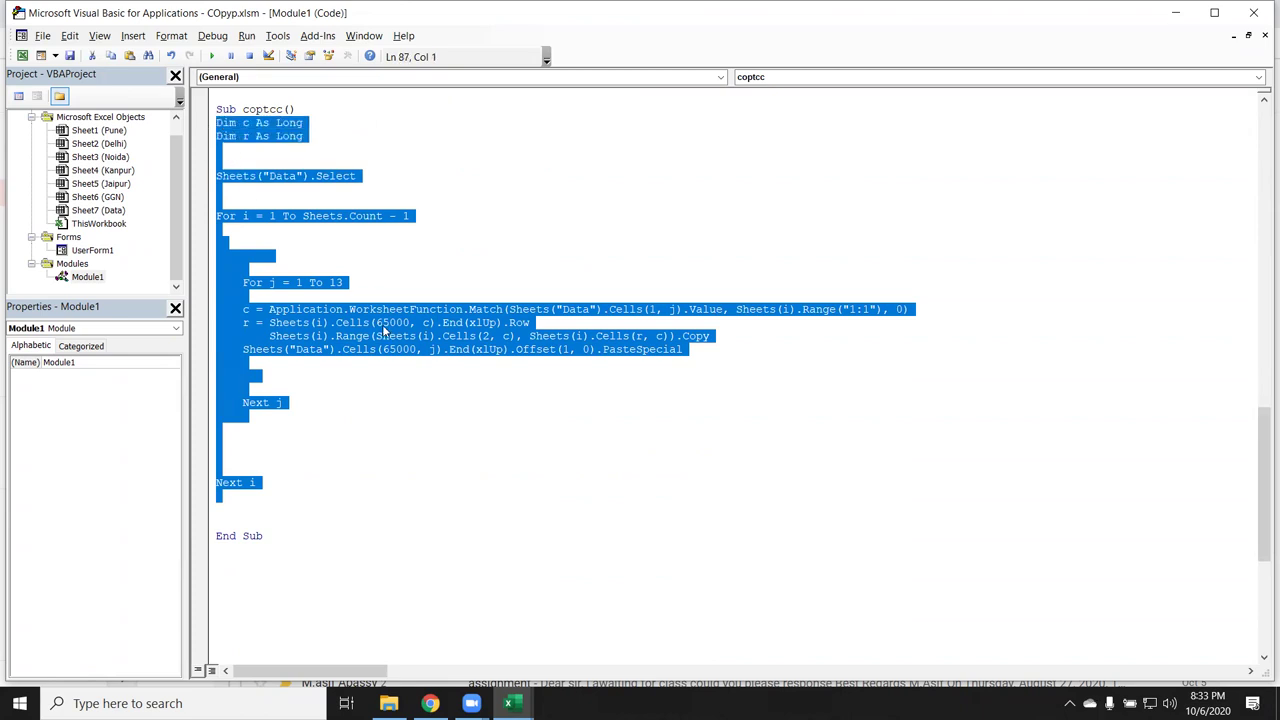
click(841, 474)
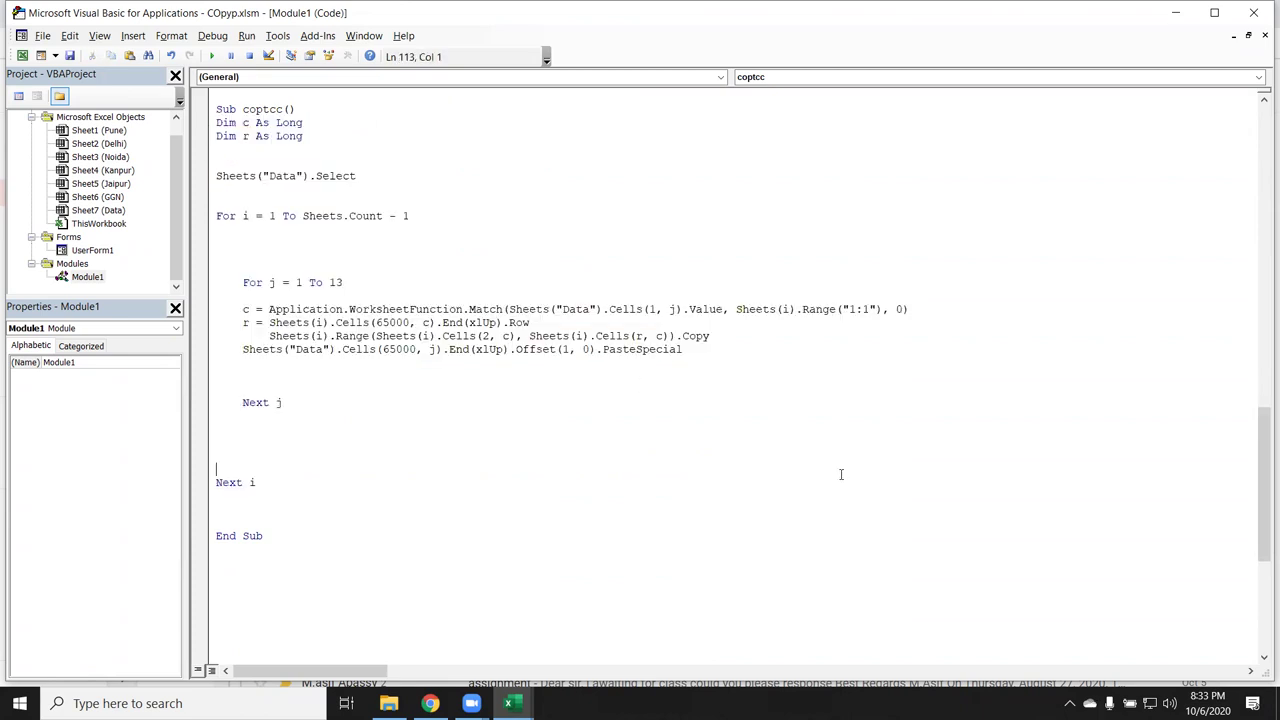
Step: Close the VBA editor and the COpyp workbook with changes saved, then tick Online Business in Gmail
click(1252, 13)
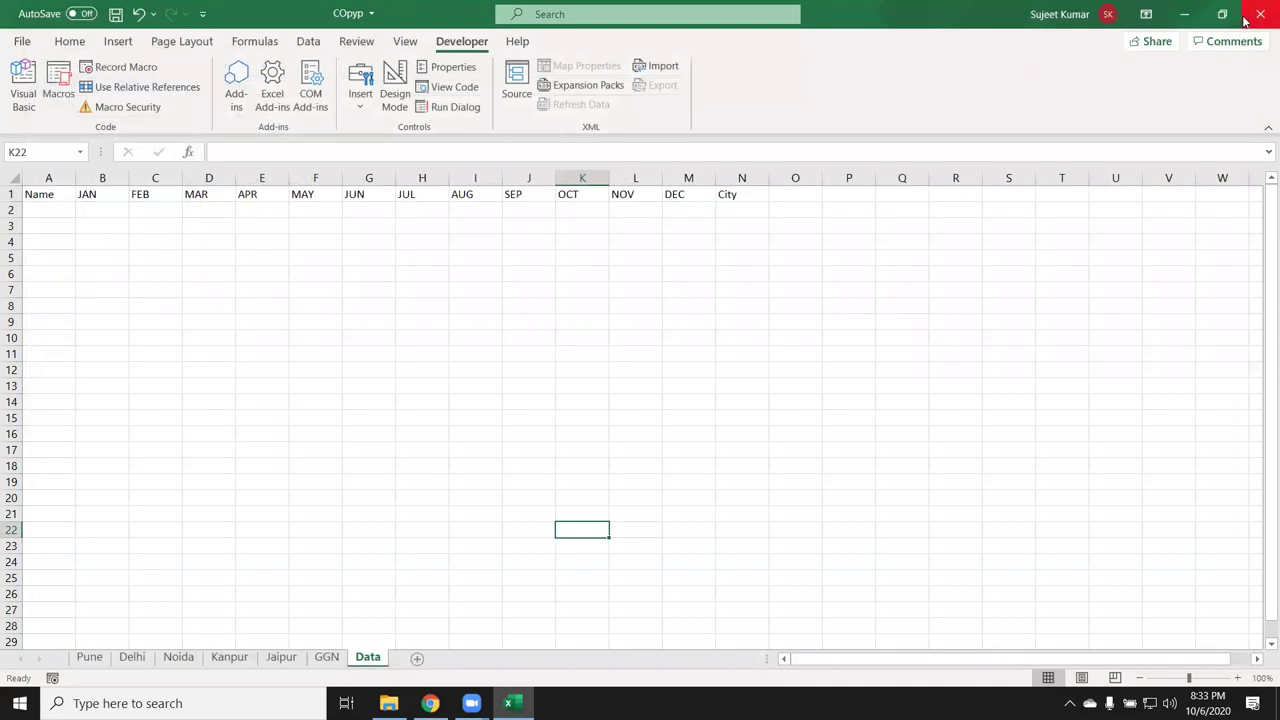
click(1245, 20)
click(556, 370)
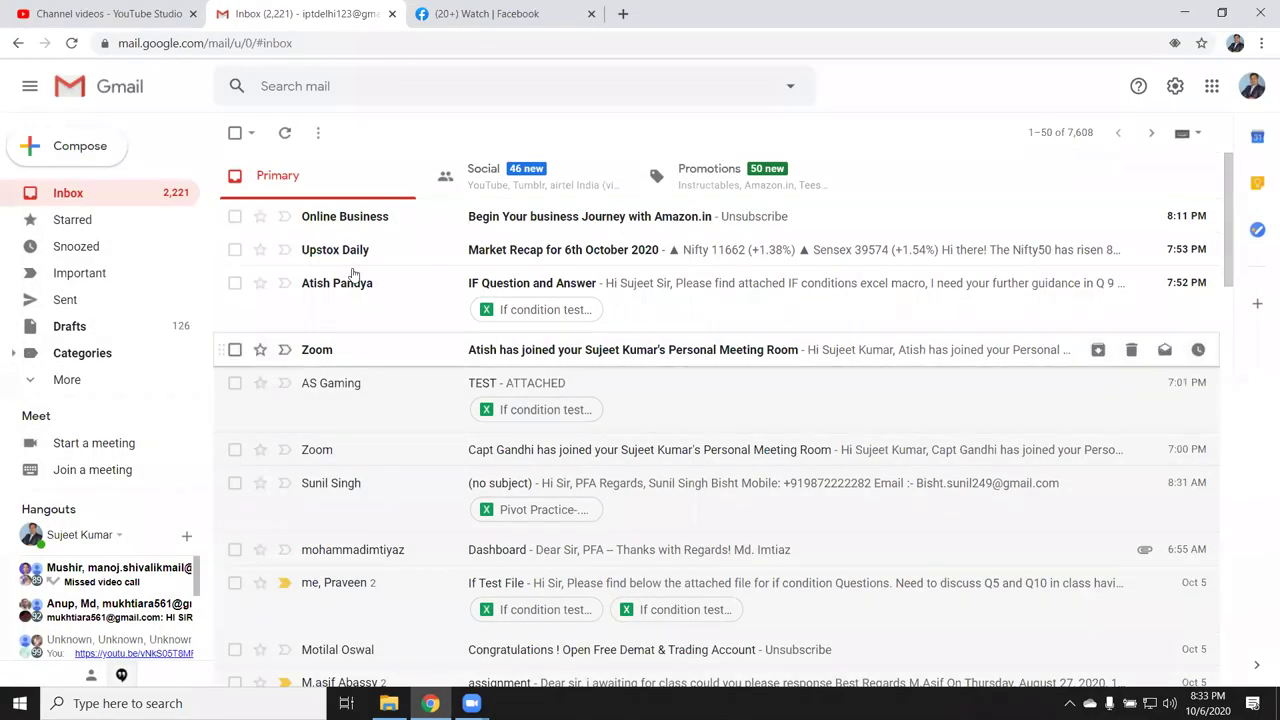
click(234, 249)
Step: Trash the Online Business and Upstox Daily conversations, view the IF Question and Answer email, then open Windows search
click(234, 216)
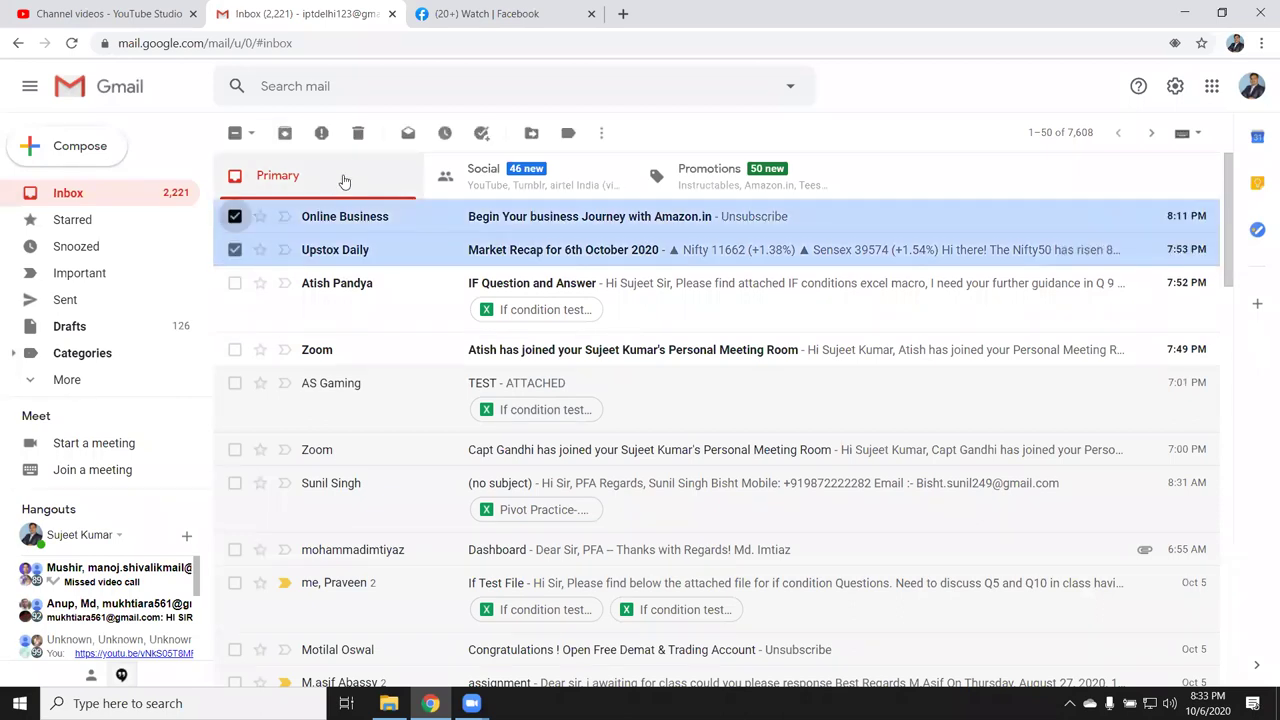
click(355, 133)
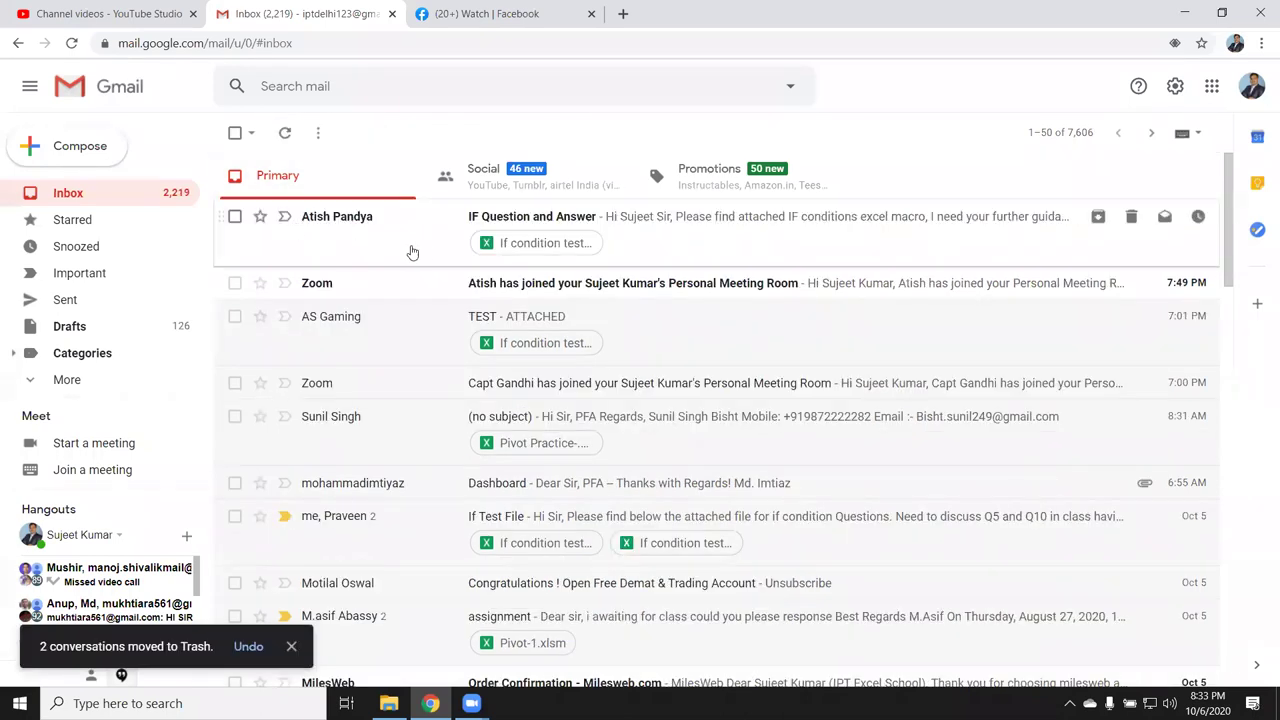
click(410, 251)
click(126, 201)
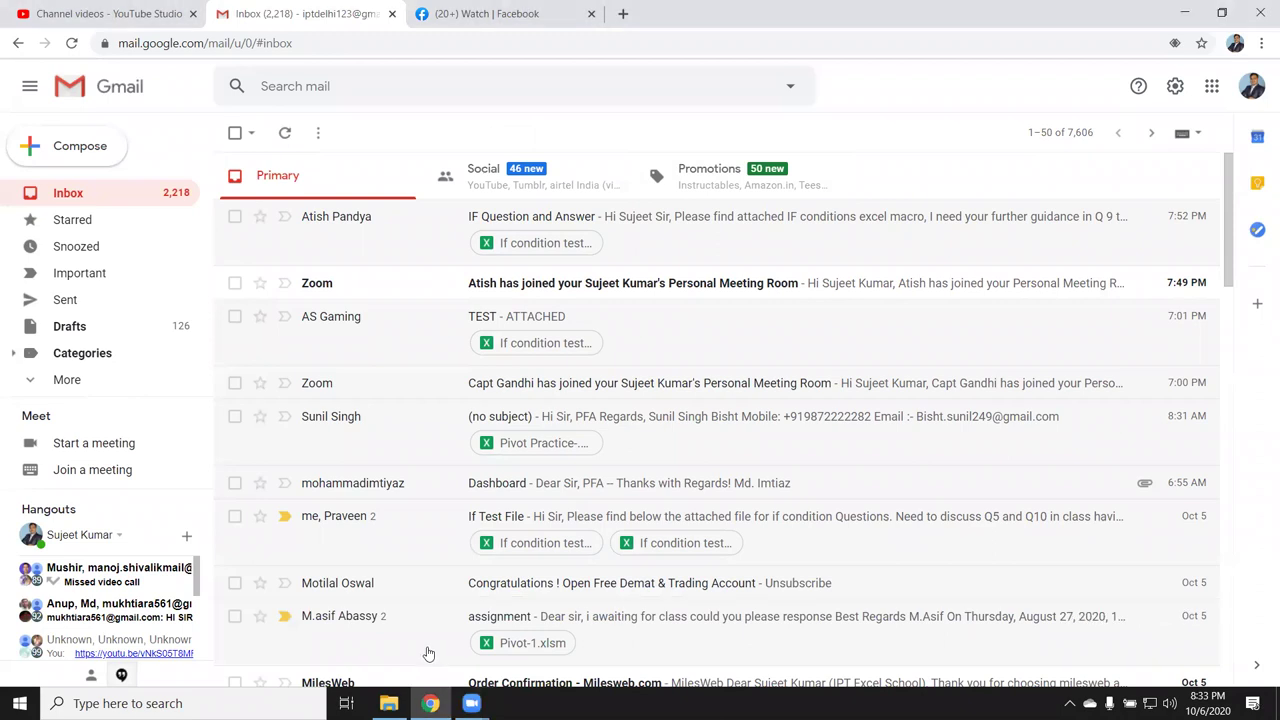
click(127, 703)
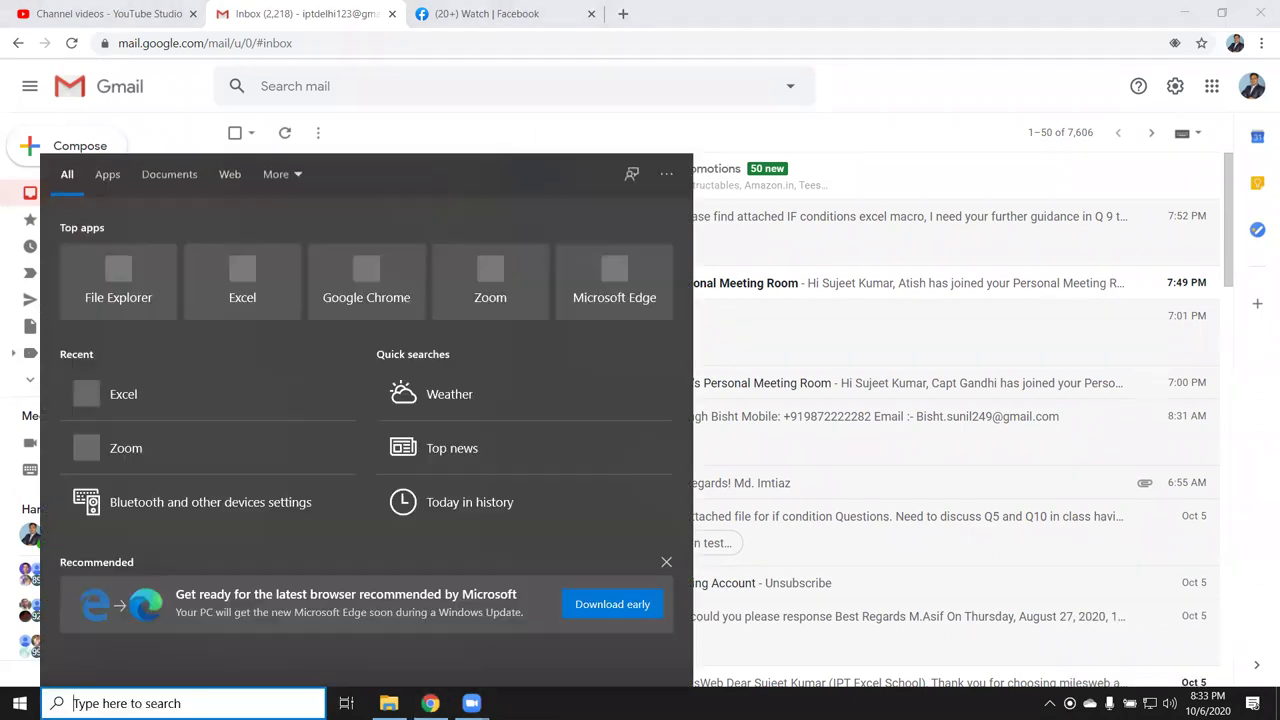
Step: Launch Excel, create a blank workbook, and enter and copy 2:00PM in cell C2
text(e)
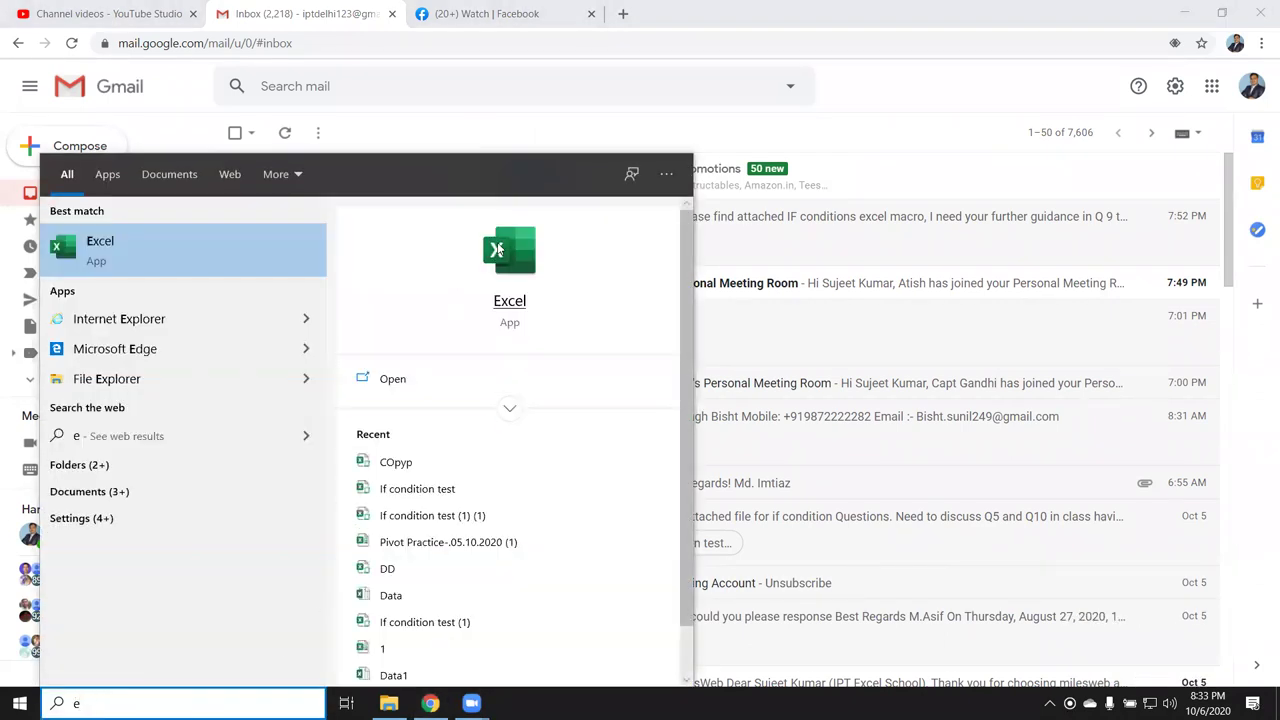
click(501, 246)
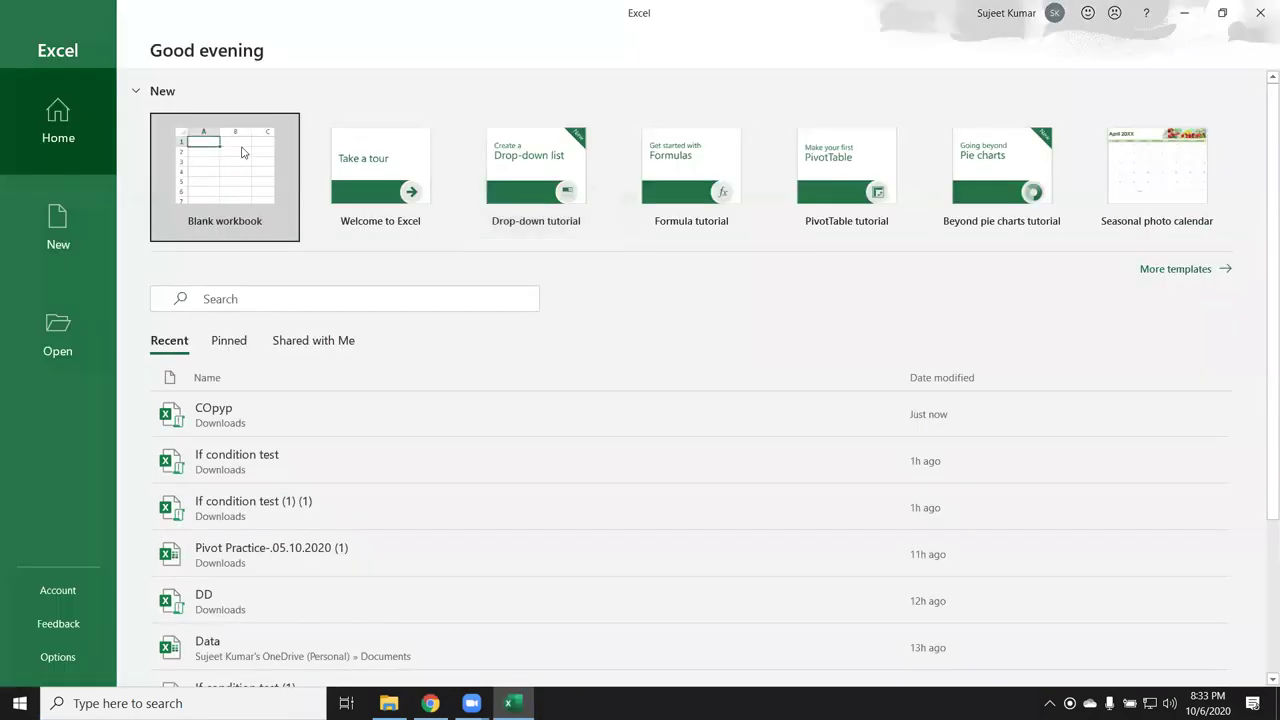
click(212, 140)
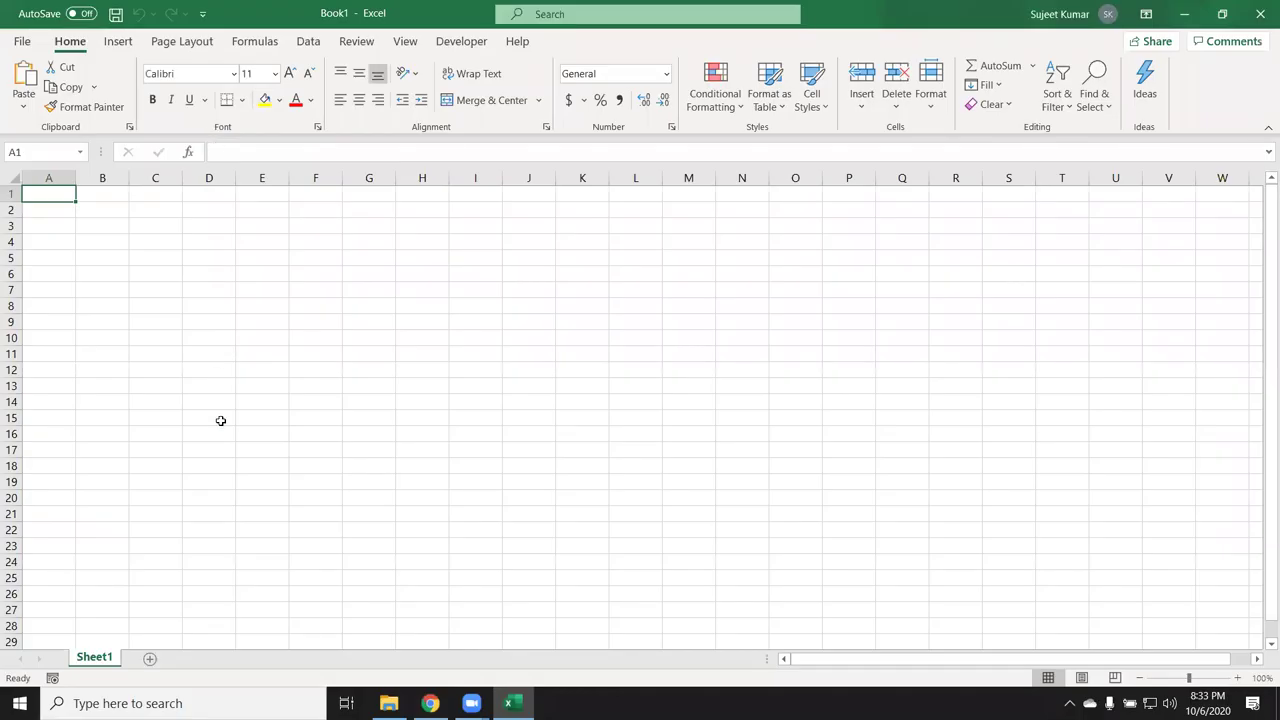
click(147, 210)
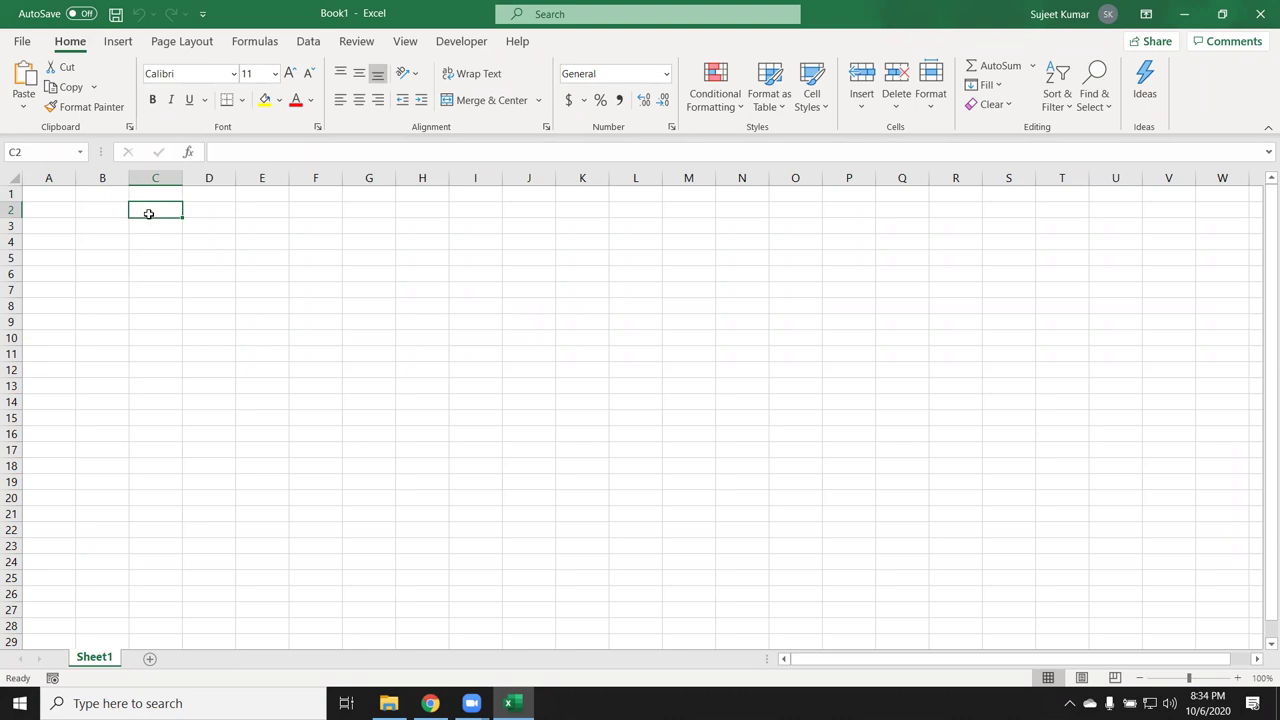
text(2)
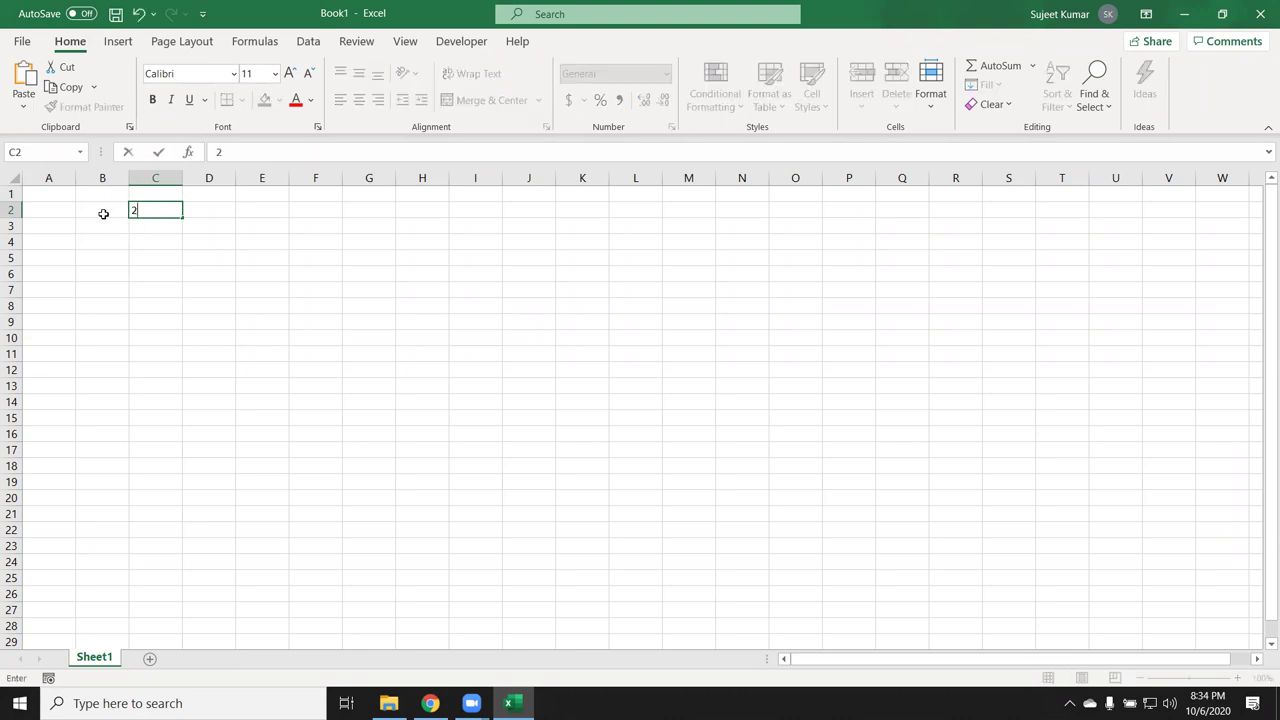
text(:00P)
text(M)
key(Return)
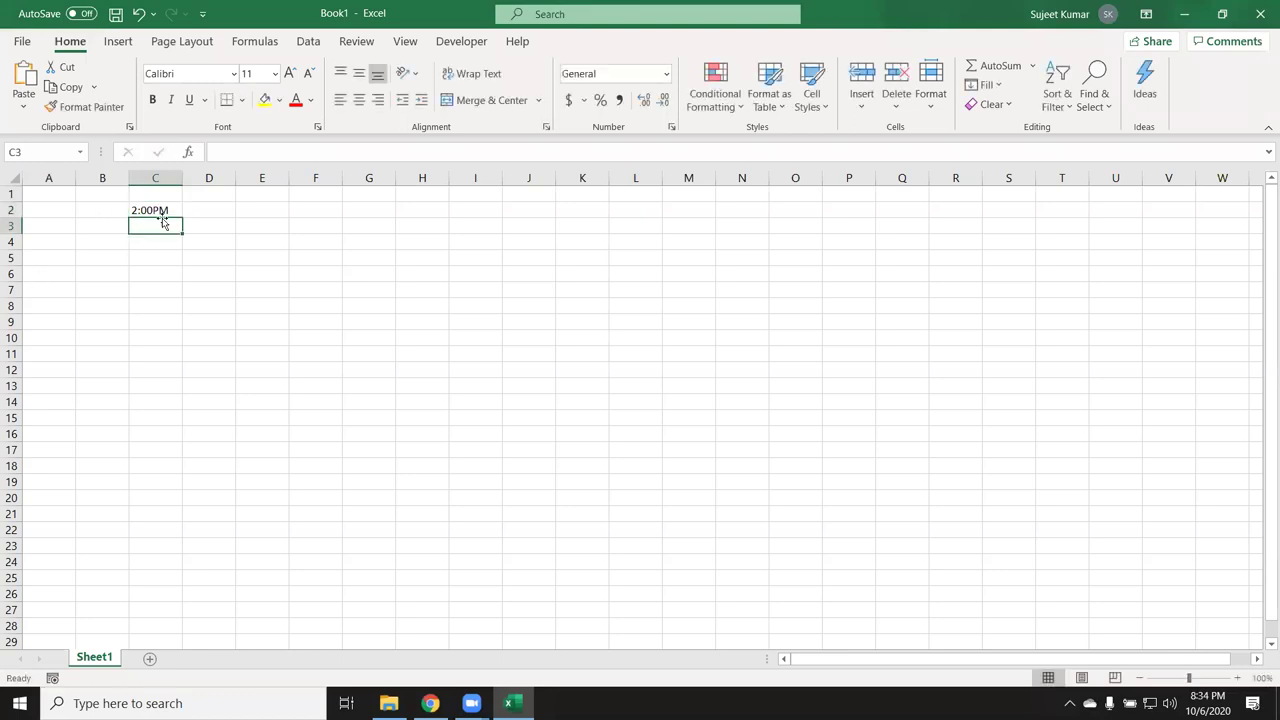
click(165, 211)
key(ctrl+c)
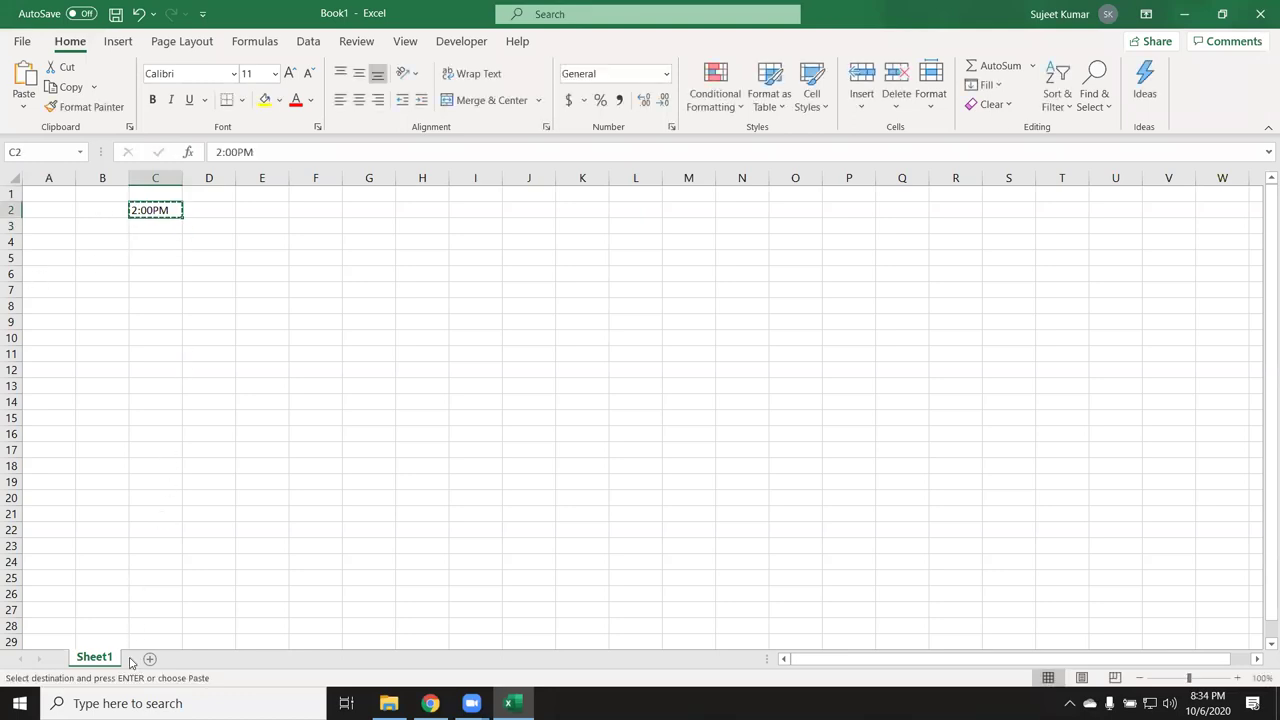
Step: Add Sheet2 and paste the time into its C3, then delete it again
click(148, 659)
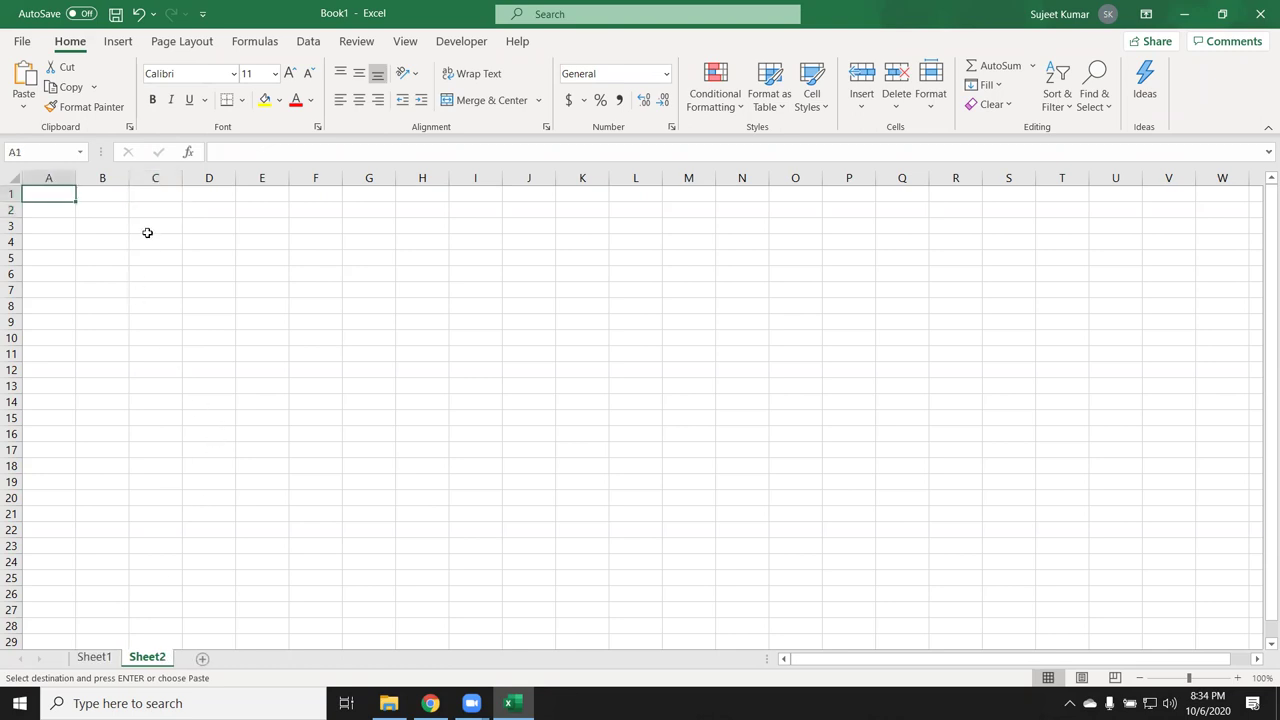
click(151, 224)
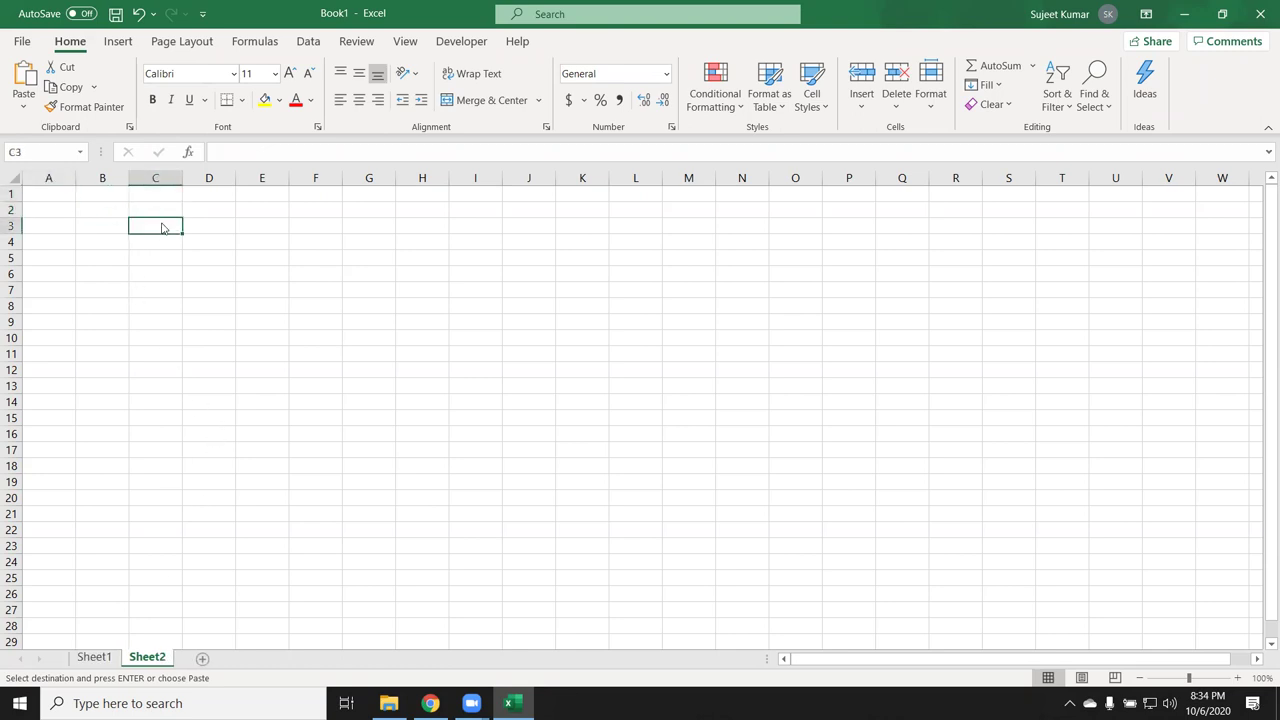
right_click(162, 228)
key(Escape)
key(ctrl+v)
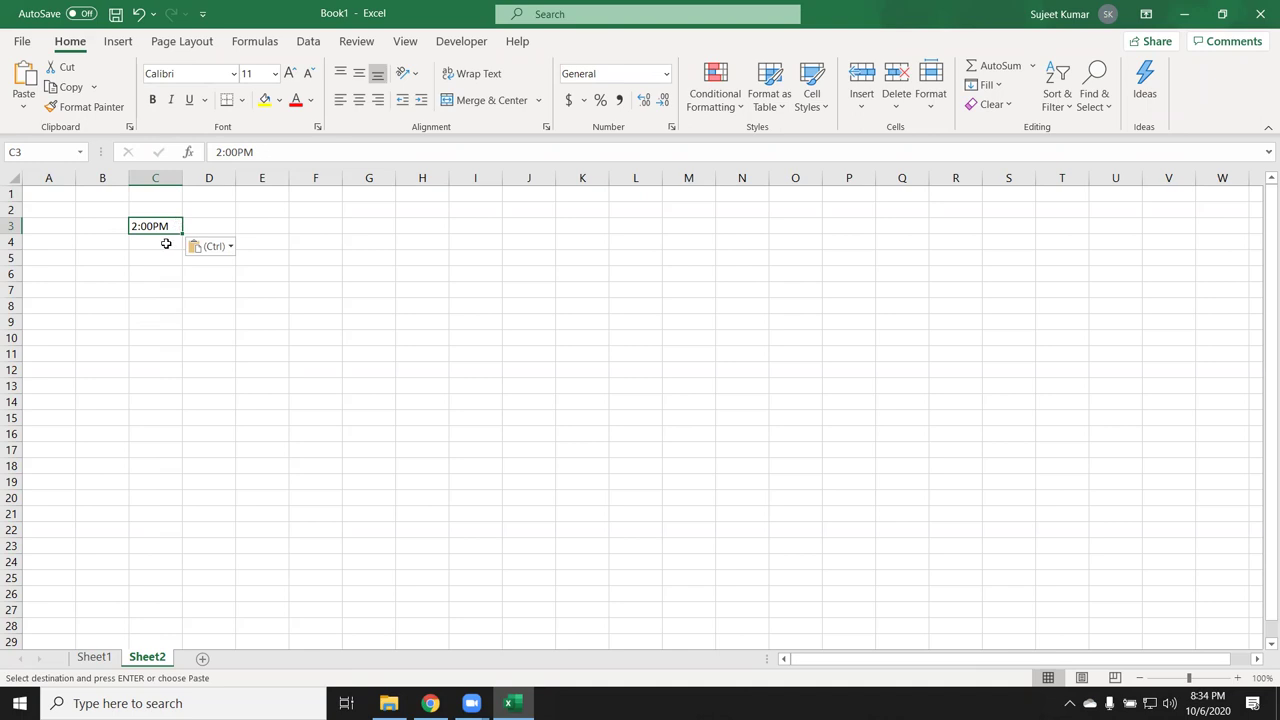
key(Delete)
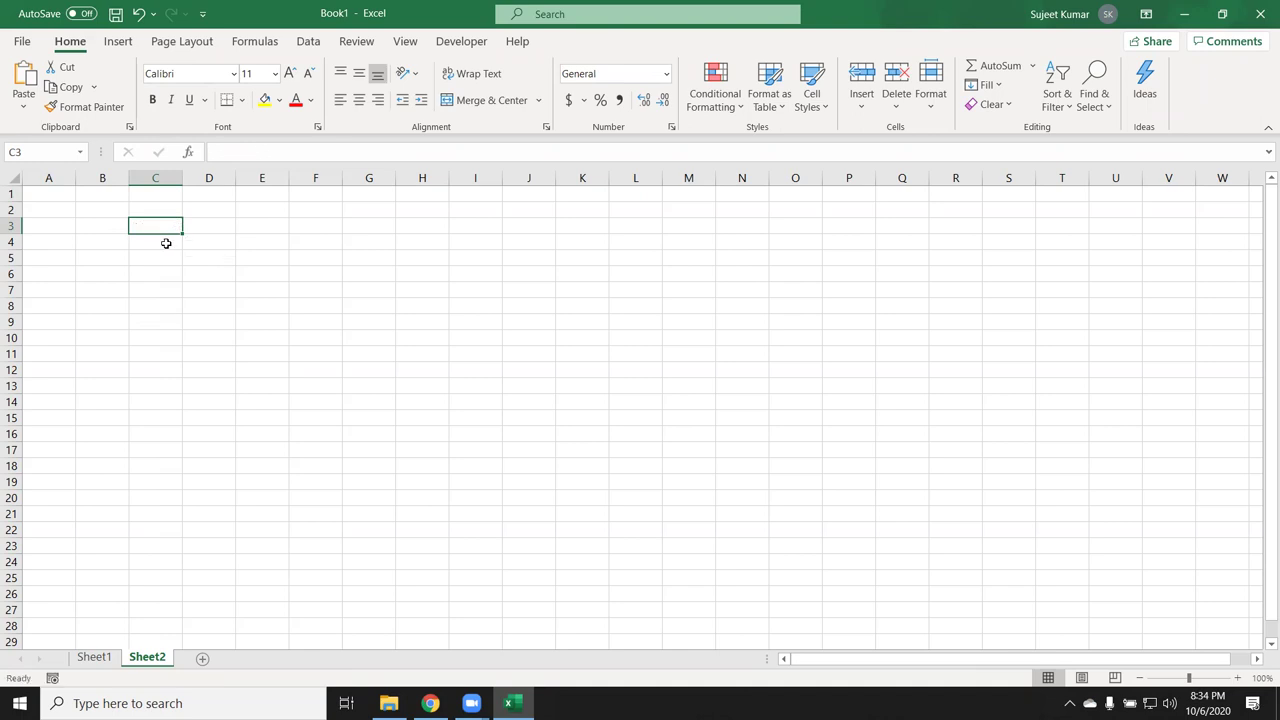
Step: On Sheet1, clear C2 and enter 2:00 pm in cell C3 instead
click(111, 664)
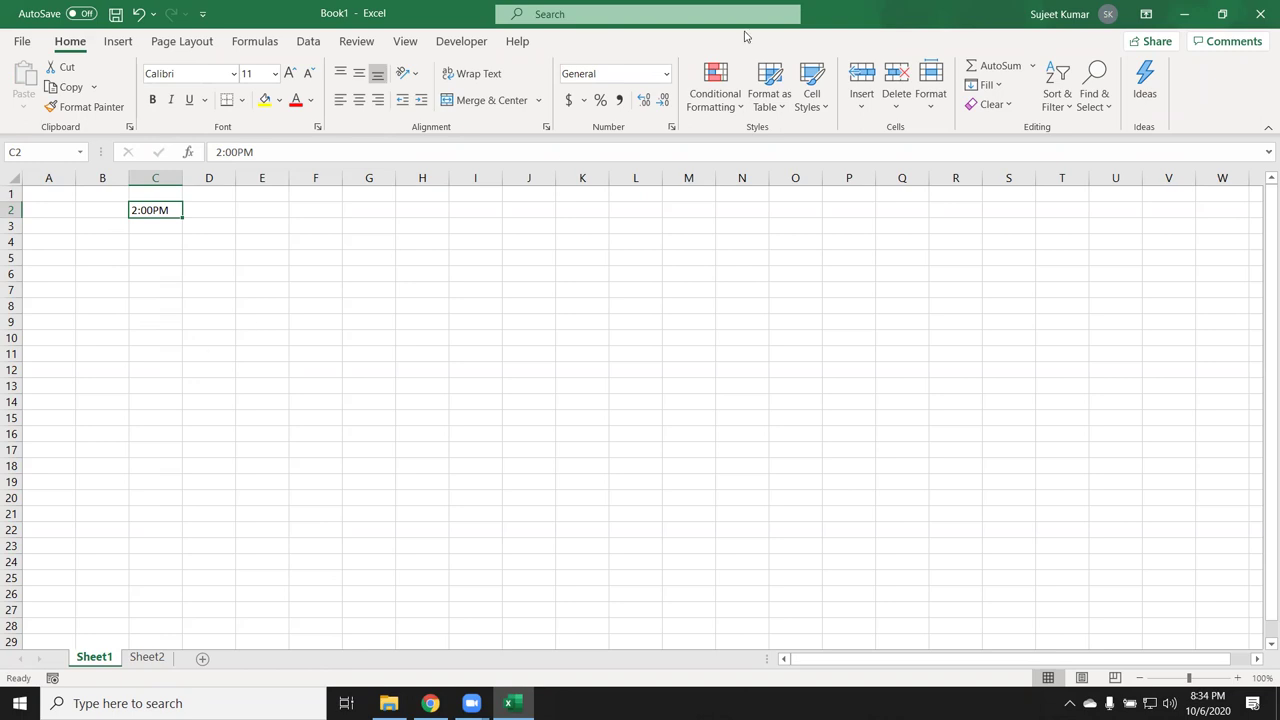
click(145, 239)
click(150, 208)
key(Delete)
key(Down)
key(Right)
key(Left)
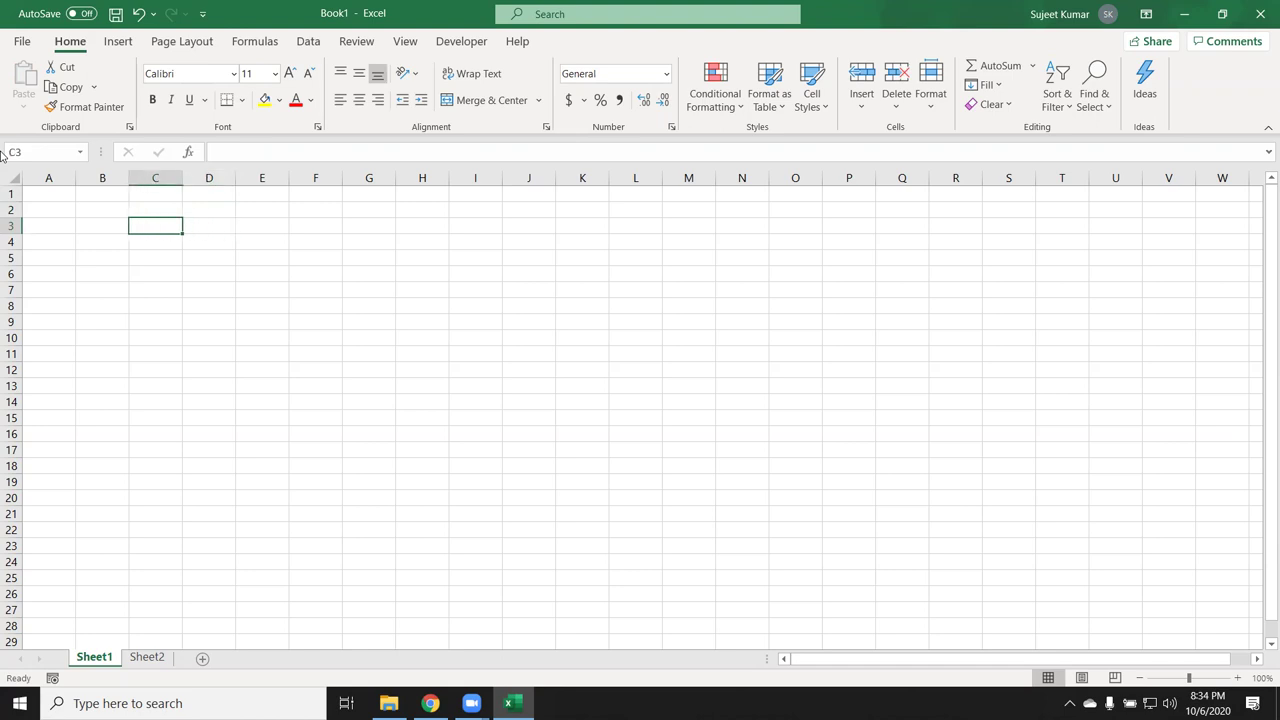
text(2)
text(:)
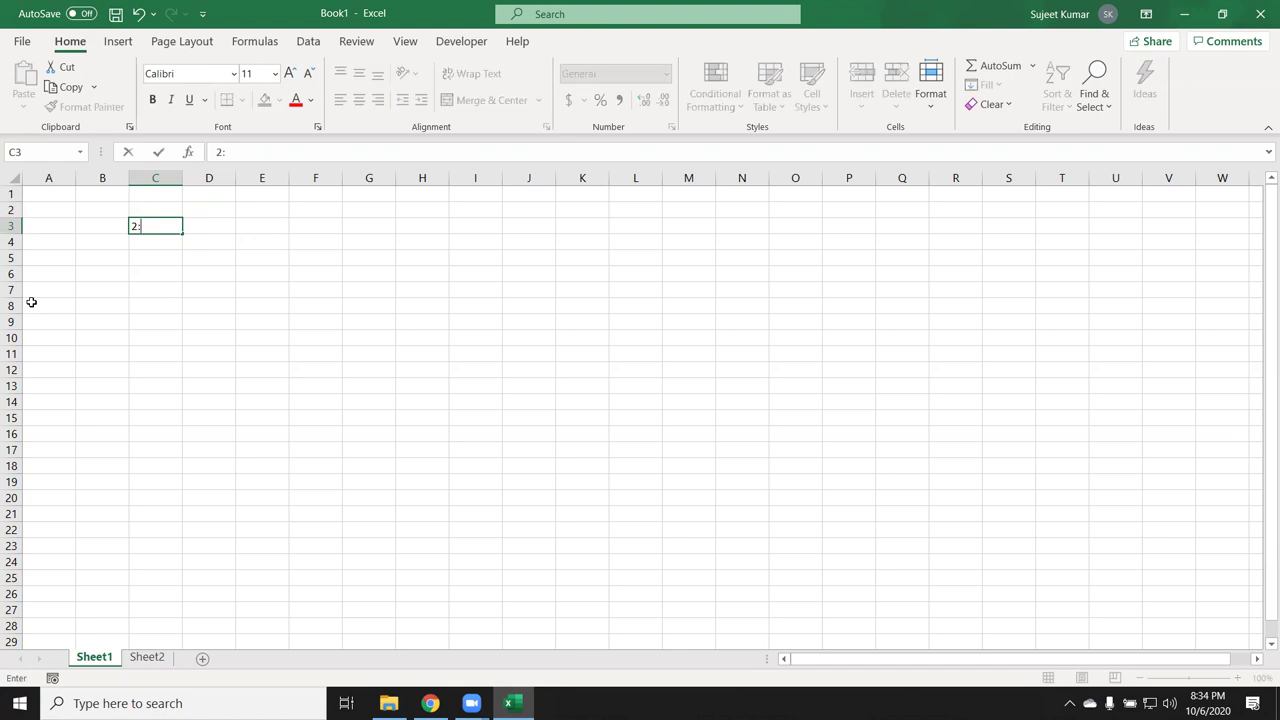
text(00 pm)
key(Return)
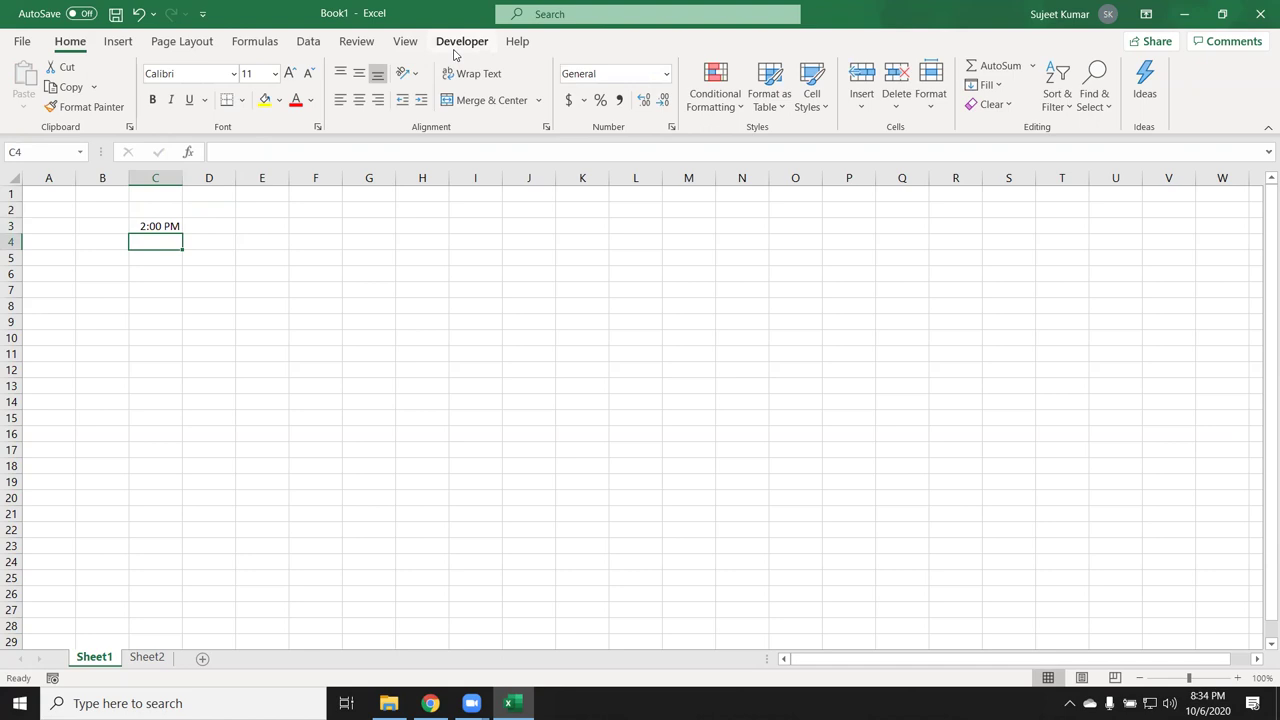
Step: Open the Developer tab and glance at the Macros list
click(455, 47)
click(58, 85)
key(Escape)
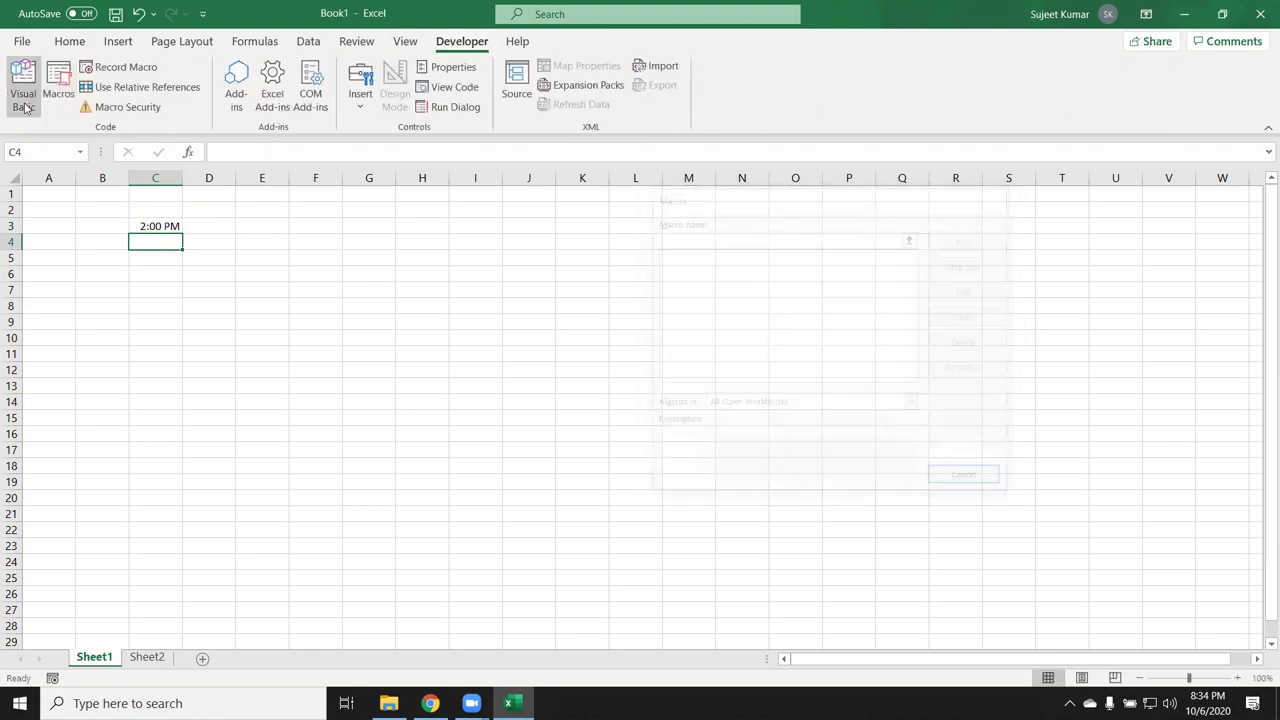
Step: Insert a new module in the VBA editor and start Sub rr()
click(24, 98)
click(120, 38)
click(144, 90)
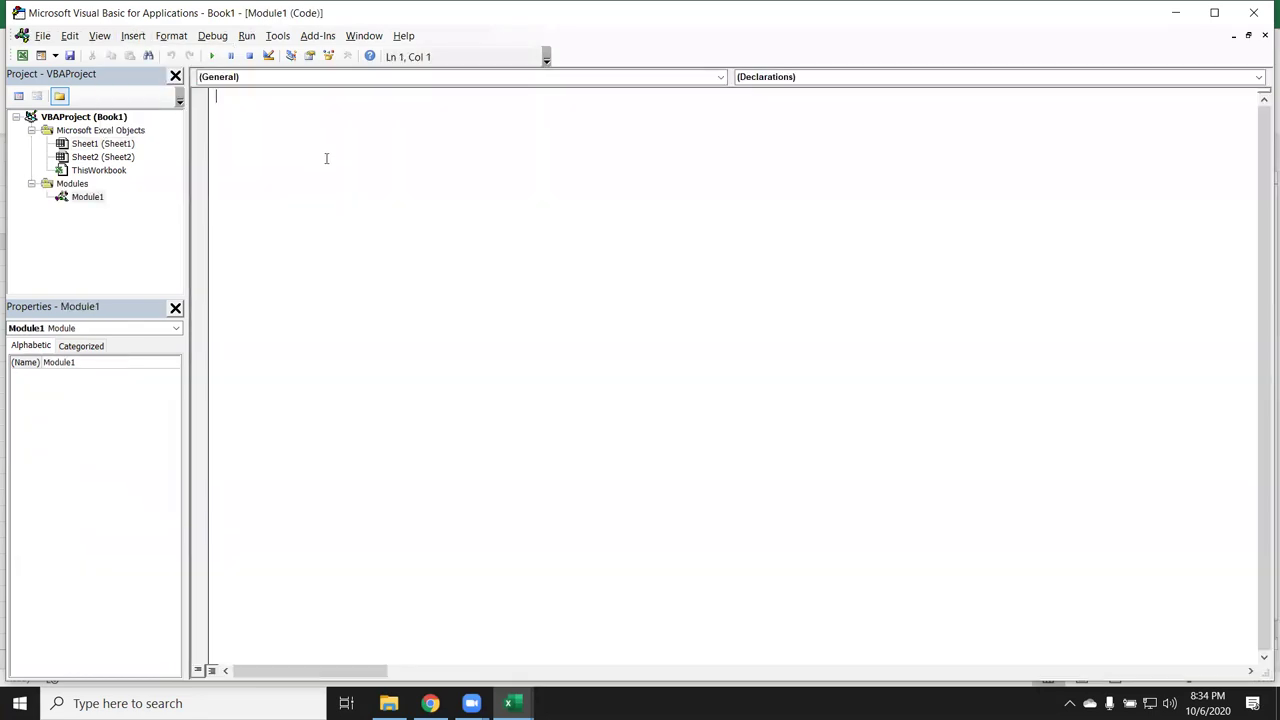
text(sub rr())
key(Return)
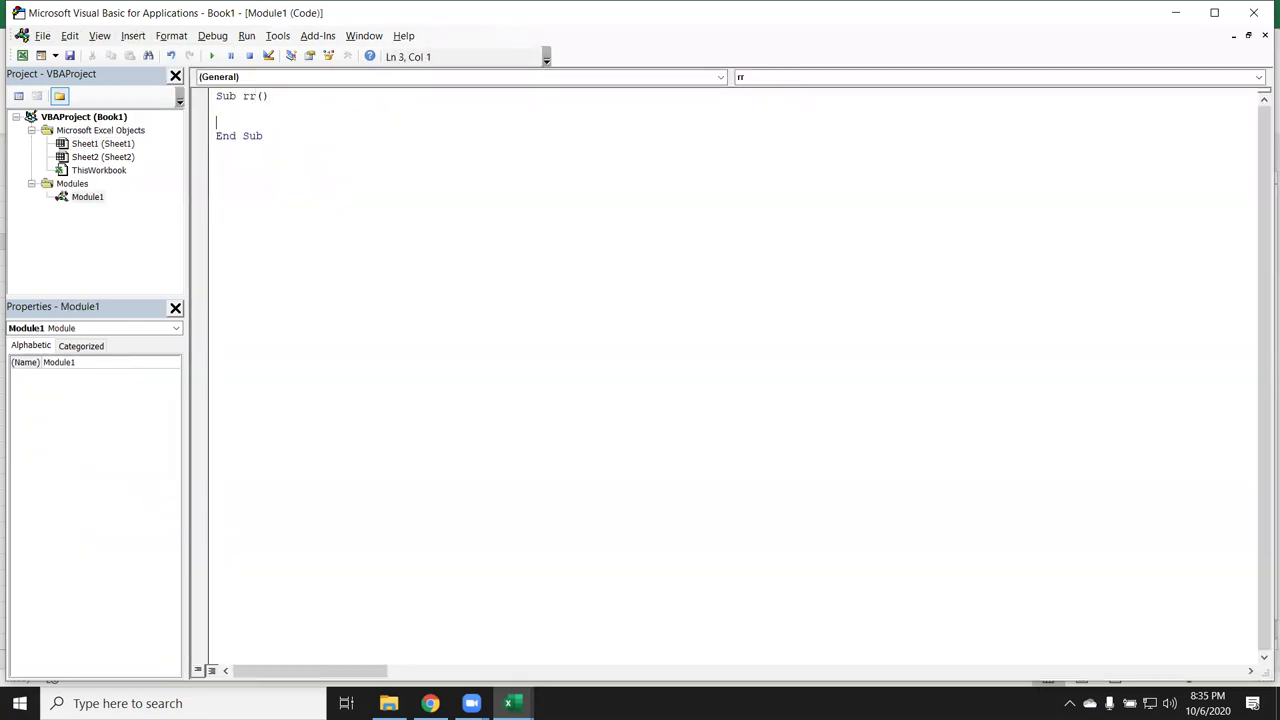
Step: Add the Range("C3").Copy line, removing the stray double quote that caused a compile error
key(alt+F11)
click(152, 226)
key(alt+F11)
text(range(")
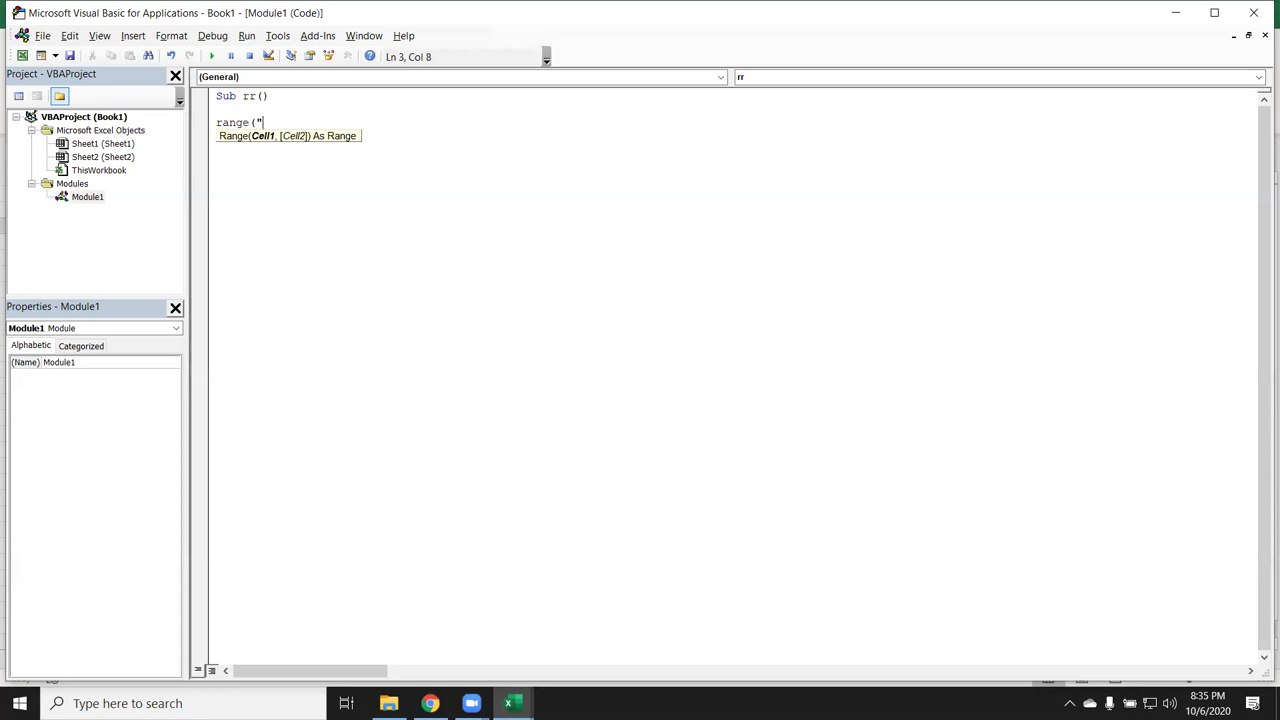
text(C3)
text("").)
text(copy)
click(215, 250)
key(Return)
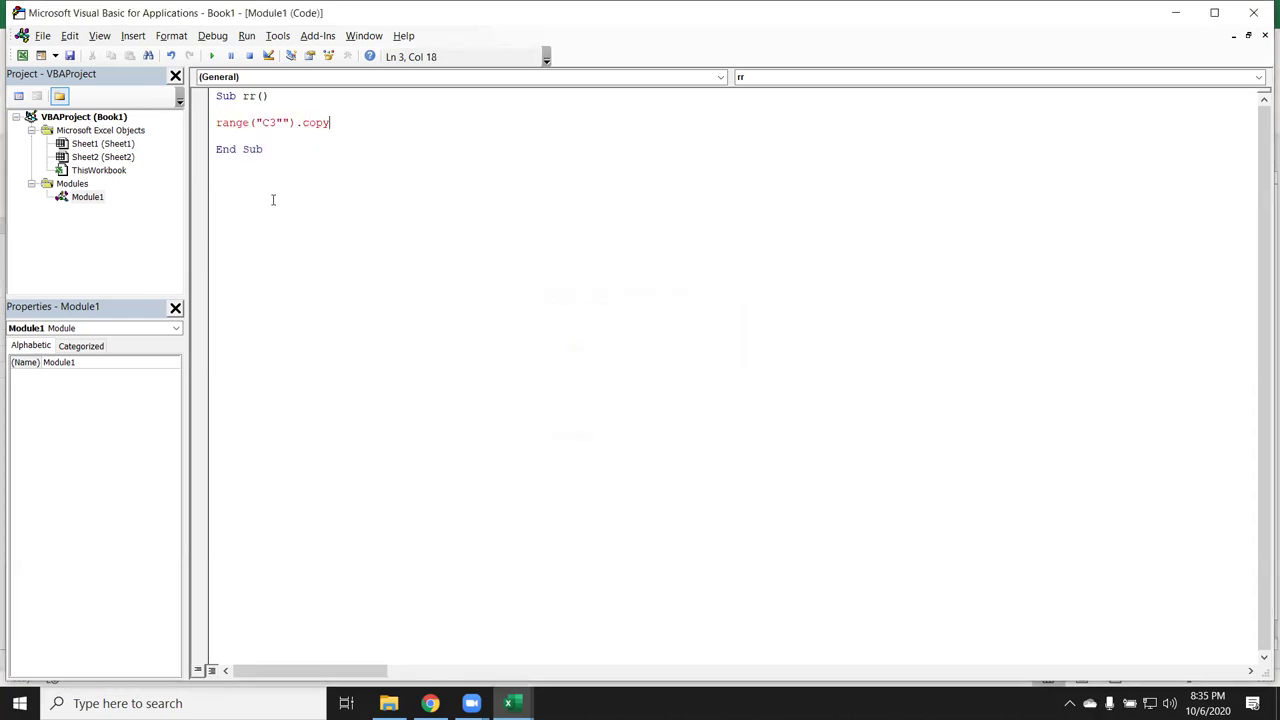
click(292, 123)
key(BackSpace)
Step: Add the Sheets(2).Select line below the copy statement
click(254, 141)
key(Return)
text(sheets)
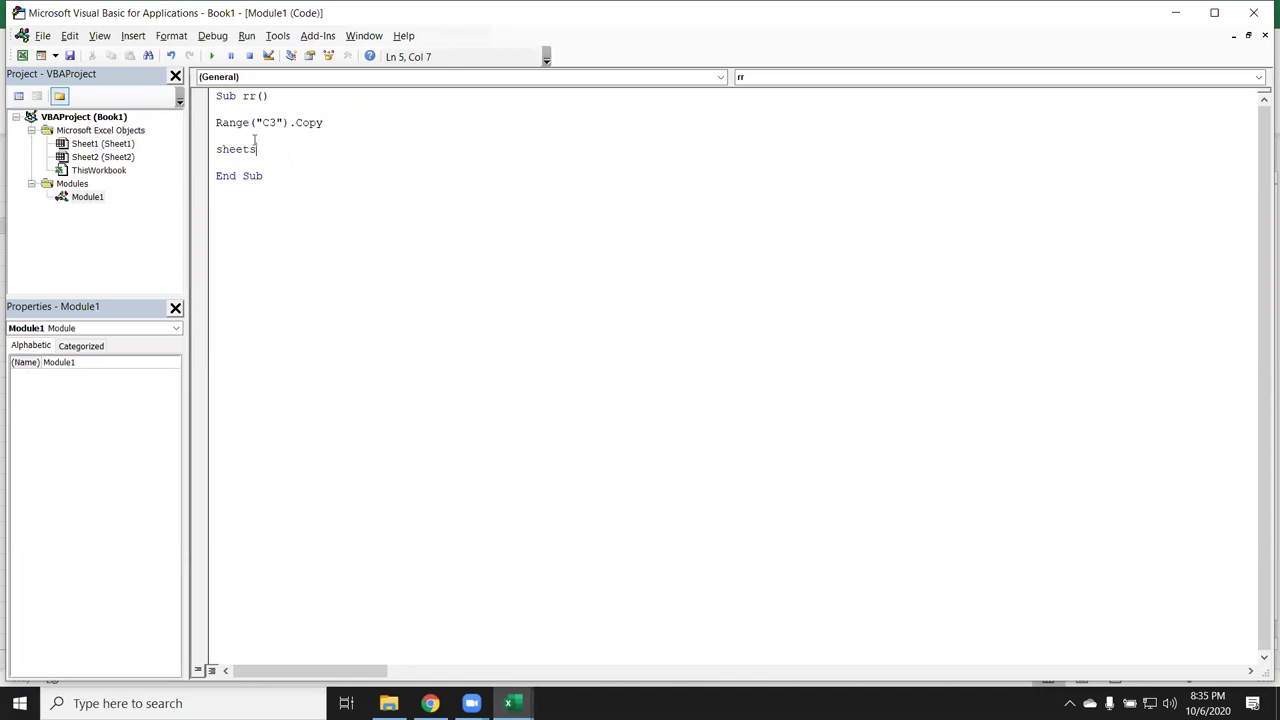
text(()
text(2).)
text(sle)
key(BackSpace)
Step: Add the Range("A1").PasteSpecial line, fixing typos along the way
key(BackSpace)
text(elect)
key(Return)
text(range()
key(BackSpace)
key(BackSpace)
text(e)
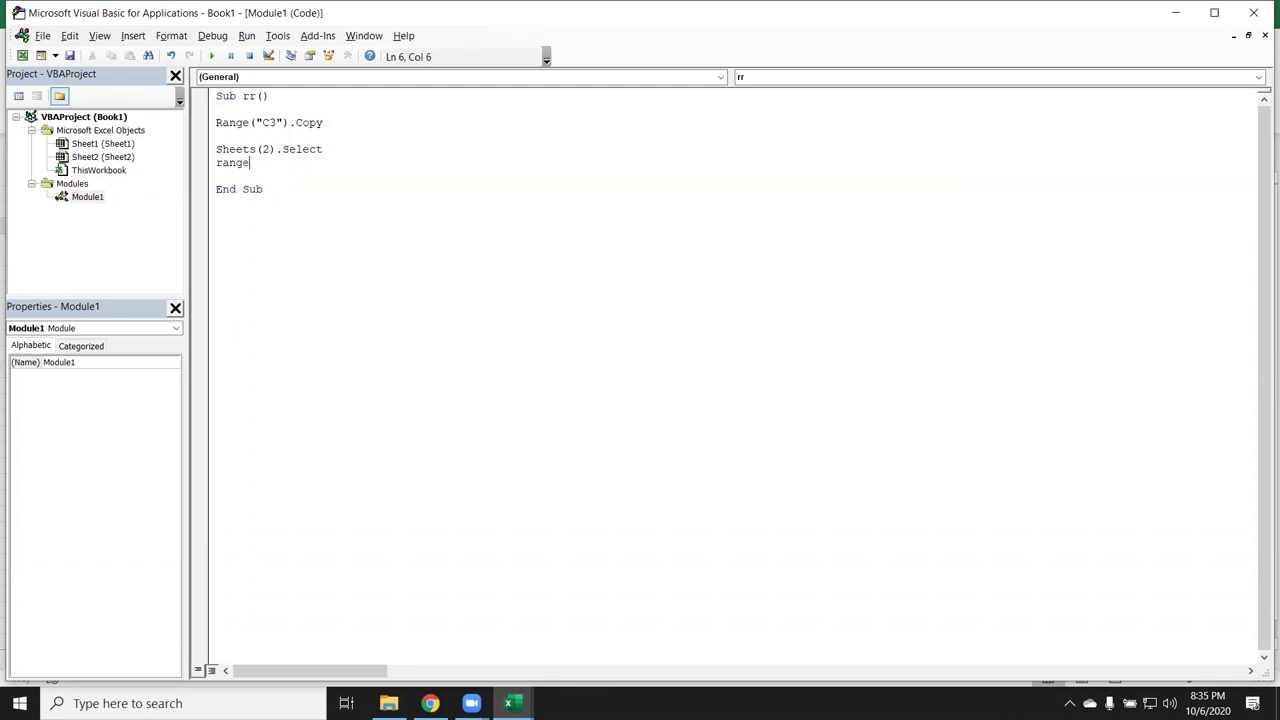
text(("A1")
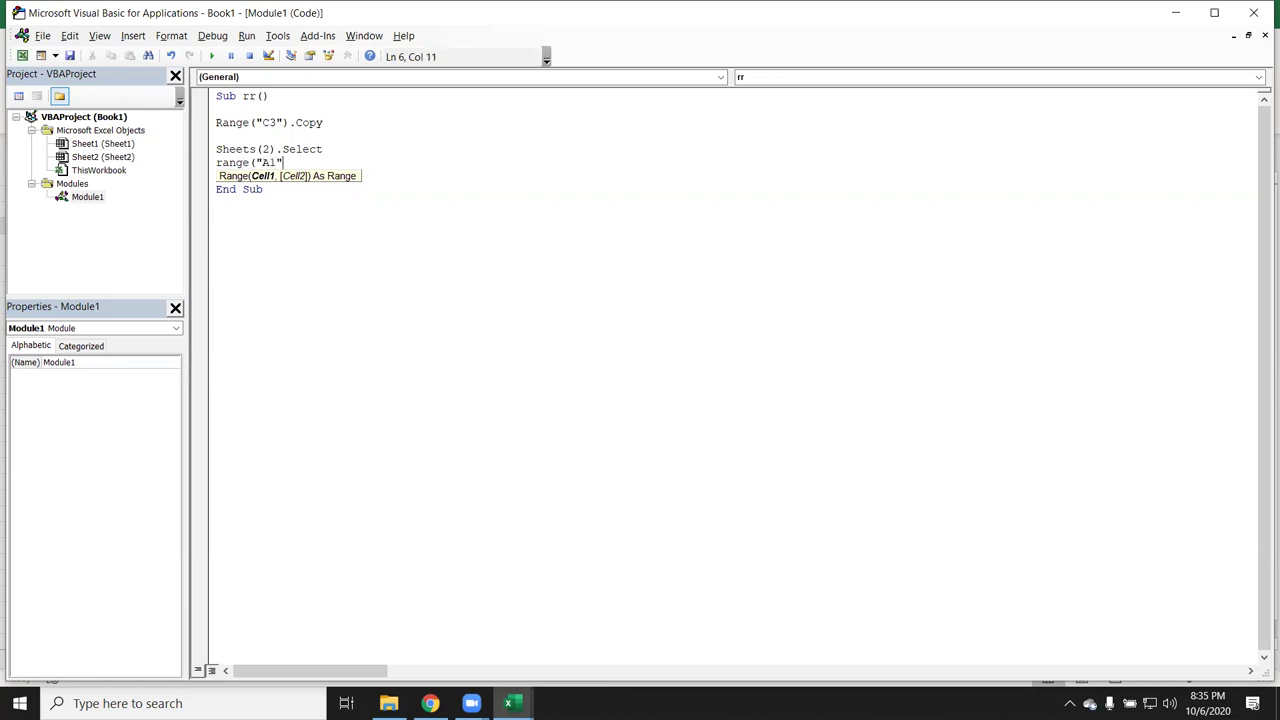
text())
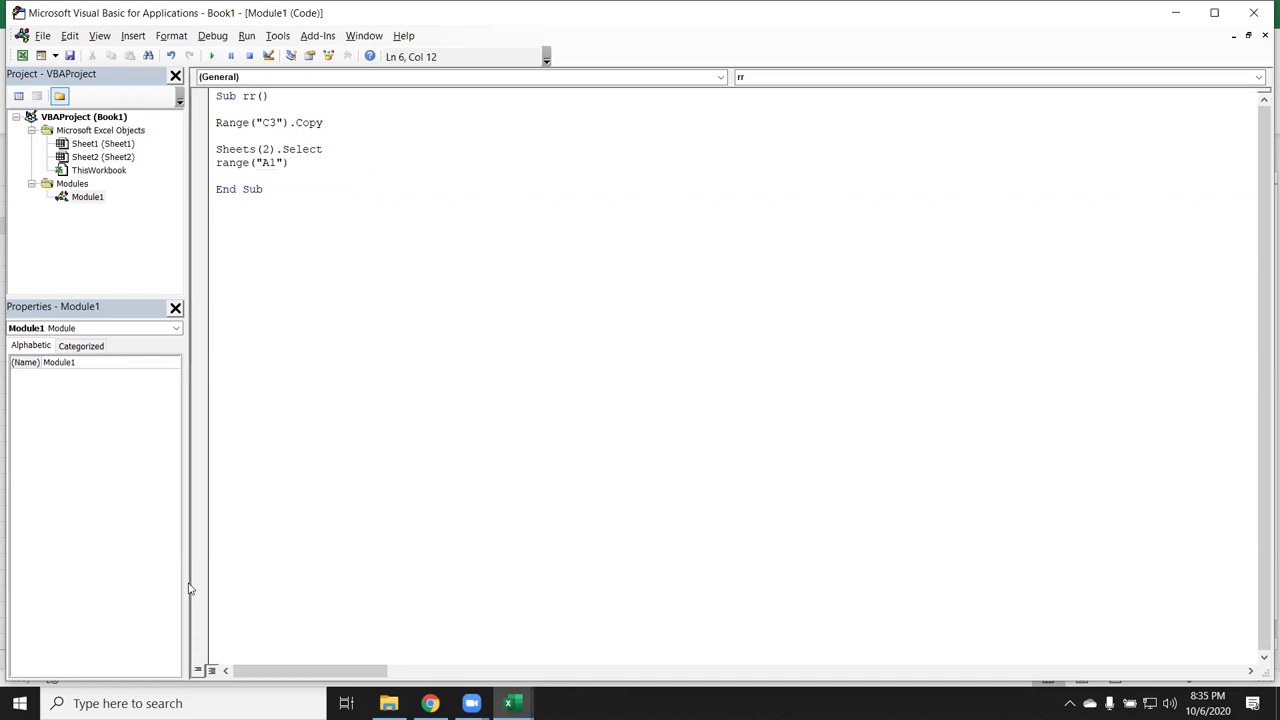
text(.pa)
key(Down)
key(Down)
key(Down)
key(Tab)
key(Return)
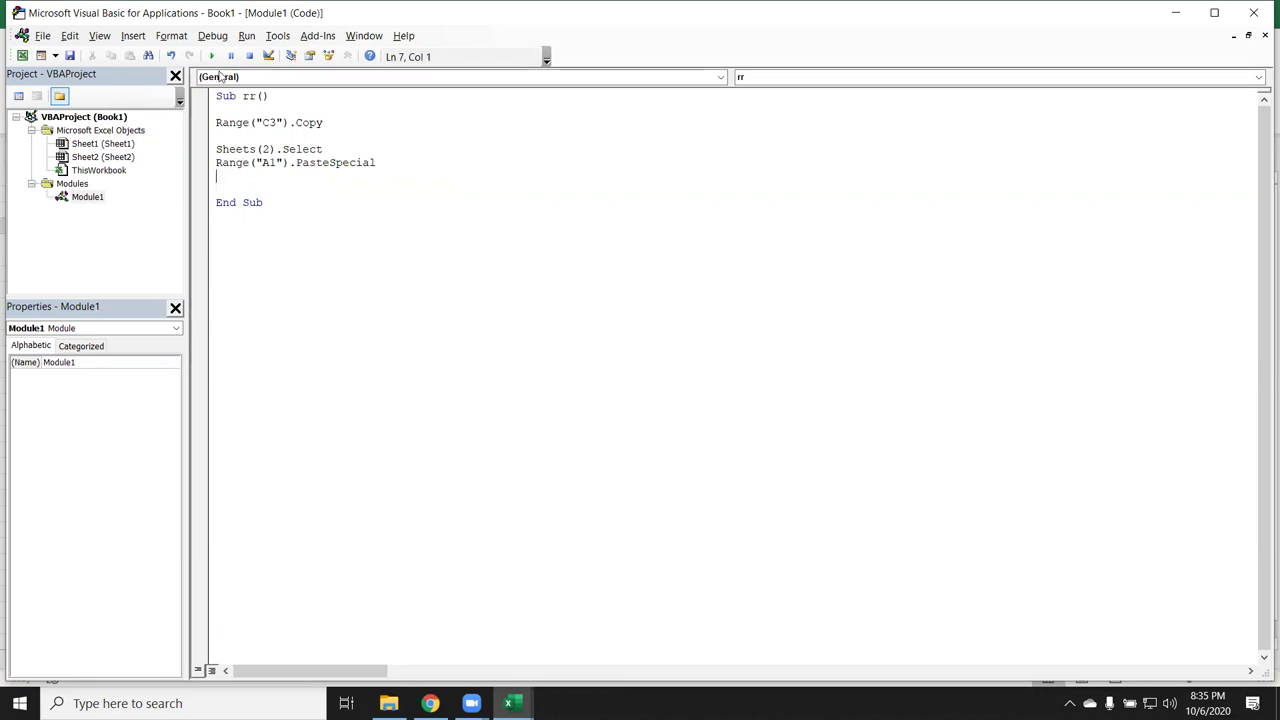
Step: Run rr, check Sheet1 and Sheet2 for the pasted 2:00 PM in A1, then show the desktop
click(213, 57)
key(alt+F11)
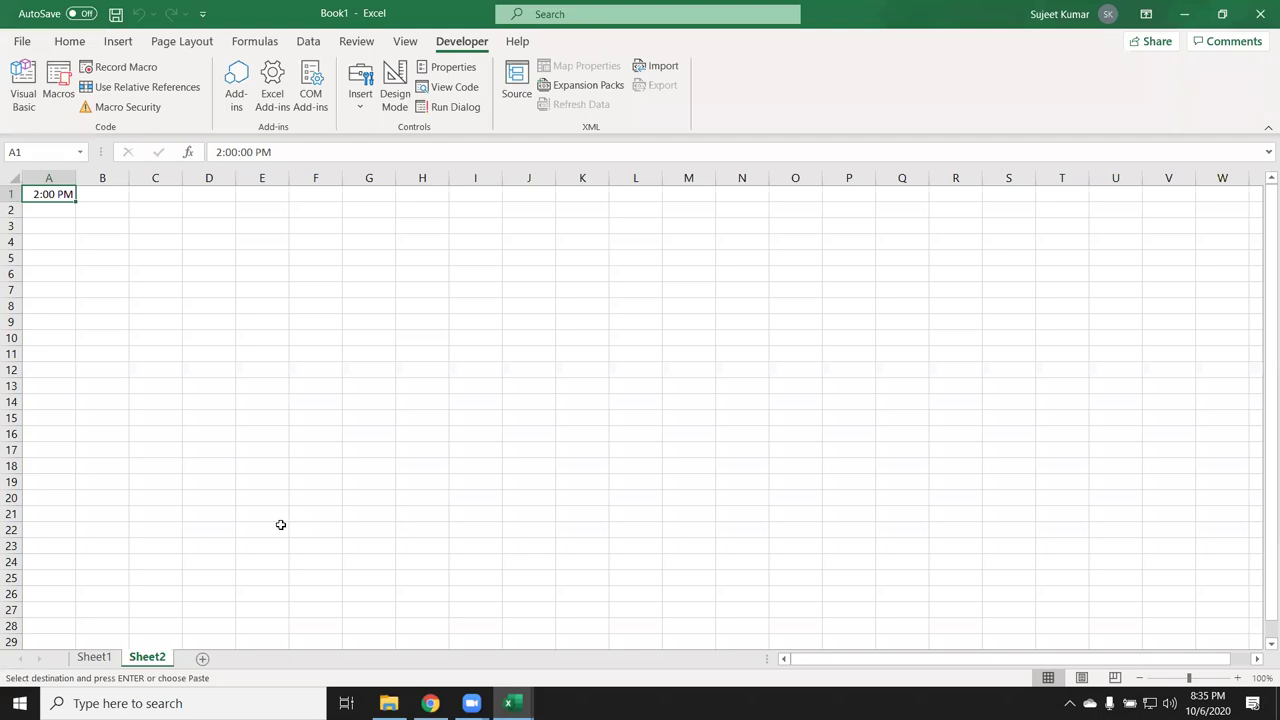
click(104, 660)
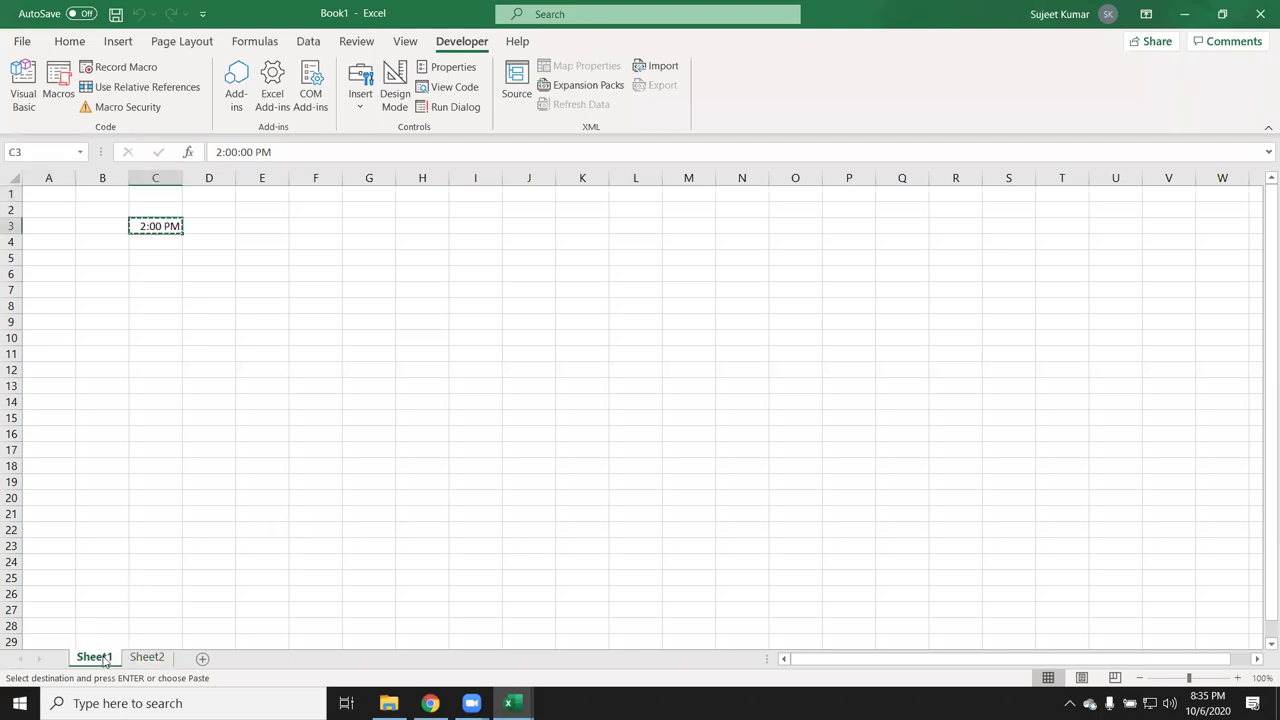
click(143, 660)
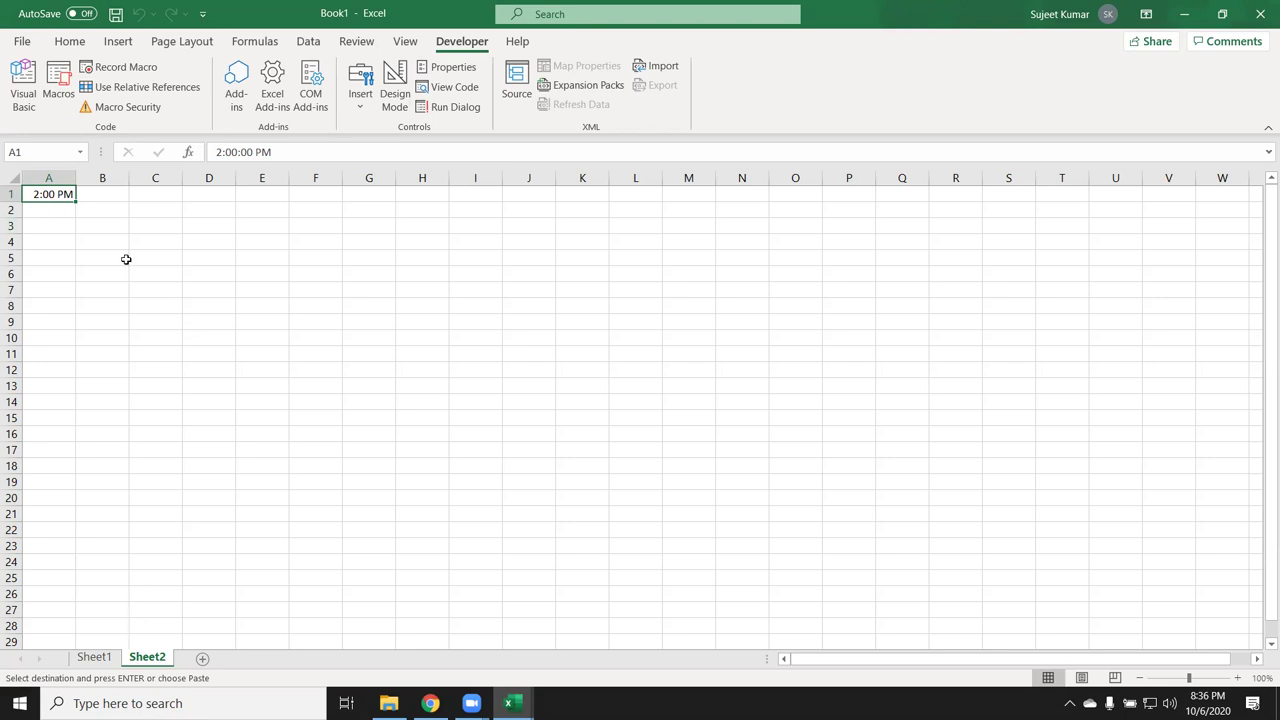
key(super+d)
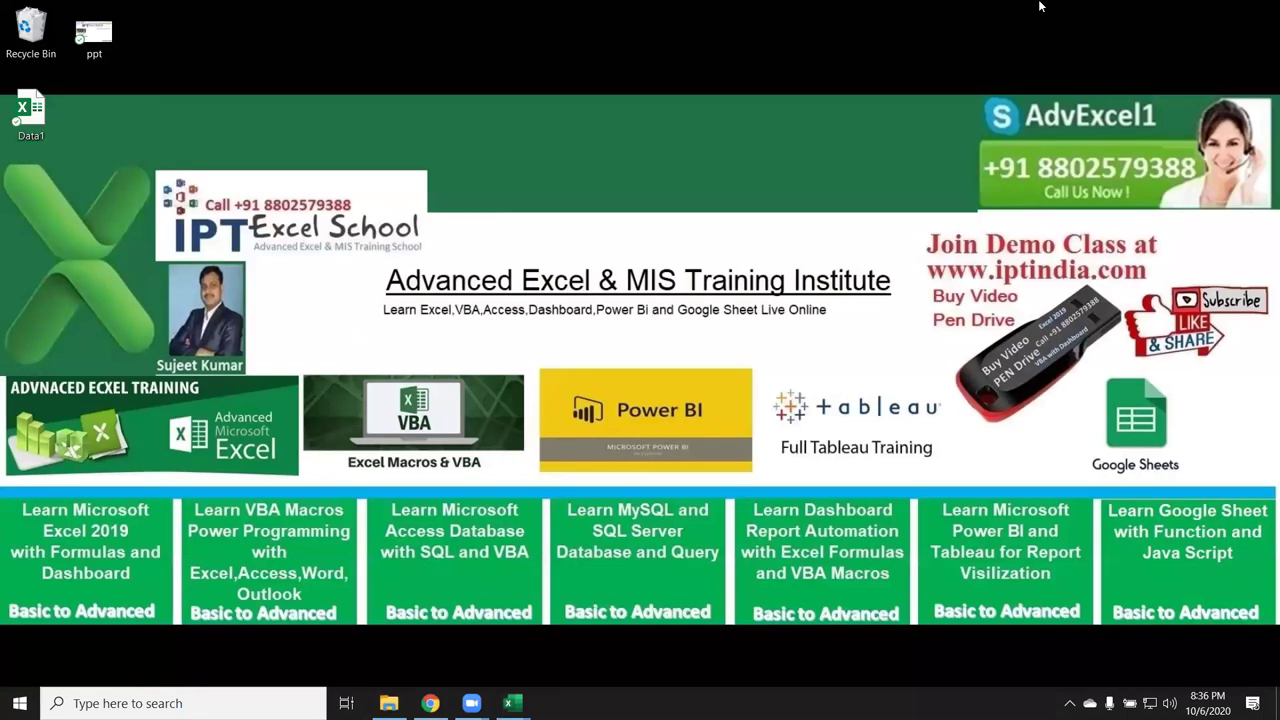
mouse_move(137, 151)
mouse_down()
mouse_move(157, 264)
mouse_move(920, 397)
mouse_move(914, 247)
mouse_move(424, 266)
mouse_move(884, 331)
mouse_up()
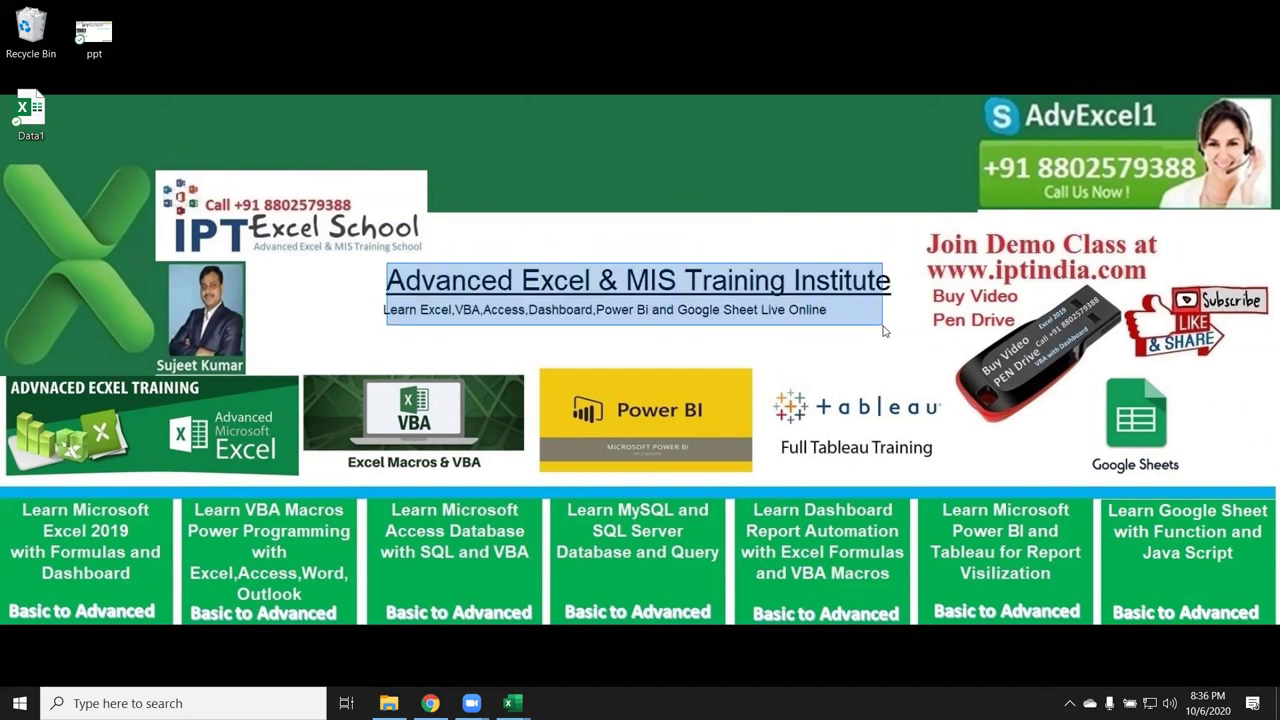
drag(884, 331, 902, 334)
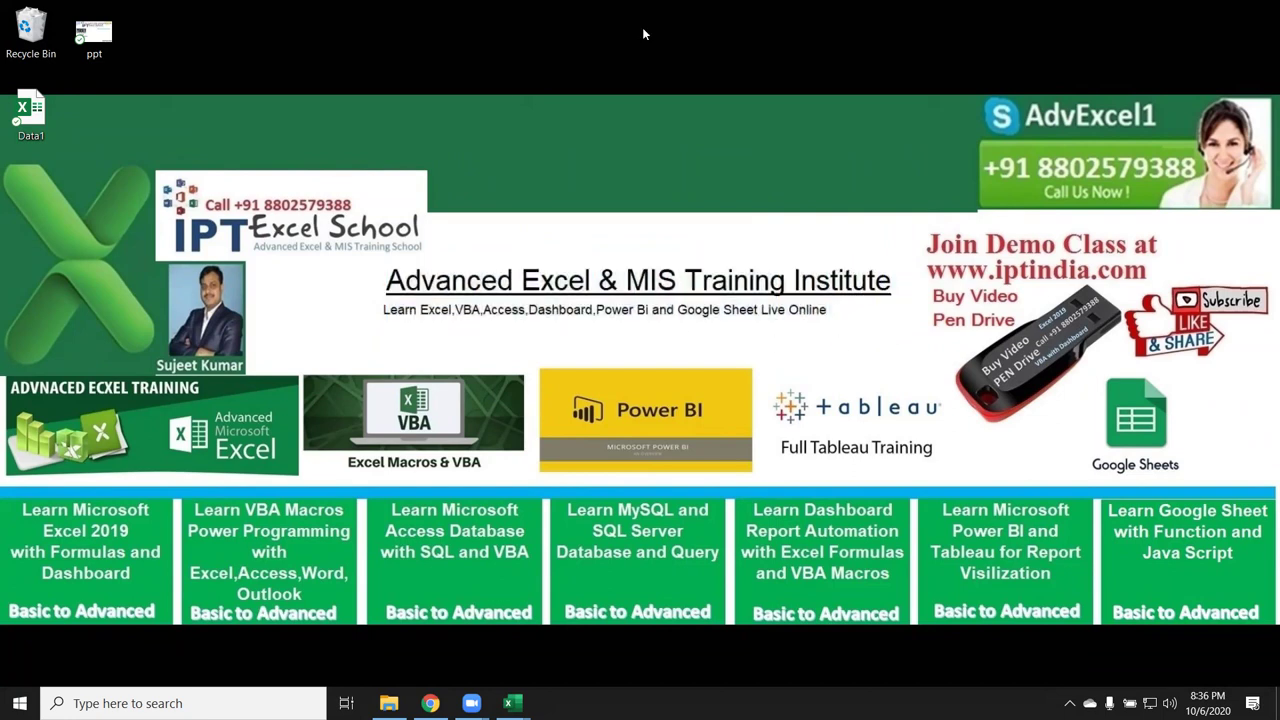